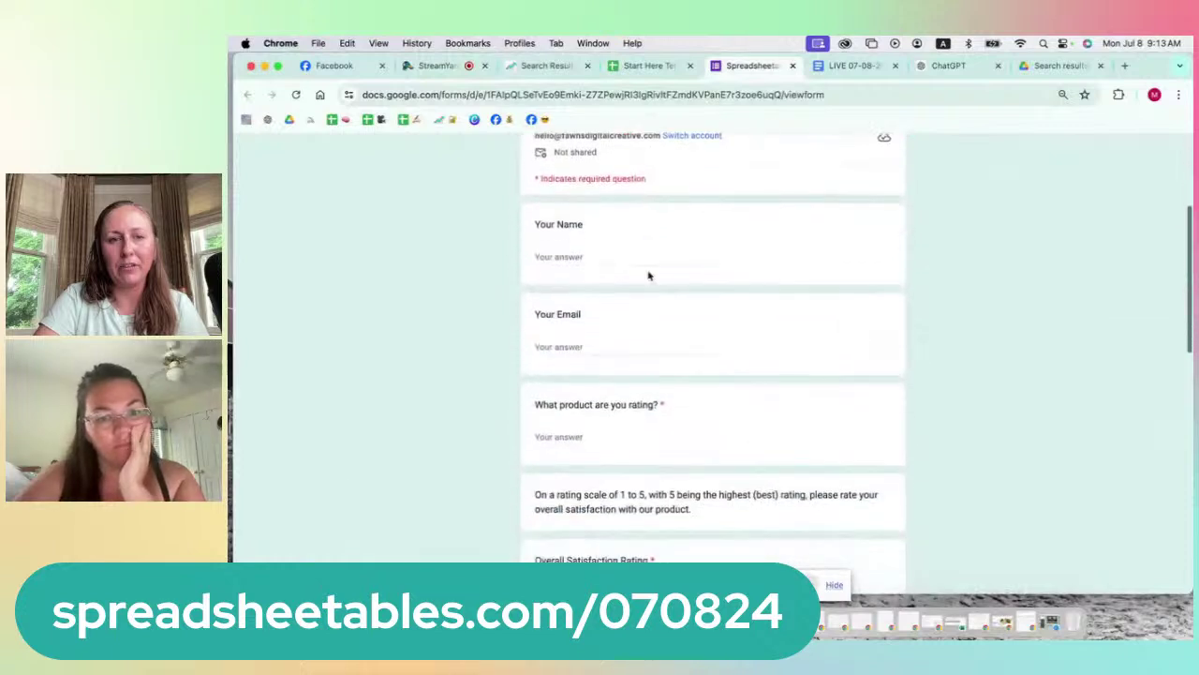
{"action": "scroll", "coordinate": [648, 275], "scroll_direction": "down", "scroll_amount": 1}
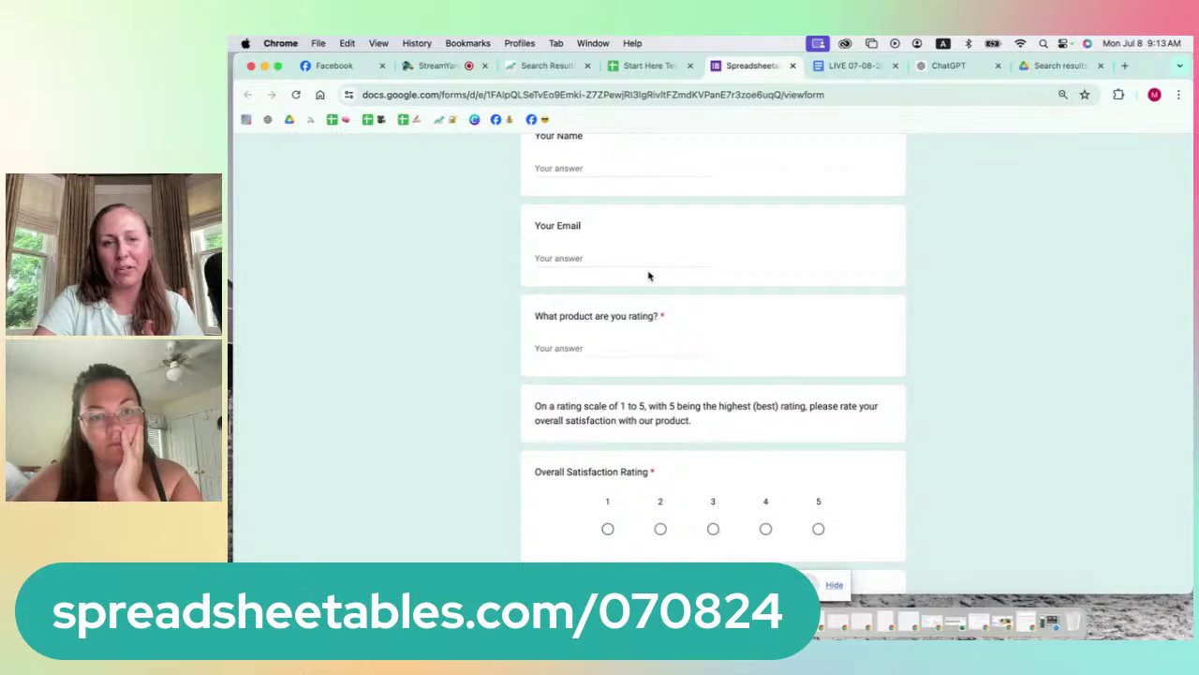
Step: Scroll through the feedback form preview, then remove the shared screen in StreamYard
{"action": "scroll", "coordinate": [648, 276], "scroll_direction": "down", "scroll_amount": 1}
{"action": "scroll", "coordinate": [647, 274], "scroll_direction": "up", "scroll_amount": 1}
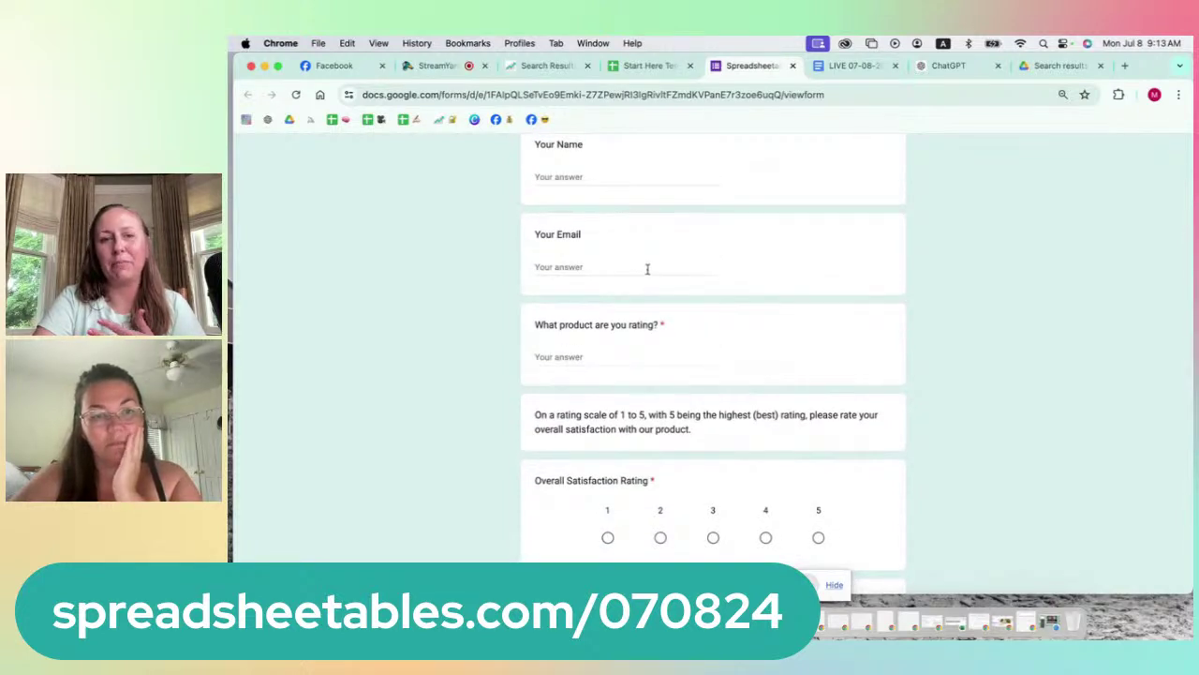
{"action": "scroll", "coordinate": [647, 269], "scroll_direction": "down", "scroll_amount": 5}
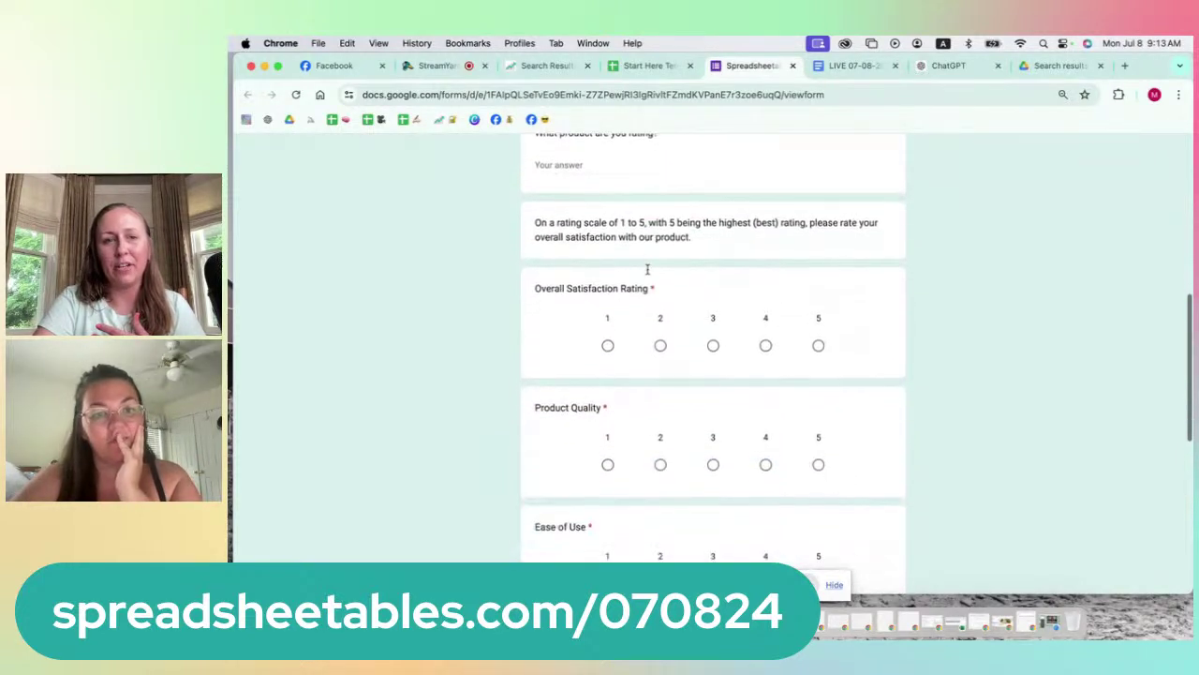
{"action": "scroll", "coordinate": [647, 269], "scroll_direction": "down", "scroll_amount": 3}
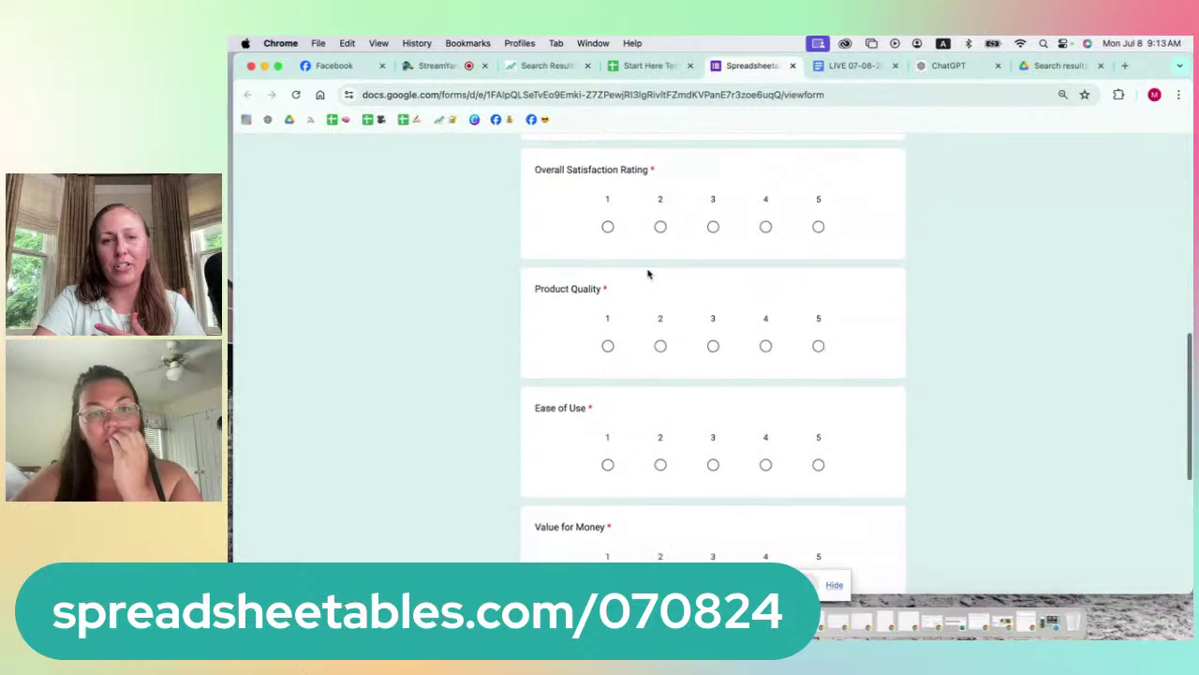
{"action": "scroll", "coordinate": [648, 273], "scroll_direction": "down", "scroll_amount": 6}
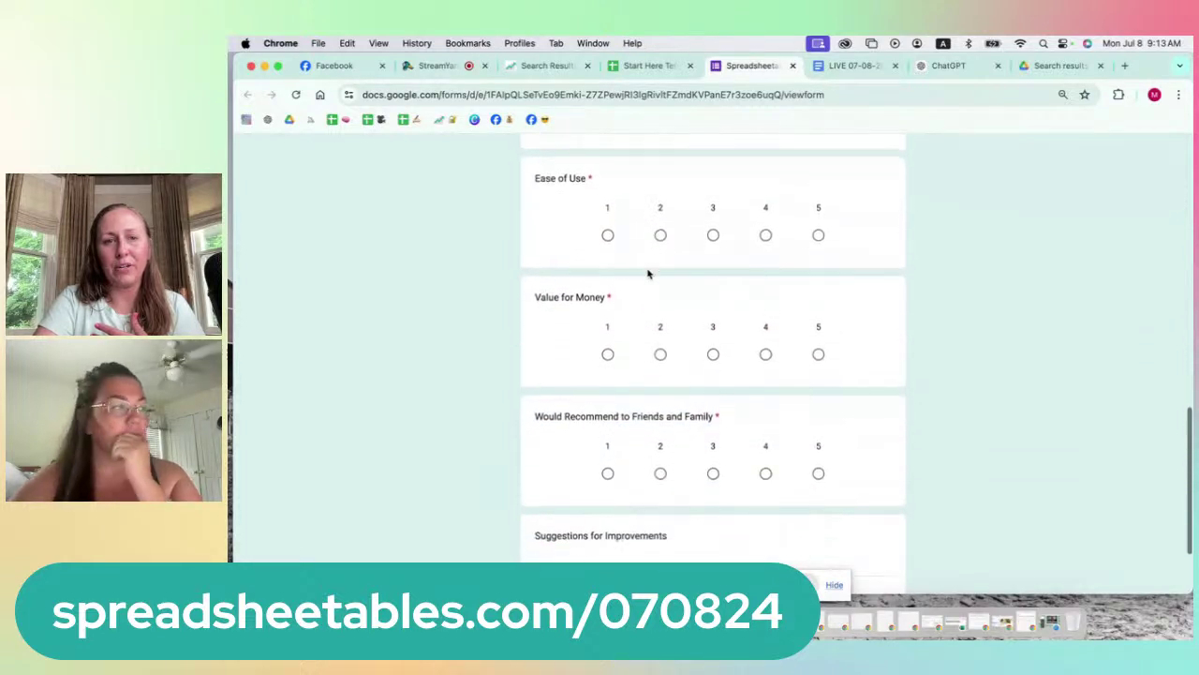
{"action": "scroll", "coordinate": [653, 272], "scroll_direction": "down", "scroll_amount": 3}
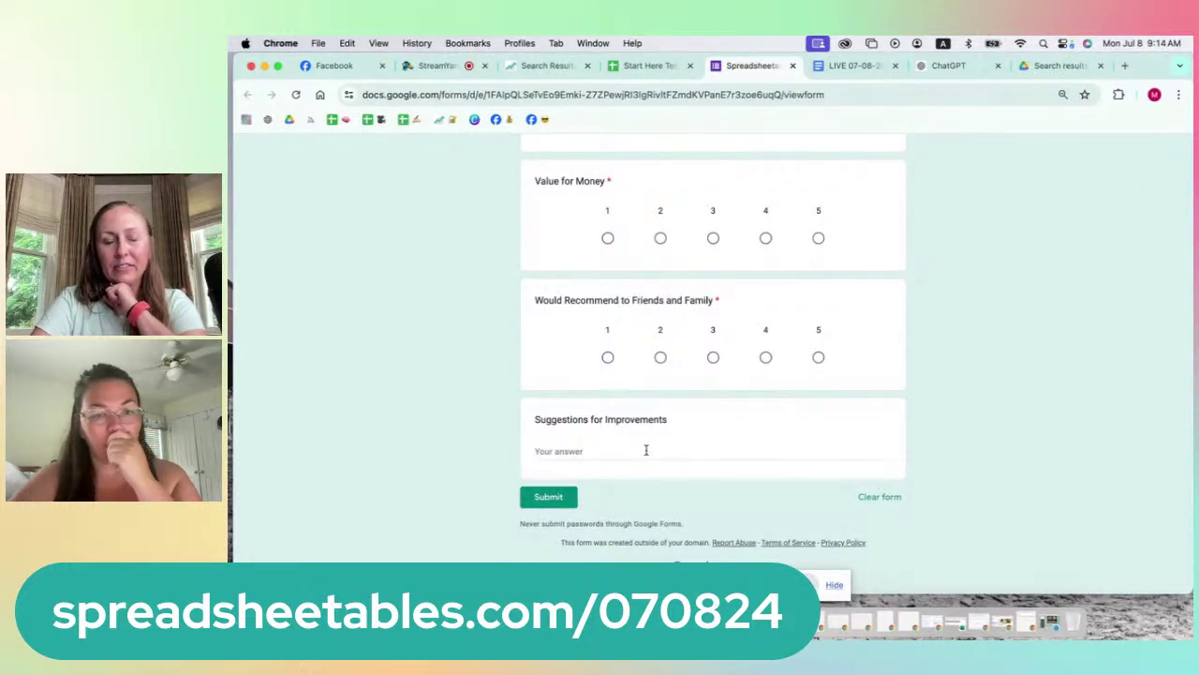
{"action": "scroll", "coordinate": [645, 451], "scroll_direction": "up", "scroll_amount": 15}
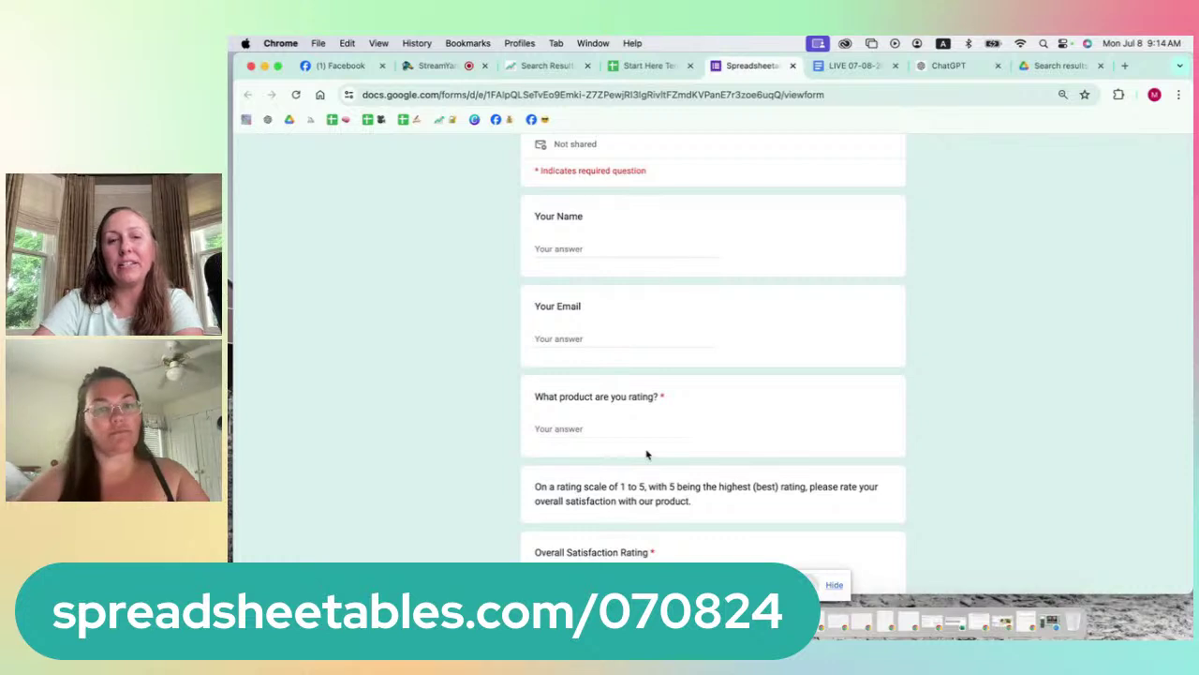
{"action": "scroll", "coordinate": [645, 454], "scroll_direction": "down", "scroll_amount": 1}
{"action": "scroll", "coordinate": [646, 454], "scroll_direction": "down", "scroll_amount": 12}
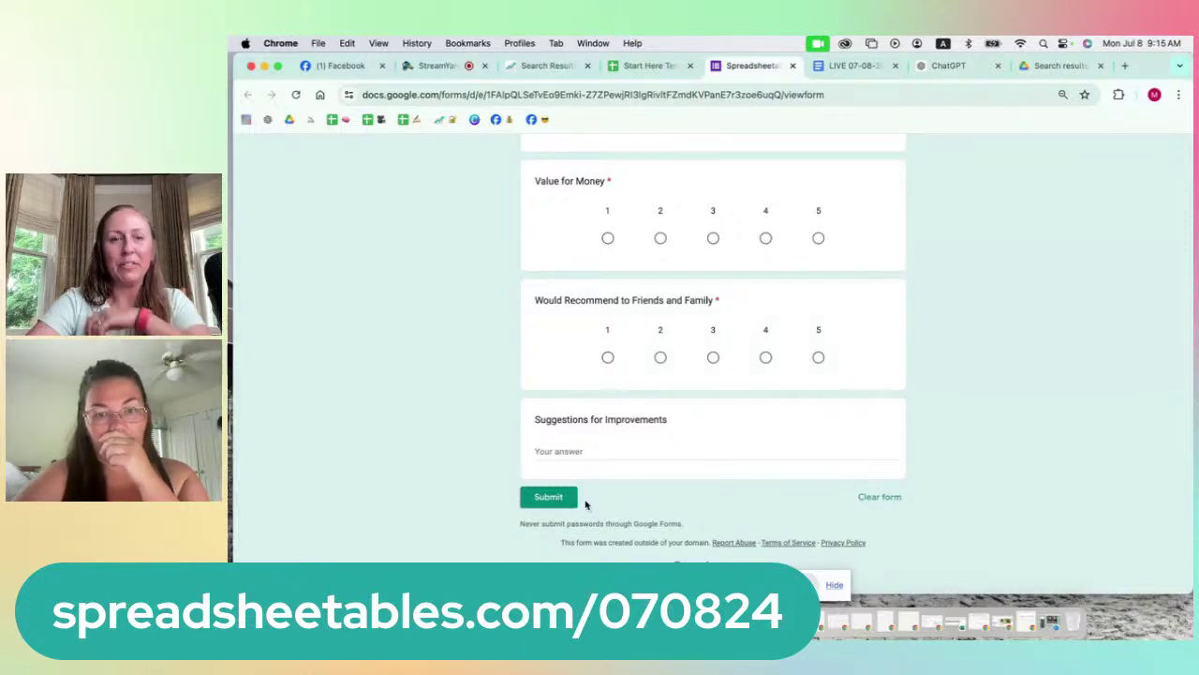
{"action": "scroll", "coordinate": [565, 390], "scroll_direction": "up", "scroll_amount": 15}
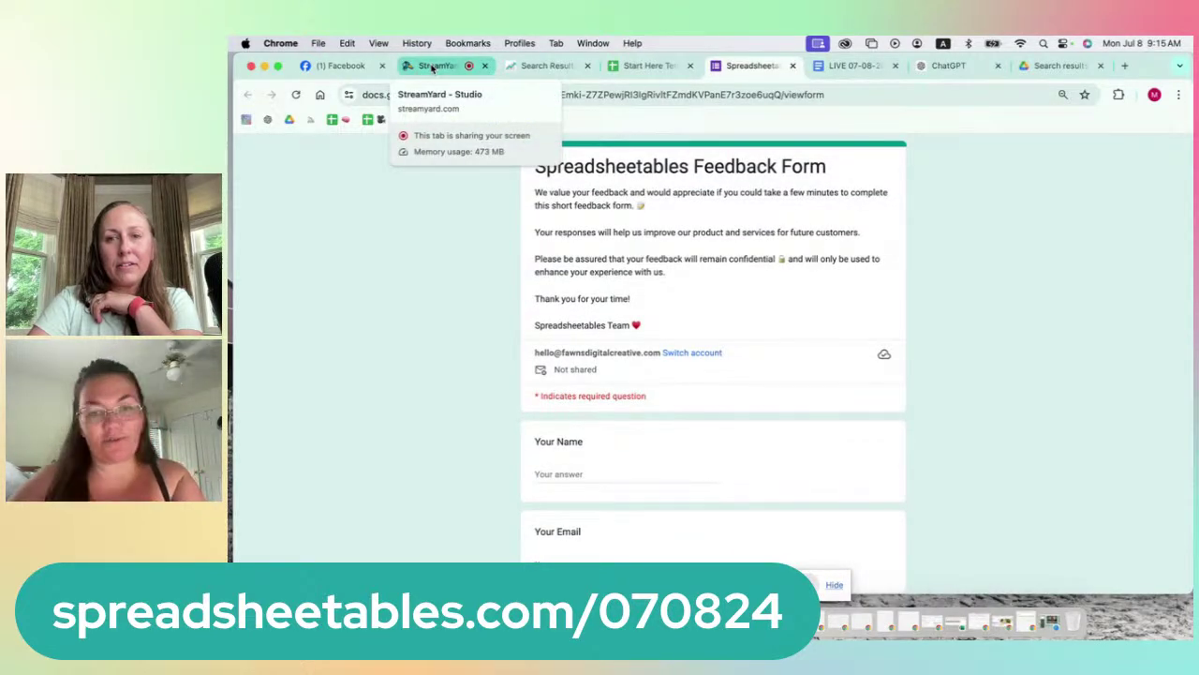
{"action": "left_click", "coordinate": [433, 68]}
{"action": "left_click", "coordinate": [403, 511]}
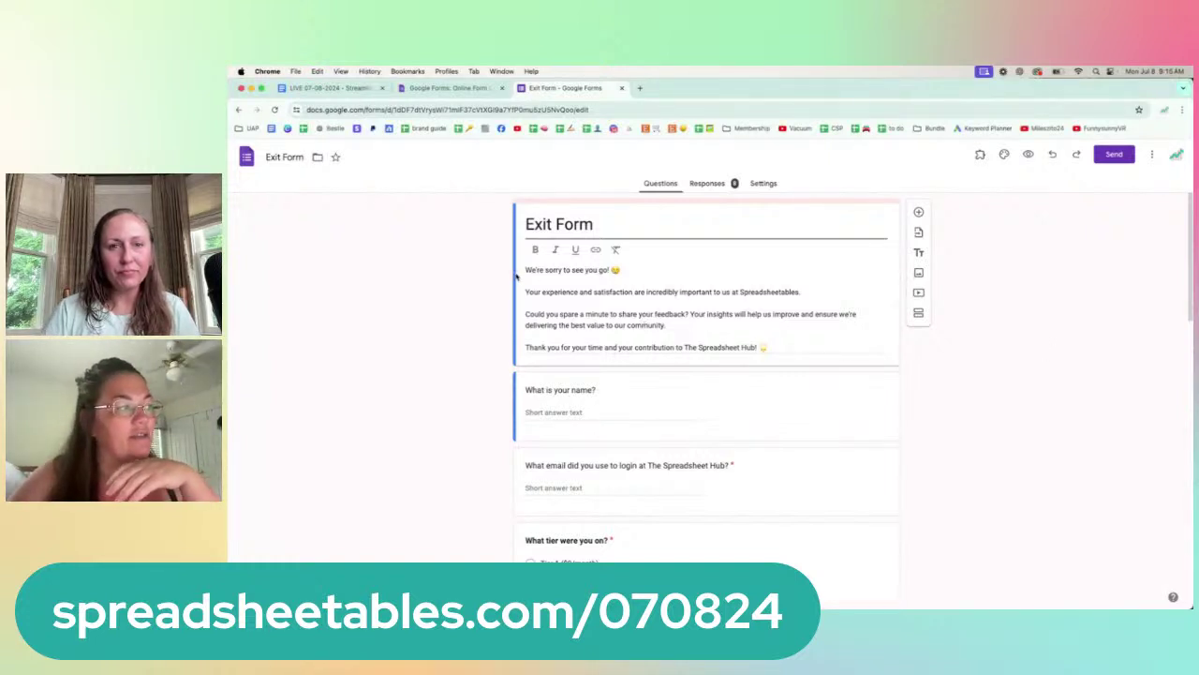
Step: Review the Exit Form's description and its closing thank-you text
{"action": "left_click_drag", "start_coordinate": [515, 277], "coordinate": [768, 351]}
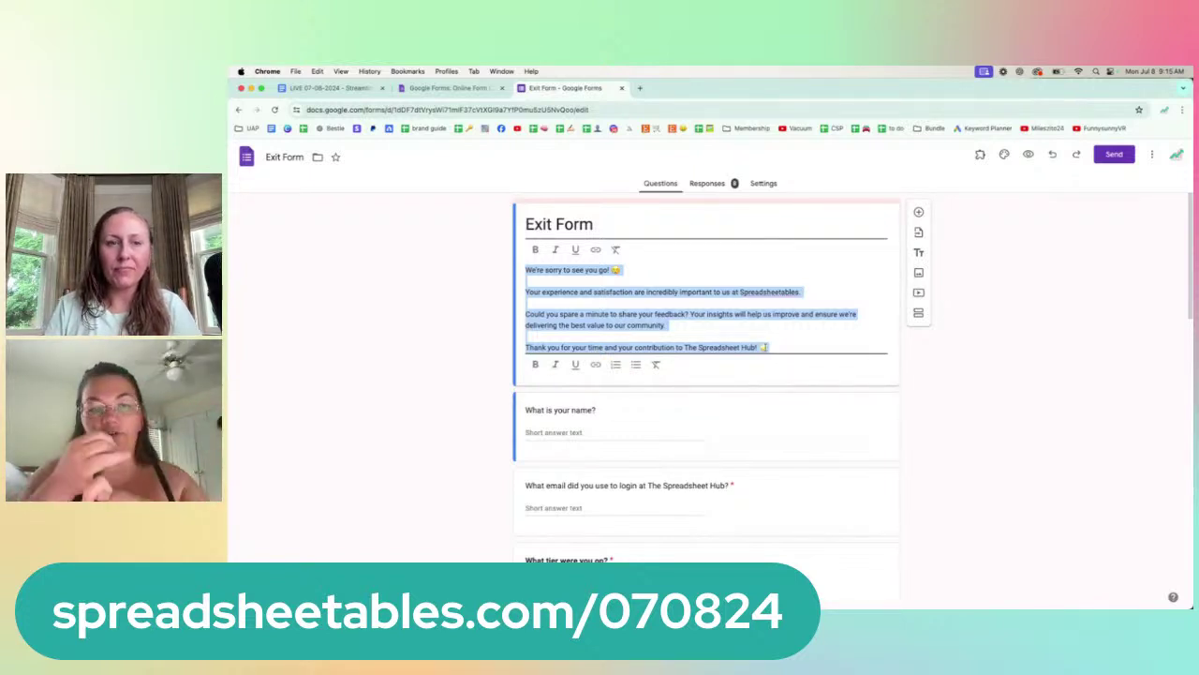
{"action": "left_click", "coordinate": [764, 347]}
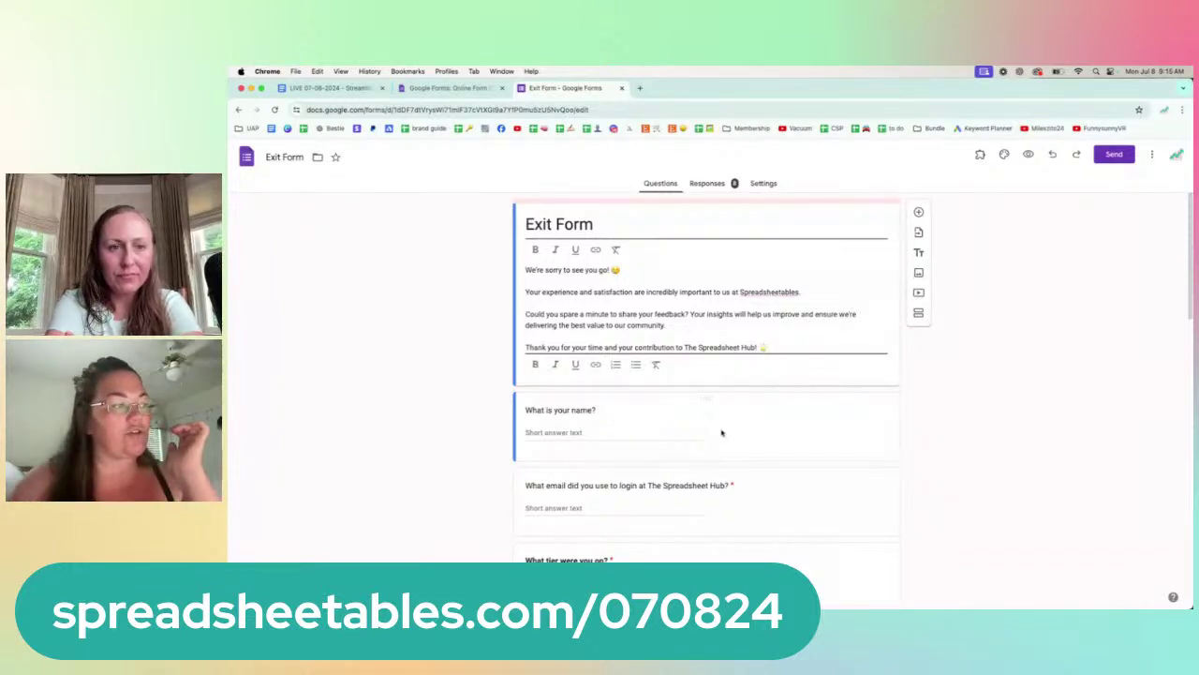
{"action": "scroll", "coordinate": [721, 429], "scroll_direction": "down", "scroll_amount": 10}
{"action": "scroll", "coordinate": [720, 430], "scroll_direction": "down", "scroll_amount": 3}
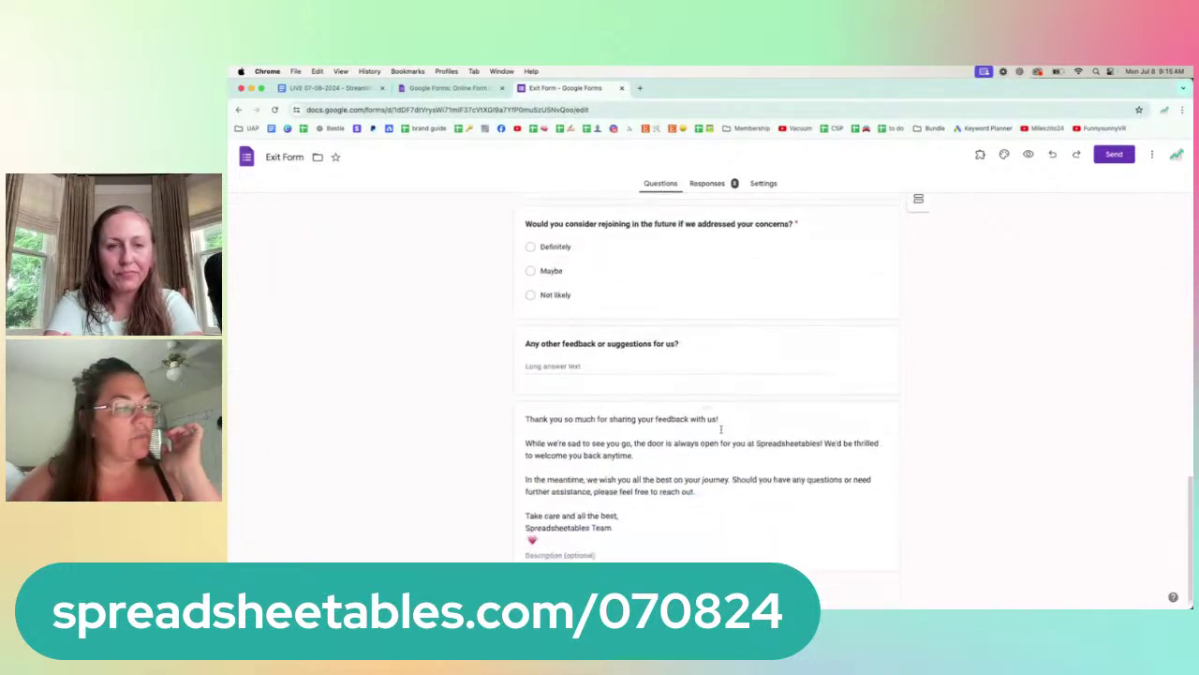
{"action": "left_click", "coordinate": [544, 433]}
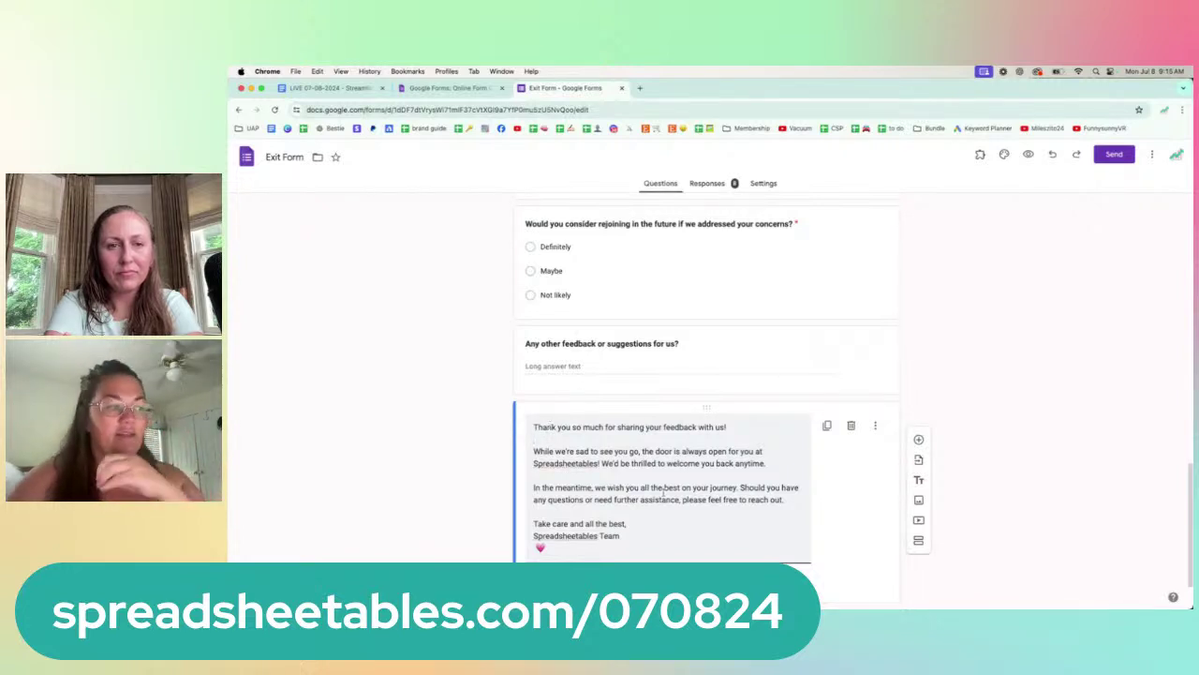
{"action": "scroll", "coordinate": [905, 330], "scroll_direction": "up", "scroll_amount": 10}
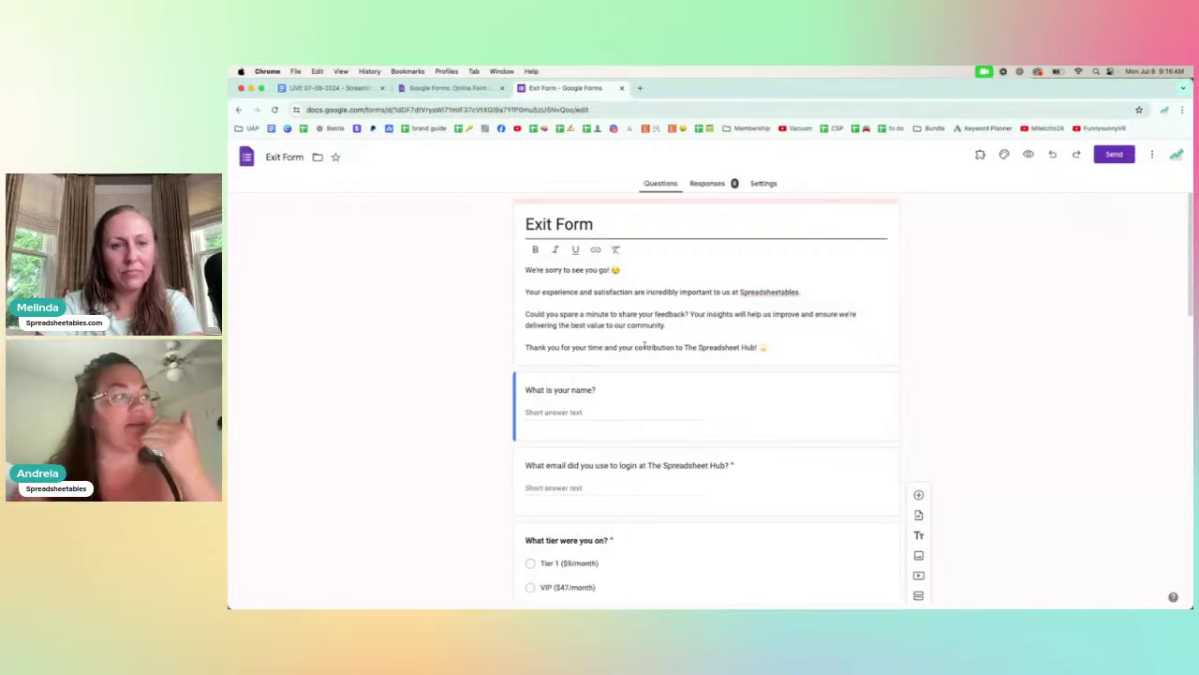
{"action": "scroll", "coordinate": [599, 351], "scroll_direction": "down", "scroll_amount": 1}
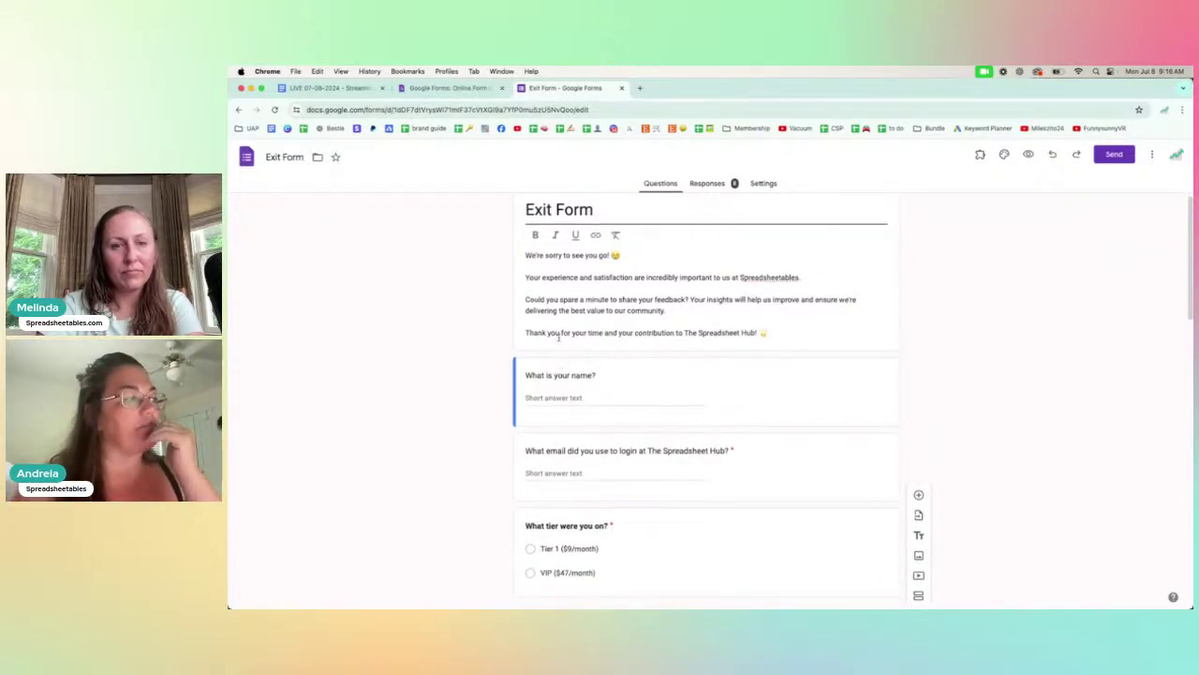
{"action": "scroll", "coordinate": [559, 346], "scroll_direction": "down", "scroll_amount": 4}
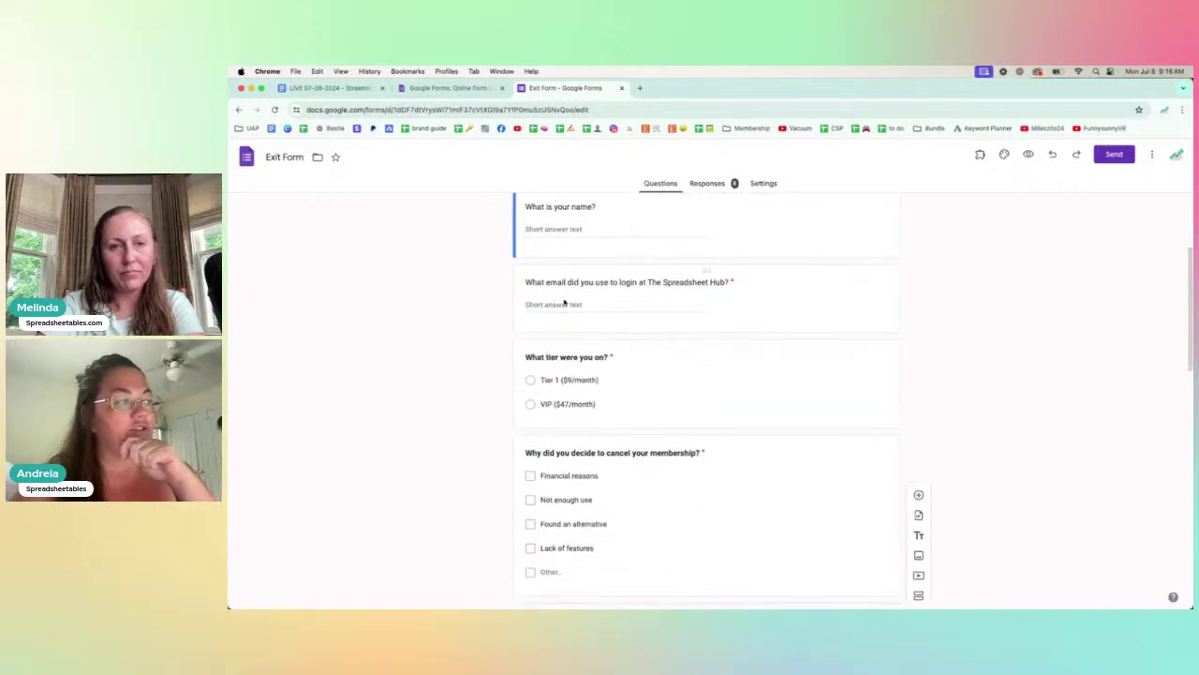
{"action": "scroll", "coordinate": [564, 303], "scroll_direction": "down", "scroll_amount": 2}
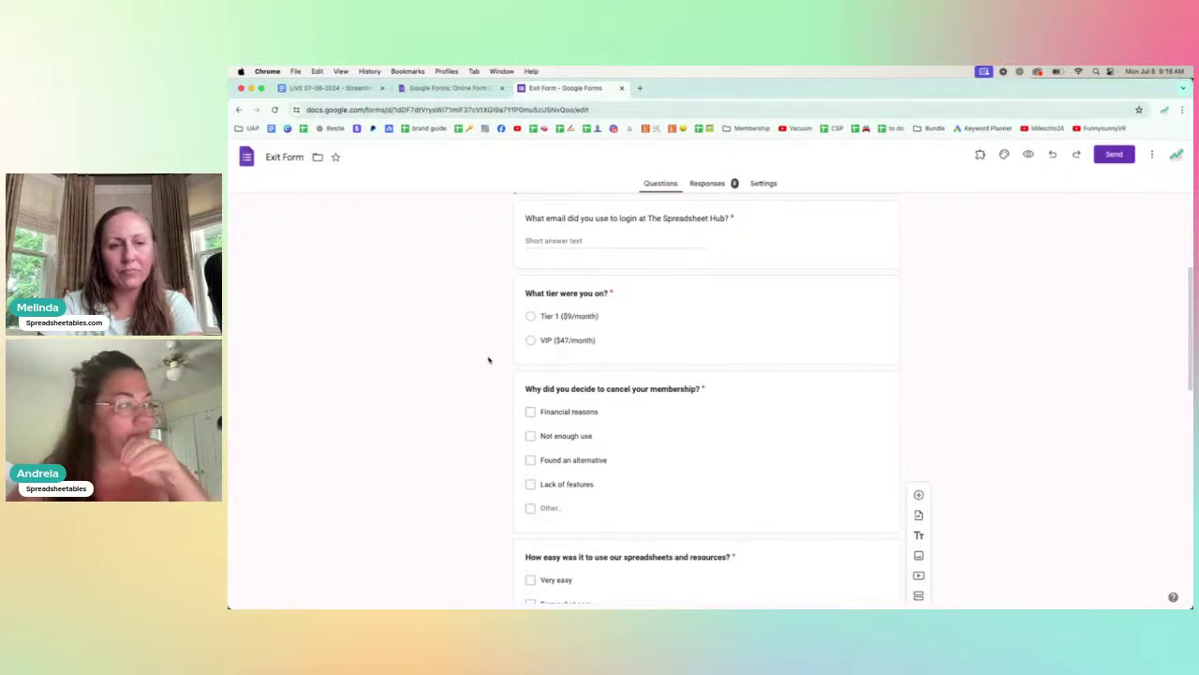
{"action": "scroll", "coordinate": [488, 360], "scroll_direction": "down", "scroll_amount": 2}
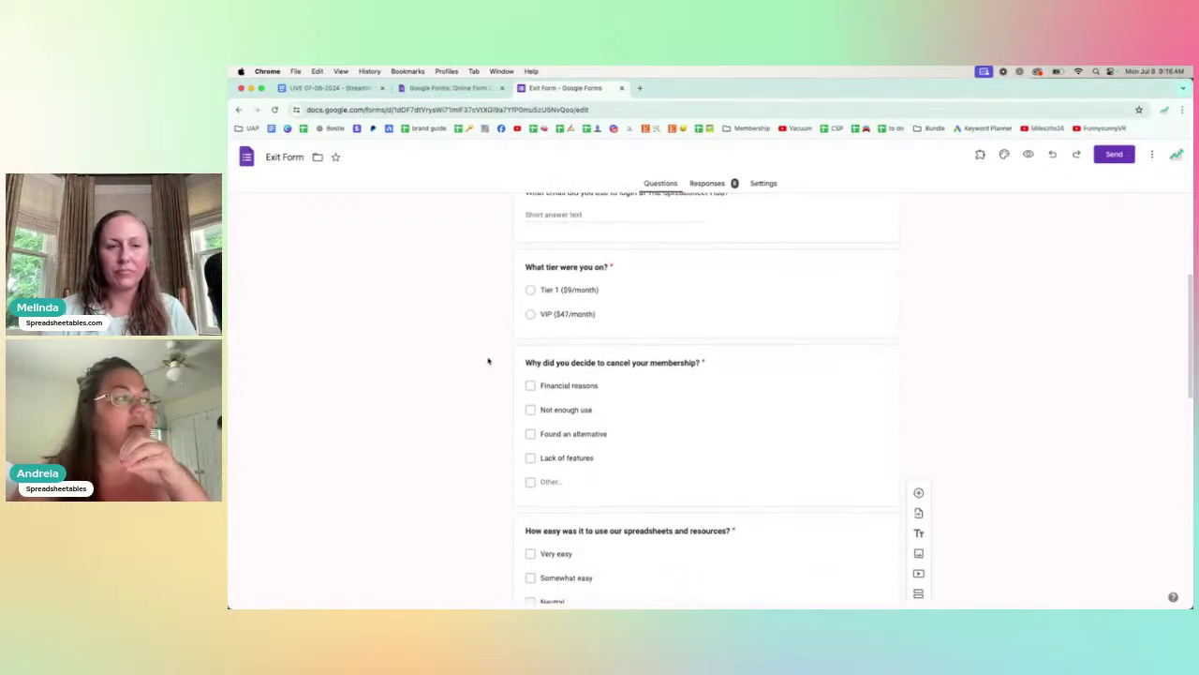
{"action": "scroll", "coordinate": [534, 352], "scroll_direction": "down", "scroll_amount": 1}
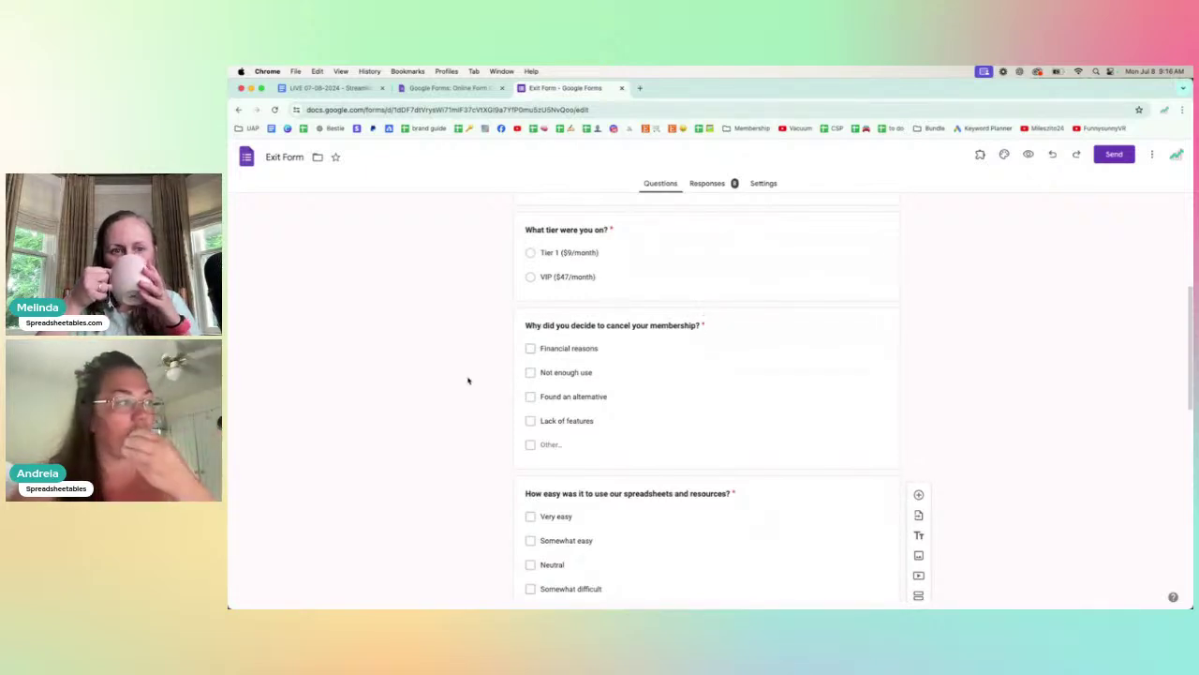
{"action": "scroll", "coordinate": [471, 382], "scroll_direction": "down", "scroll_amount": 1}
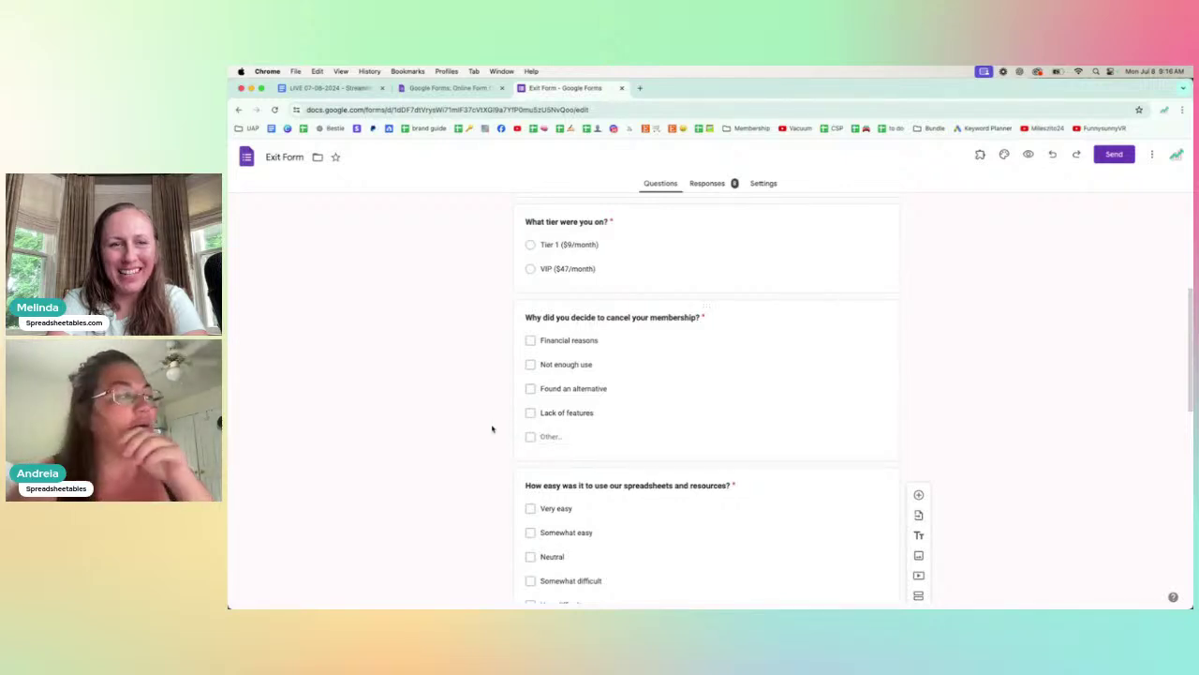
{"action": "scroll", "coordinate": [516, 389], "scroll_direction": "down", "scroll_amount": 1}
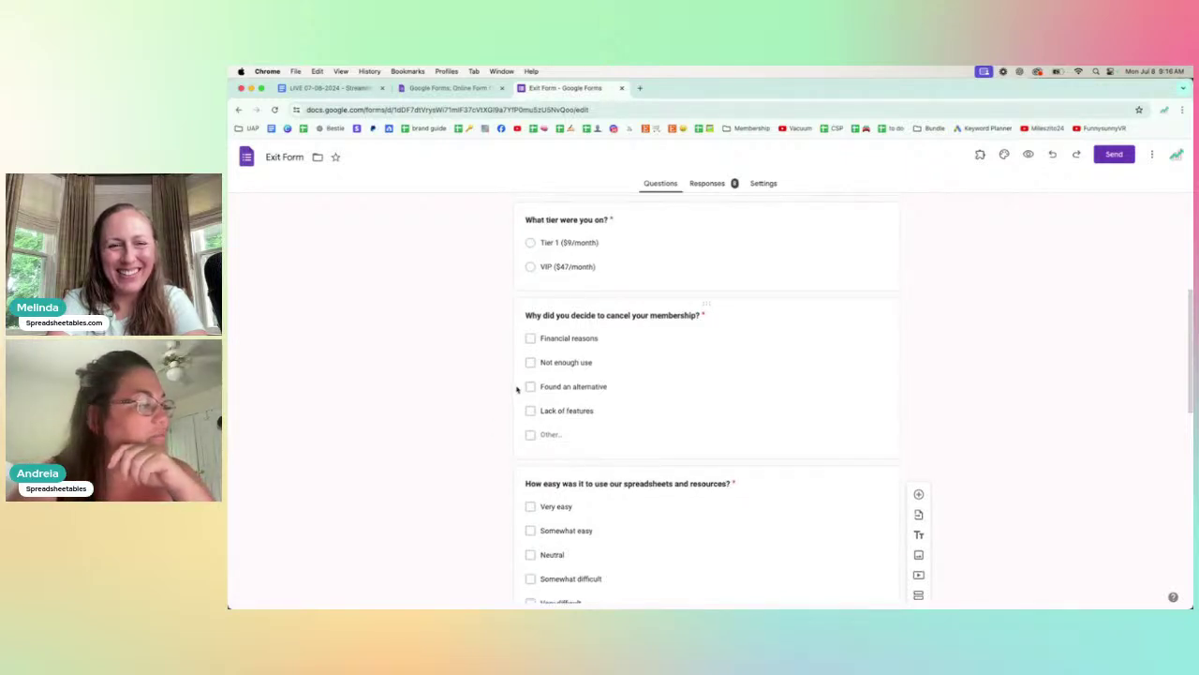
{"action": "scroll", "coordinate": [517, 389], "scroll_direction": "down", "scroll_amount": 3}
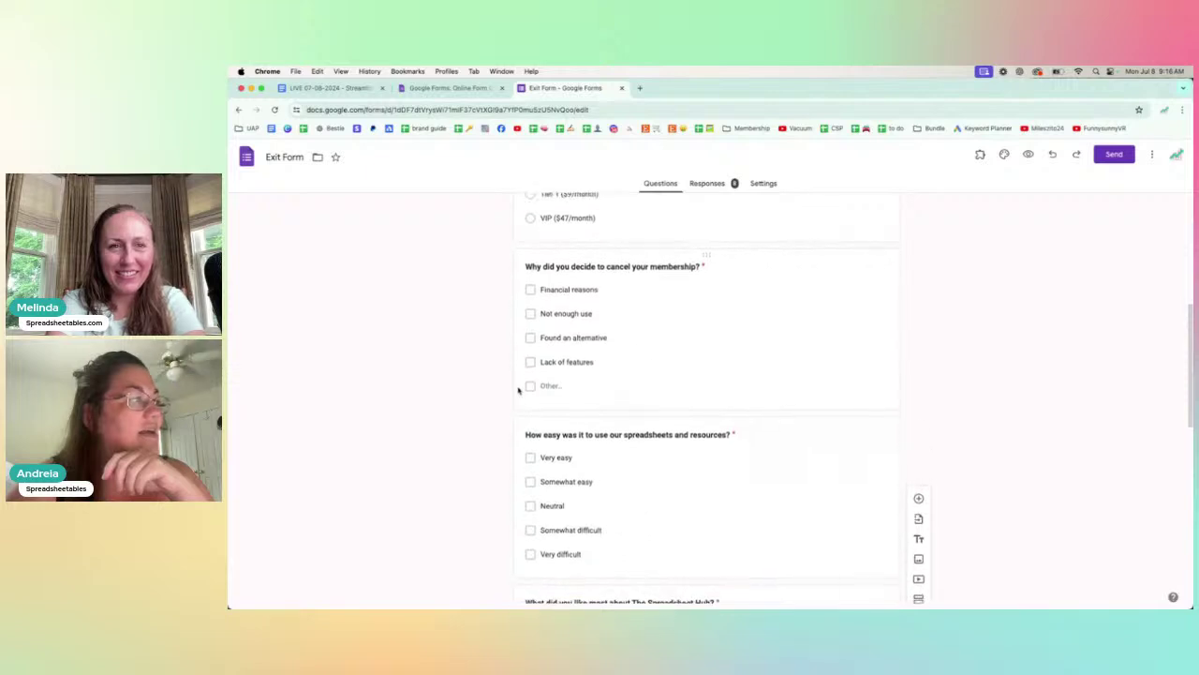
{"action": "scroll", "coordinate": [517, 389], "scroll_direction": "up", "scroll_amount": 4}
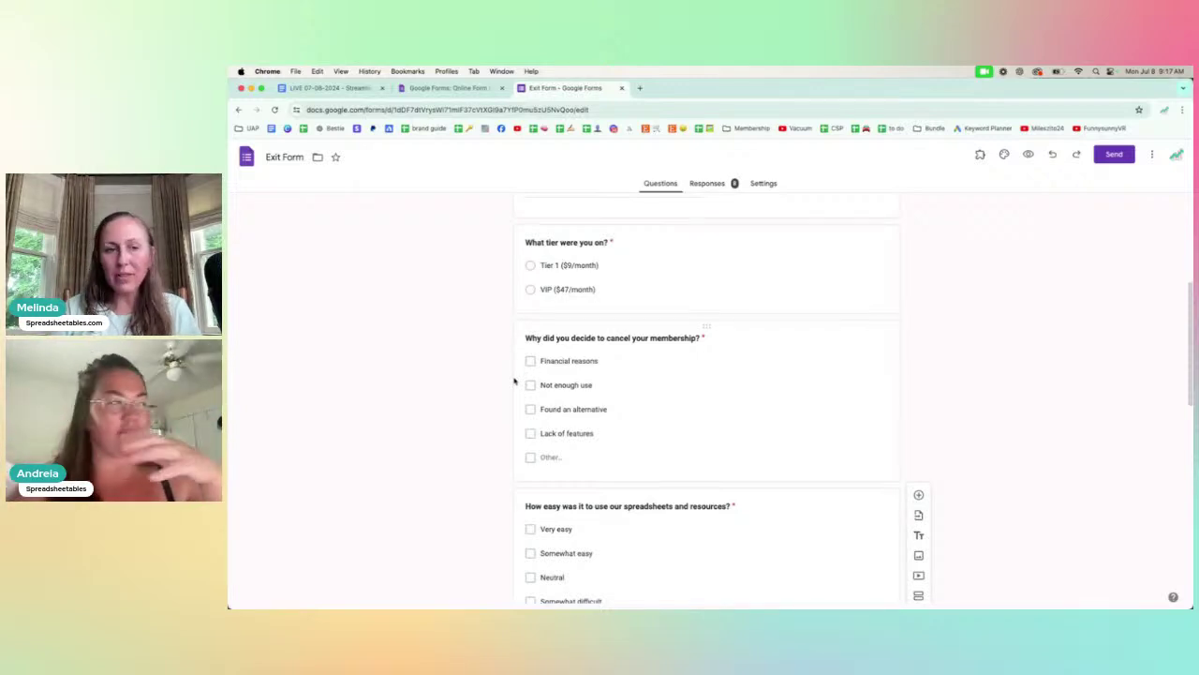
{"action": "scroll", "coordinate": [514, 380], "scroll_direction": "down", "scroll_amount": 2}
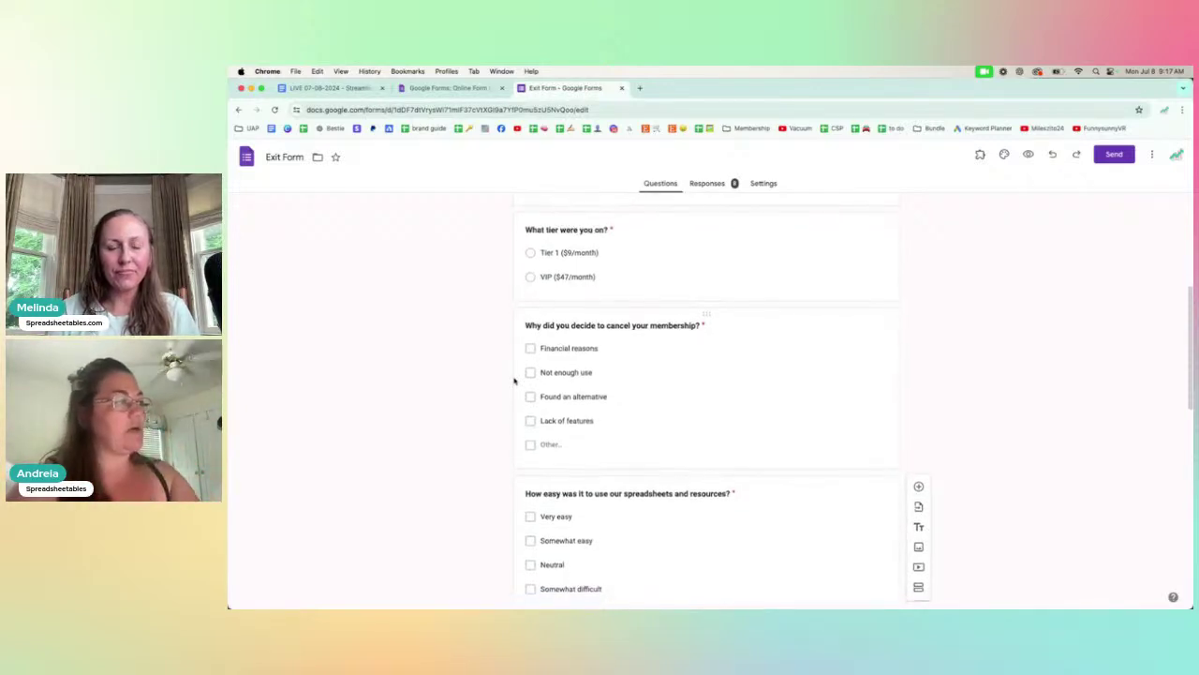
{"action": "scroll", "coordinate": [513, 380], "scroll_direction": "down", "scroll_amount": 5}
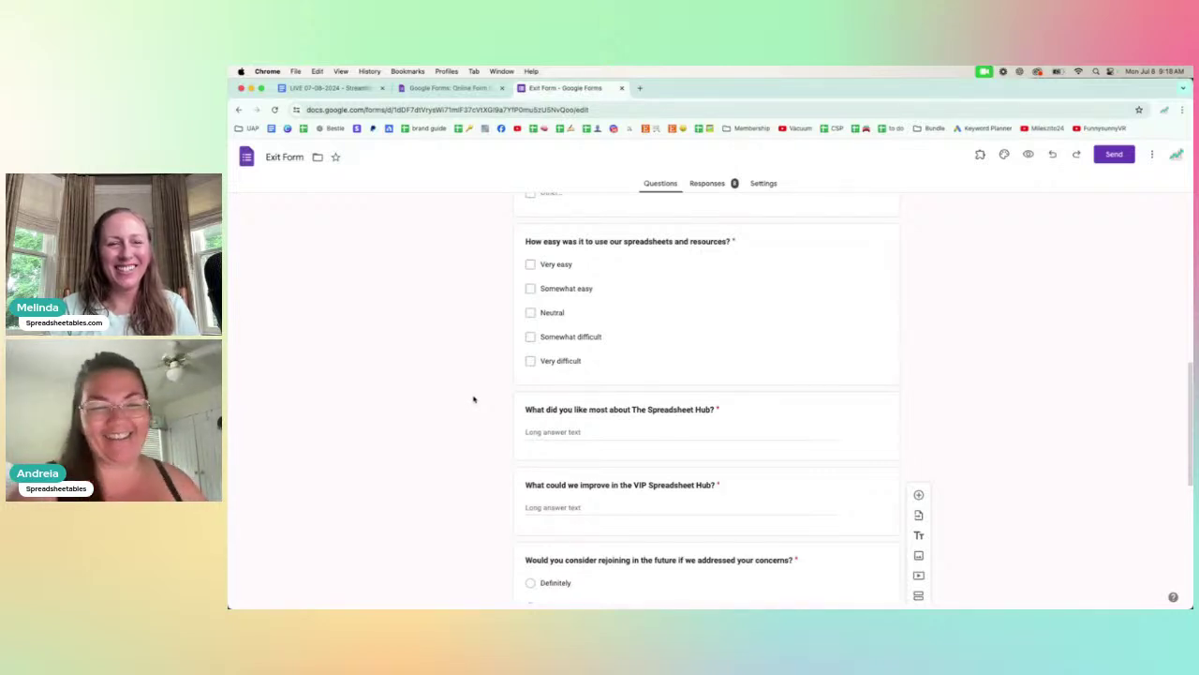
{"action": "scroll", "coordinate": [487, 391], "scroll_direction": "down", "scroll_amount": 3}
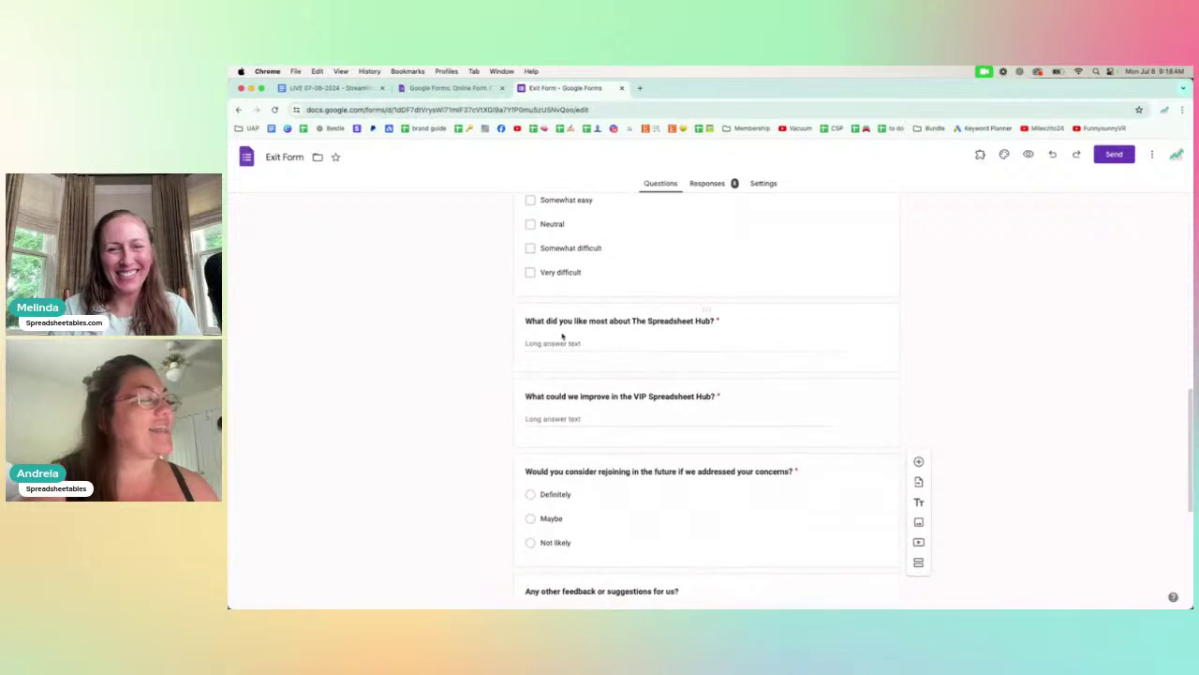
{"action": "scroll", "coordinate": [608, 348], "scroll_direction": "down", "scroll_amount": 2}
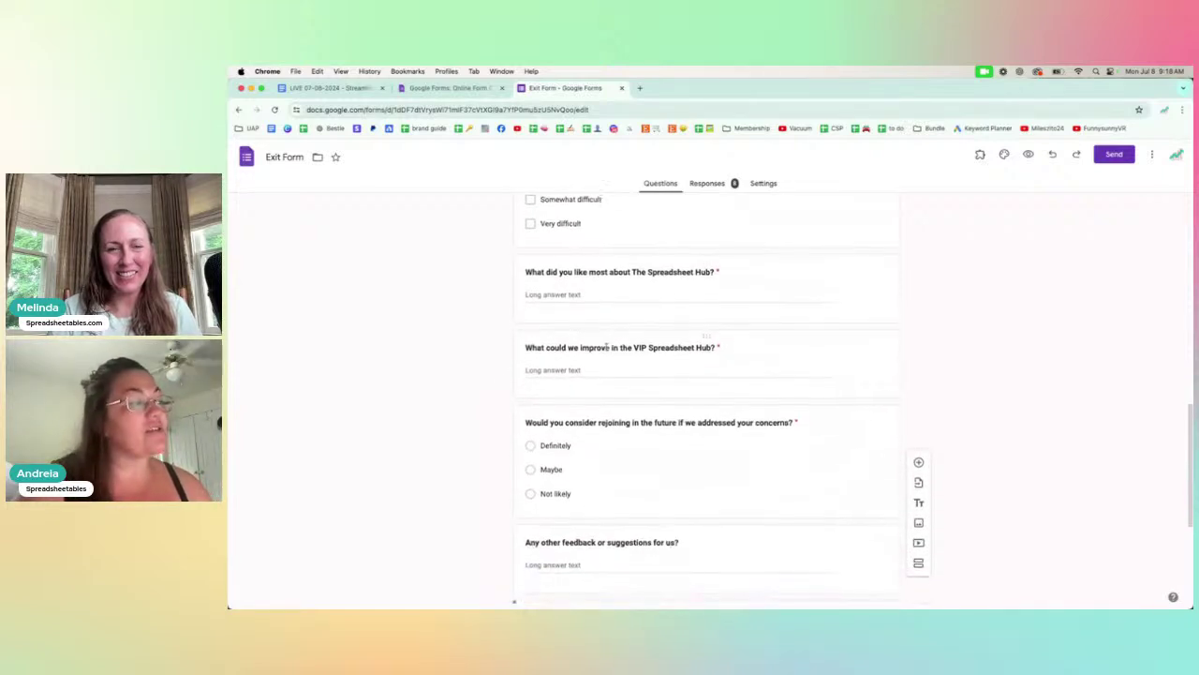
{"action": "scroll", "coordinate": [559, 360], "scroll_direction": "down", "scroll_amount": 5}
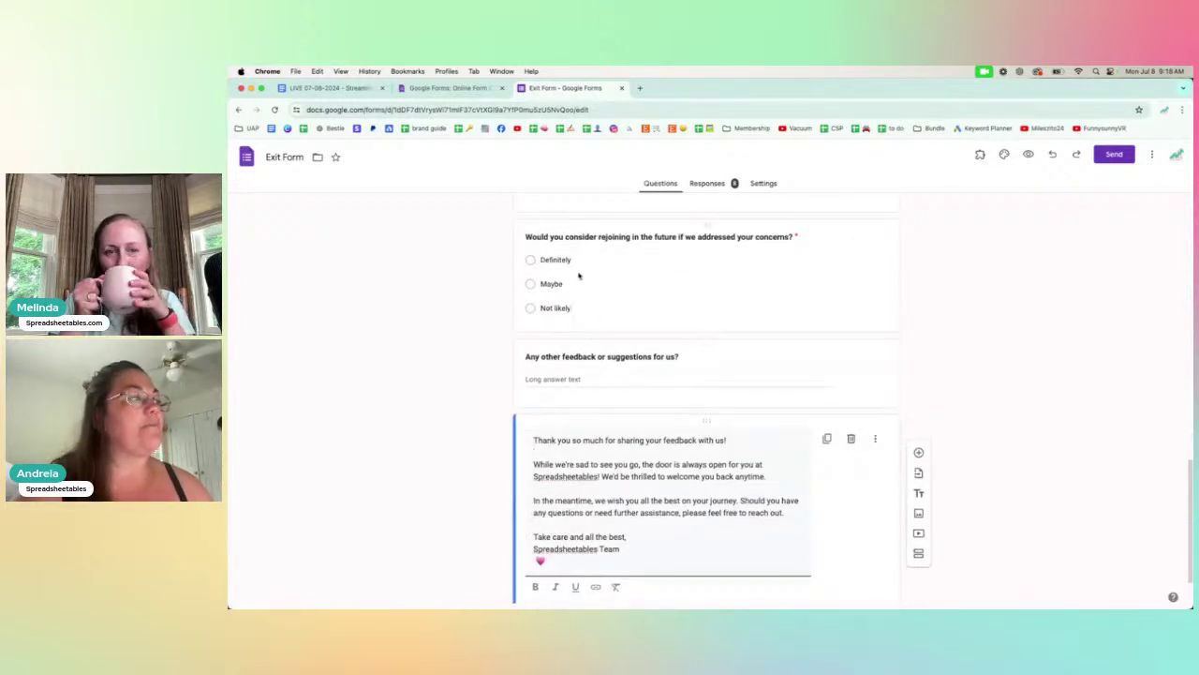
{"action": "left_click", "coordinate": [526, 237]}
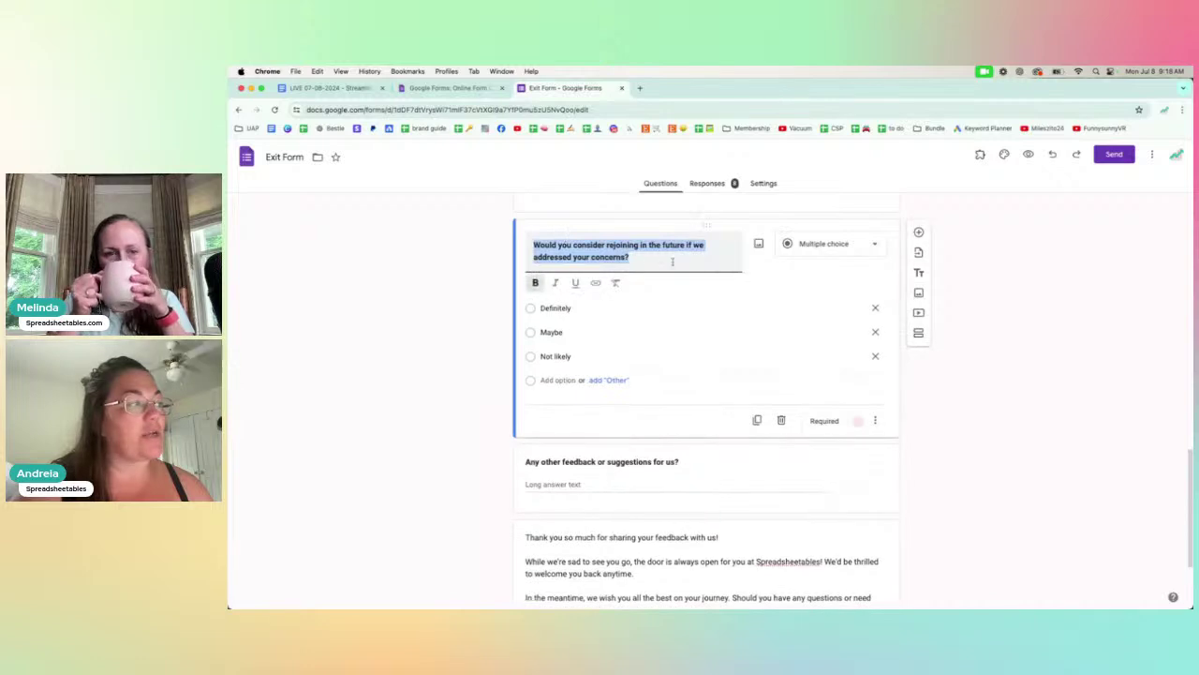
{"action": "left_click", "coordinate": [471, 276]}
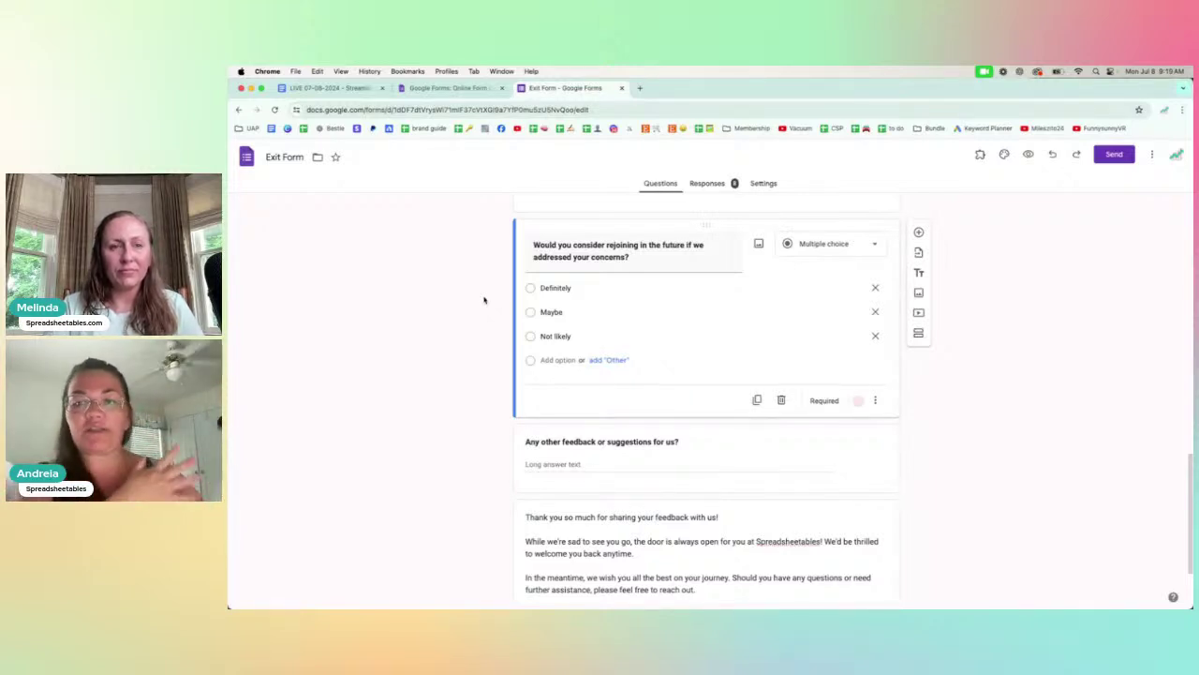
{"action": "scroll", "coordinate": [496, 394], "scroll_direction": "down", "scroll_amount": 3}
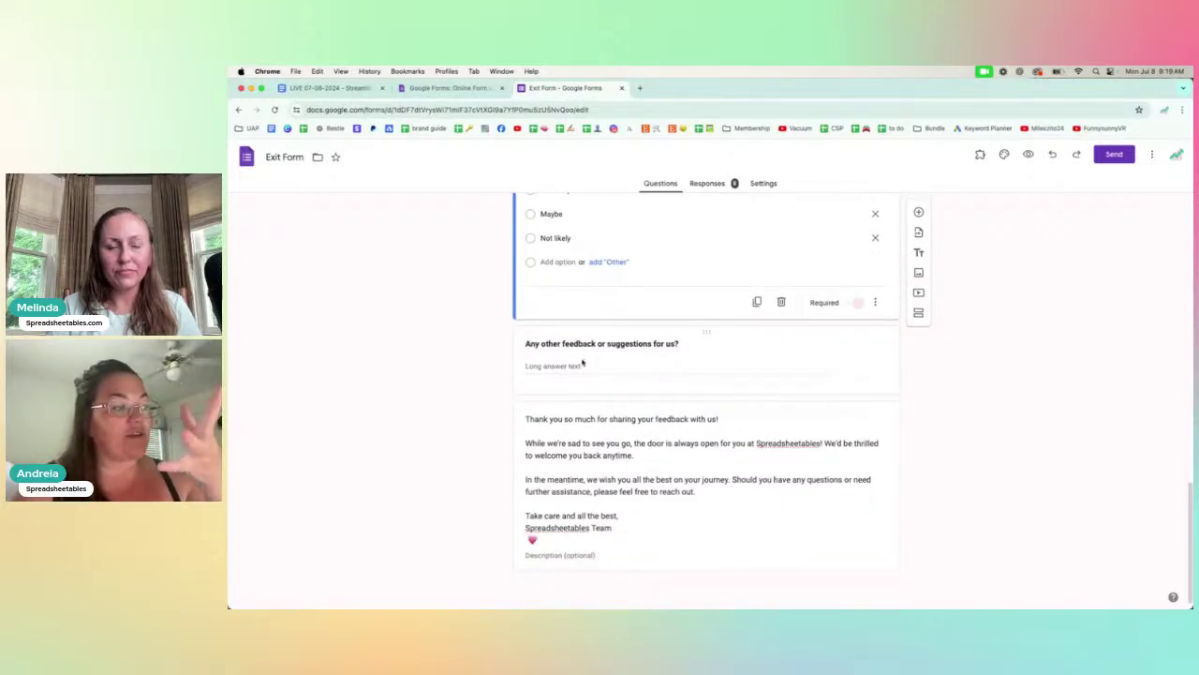
{"action": "scroll", "coordinate": [499, 398], "scroll_direction": "up", "scroll_amount": 5}
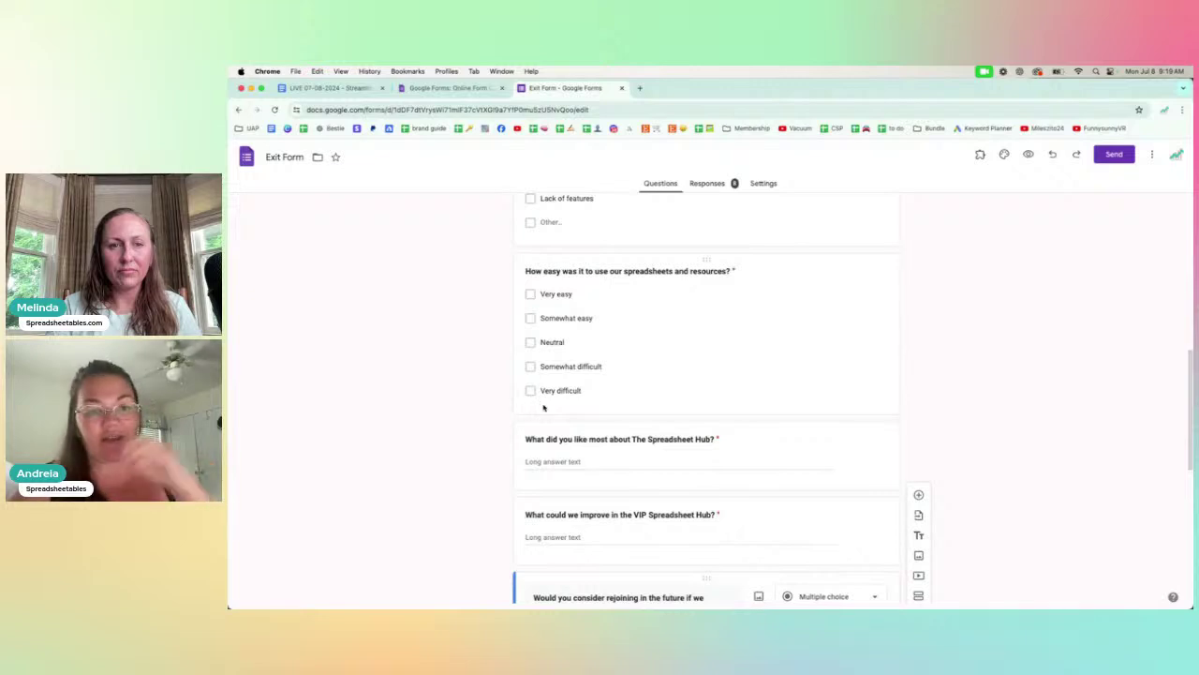
{"action": "scroll", "coordinate": [494, 399], "scroll_direction": "down", "scroll_amount": 1}
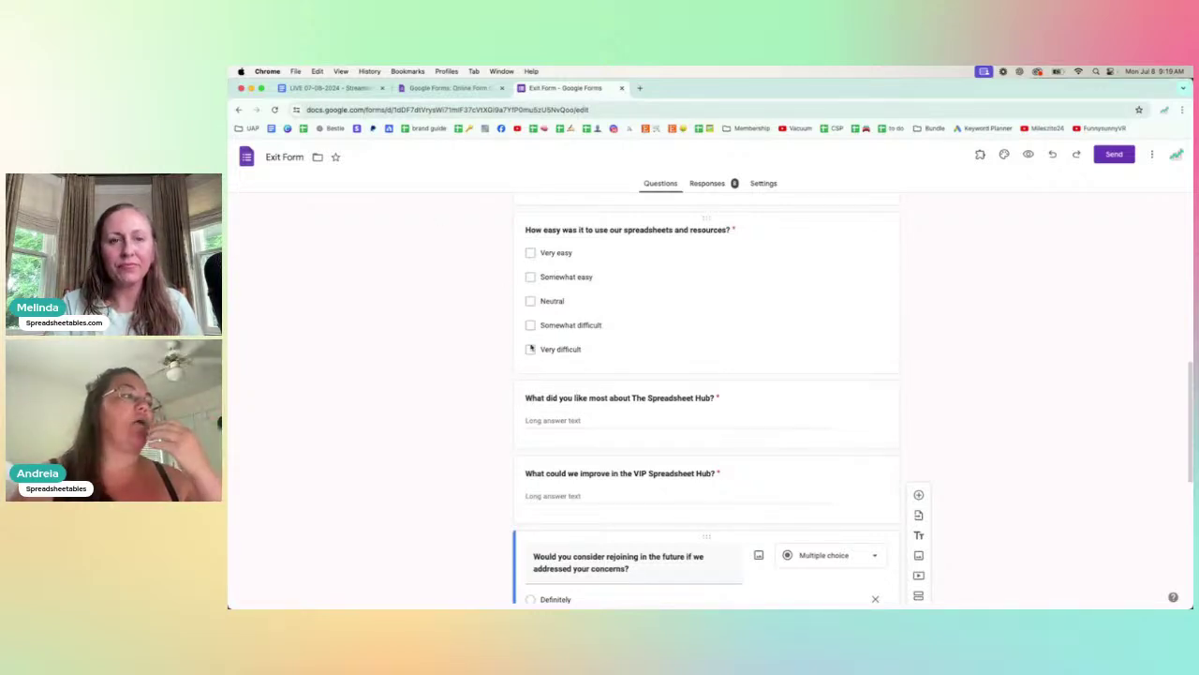
{"action": "scroll", "coordinate": [544, 281], "scroll_direction": "up", "scroll_amount": 3}
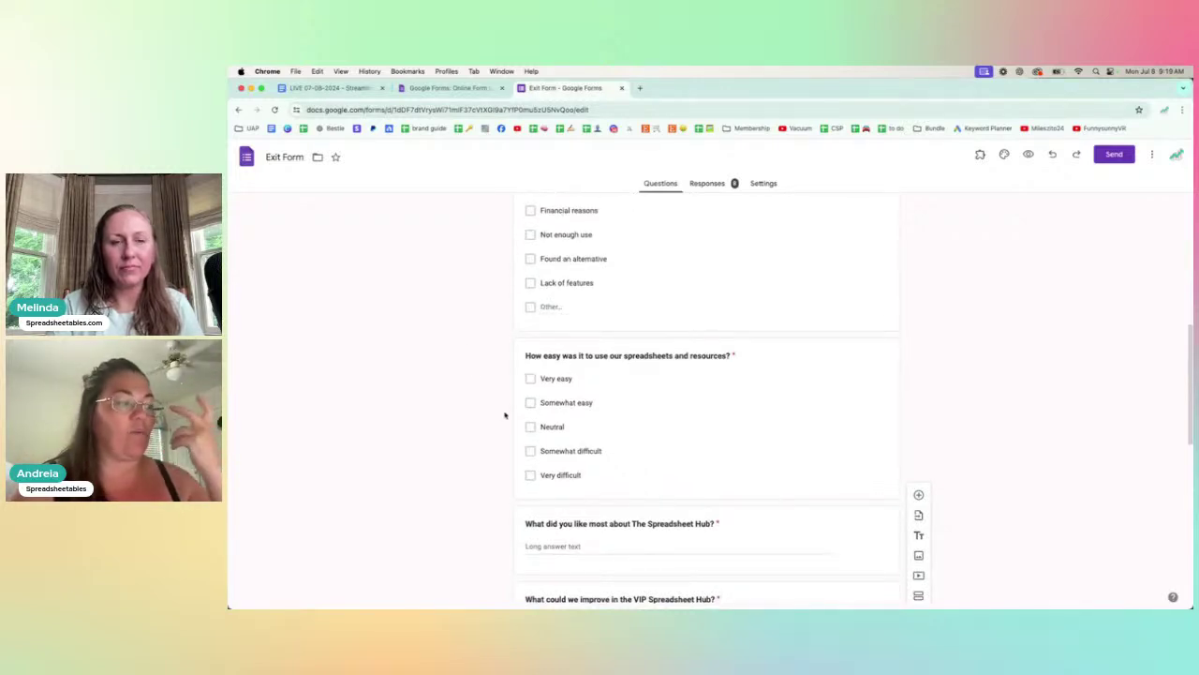
{"action": "scroll", "coordinate": [472, 409], "scroll_direction": "down", "scroll_amount": 3}
{"action": "scroll", "coordinate": [472, 409], "scroll_direction": "down", "scroll_amount": 8}
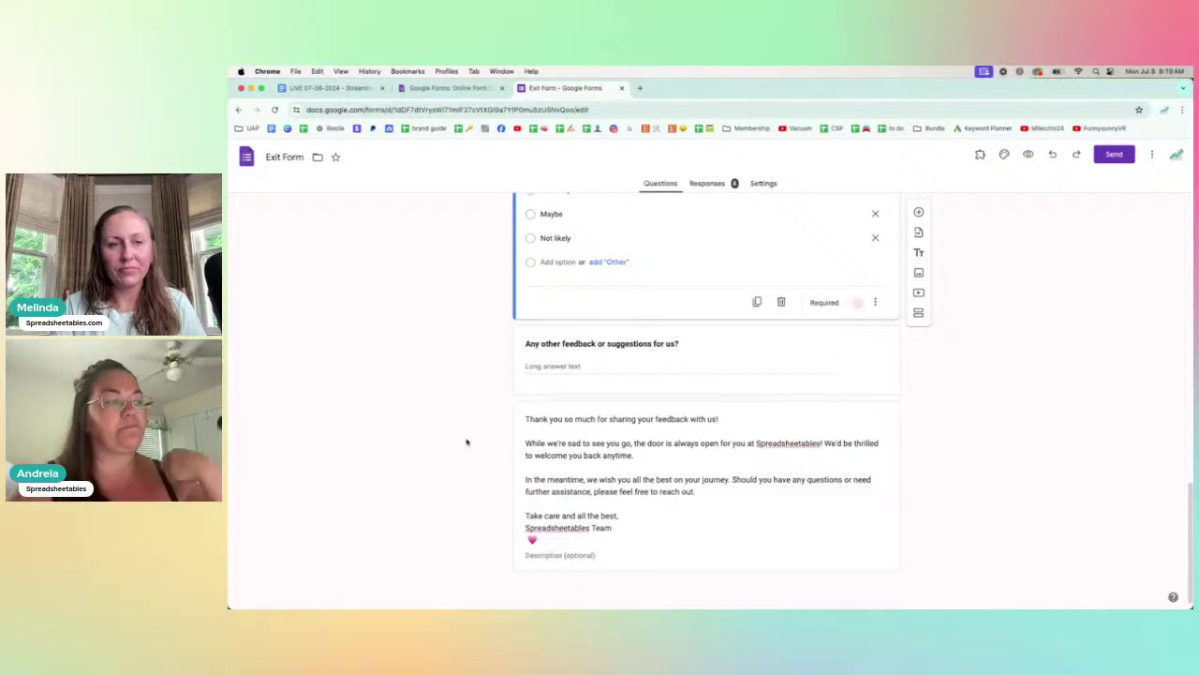
{"action": "scroll", "coordinate": [466, 441], "scroll_direction": "up", "scroll_amount": 15}
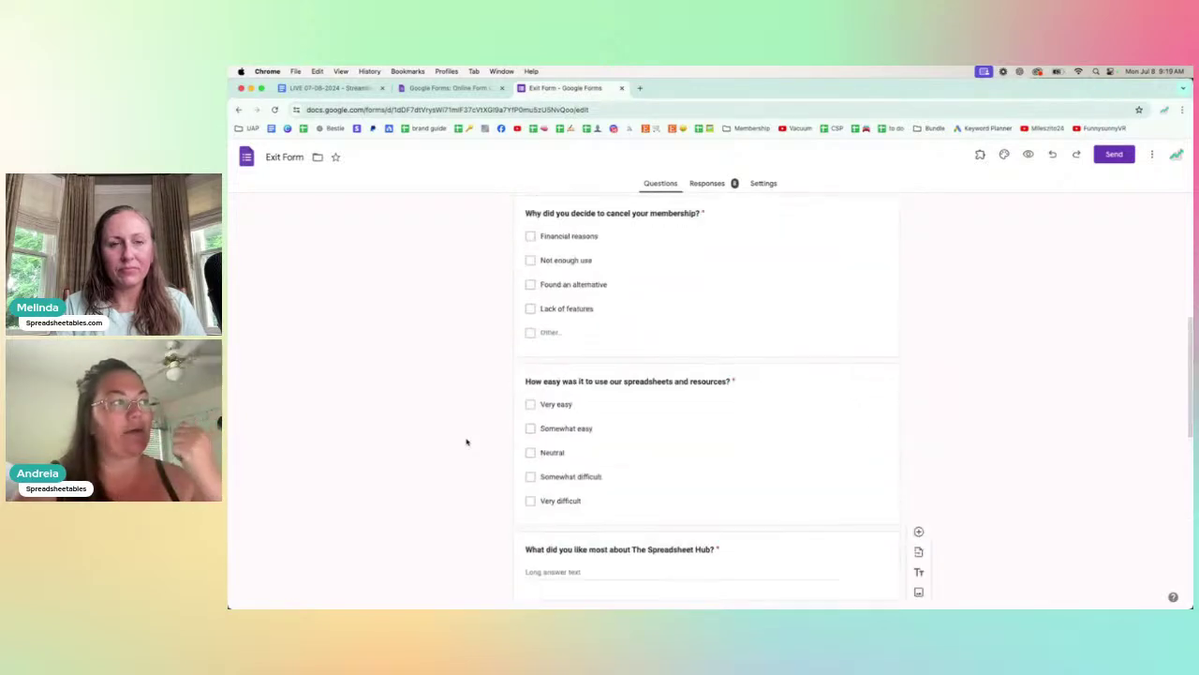
{"action": "scroll", "coordinate": [466, 441], "scroll_direction": "up", "scroll_amount": 2}
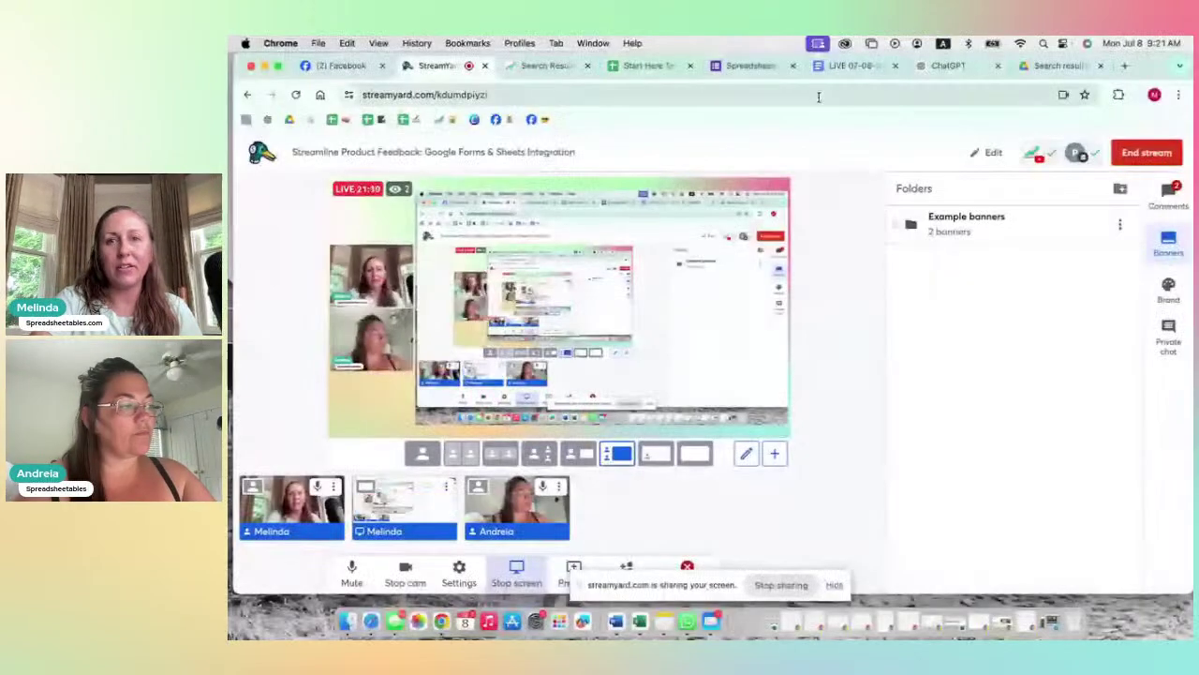
Step: Add 'Onboarding' as a new bullet after 'Membership application forms' in the feedback guide
{"action": "left_click", "coordinate": [852, 65]}
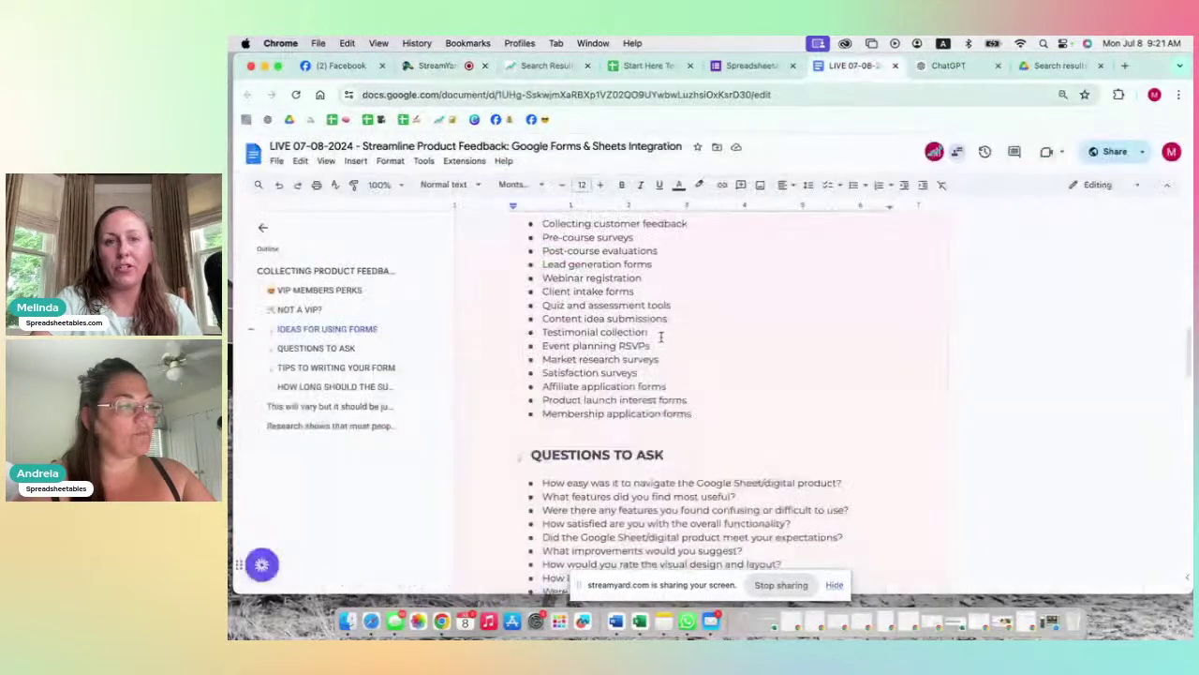
{"action": "scroll", "coordinate": [662, 335], "scroll_direction": "up", "scroll_amount": 10}
{"action": "scroll", "coordinate": [662, 335], "scroll_direction": "down", "scroll_amount": 10}
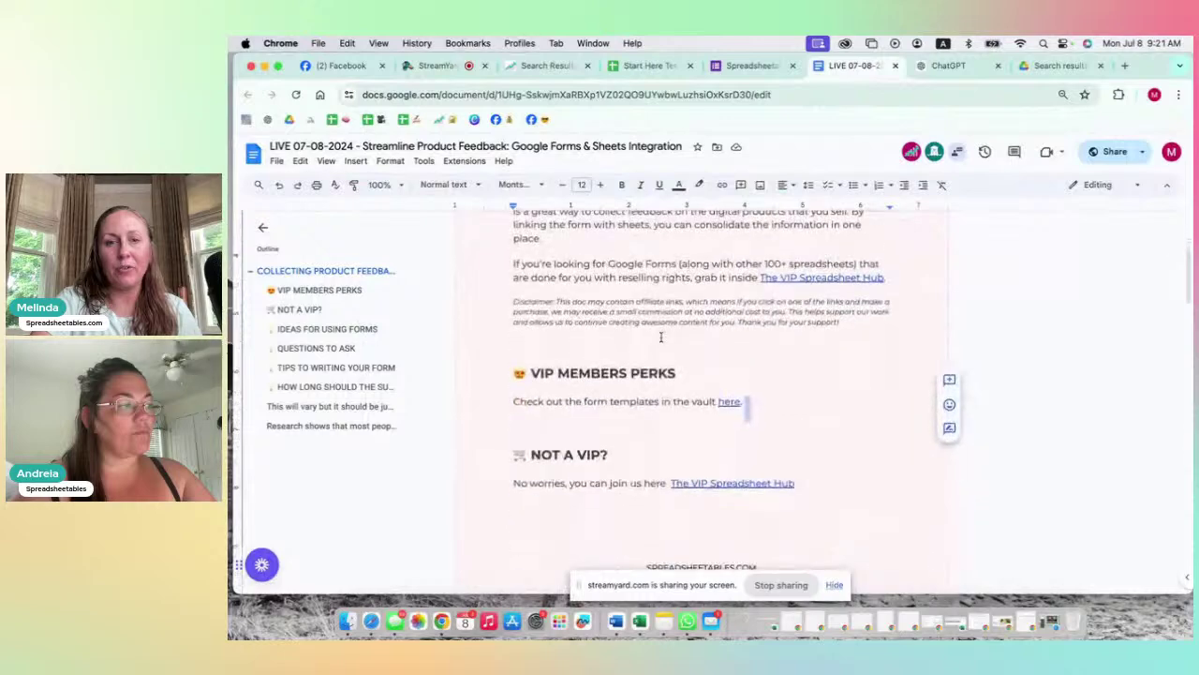
{"action": "scroll", "coordinate": [662, 335], "scroll_direction": "down", "scroll_amount": 1}
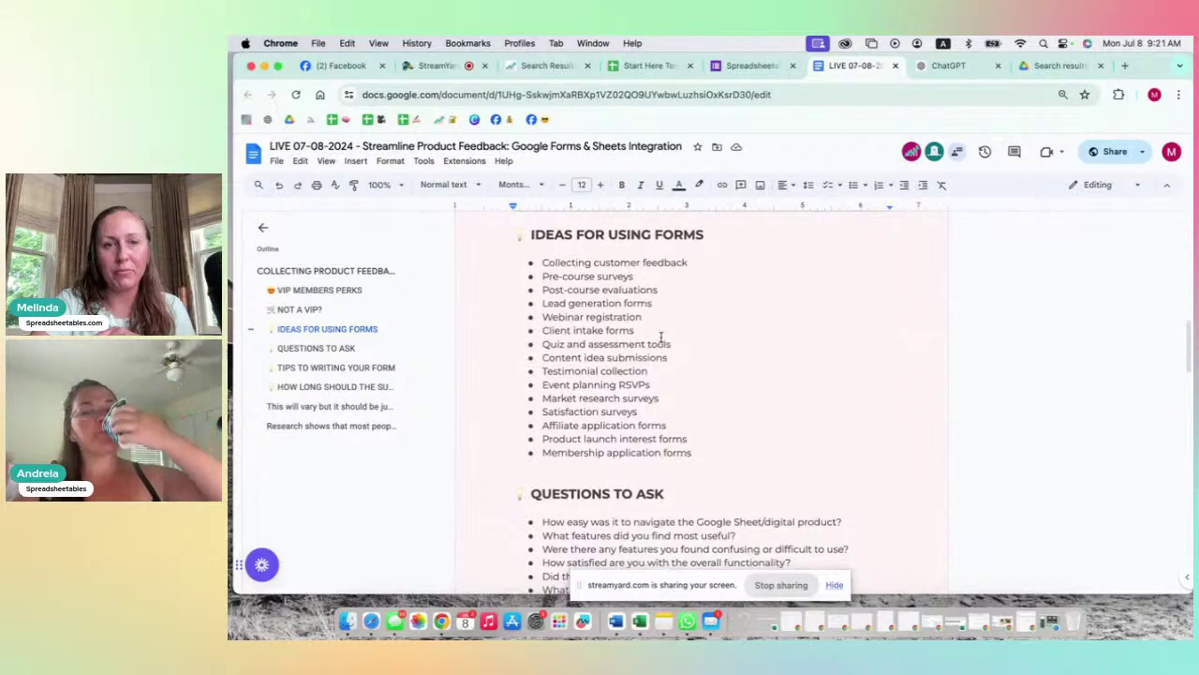
{"action": "scroll", "coordinate": [661, 338], "scroll_direction": "down", "scroll_amount": 1}
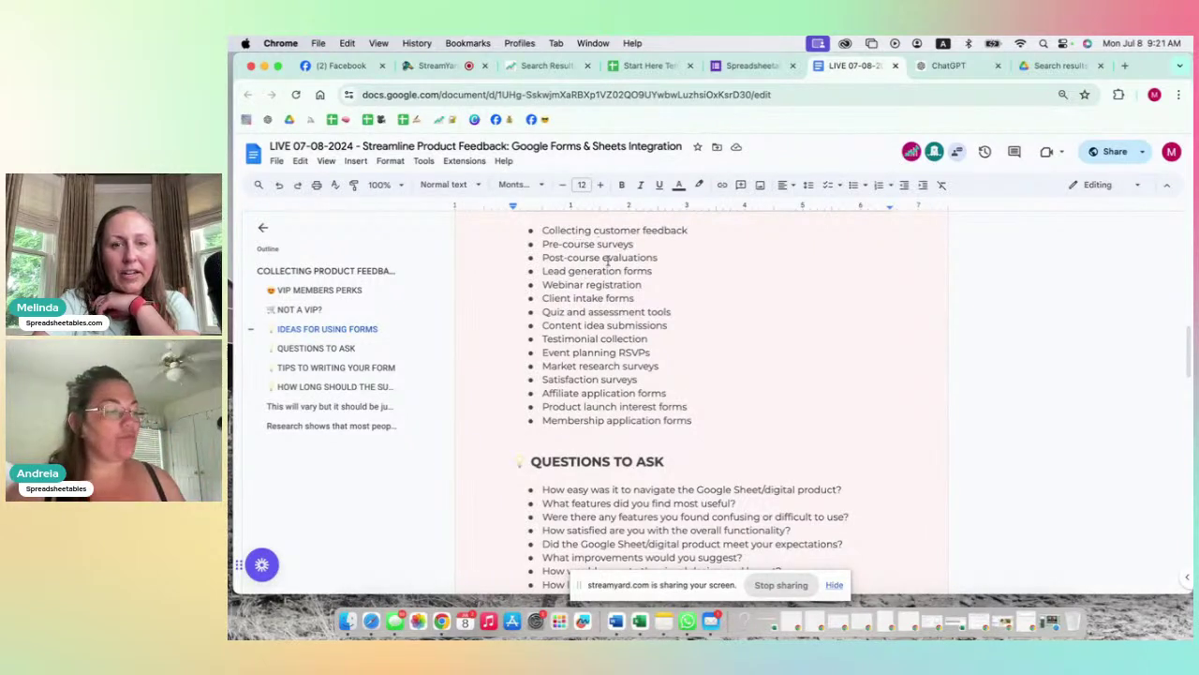
{"action": "left_click", "coordinate": [705, 422]}
{"action": "key", "text": "Return"}
{"action": "type", "text": "Onboarding"}
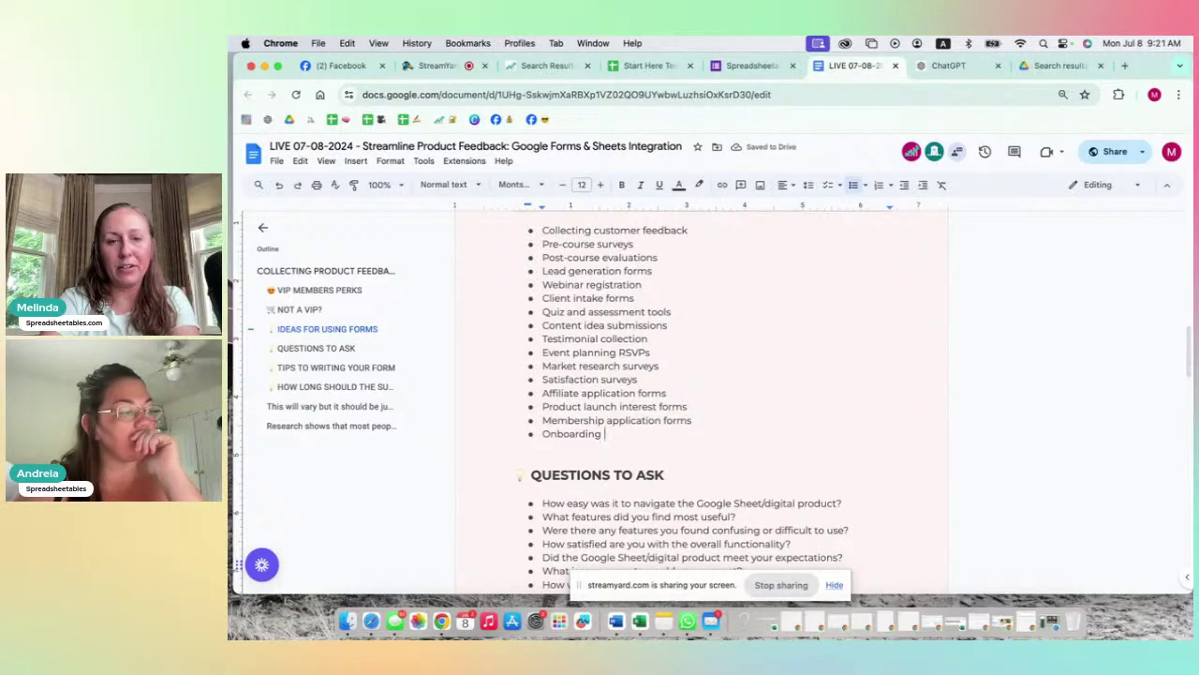
Step: Select the list of questions to ask and read on through the tips section
{"action": "scroll", "coordinate": [656, 427], "scroll_direction": "down", "scroll_amount": 5}
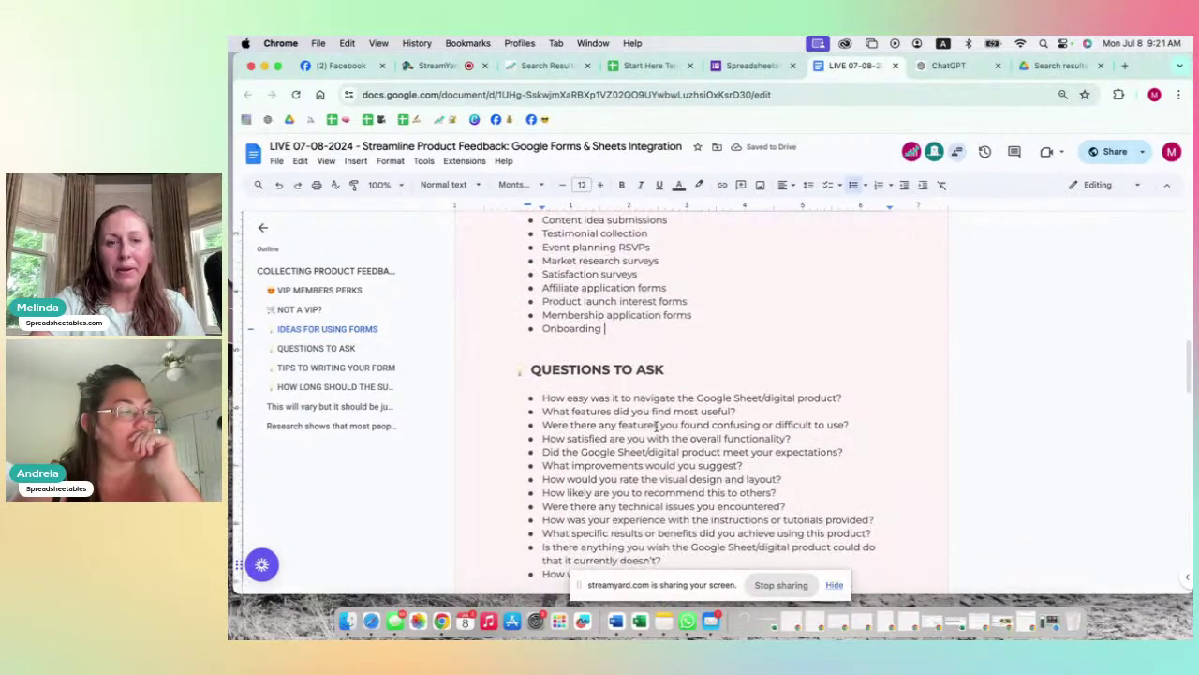
{"action": "scroll", "coordinate": [656, 427], "scroll_direction": "down", "scroll_amount": 1}
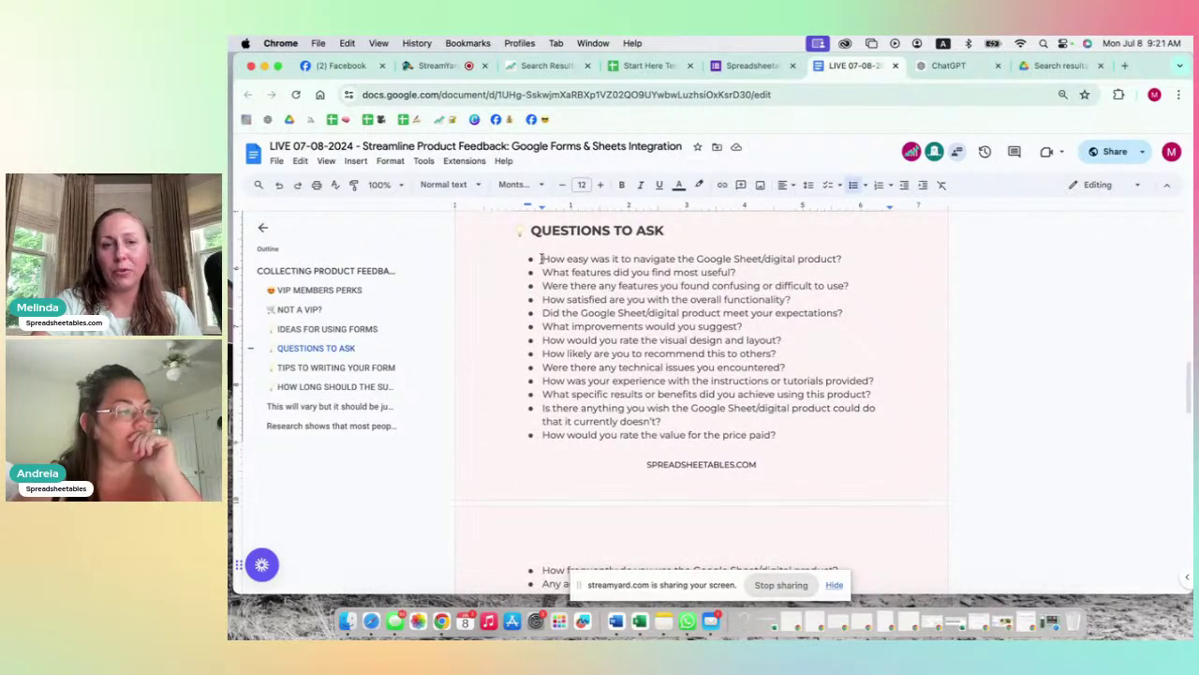
{"action": "left_click_drag", "start_coordinate": [542, 259], "coordinate": [647, 405]}
{"action": "scroll", "coordinate": [646, 405], "scroll_direction": "down", "scroll_amount": 1}
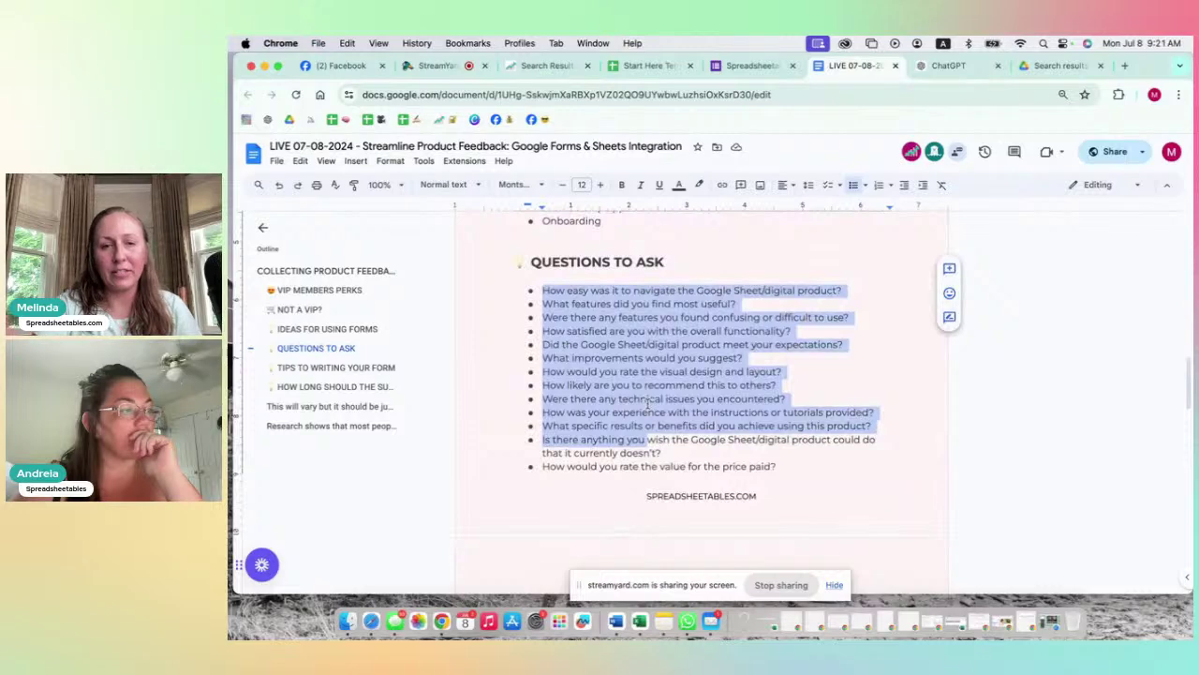
{"action": "scroll", "coordinate": [646, 404], "scroll_direction": "down", "scroll_amount": 2}
{"action": "scroll", "coordinate": [647, 403], "scroll_direction": "down", "scroll_amount": 3}
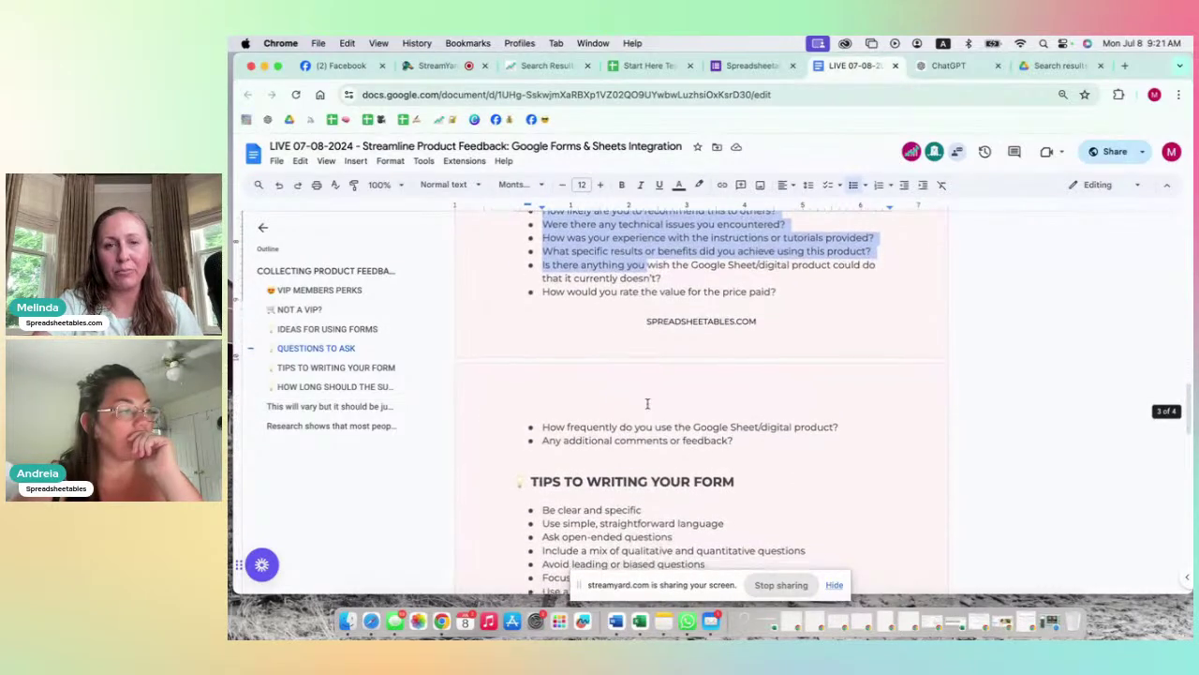
{"action": "scroll", "coordinate": [647, 404], "scroll_direction": "down", "scroll_amount": 7}
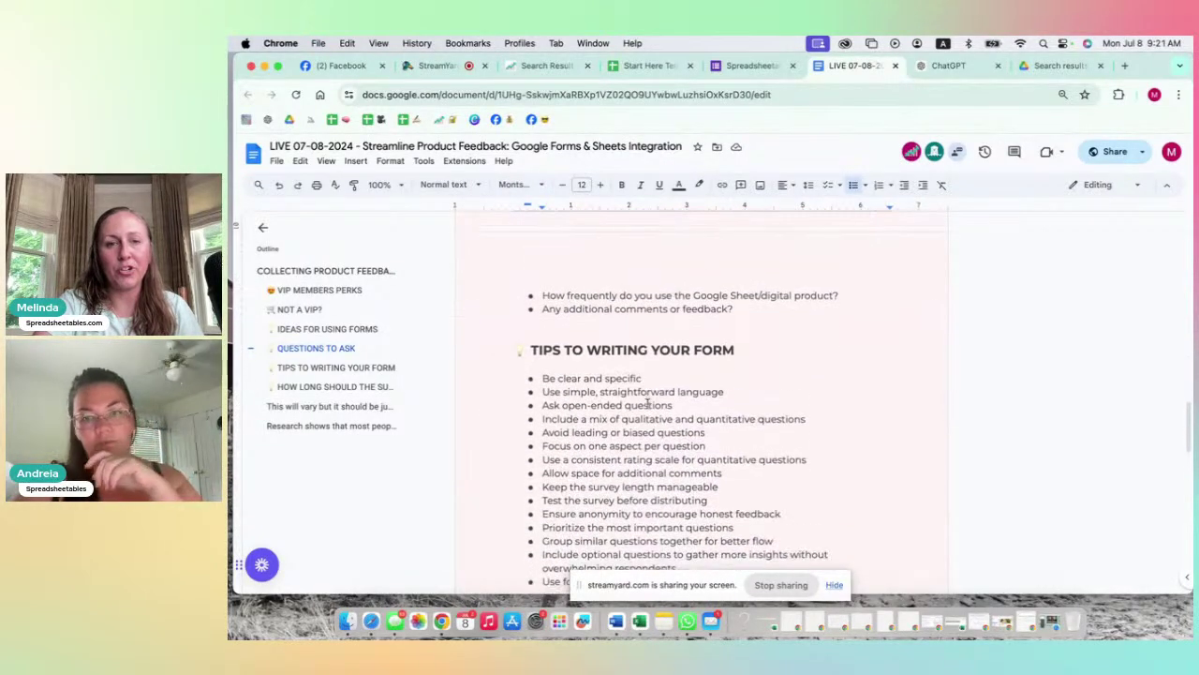
{"action": "scroll", "coordinate": [649, 405], "scroll_direction": "down", "scroll_amount": 1}
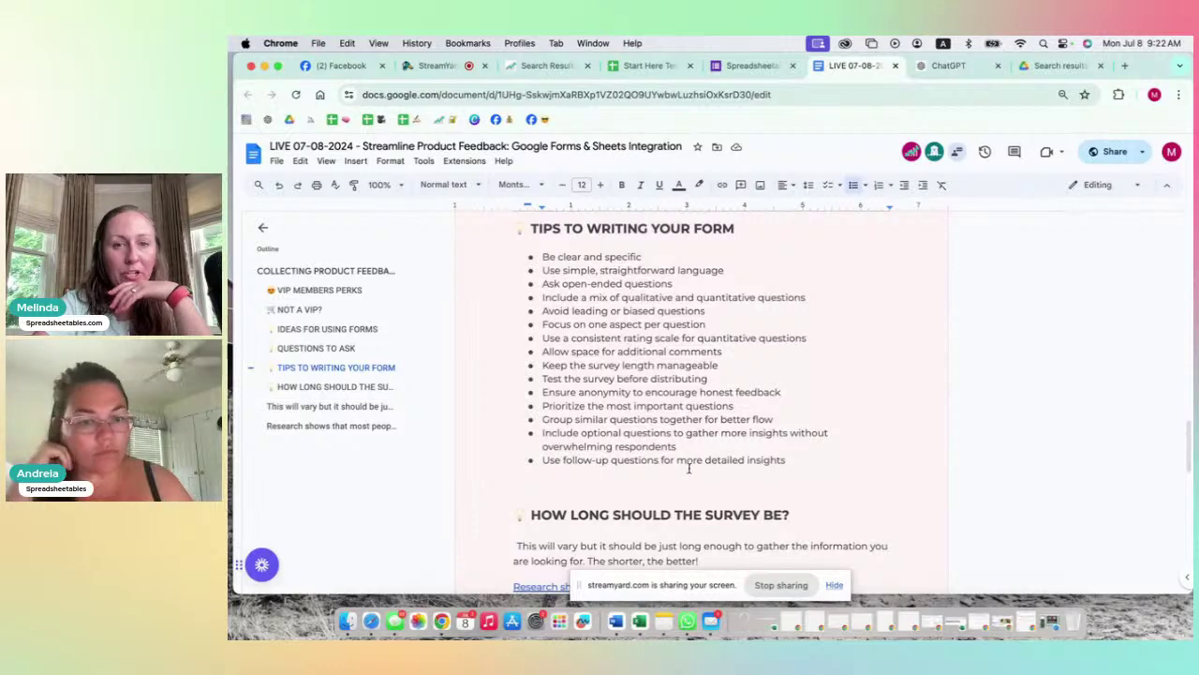
Step: Skim the doc's tips section, then switch to the ChatGPT tab
{"action": "scroll", "coordinate": [704, 459], "scroll_direction": "down", "scroll_amount": 5}
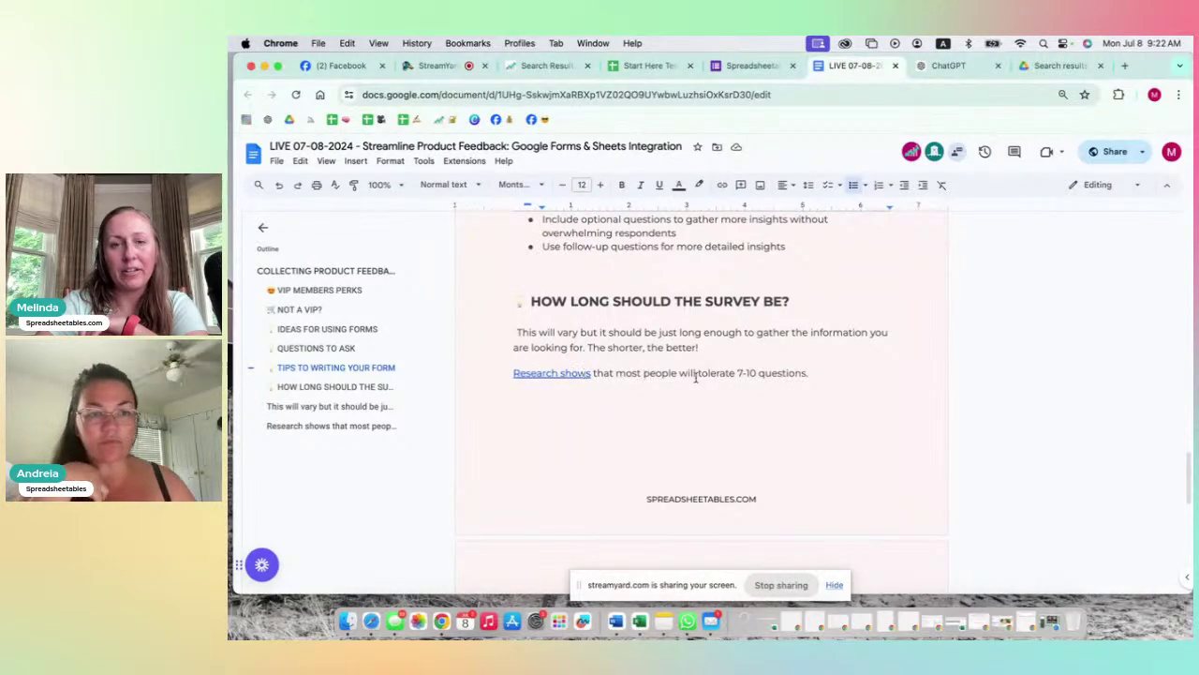
{"action": "scroll", "coordinate": [695, 376], "scroll_direction": "down", "scroll_amount": 2}
{"action": "scroll", "coordinate": [695, 377], "scroll_direction": "up", "scroll_amount": 4}
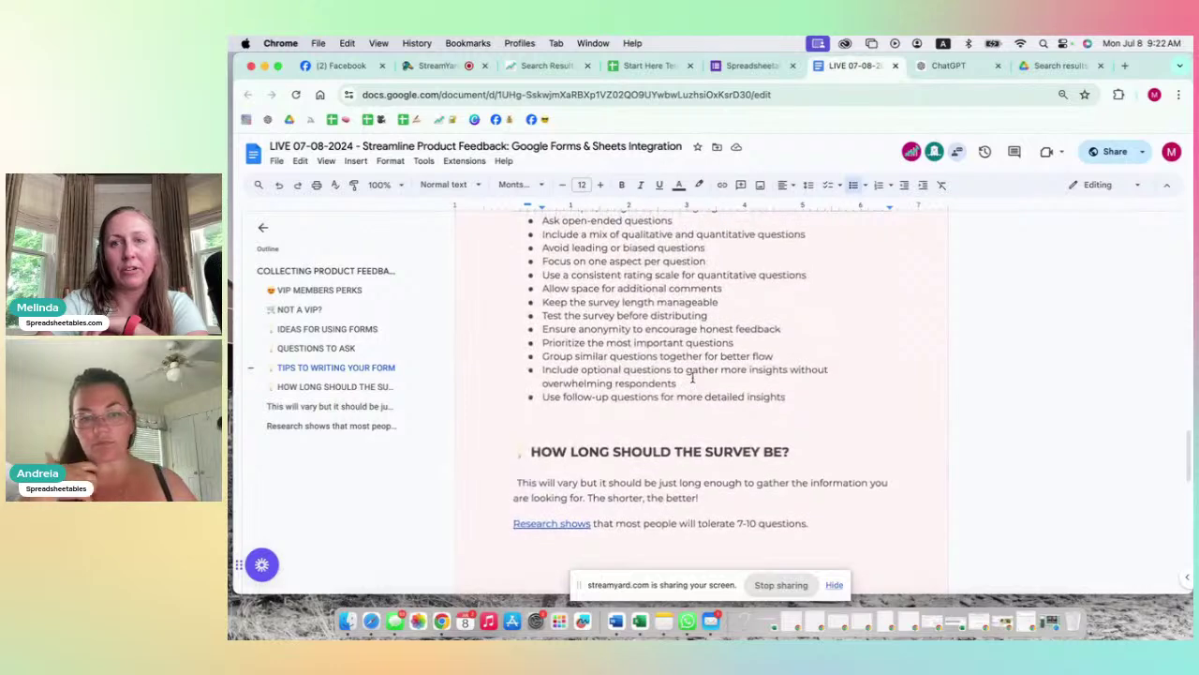
{"action": "scroll", "coordinate": [693, 377], "scroll_direction": "up", "scroll_amount": 6}
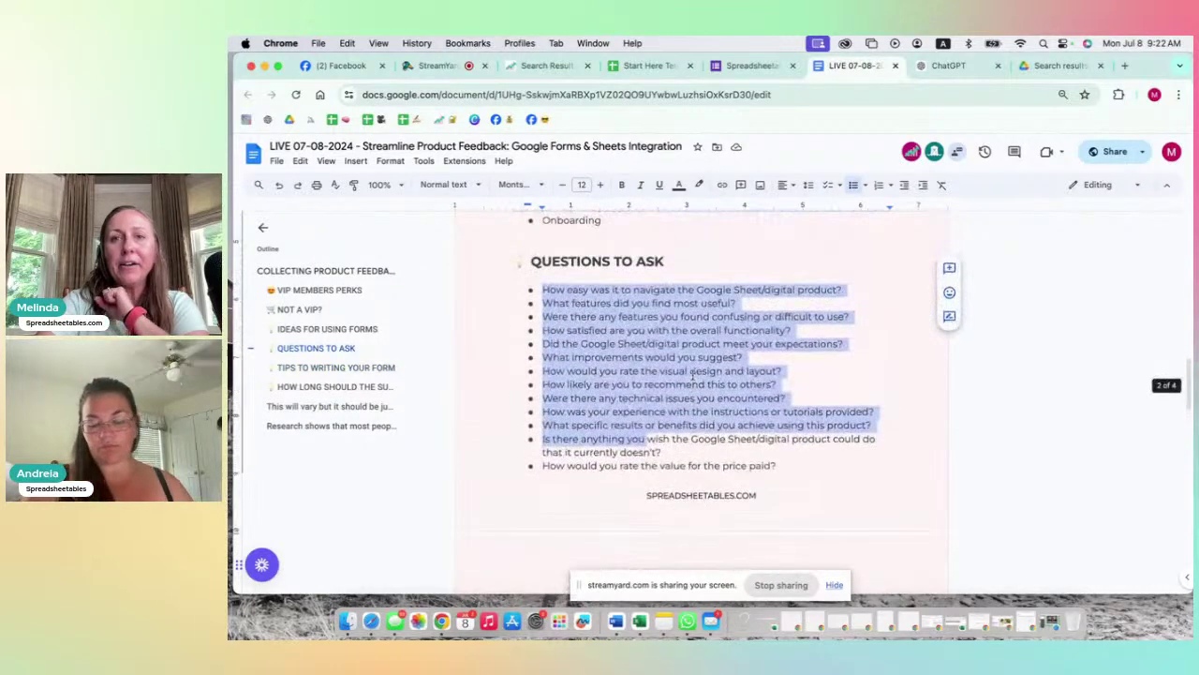
{"action": "scroll", "coordinate": [694, 376], "scroll_direction": "up", "scroll_amount": 3}
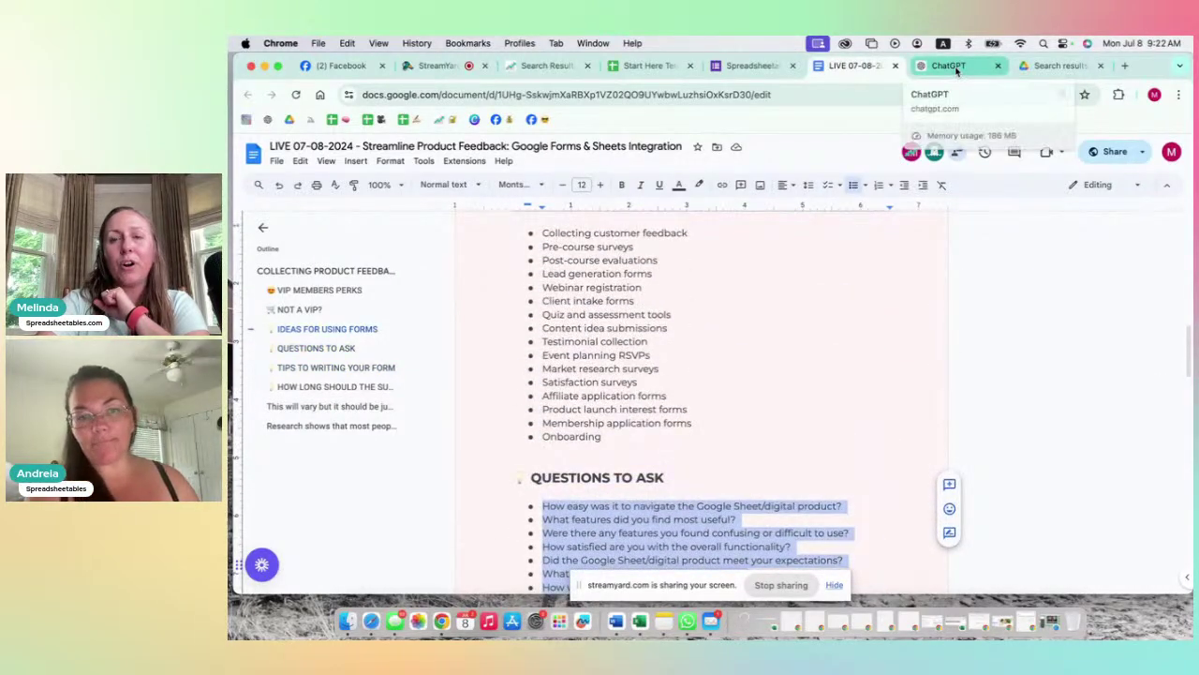
{"action": "left_click", "coordinate": [950, 66]}
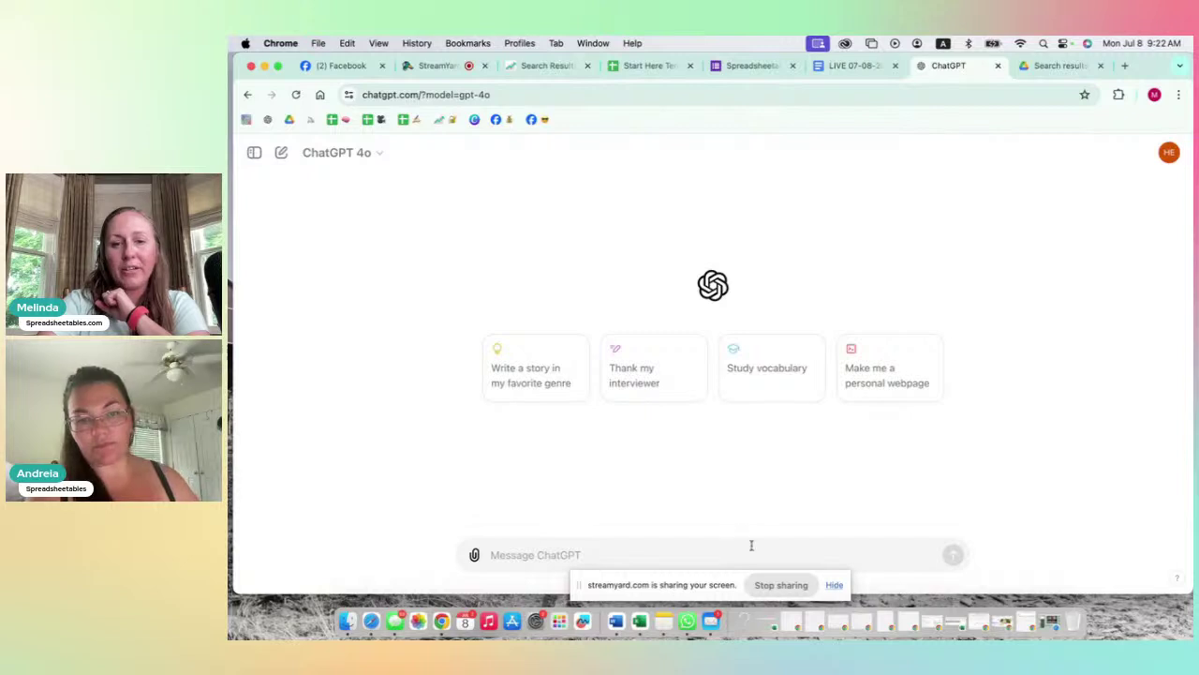
Step: Type a prompt asking for 5 feedback-form questions about Google Sheet template products
{"action": "left_click", "coordinate": [833, 584]}
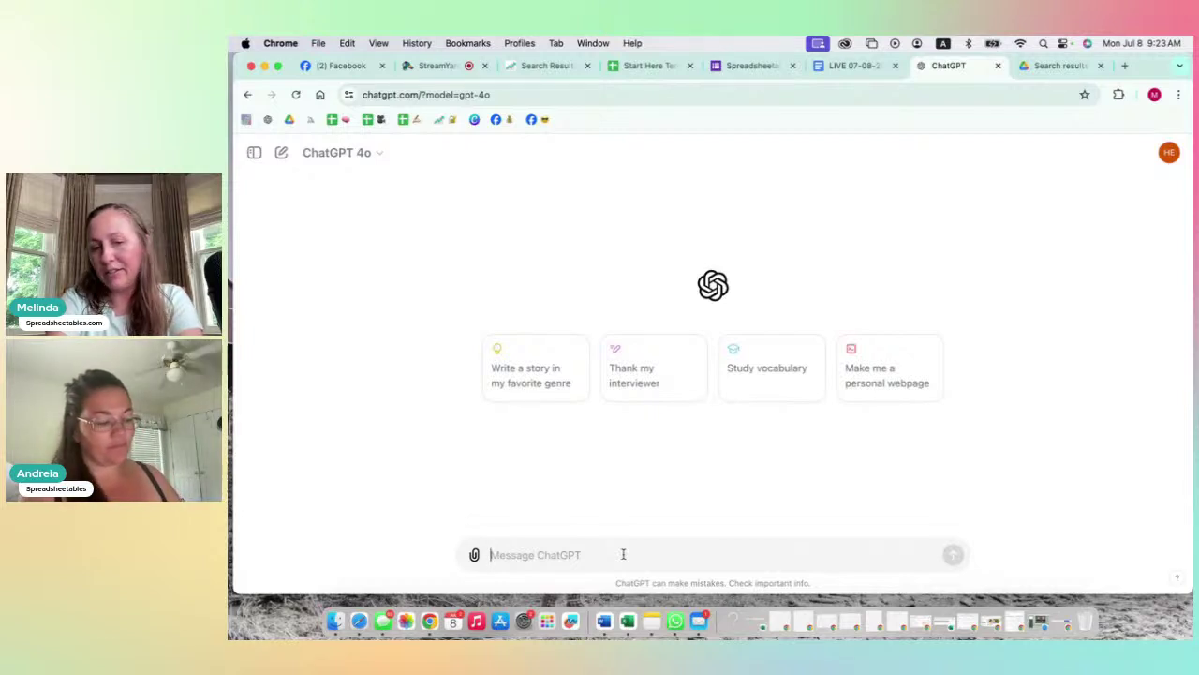
{"action": "type", "text": "I"}
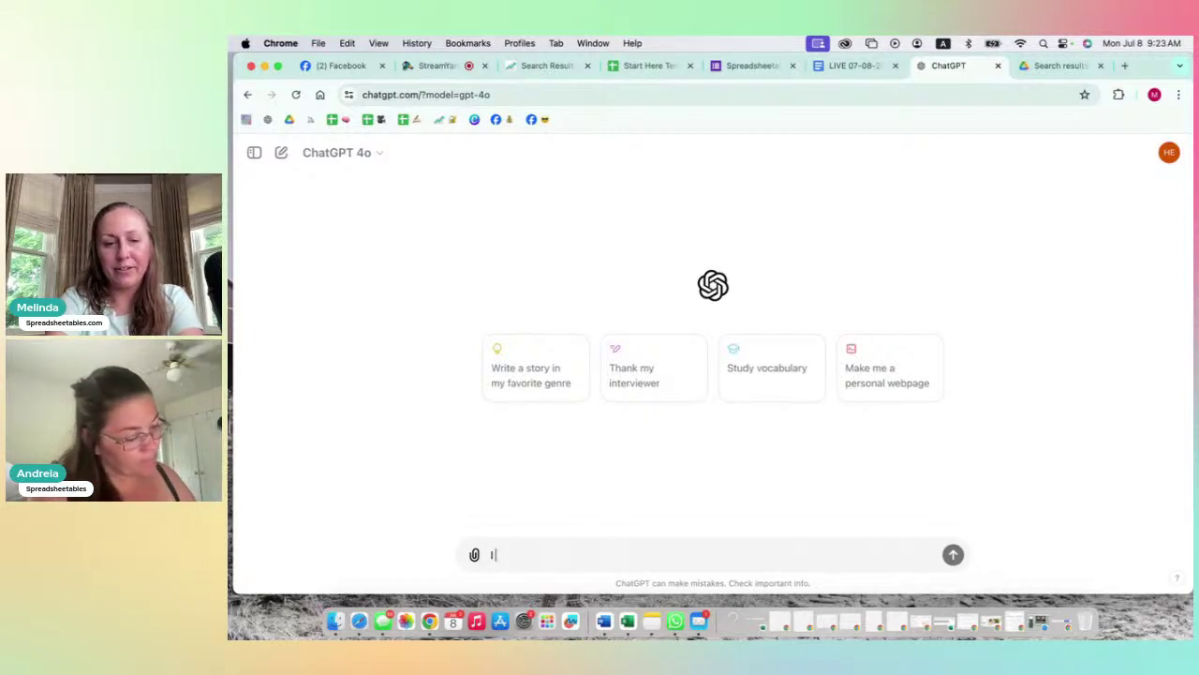
{"action": "type", "text": " sell prod"}
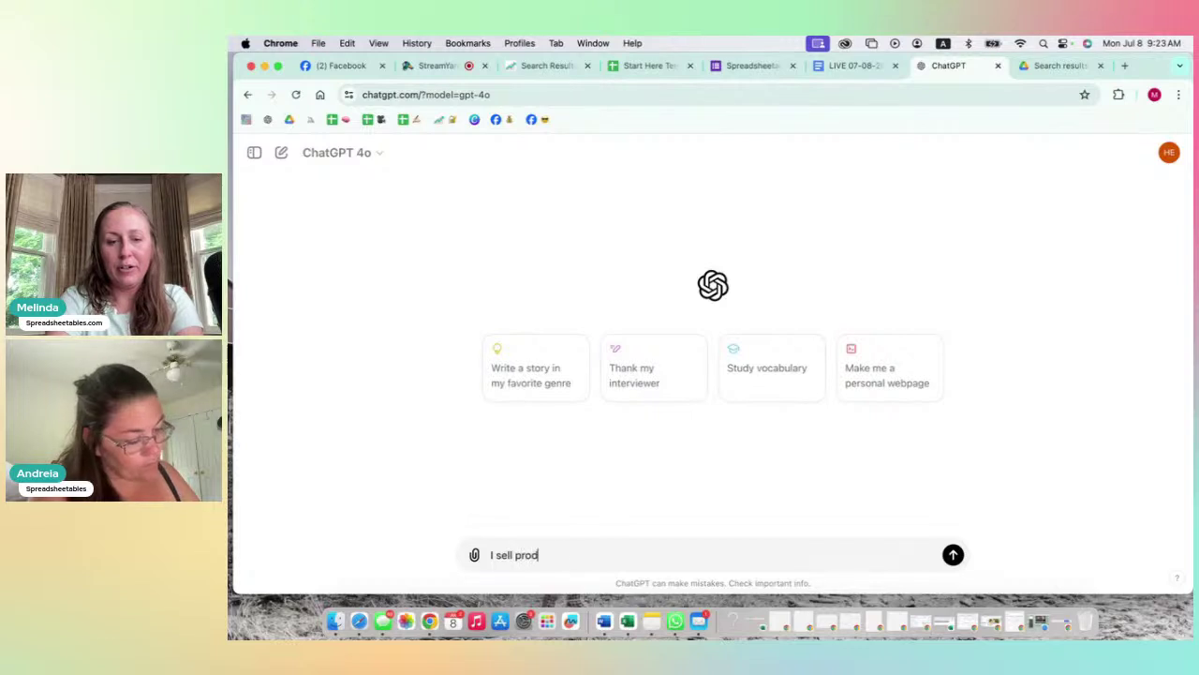
{"action": "type", "text": "ucts th"}
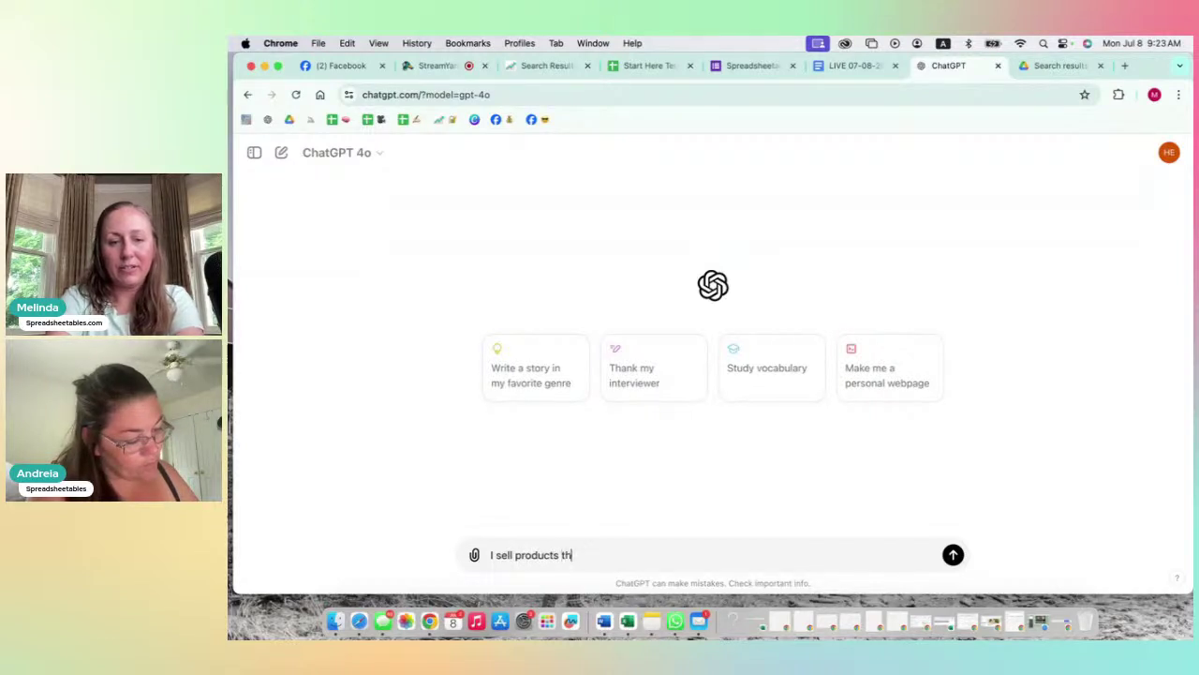
{"action": "type", "text": "at are Goo"}
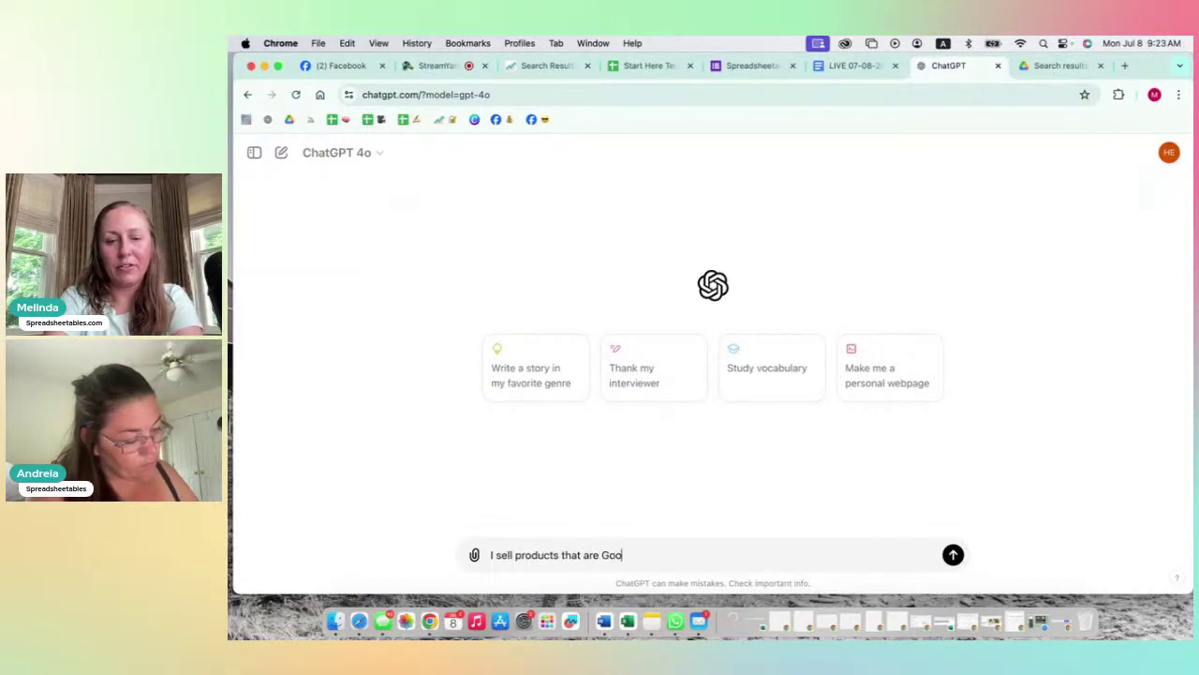
{"action": "type", "text": "gle Sheet tempaltes and"}
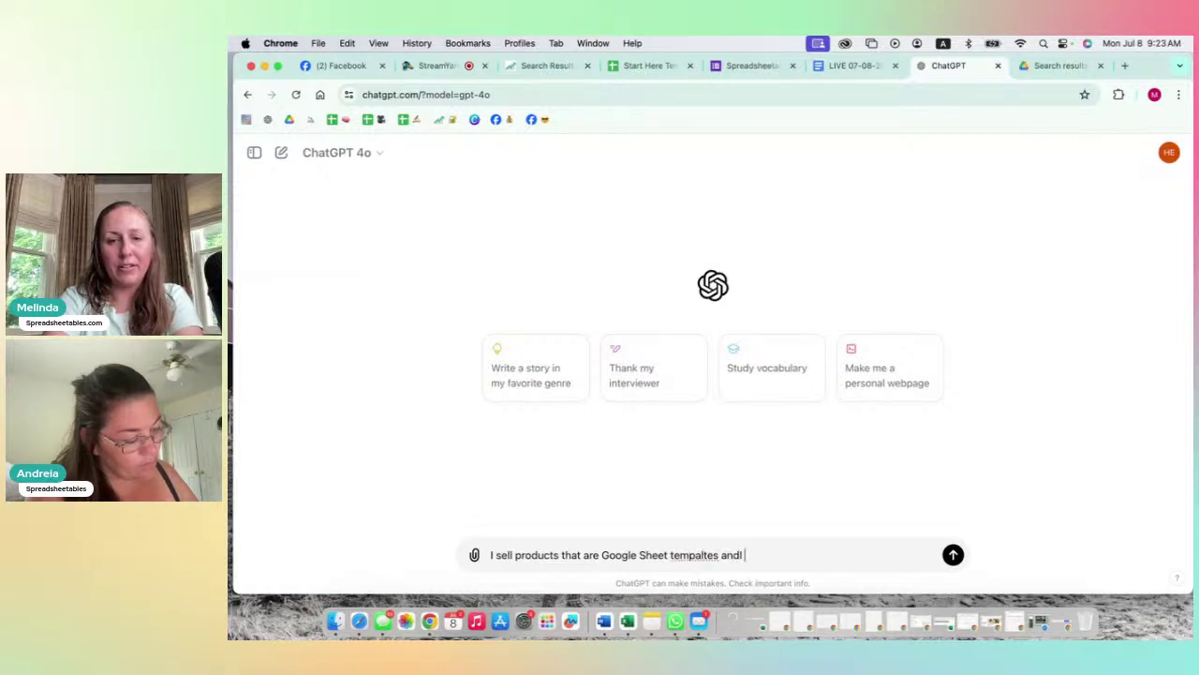
{"action": "type", "text": " I am look"}
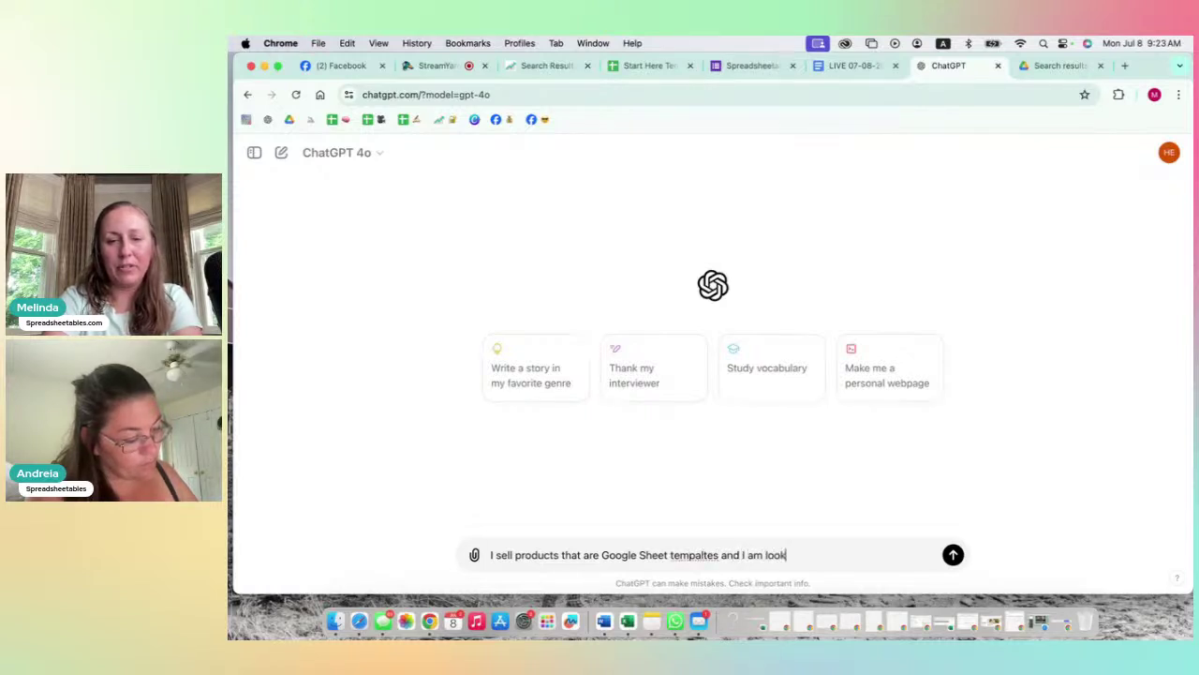
{"action": "type", "text": "ing to gat"}
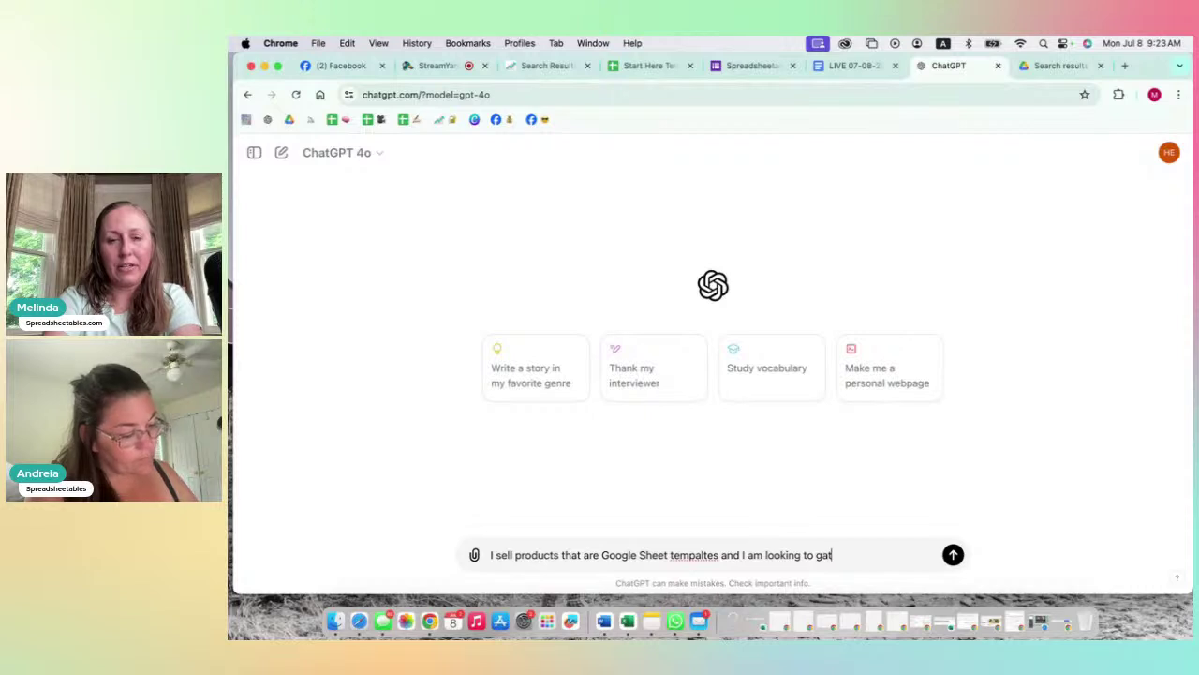
{"action": "type", "text": "her feedback on"}
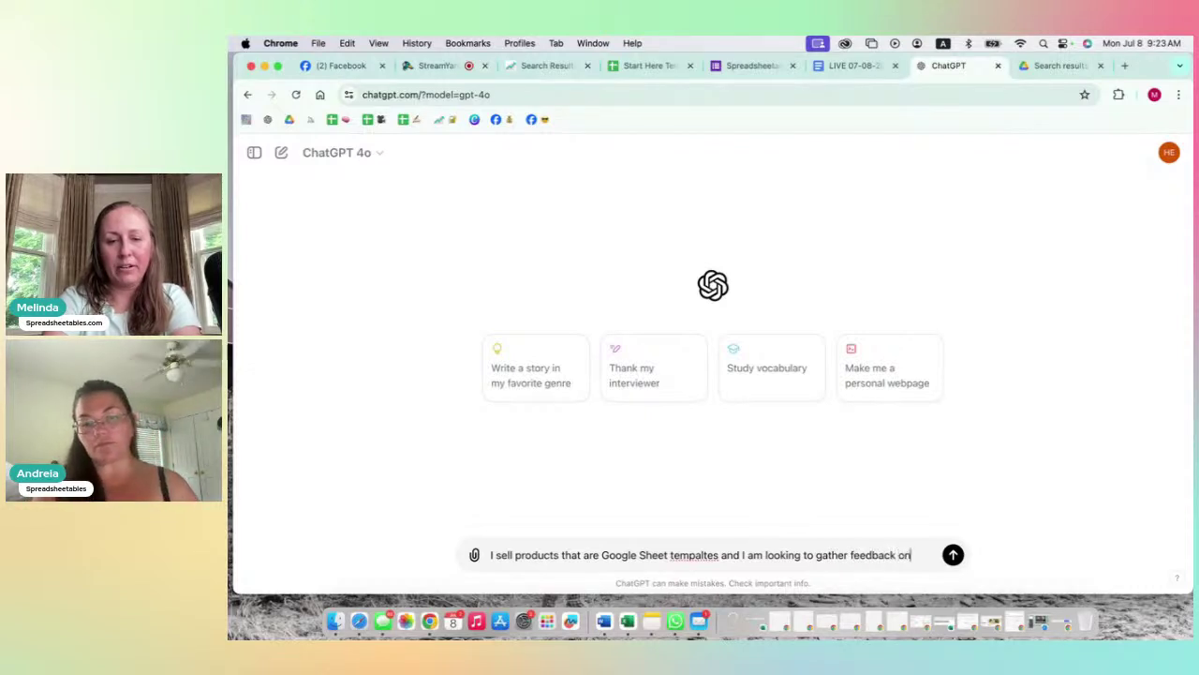
{"action": "type", "text": " my d"}
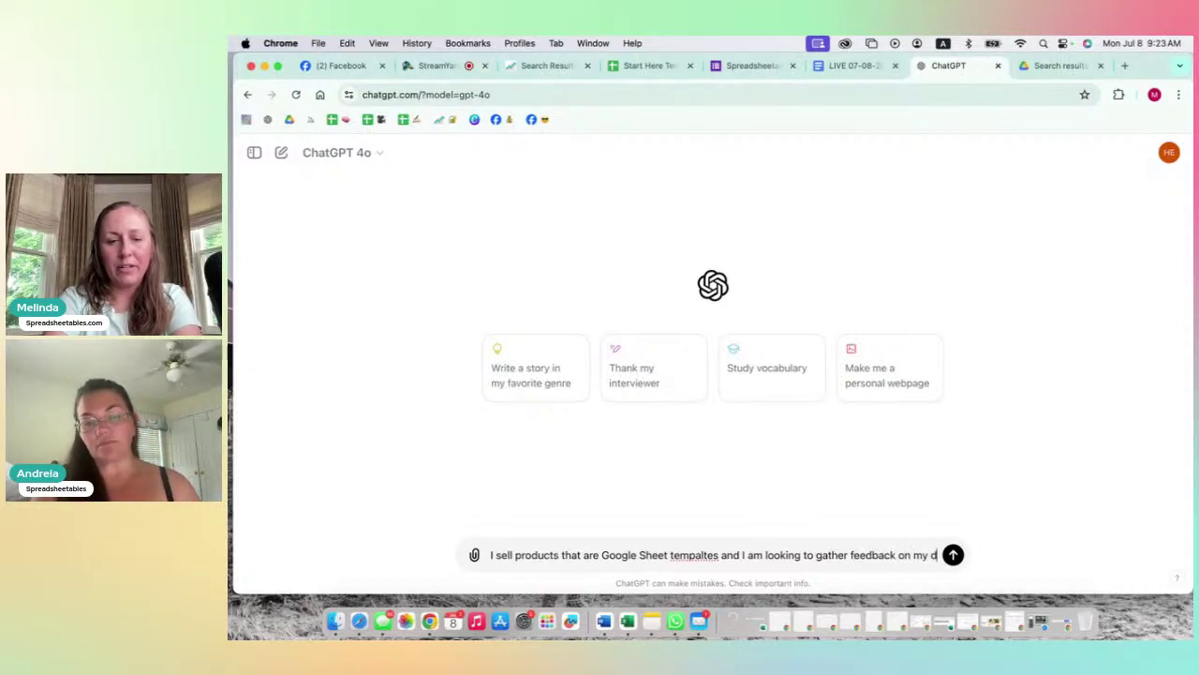
{"action": "type", "text": "igital products,"}
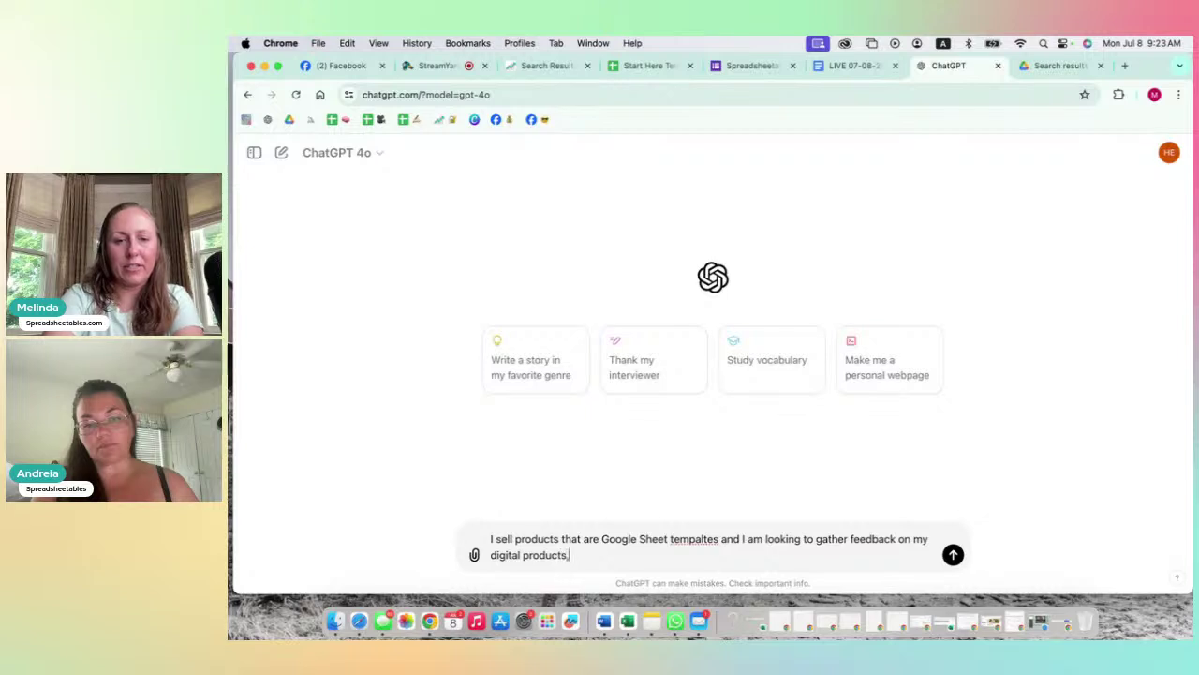
{"action": "type", "text": " Can you please "}
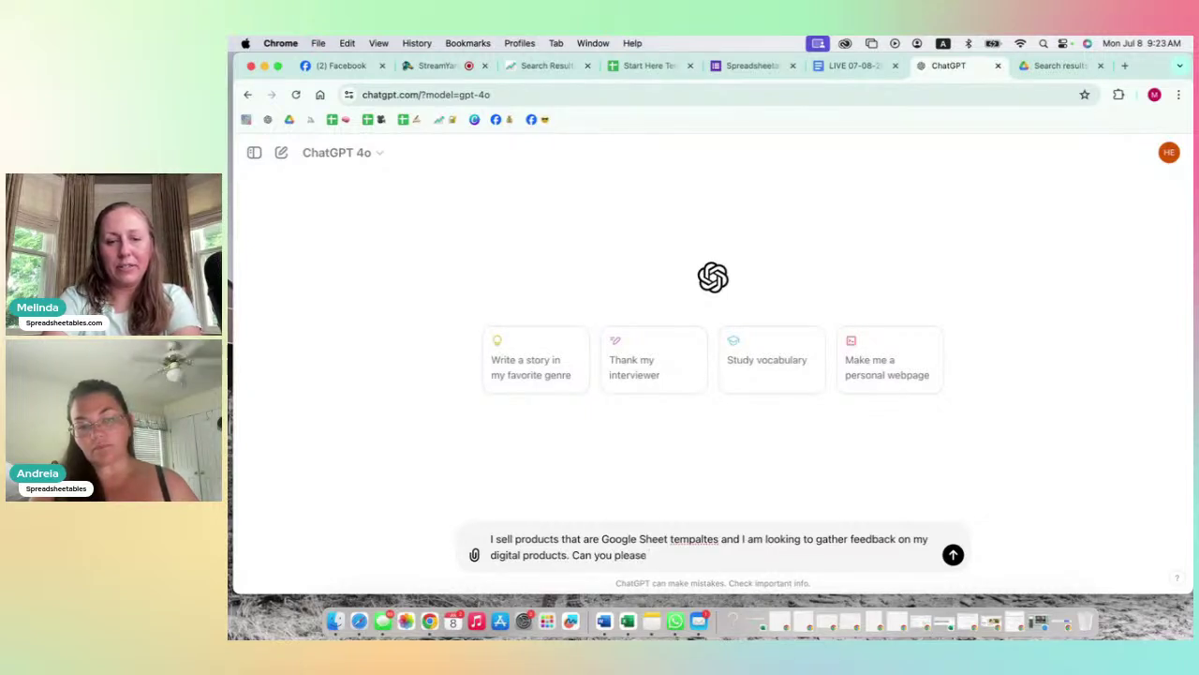
{"action": "type", "text": "give me 5 q"}
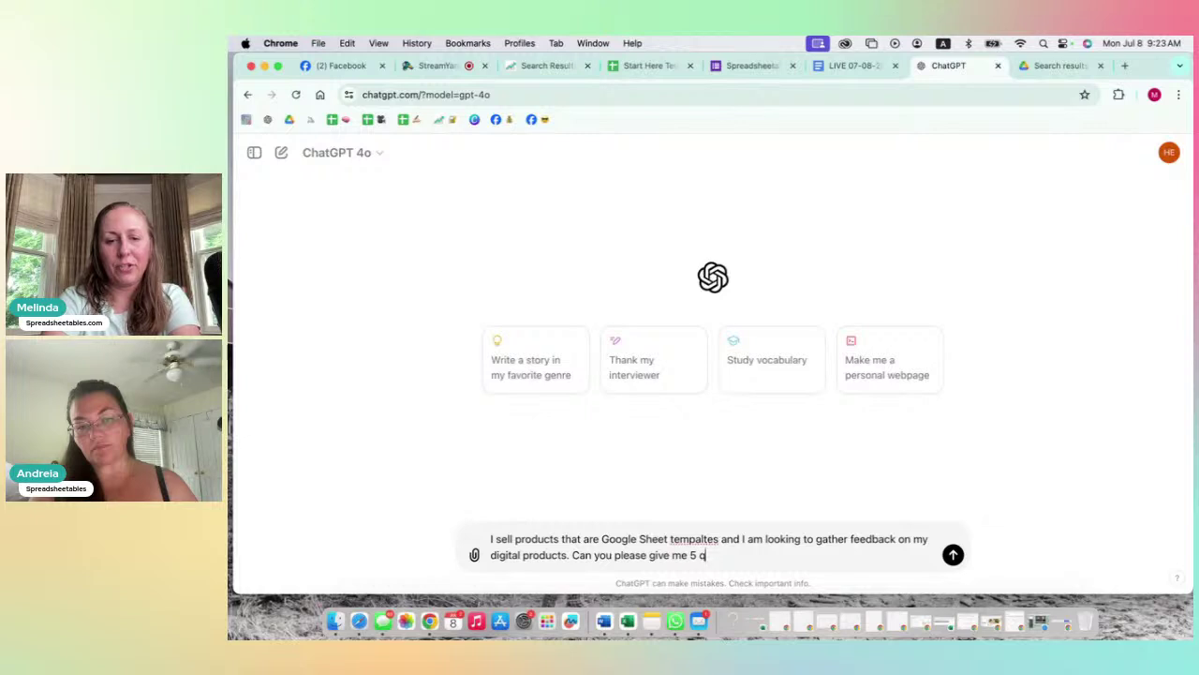
{"action": "type", "text": "uestions f"}
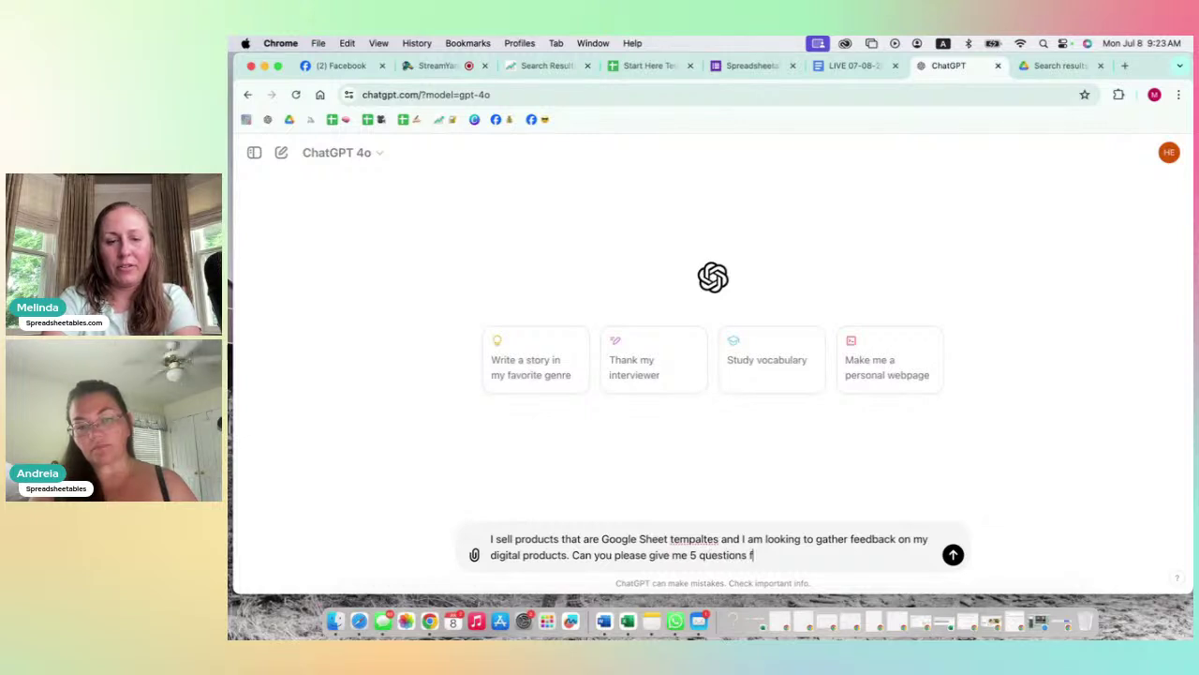
{"action": "type", "text": "or my feedbac"}
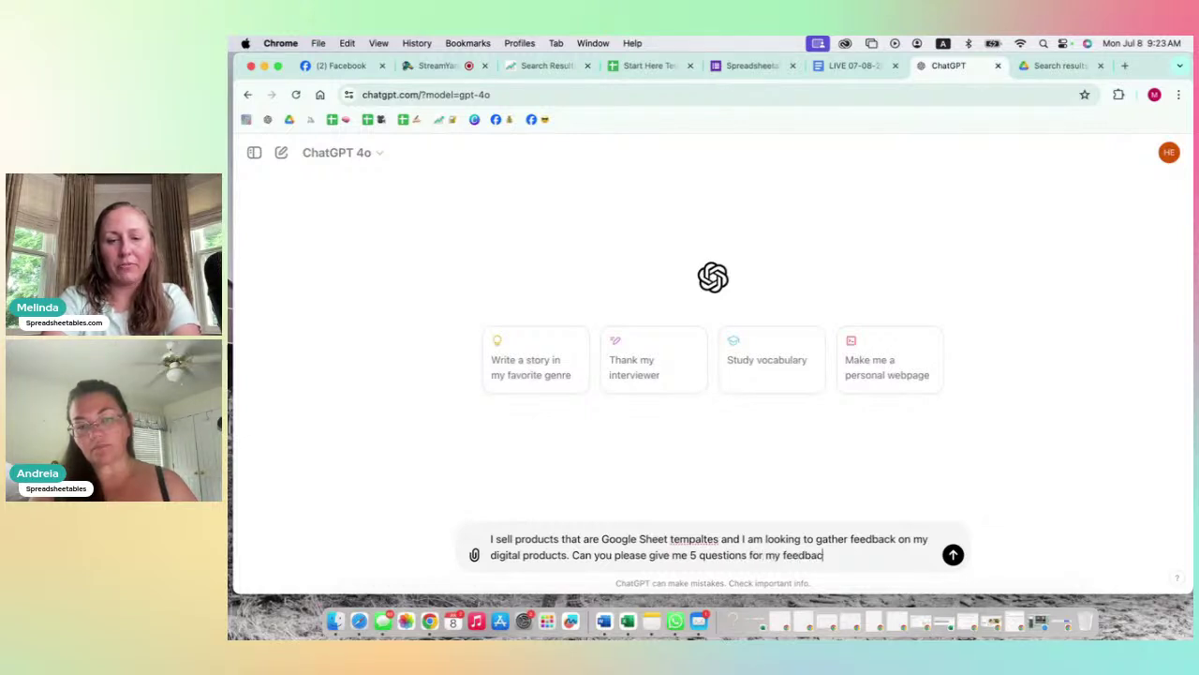
{"action": "type", "text": "k form."}
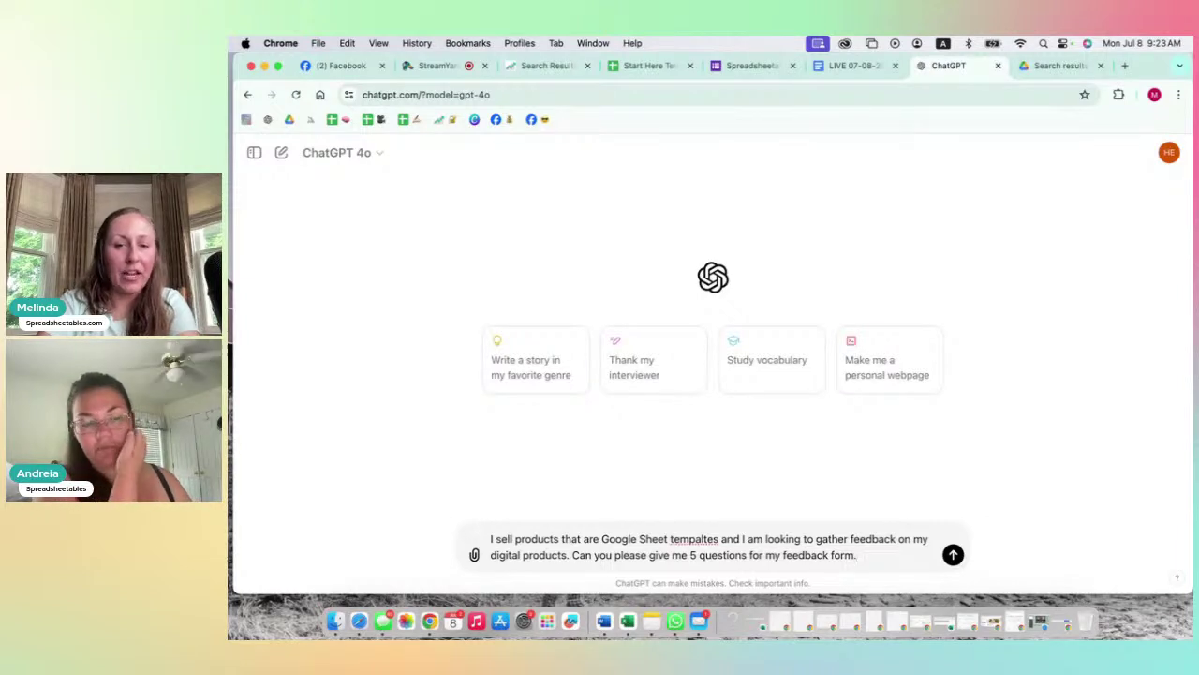
Step: Send the prompt and read through ChatGPT's five suggested feedback questions
{"action": "key", "text": "Return"}
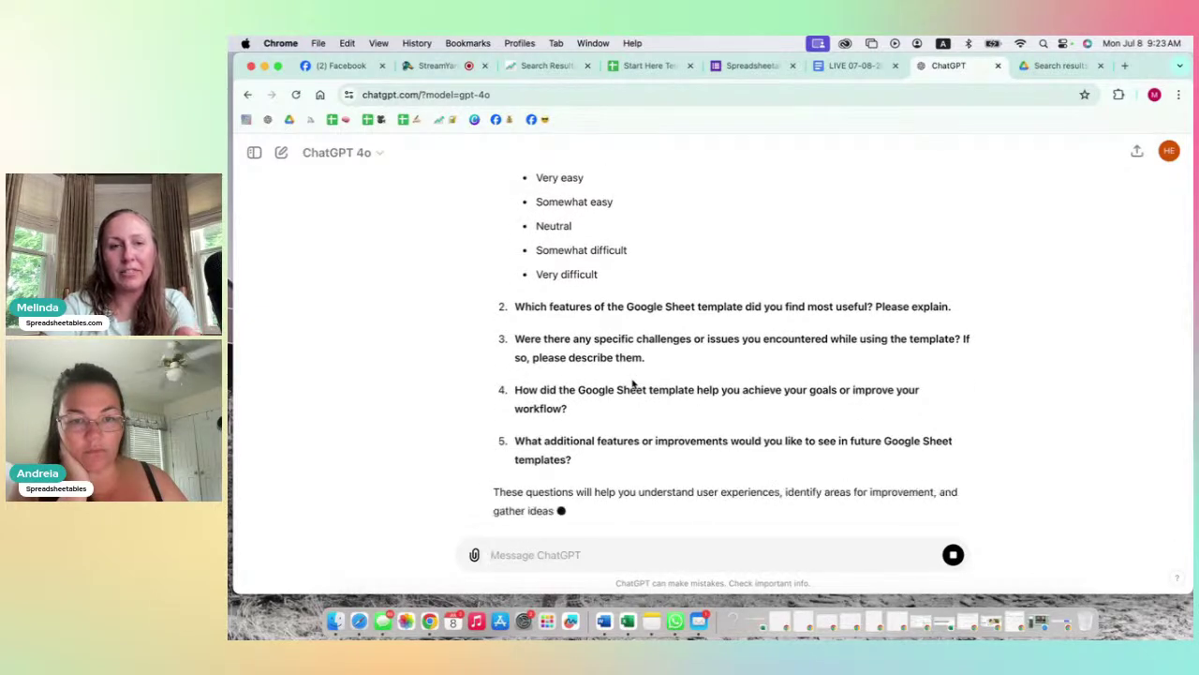
{"action": "scroll", "coordinate": [632, 337], "scroll_direction": "up", "scroll_amount": 3}
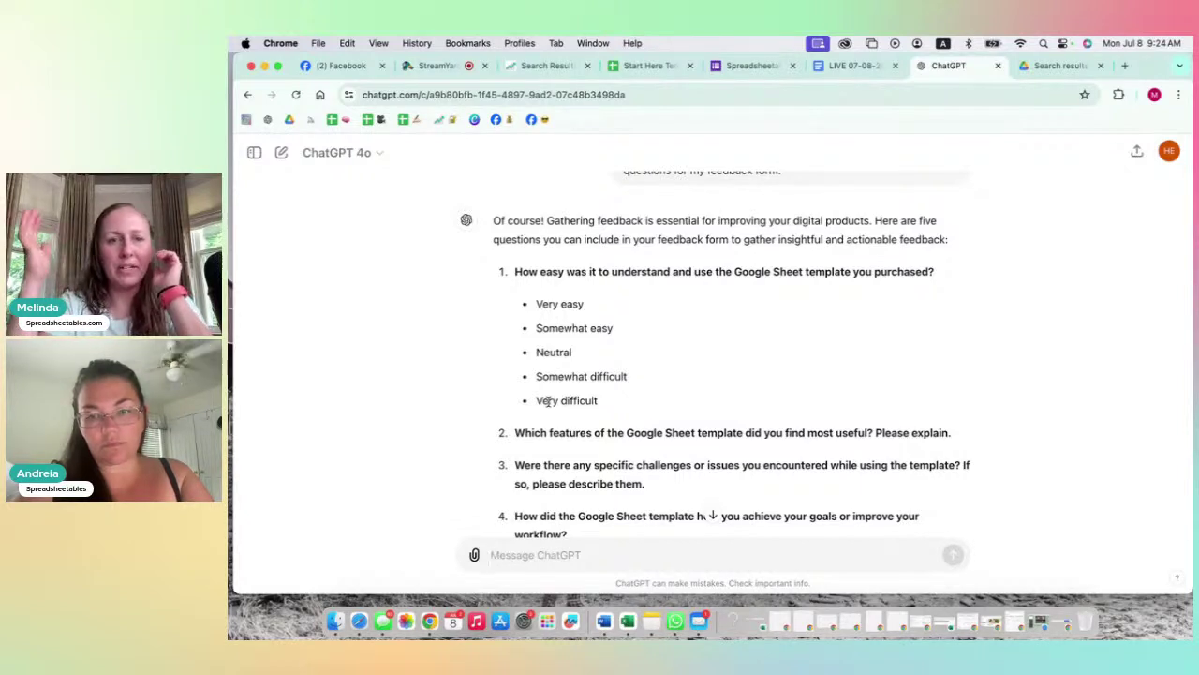
{"action": "scroll", "coordinate": [549, 401], "scroll_direction": "down", "scroll_amount": 5}
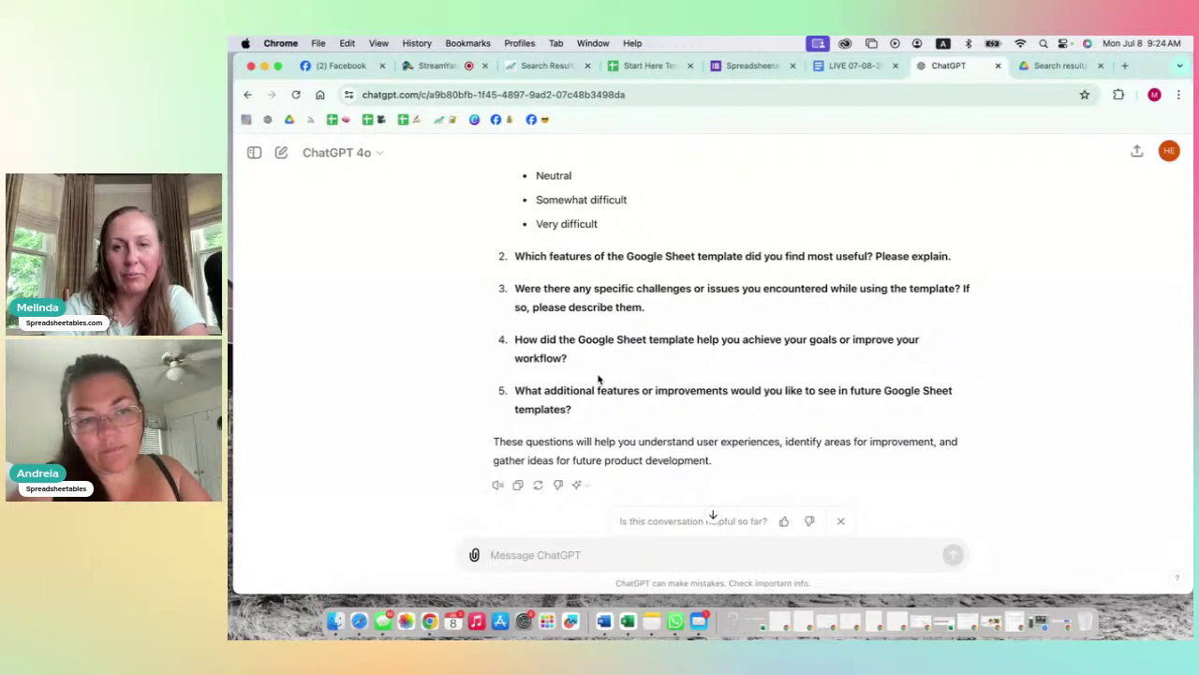
{"action": "scroll", "coordinate": [598, 379], "scroll_direction": "down", "scroll_amount": 1}
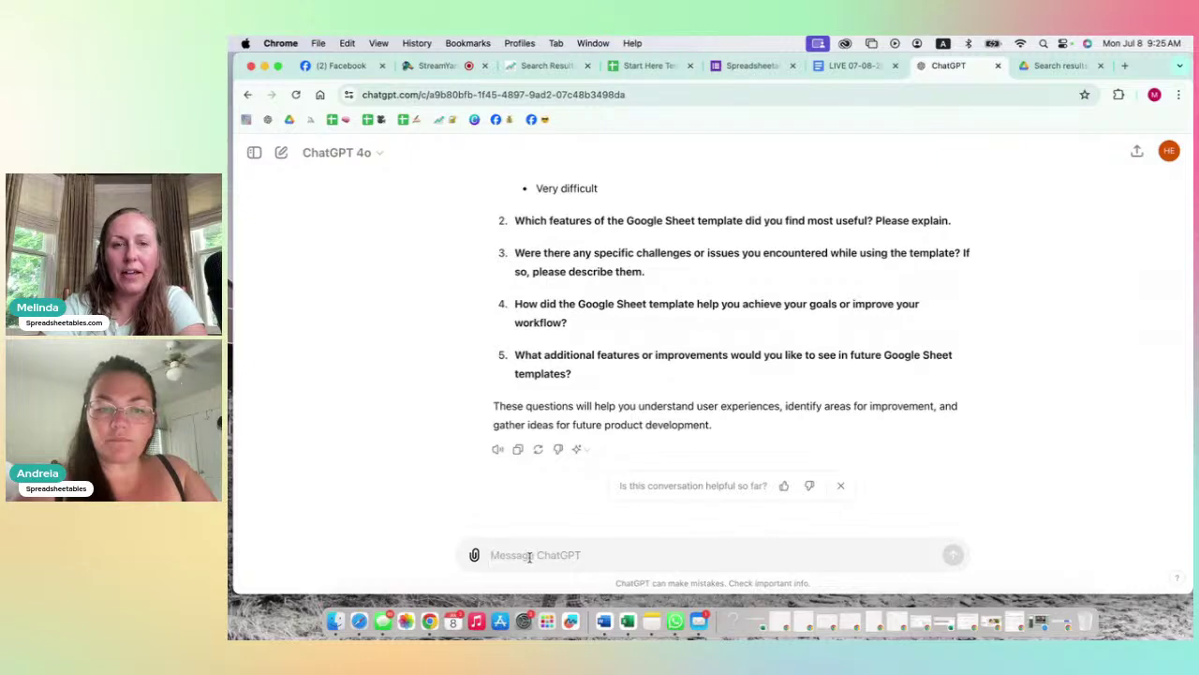
{"action": "scroll", "coordinate": [543, 441], "scroll_direction": "up", "scroll_amount": 3}
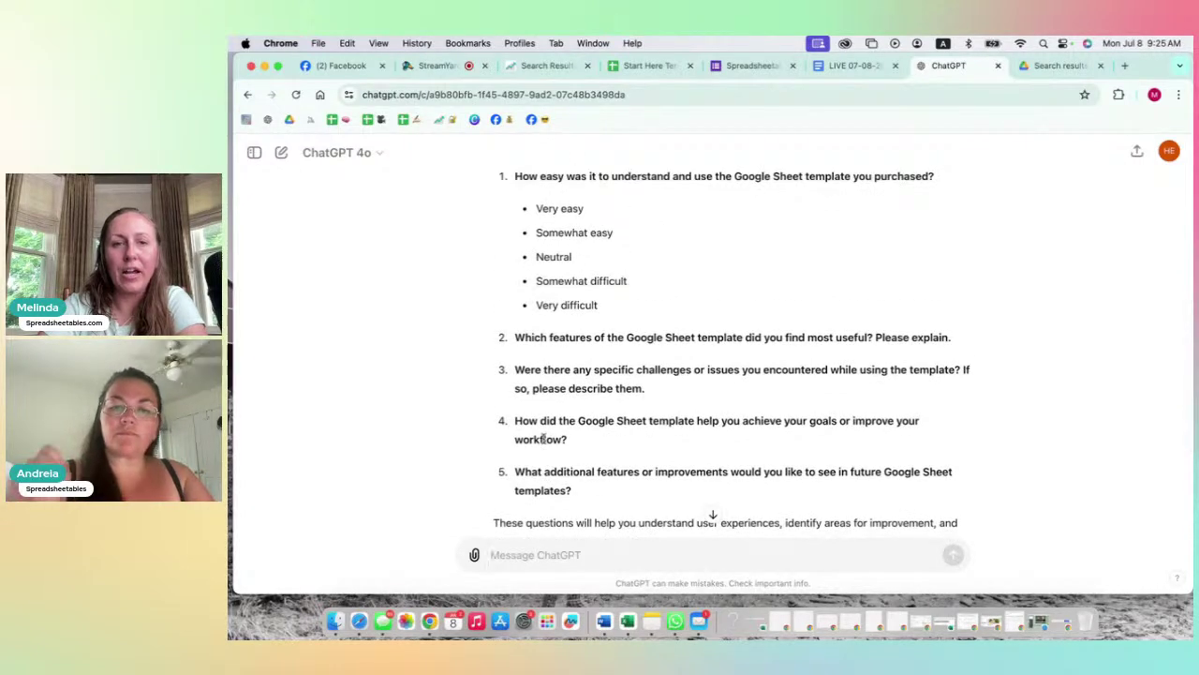
{"action": "scroll", "coordinate": [543, 441], "scroll_direction": "down", "scroll_amount": 3}
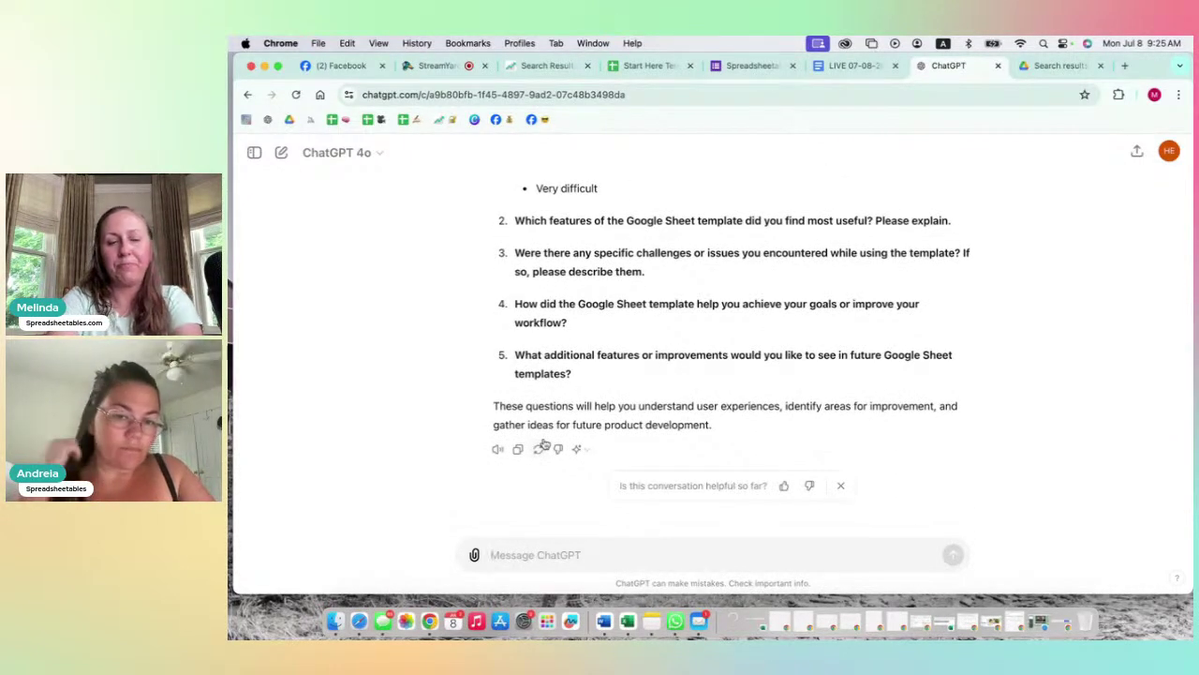
Step: Ask ChatGPT for scale-ranking questions instead of open-ended ones and review the reply
{"action": "type", "text": "Give "}
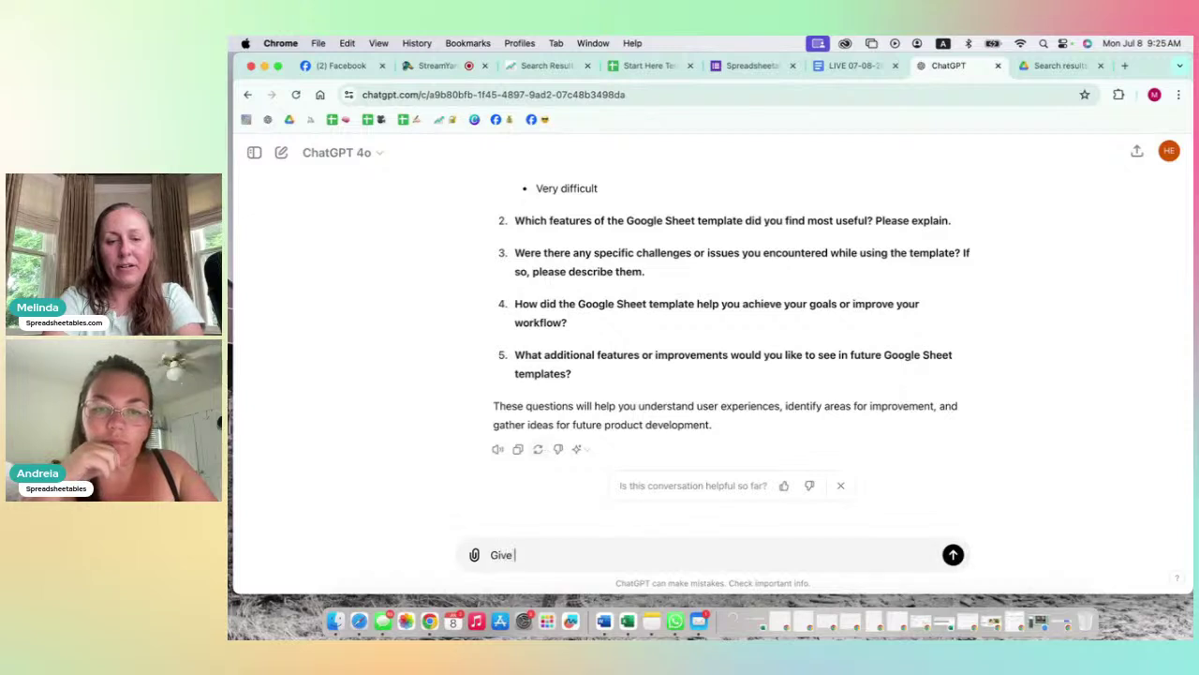
{"action": "type", "text": "me questions"}
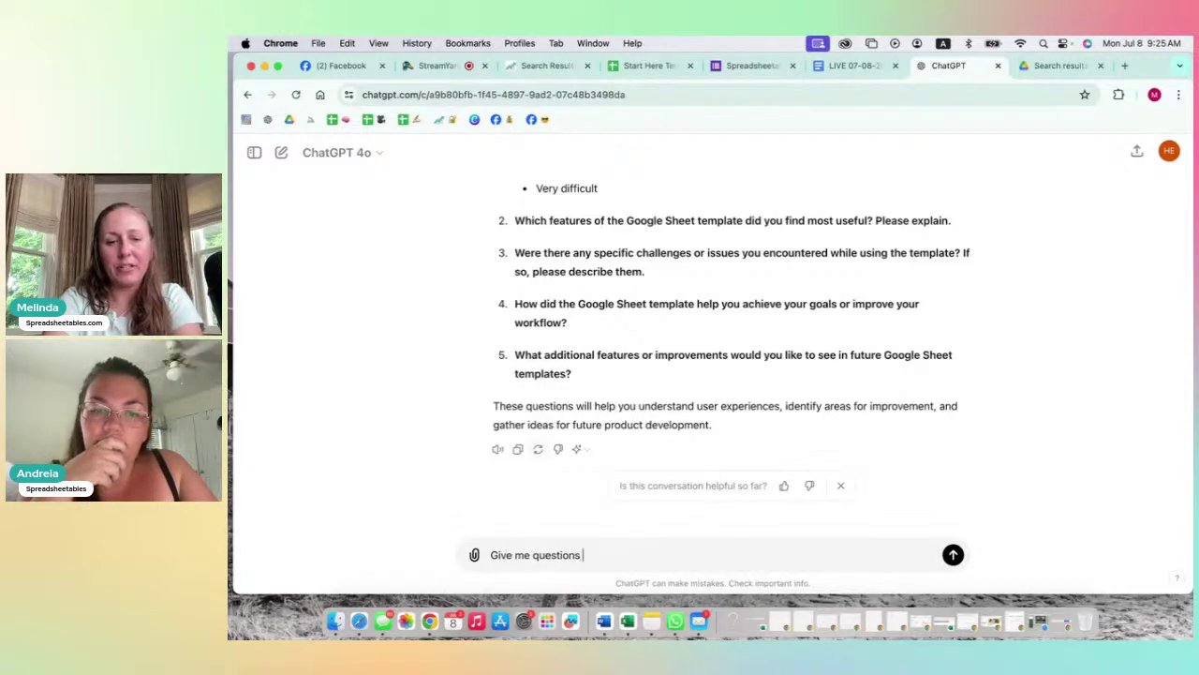
{"action": "type", "text": " that"}
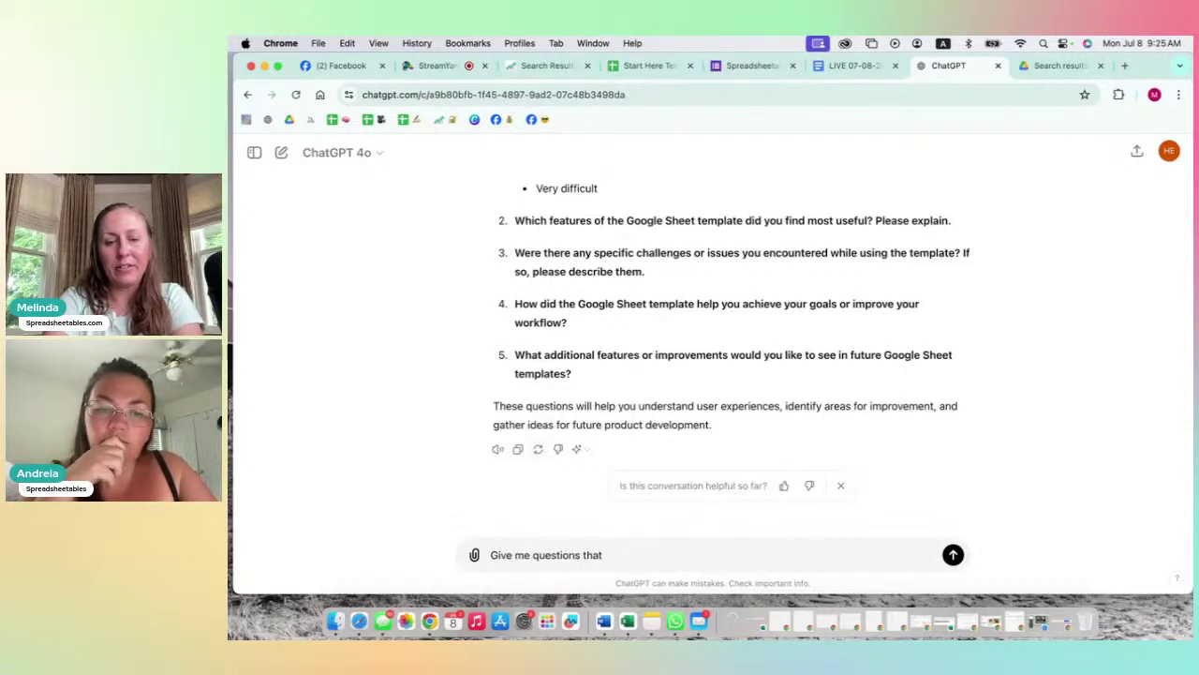
{"action": "type", "text": " have a"}
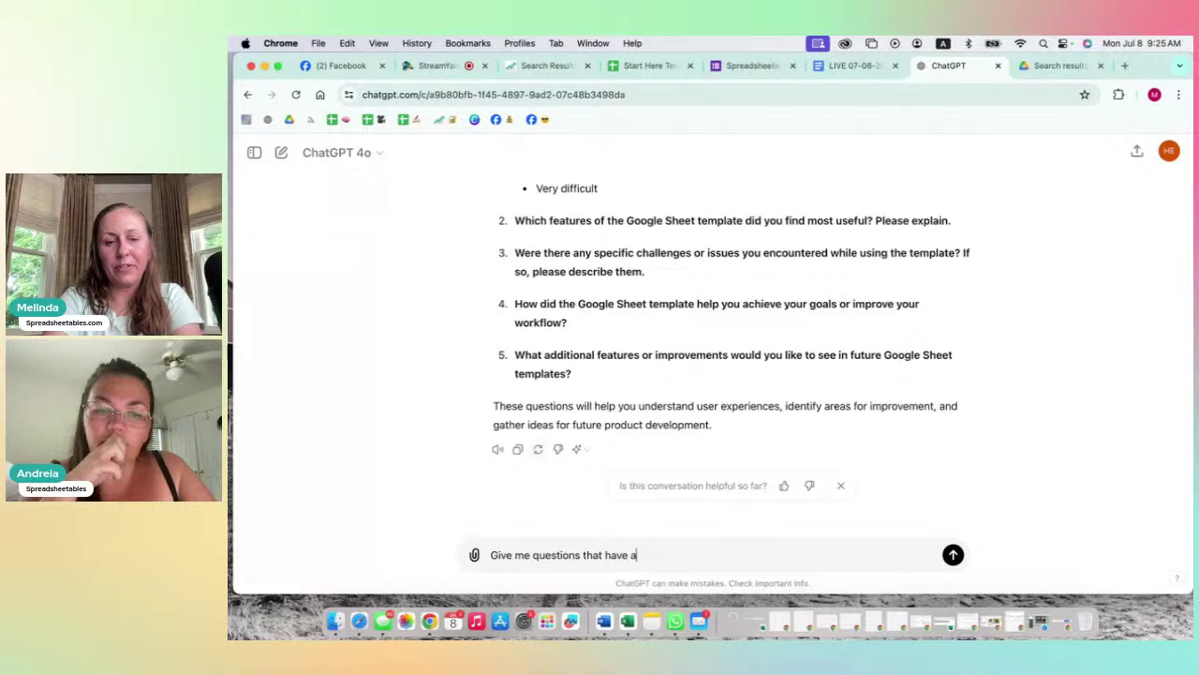
{"action": "type", "text": " scale"}
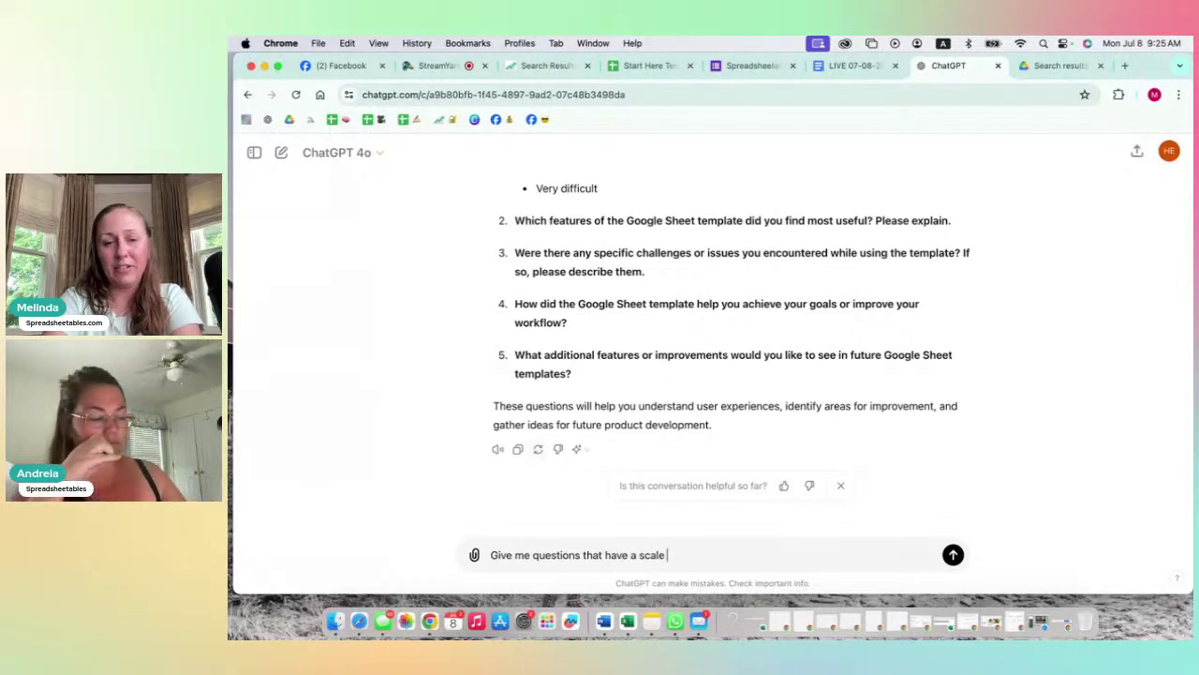
{"action": "type", "text": " ranking inste"}
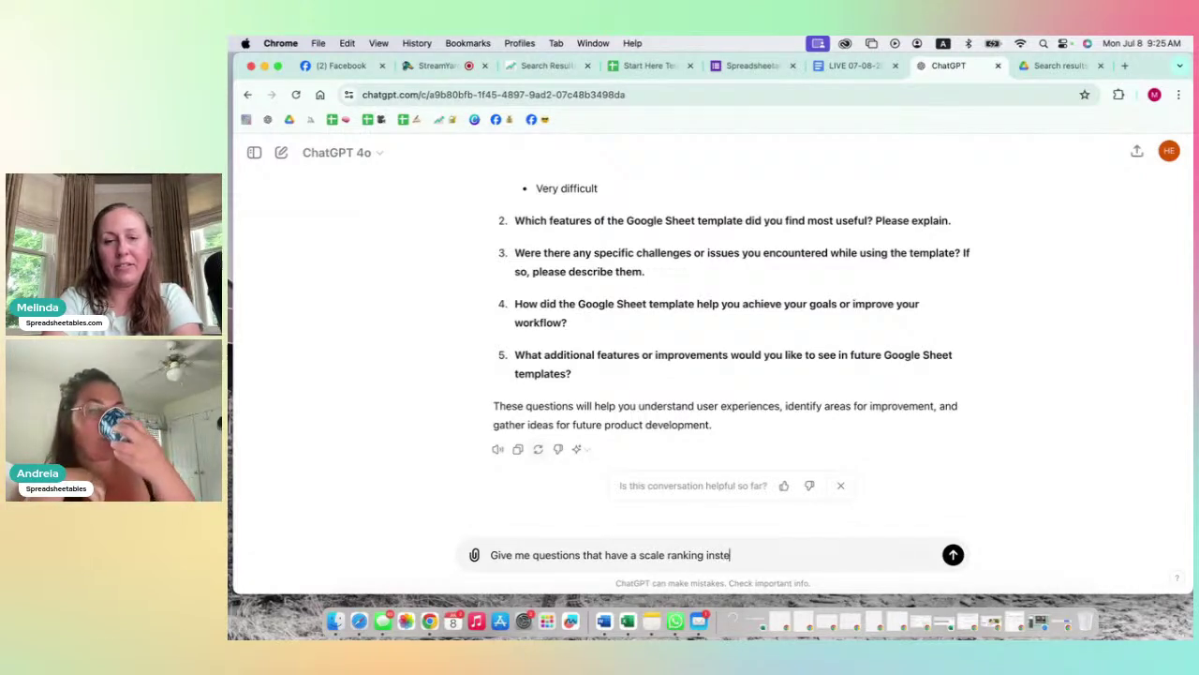
{"action": "type", "text": "ad of open"}
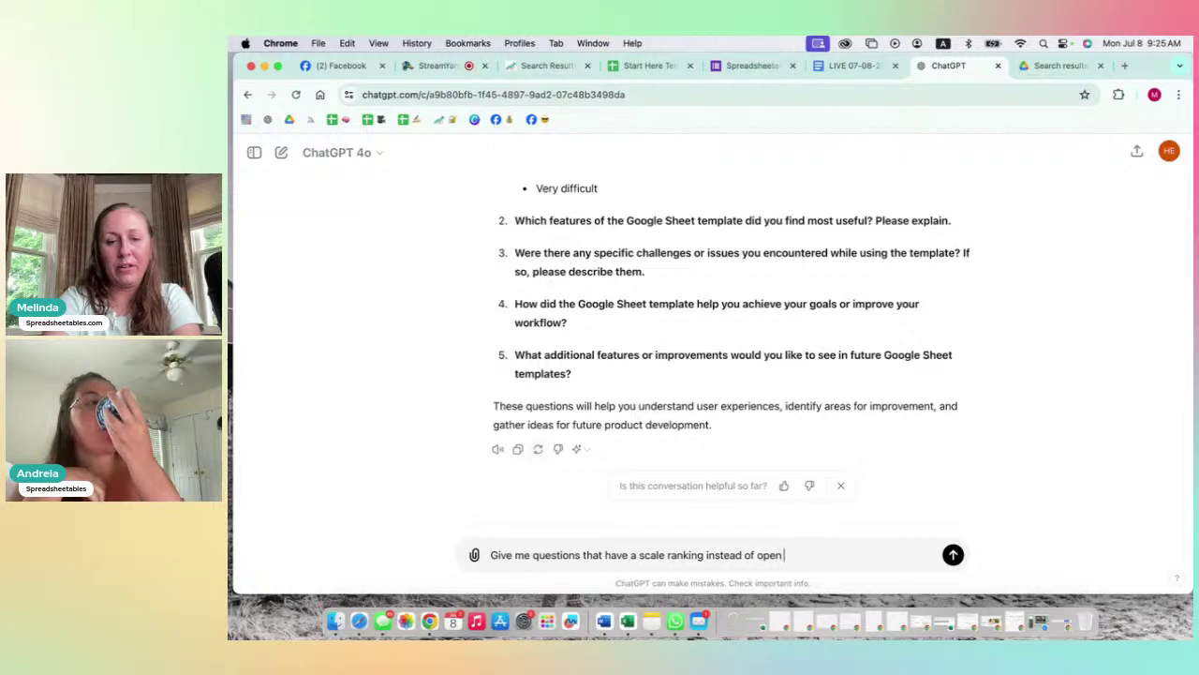
{"action": "type", "text": " ended questions"}
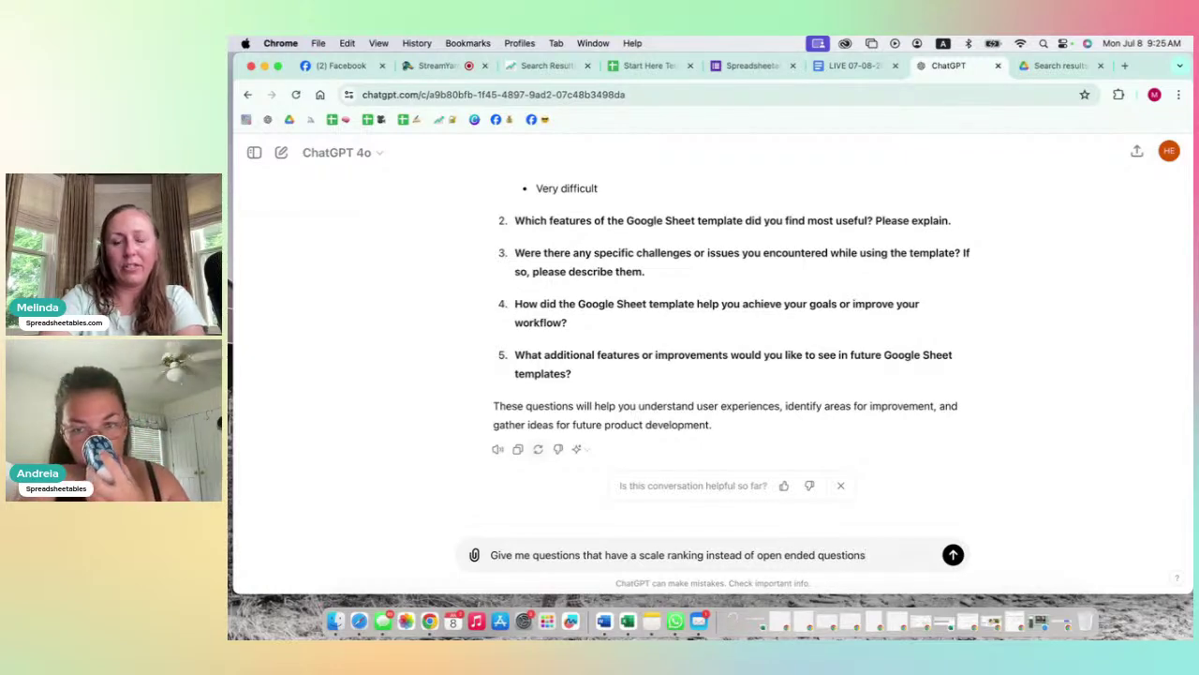
{"action": "key", "text": "Return"}
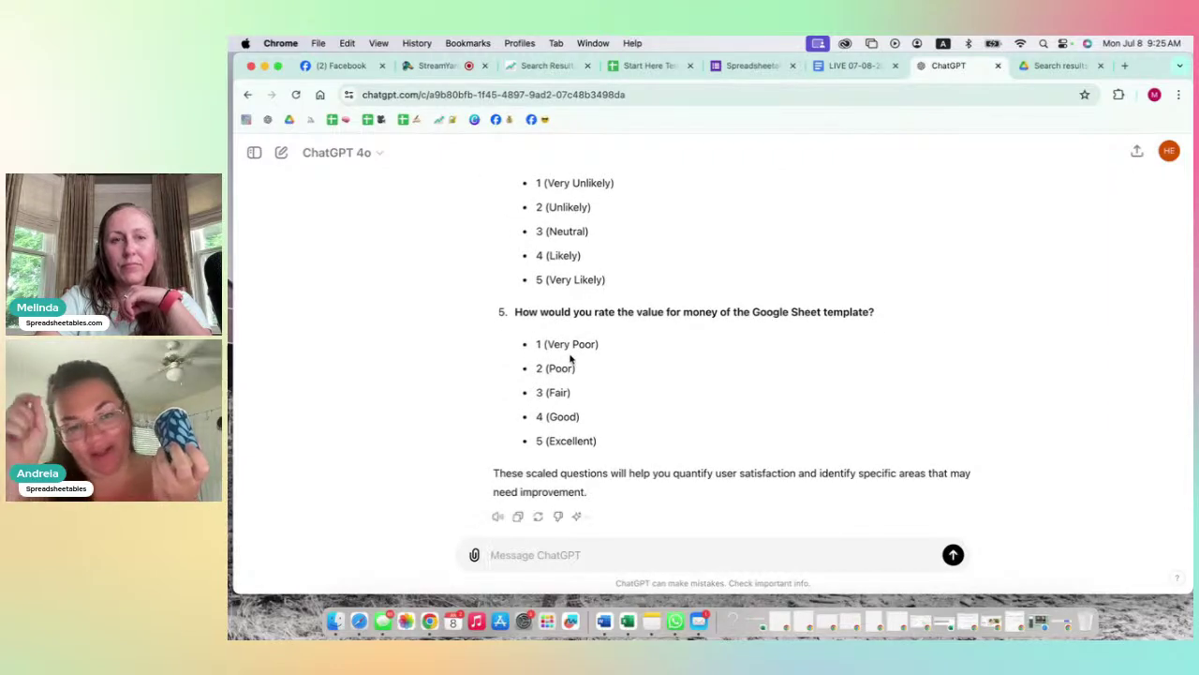
{"action": "scroll", "coordinate": [569, 356], "scroll_direction": "up", "scroll_amount": 1}
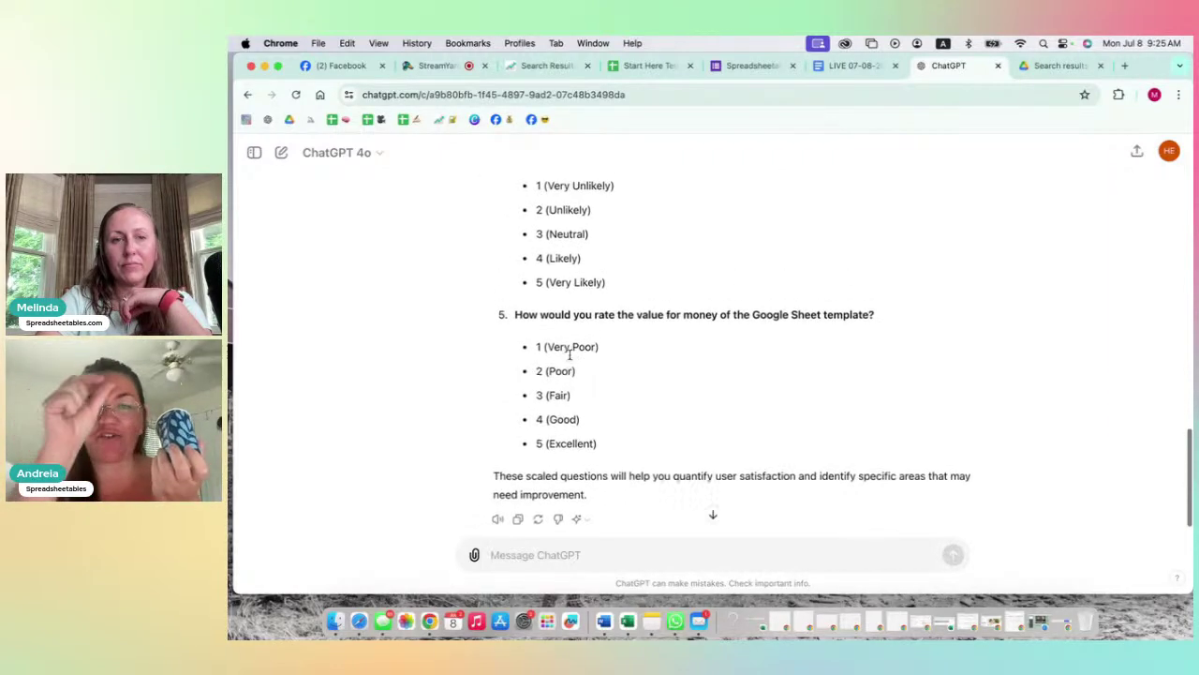
{"action": "scroll", "coordinate": [569, 356], "scroll_direction": "up", "scroll_amount": 4}
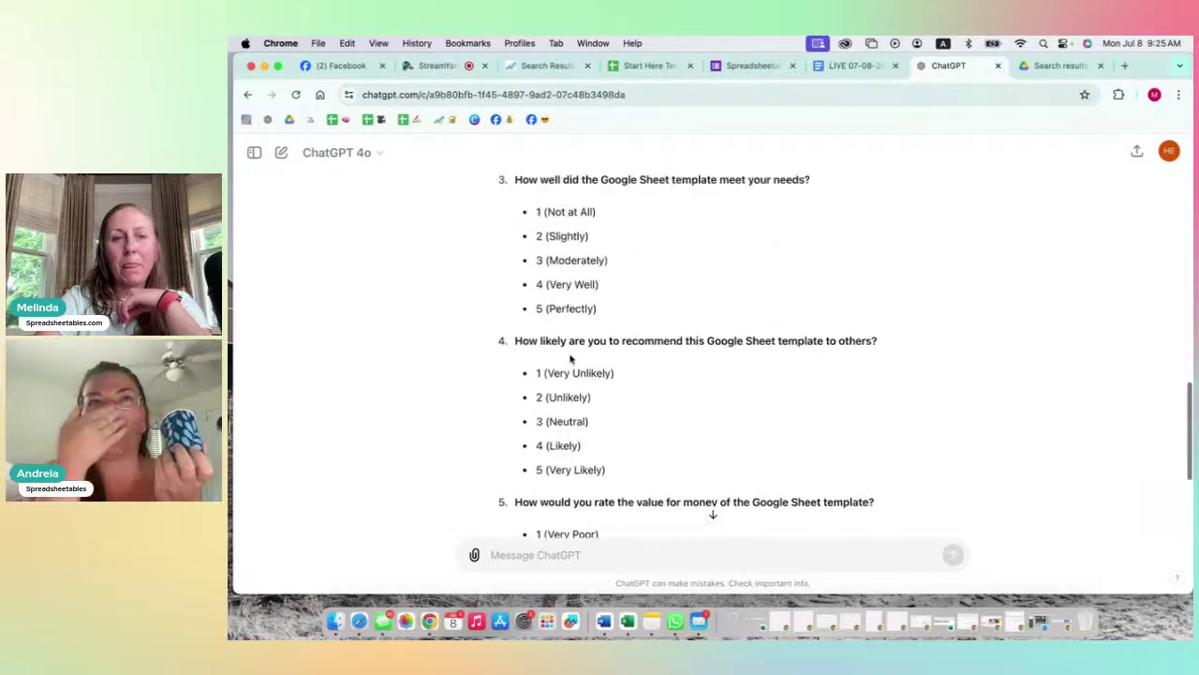
{"action": "scroll", "coordinate": [569, 356], "scroll_direction": "up", "scroll_amount": 7}
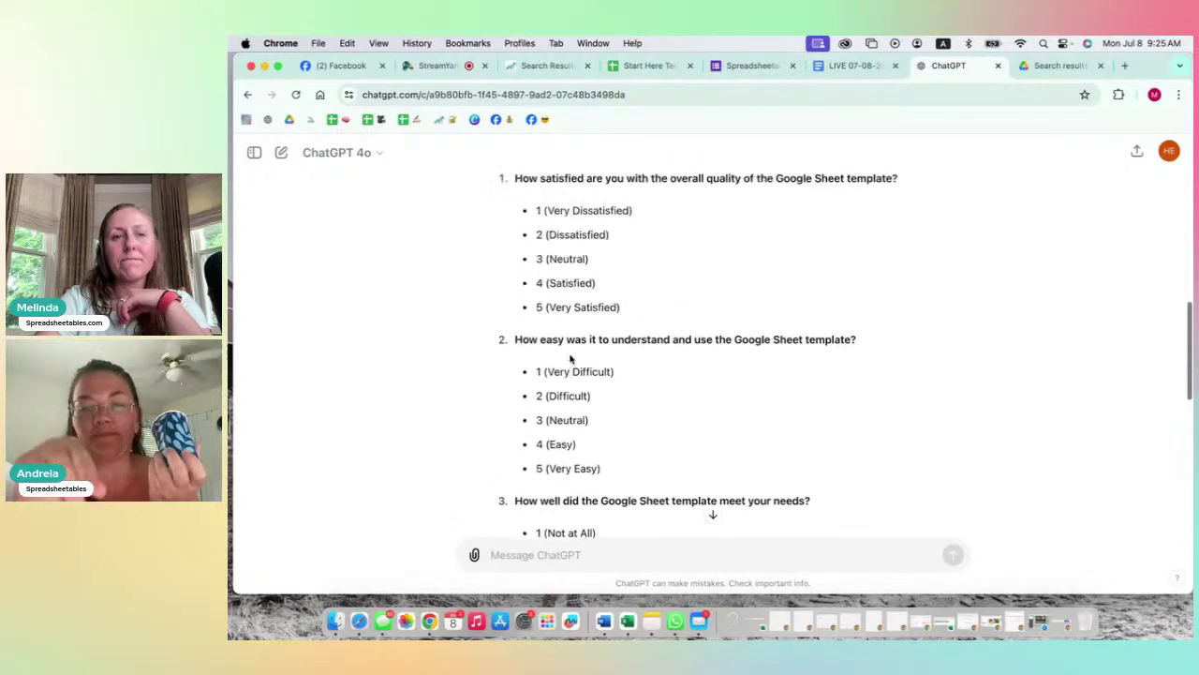
{"action": "scroll", "coordinate": [568, 356], "scroll_direction": "up", "scroll_amount": 1}
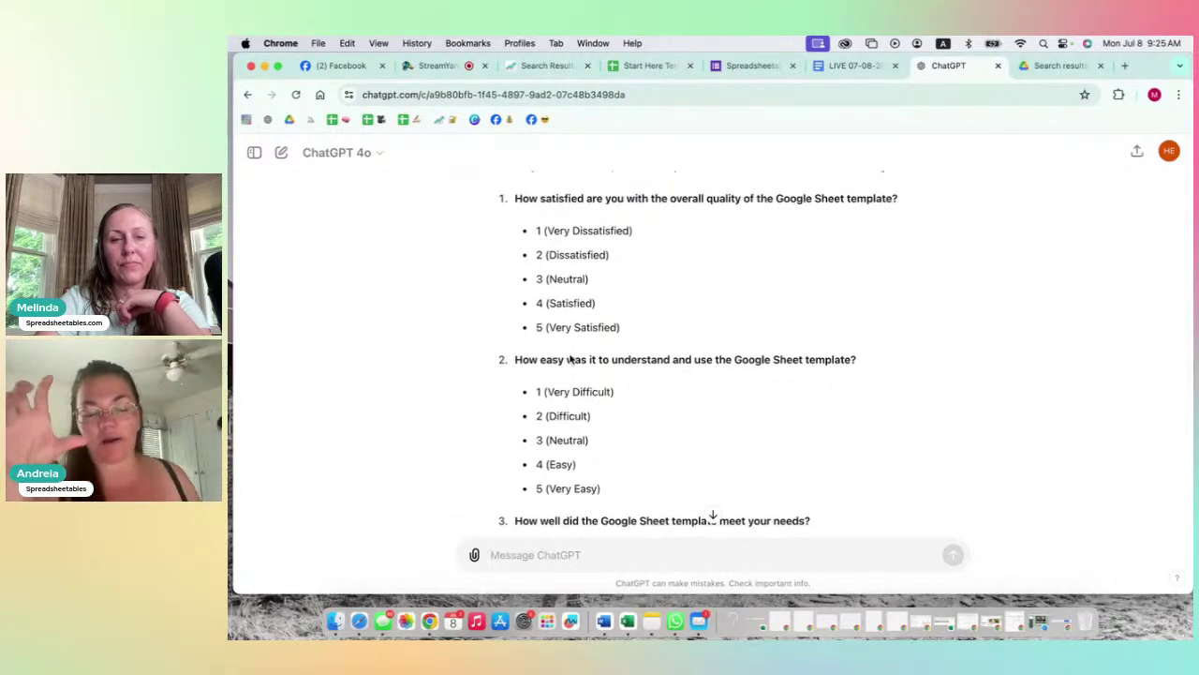
{"action": "scroll", "coordinate": [569, 358], "scroll_direction": "up", "scroll_amount": 1}
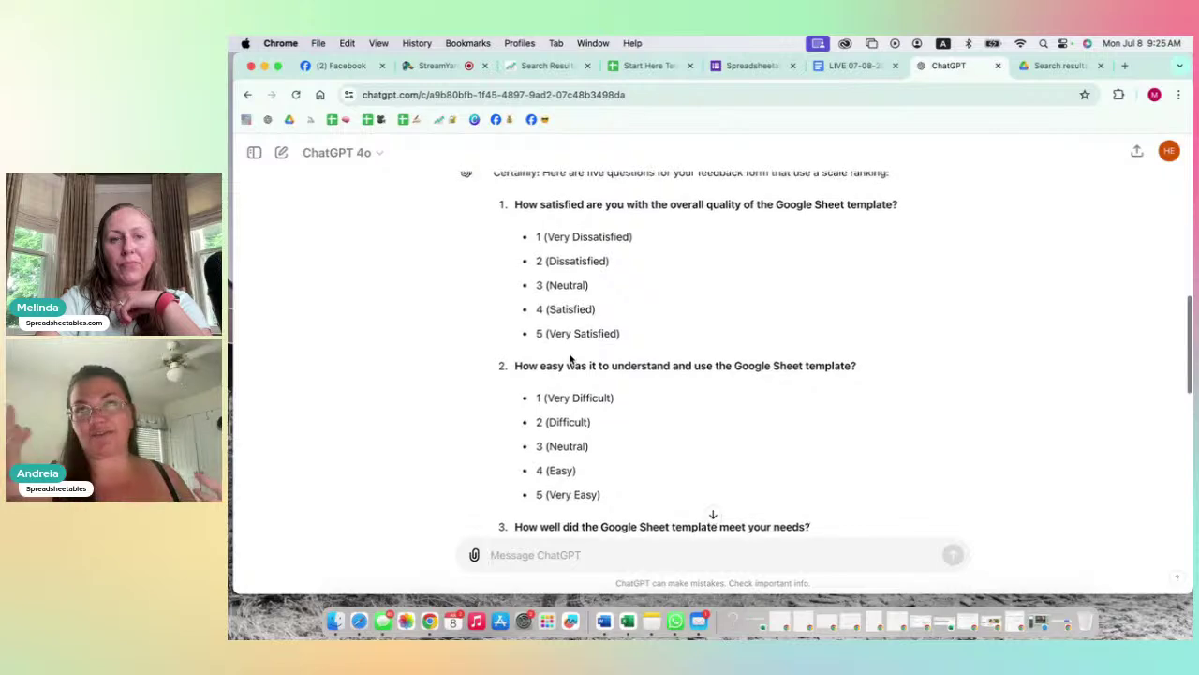
{"action": "scroll", "coordinate": [570, 358], "scroll_direction": "up", "scroll_amount": 2}
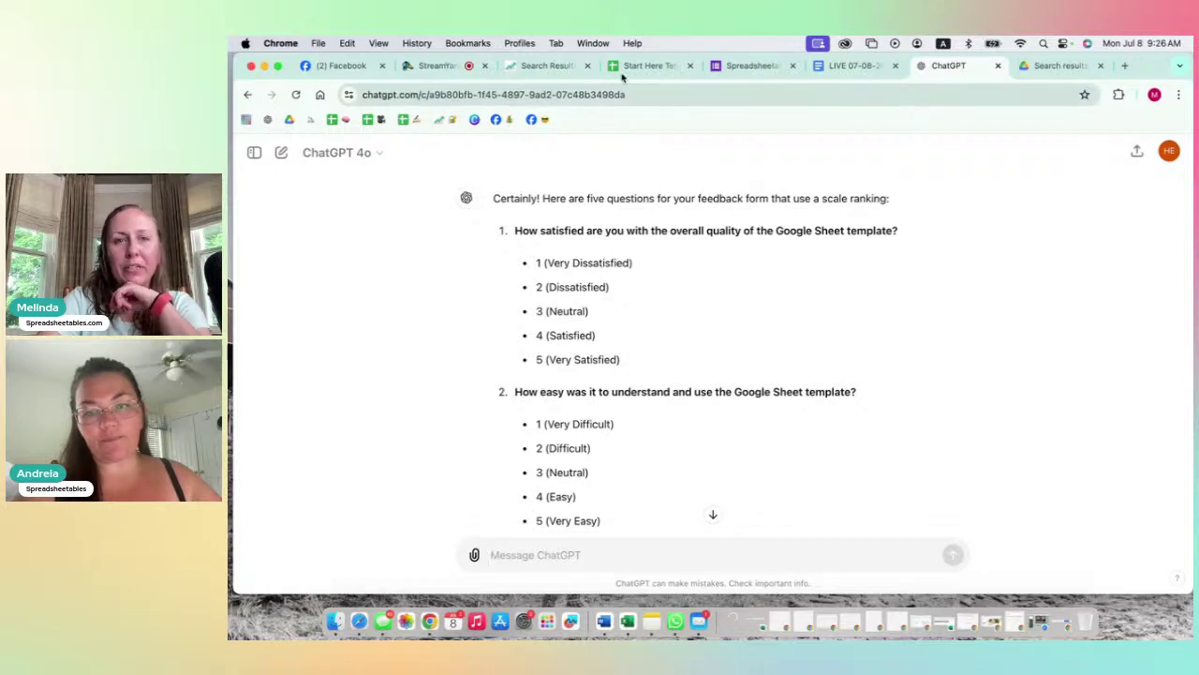
{"action": "scroll", "coordinate": [627, 291], "scroll_direction": "down", "scroll_amount": 5}
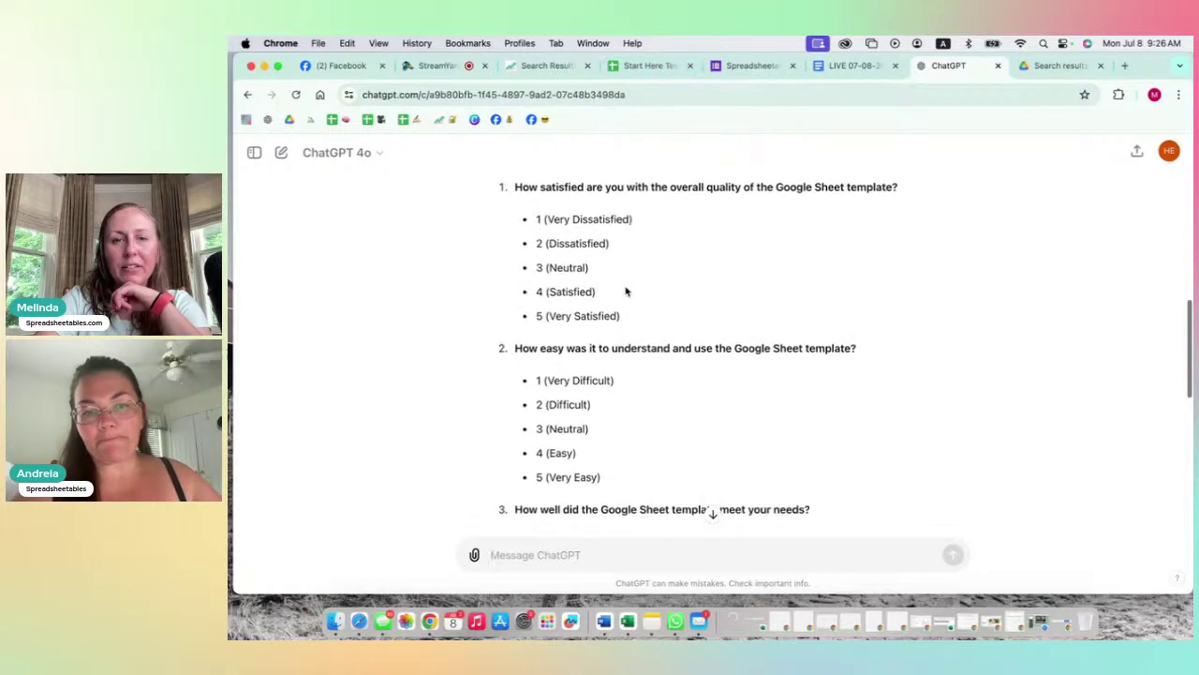
{"action": "scroll", "coordinate": [627, 291], "scroll_direction": "down", "scroll_amount": 5}
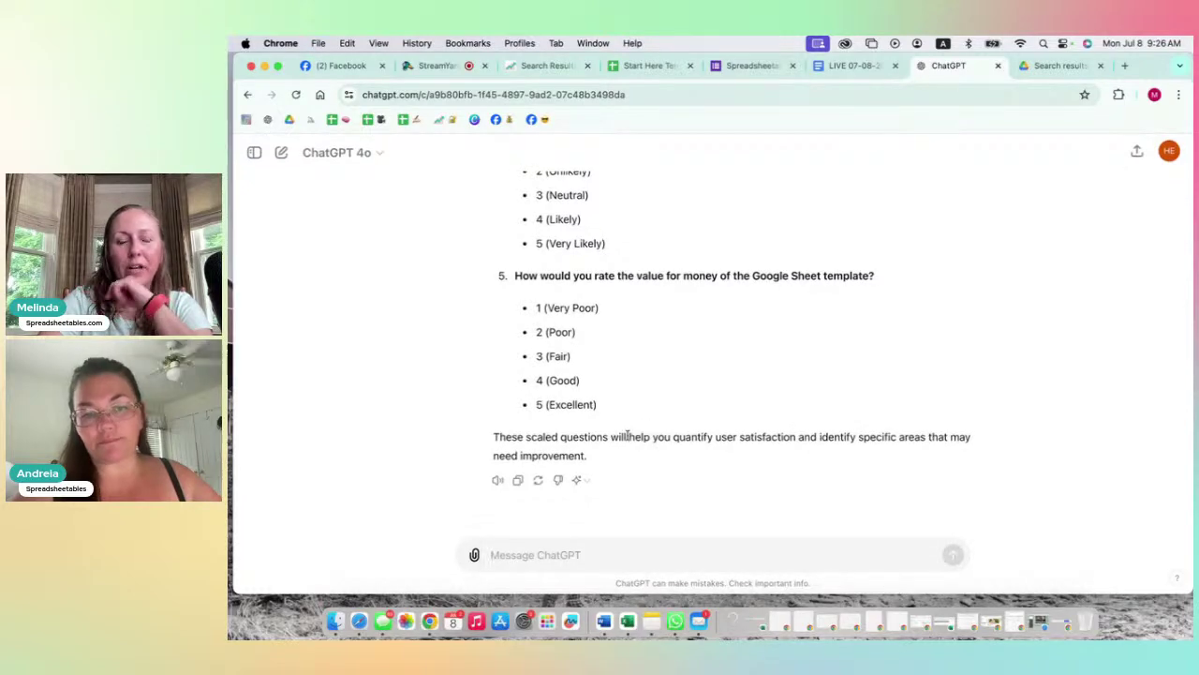
{"action": "scroll", "coordinate": [623, 441], "scroll_direction": "up", "scroll_amount": 10}
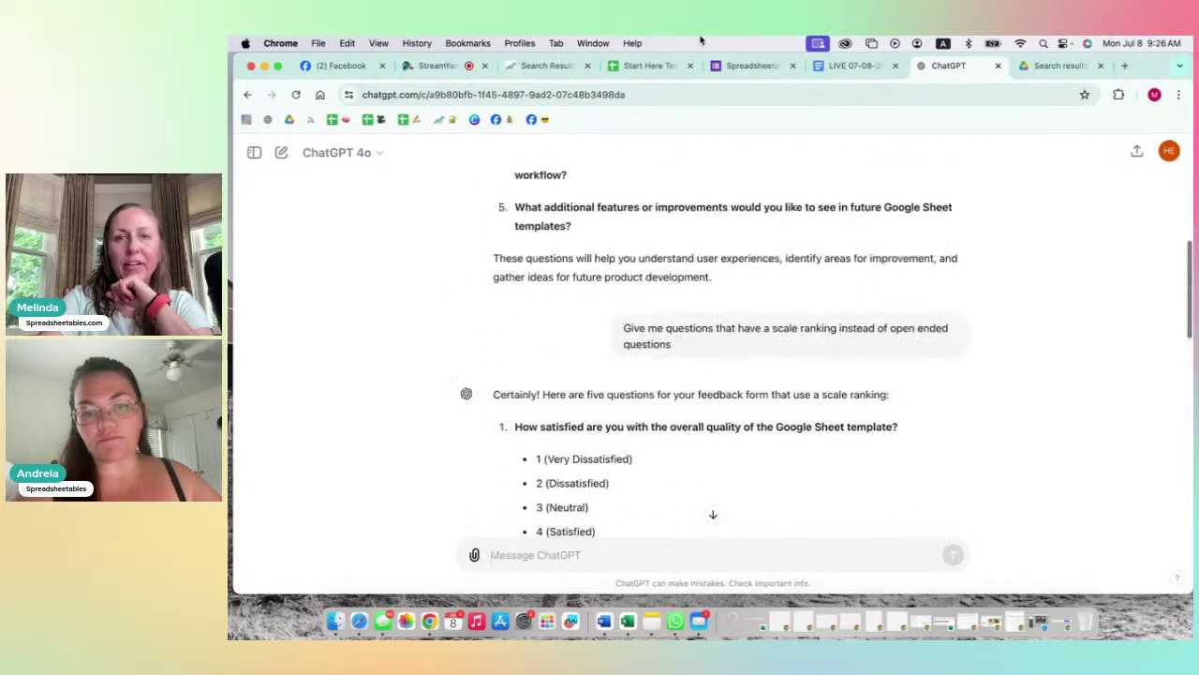
Step: Create a new blank Google Form from Google Drive's New menu
{"action": "left_click", "coordinate": [1055, 68]}
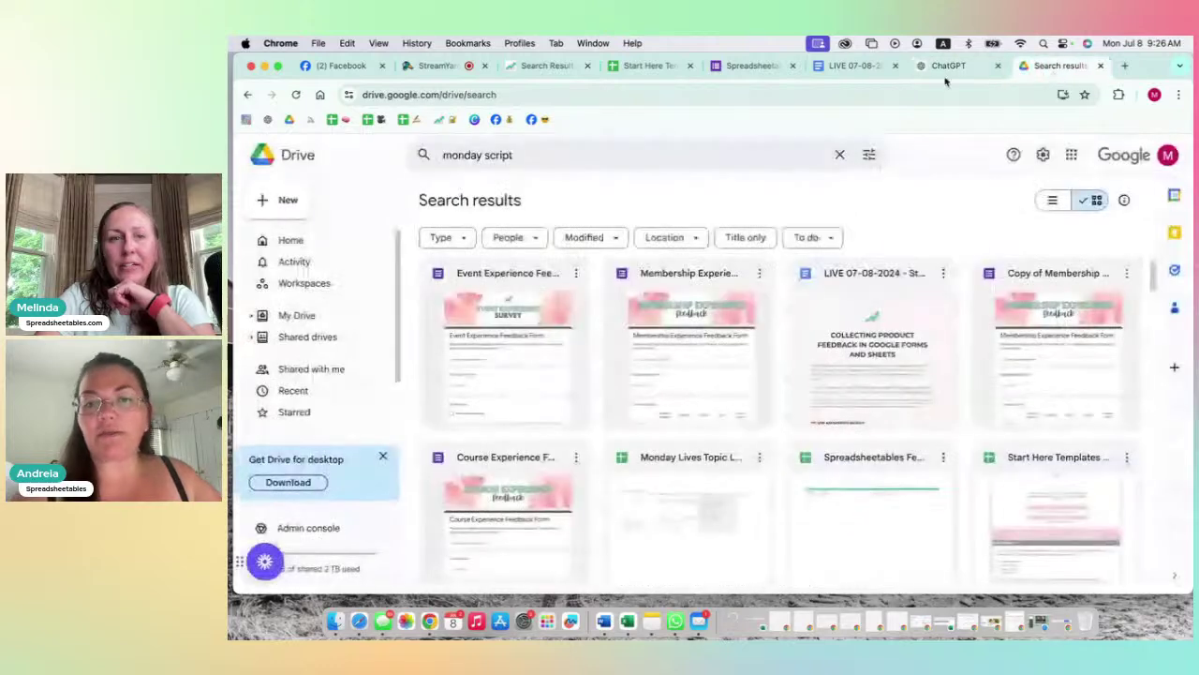
{"action": "left_click", "coordinate": [283, 198]}
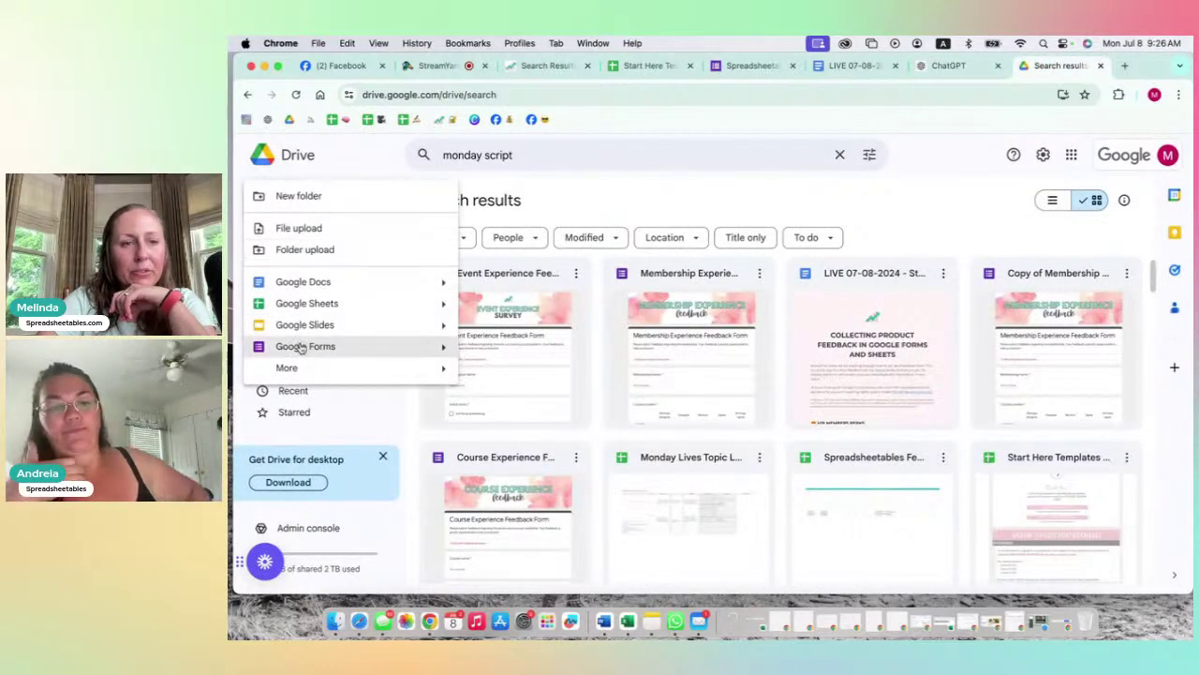
{"action": "left_click", "coordinate": [302, 346]}
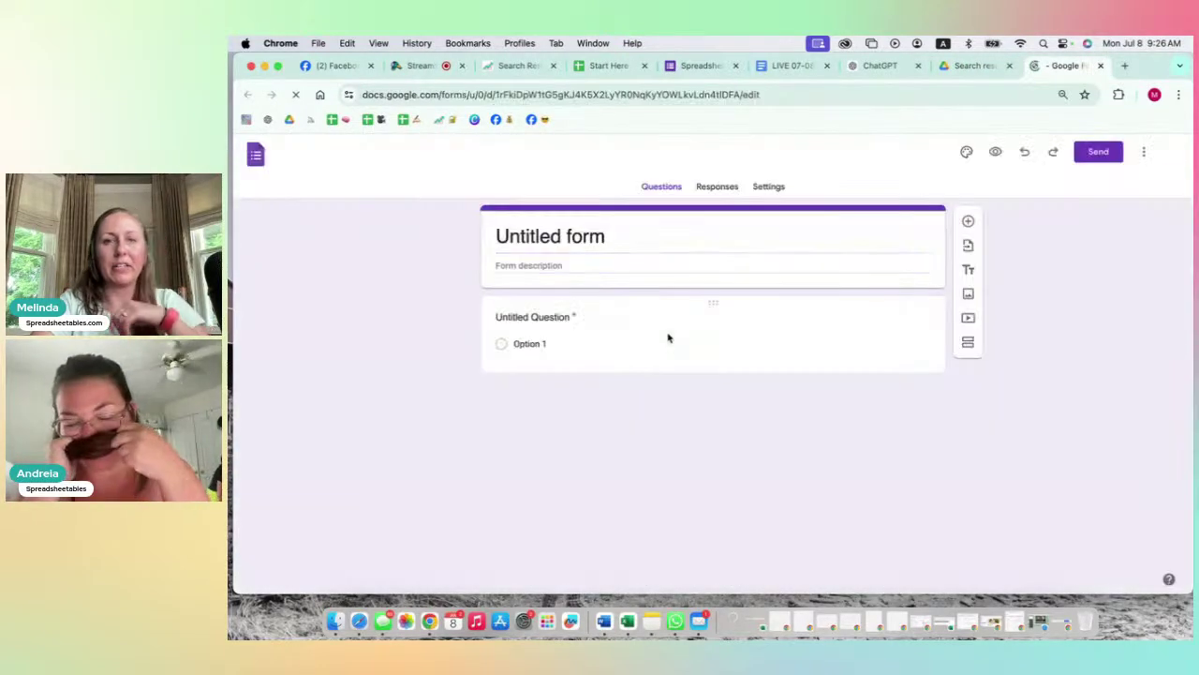
Step: Replace 'Untitled form' with 'TITLE' and add the description 'A little bit about your form.'
{"action": "left_click", "coordinate": [554, 235]}
{"action": "left_click_drag", "start_coordinate": [613, 235], "coordinate": [497, 235]}
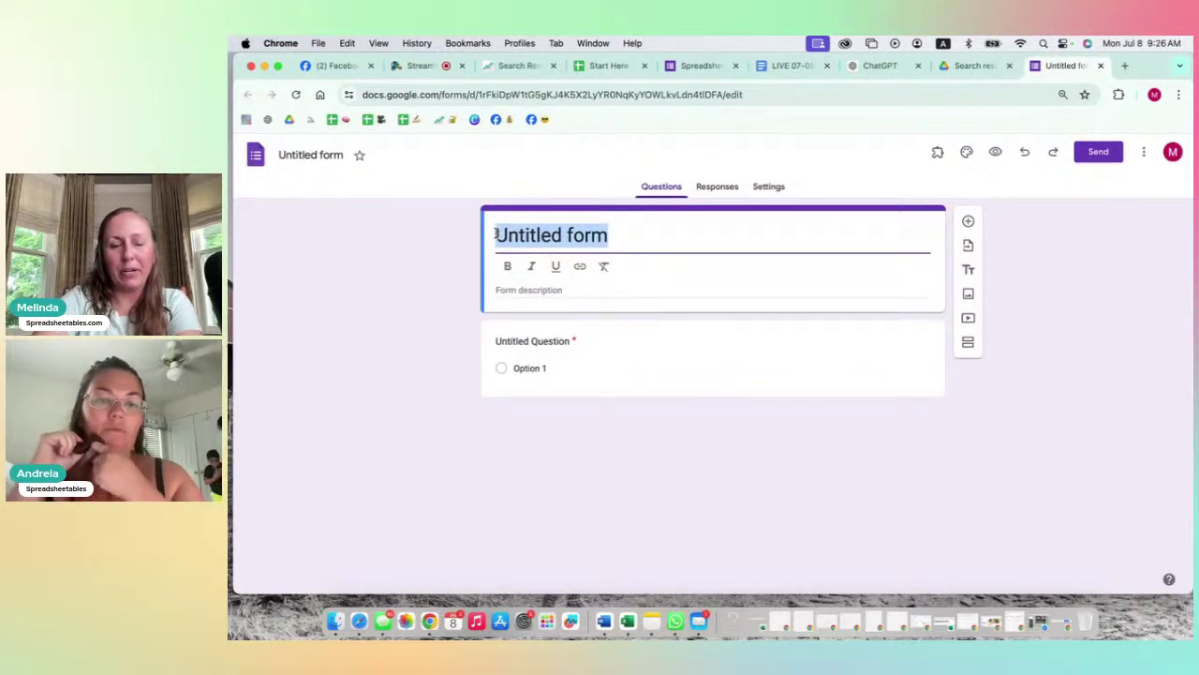
{"action": "type", "text": "TITLE"}
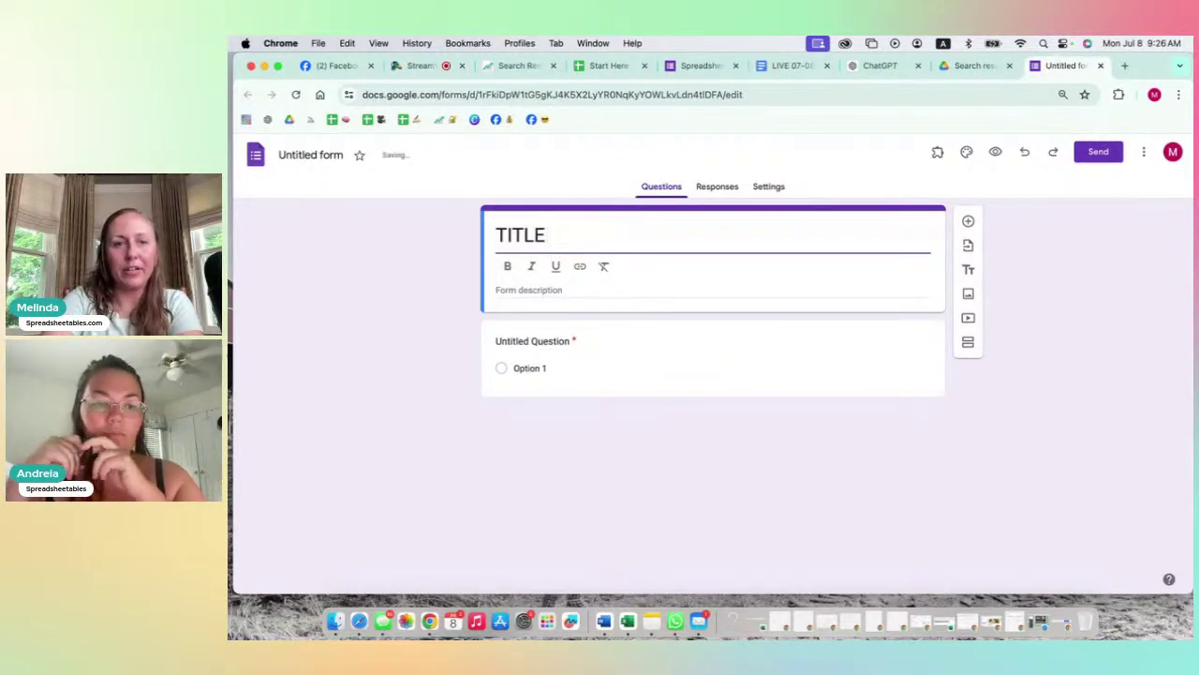
{"action": "left_click", "coordinate": [555, 289]}
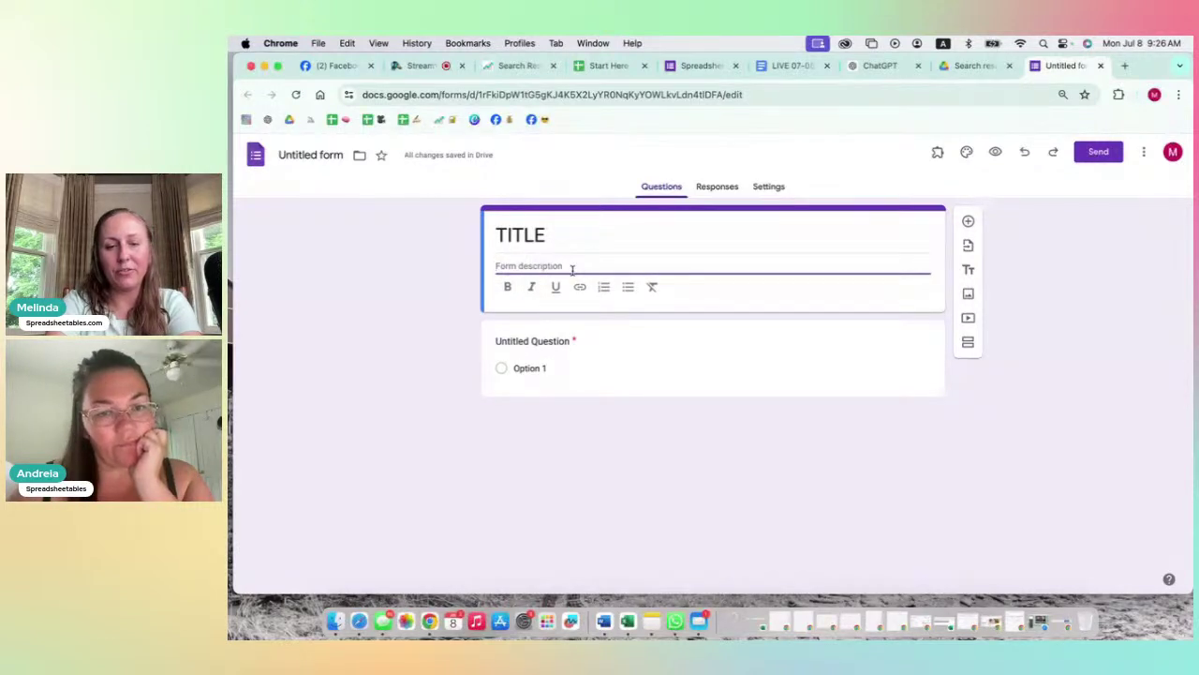
{"action": "type", "text": "A lit"}
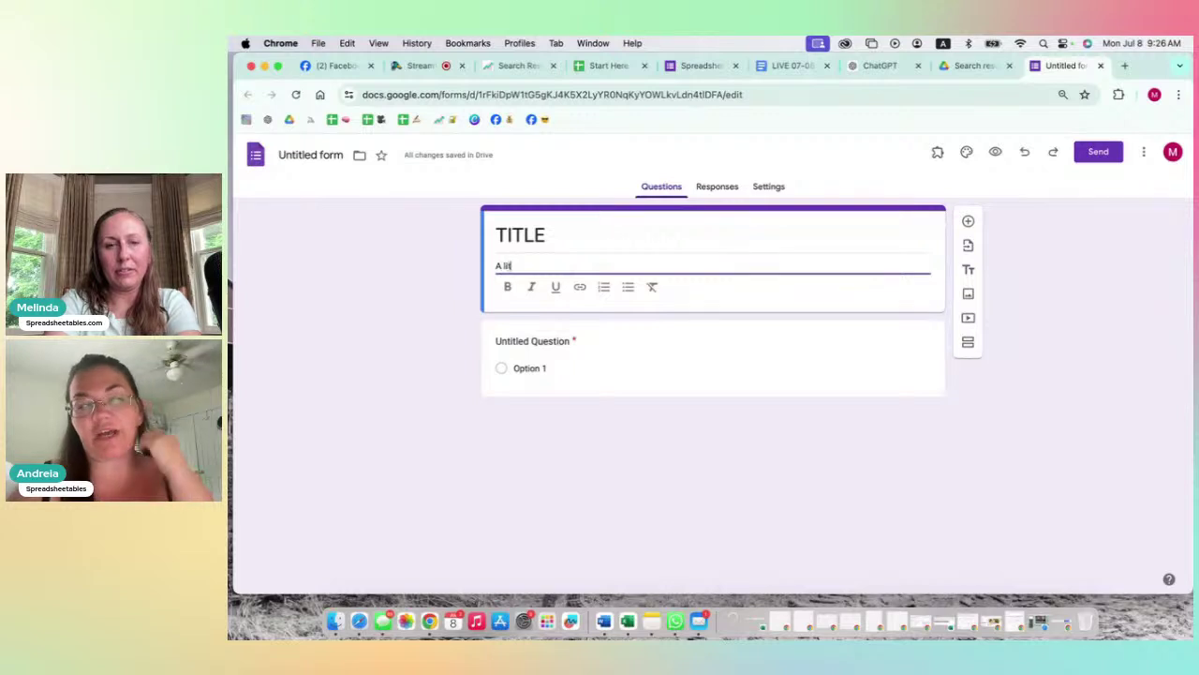
{"action": "type", "text": "tle bit"}
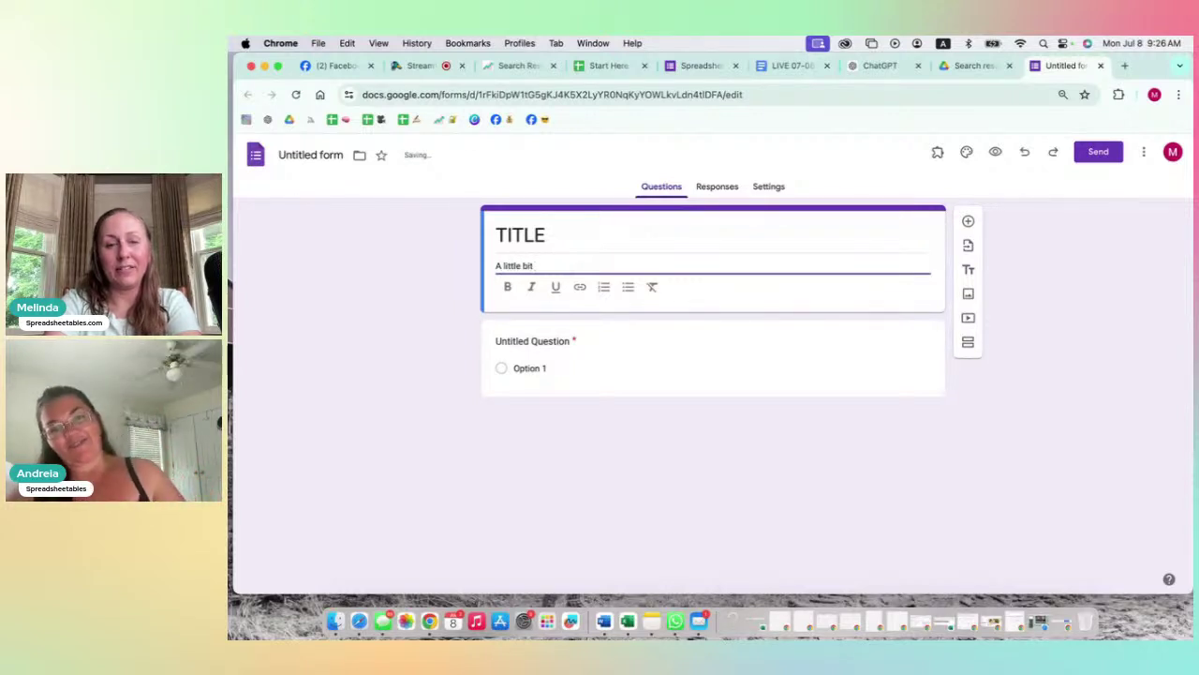
{"action": "type", "text": " about your form.."}
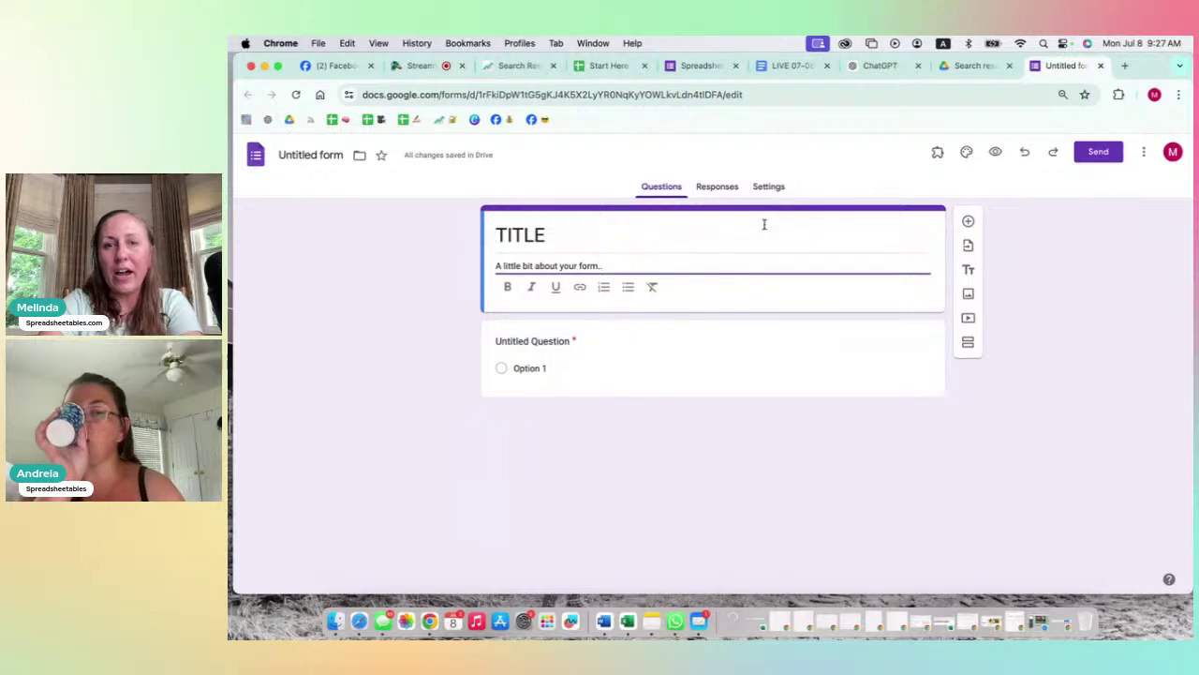
Step: Upload the pink-background portrait photo from Downloads as an image item in the form
{"action": "left_click", "coordinate": [970, 295]}
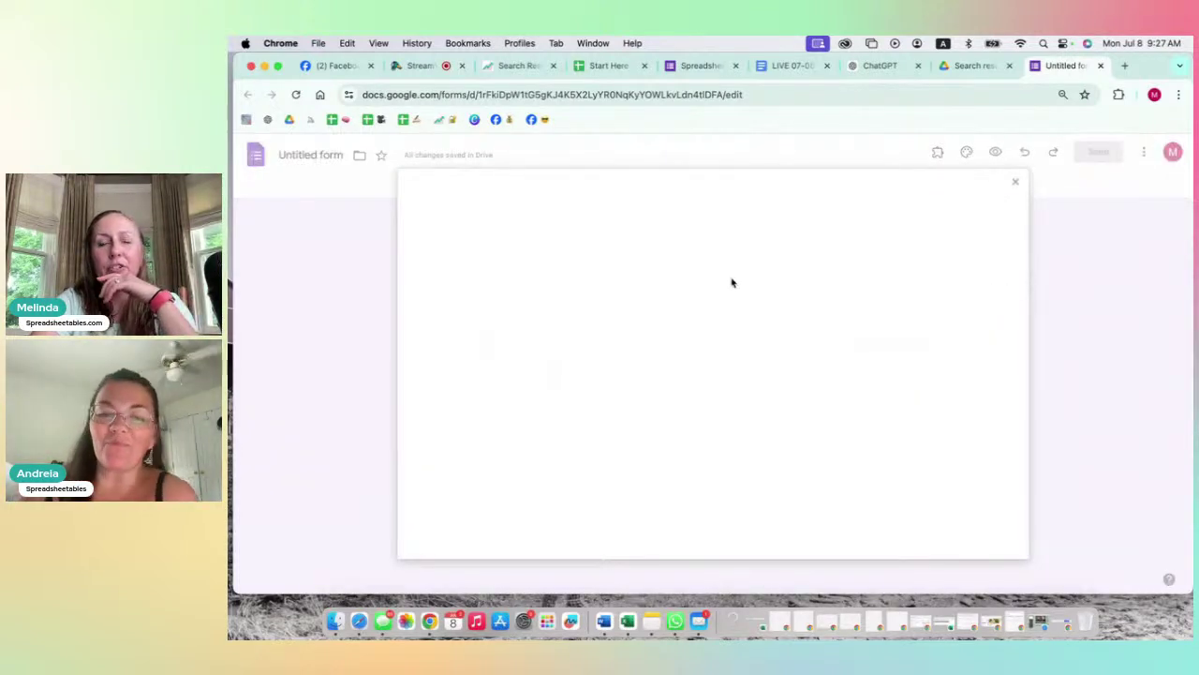
{"action": "left_click", "coordinate": [704, 445]}
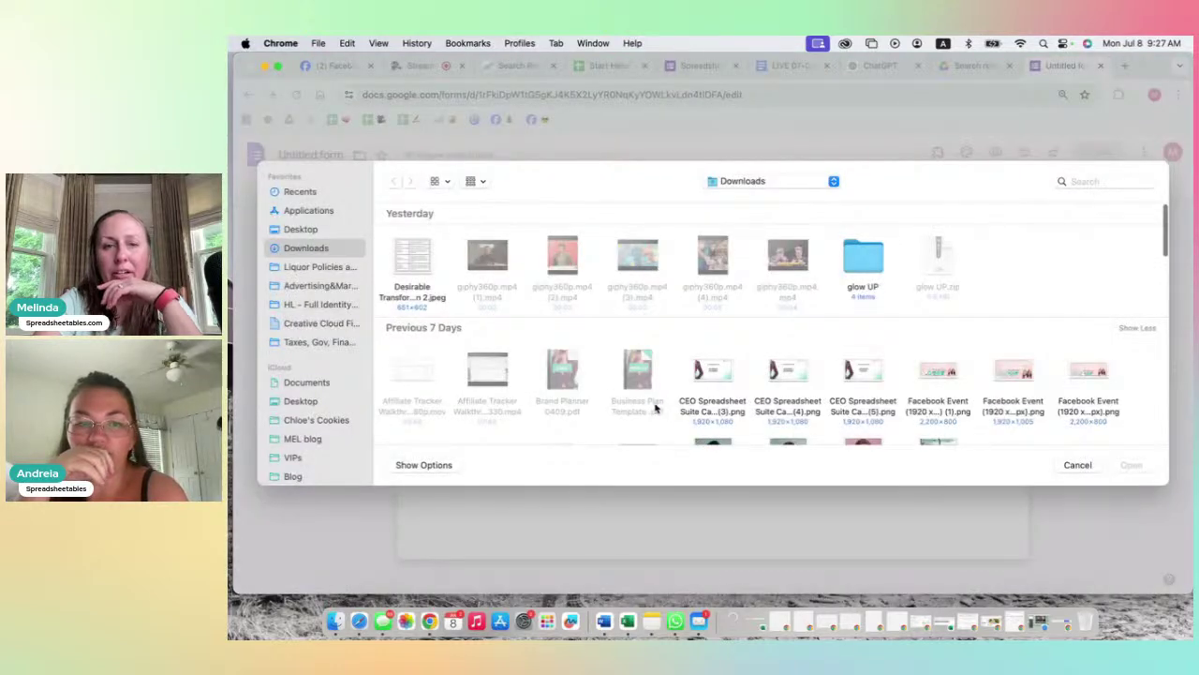
{"action": "scroll", "coordinate": [654, 405], "scroll_direction": "down", "scroll_amount": 3}
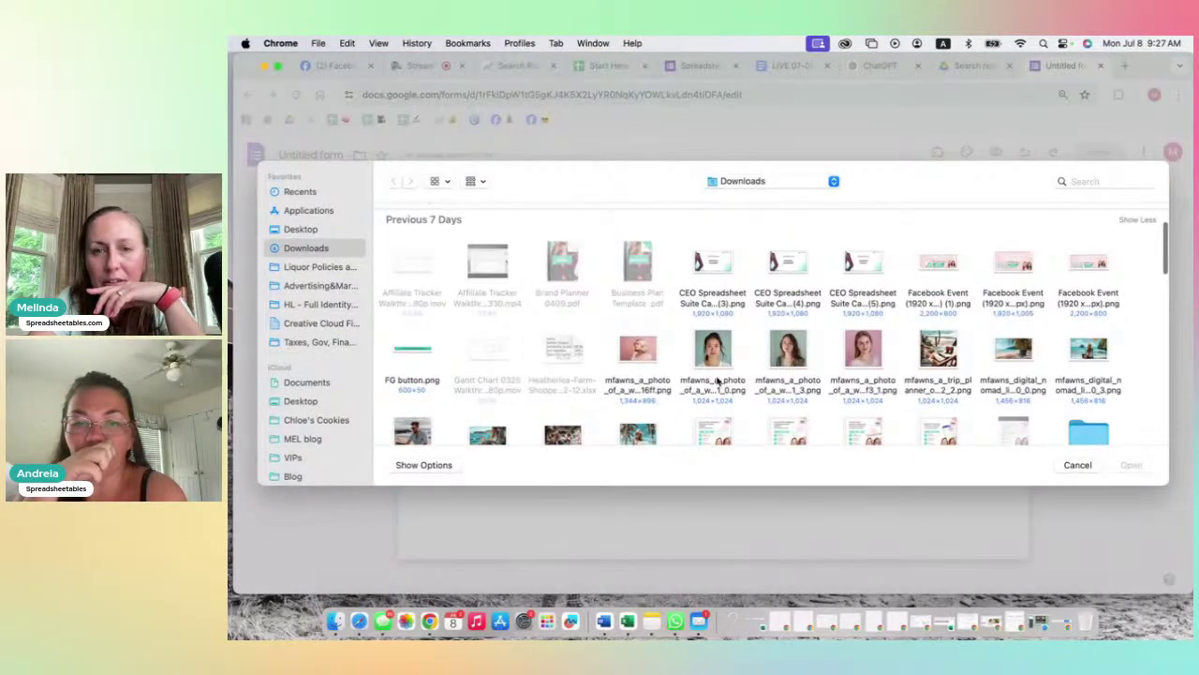
{"action": "scroll", "coordinate": [723, 382], "scroll_direction": "down", "scroll_amount": 1}
{"action": "left_click", "coordinate": [644, 325]}
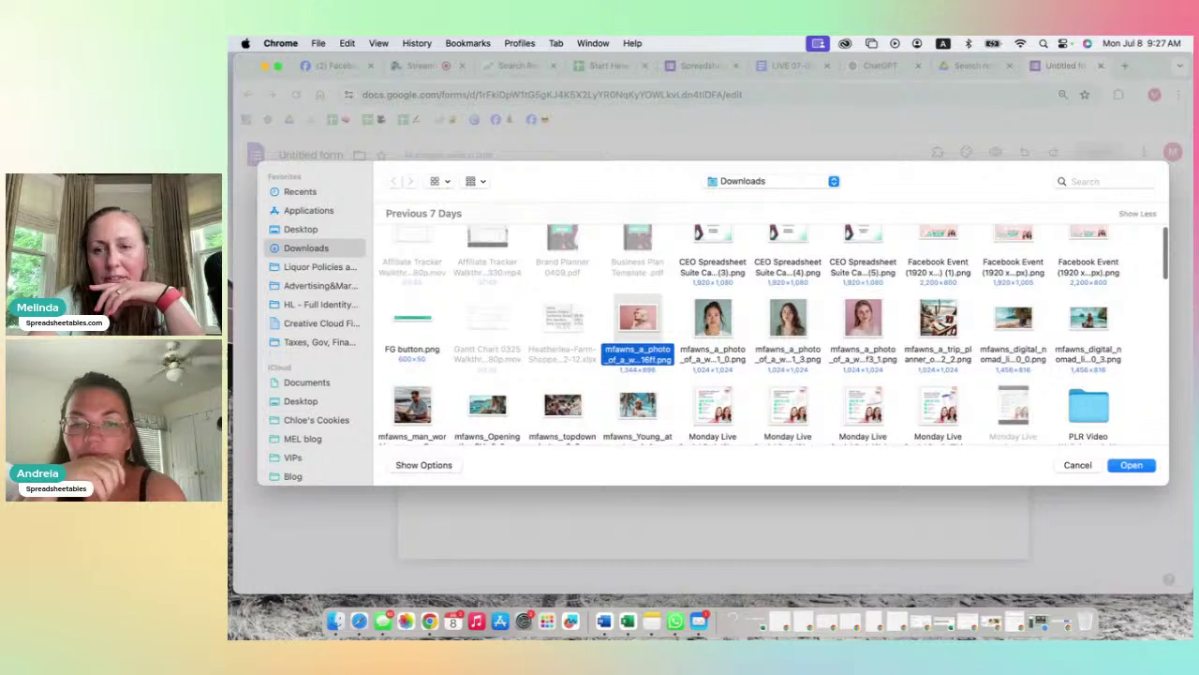
{"action": "left_click", "coordinate": [1134, 465]}
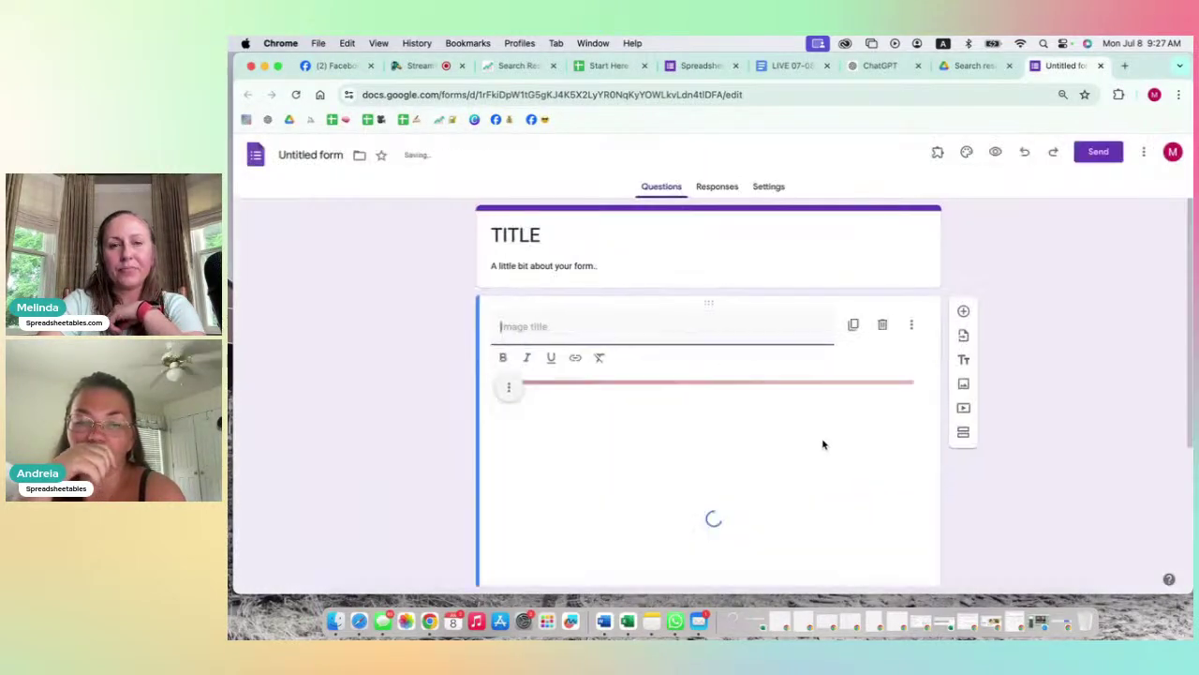
{"action": "left_click", "coordinate": [665, 225]}
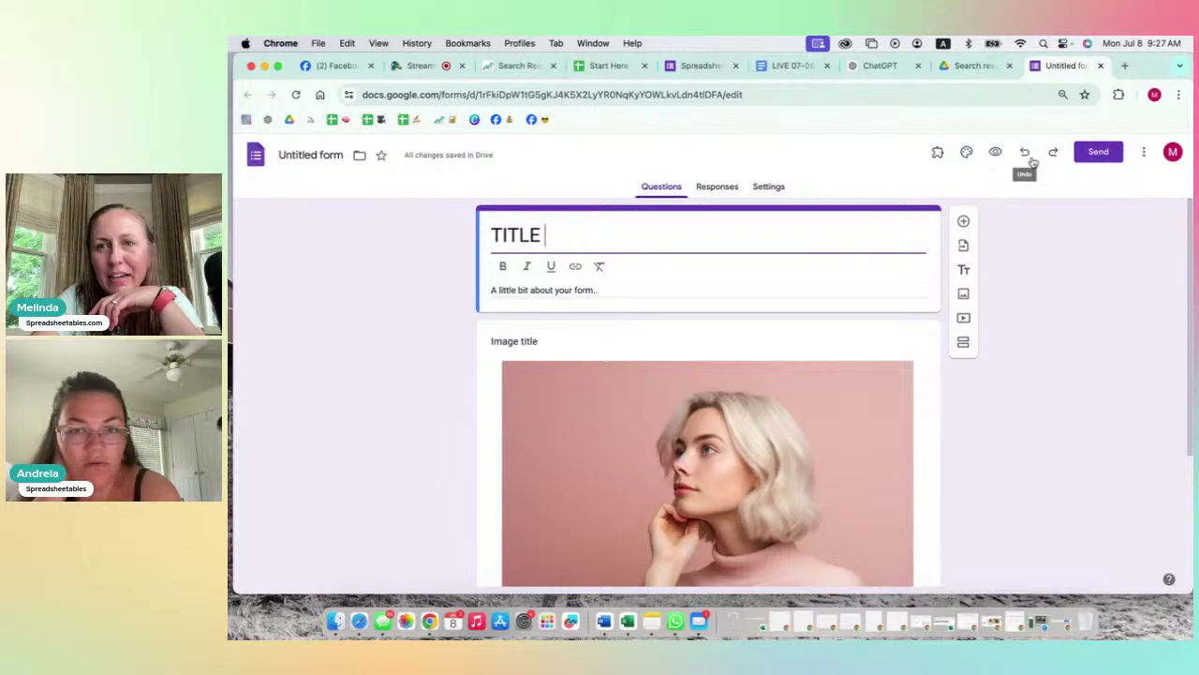
Step: Upload the portrait photo as the theme's header image, cropped up toward her face
{"action": "left_click", "coordinate": [967, 153]}
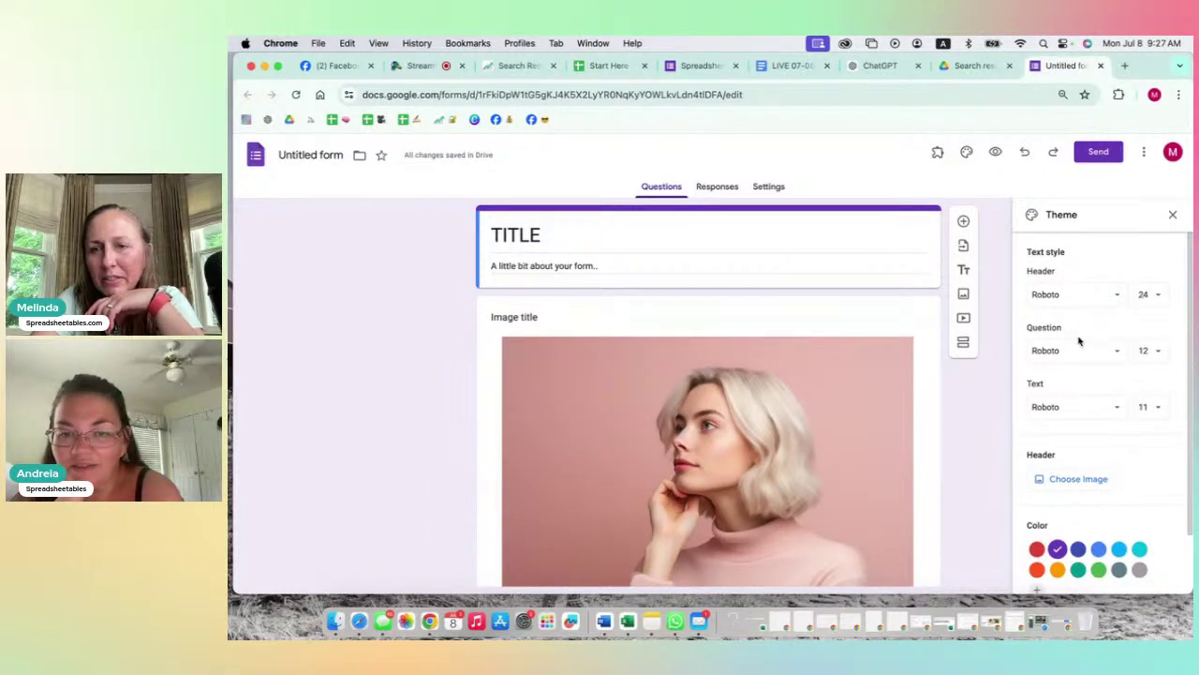
{"action": "scroll", "coordinate": [1079, 342], "scroll_direction": "down", "scroll_amount": 2}
{"action": "scroll", "coordinate": [1080, 340], "scroll_direction": "up", "scroll_amount": 2}
{"action": "left_click", "coordinate": [1075, 476]}
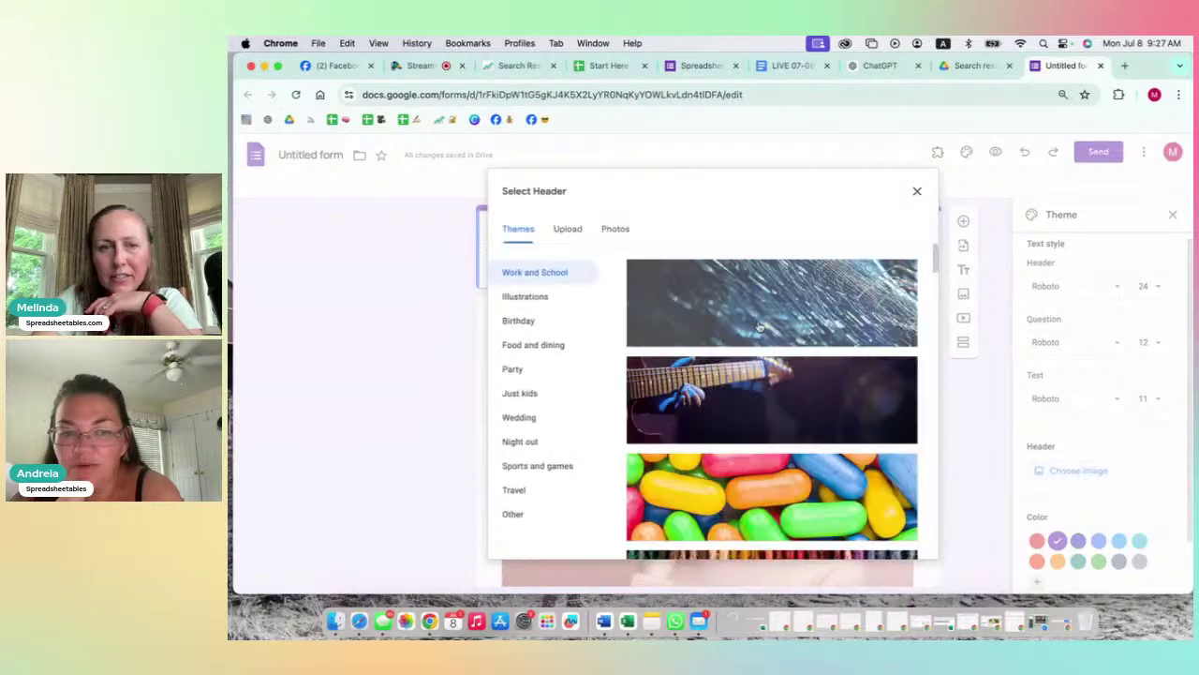
{"action": "left_click", "coordinate": [567, 231]}
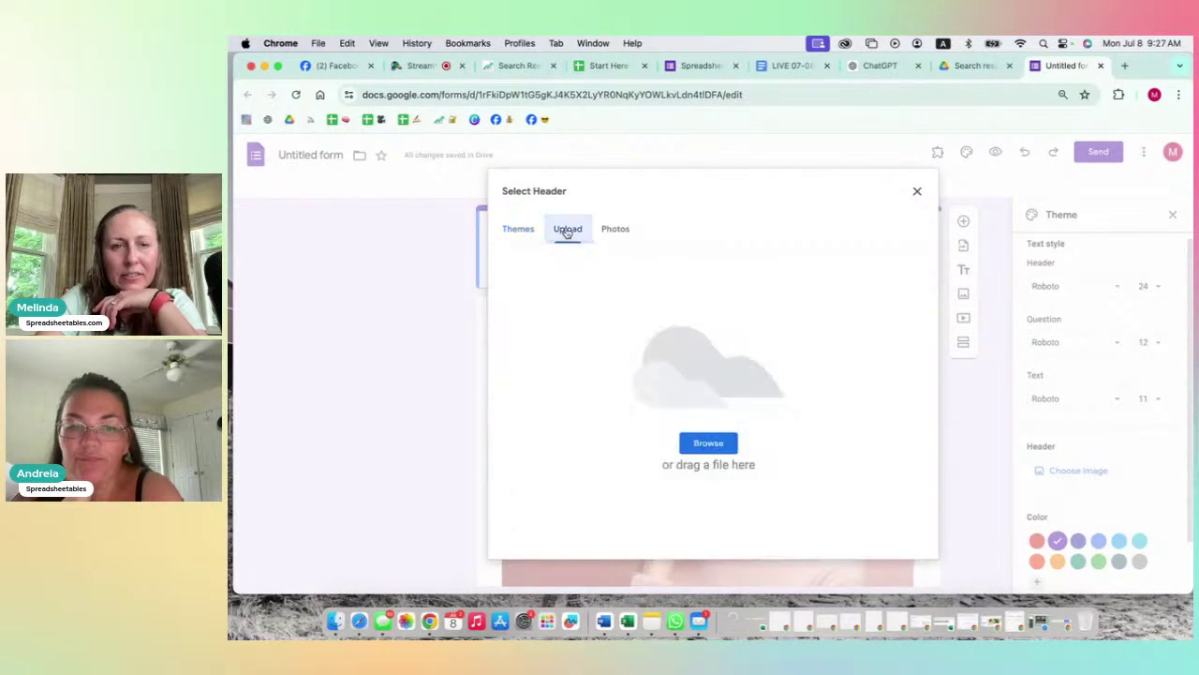
{"action": "left_click", "coordinate": [714, 443]}
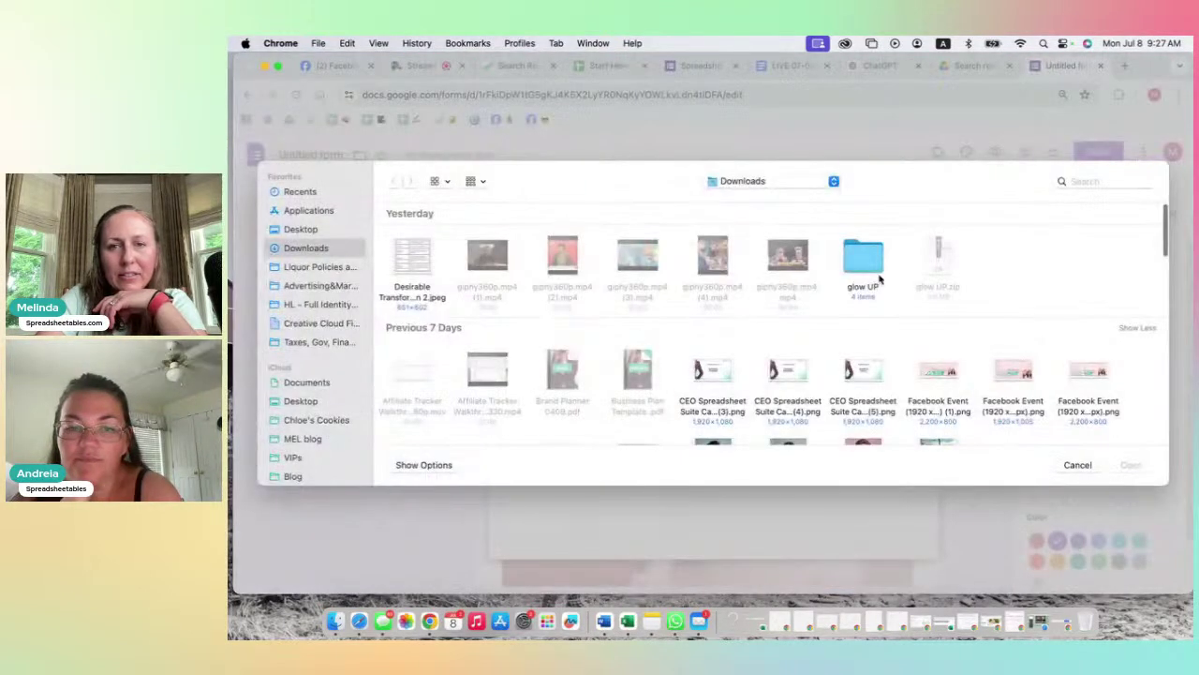
{"action": "scroll", "coordinate": [880, 379], "scroll_direction": "down", "scroll_amount": 3}
{"action": "left_click", "coordinate": [643, 371]}
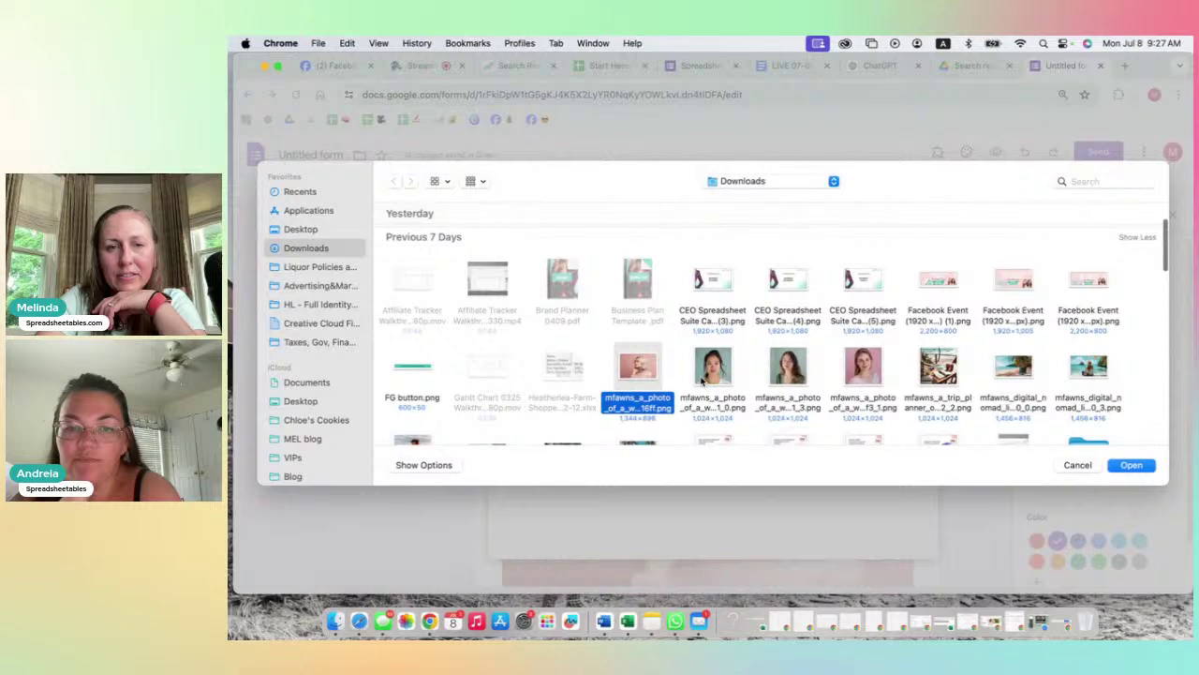
{"action": "left_click", "coordinate": [1132, 465]}
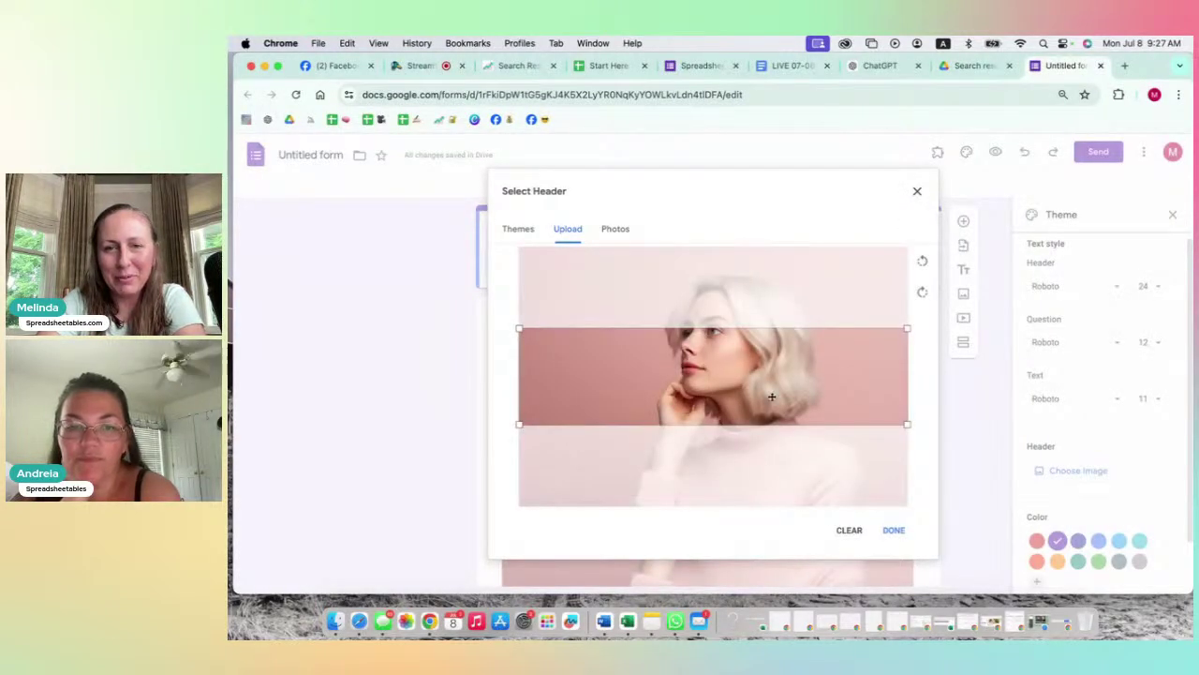
{"action": "left_click_drag", "start_coordinate": [770, 379], "coordinate": [768, 339]}
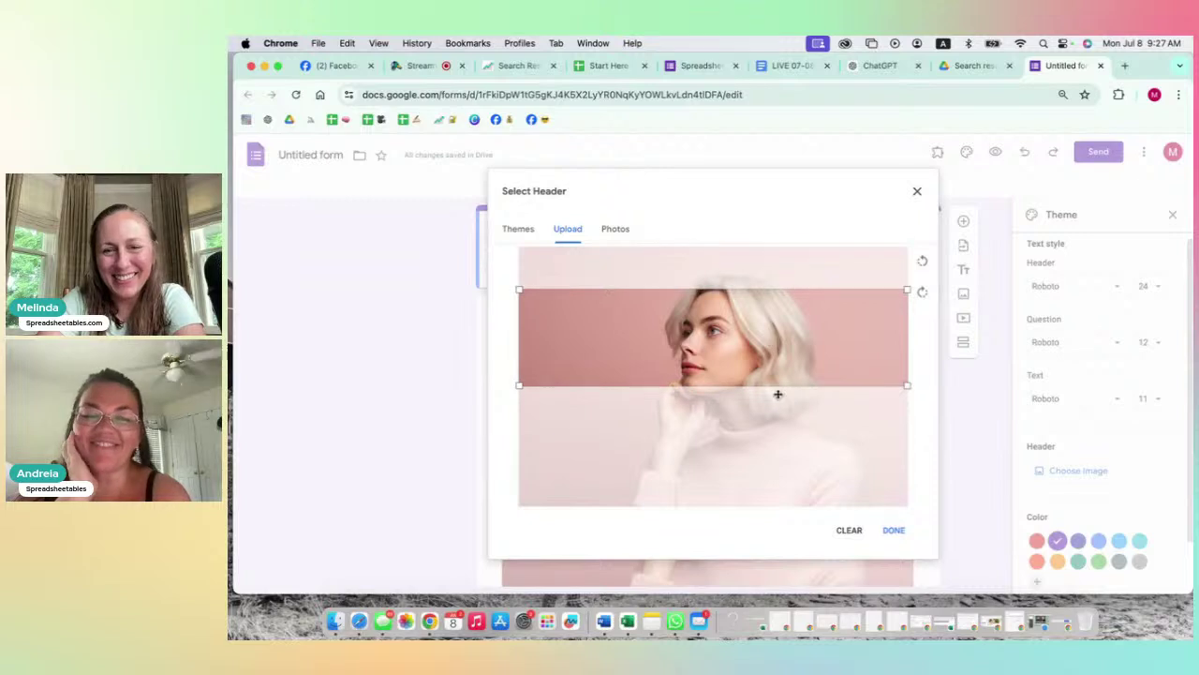
{"action": "left_click", "coordinate": [893, 532]}
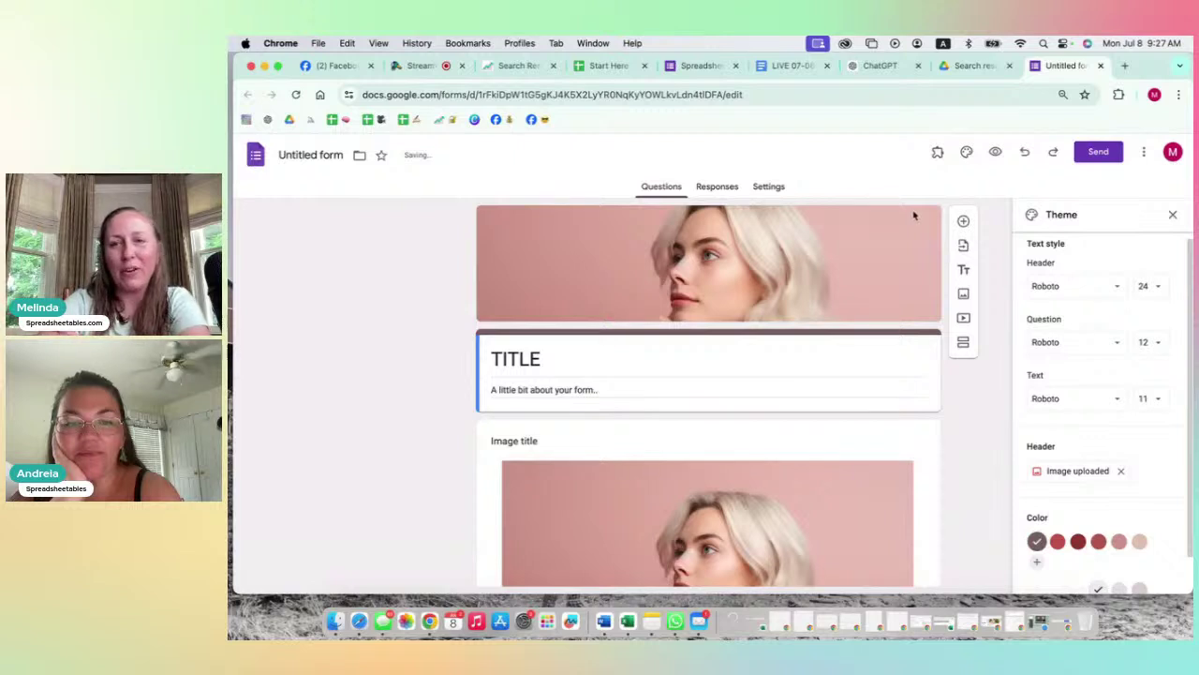
{"action": "left_click", "coordinate": [1172, 214]}
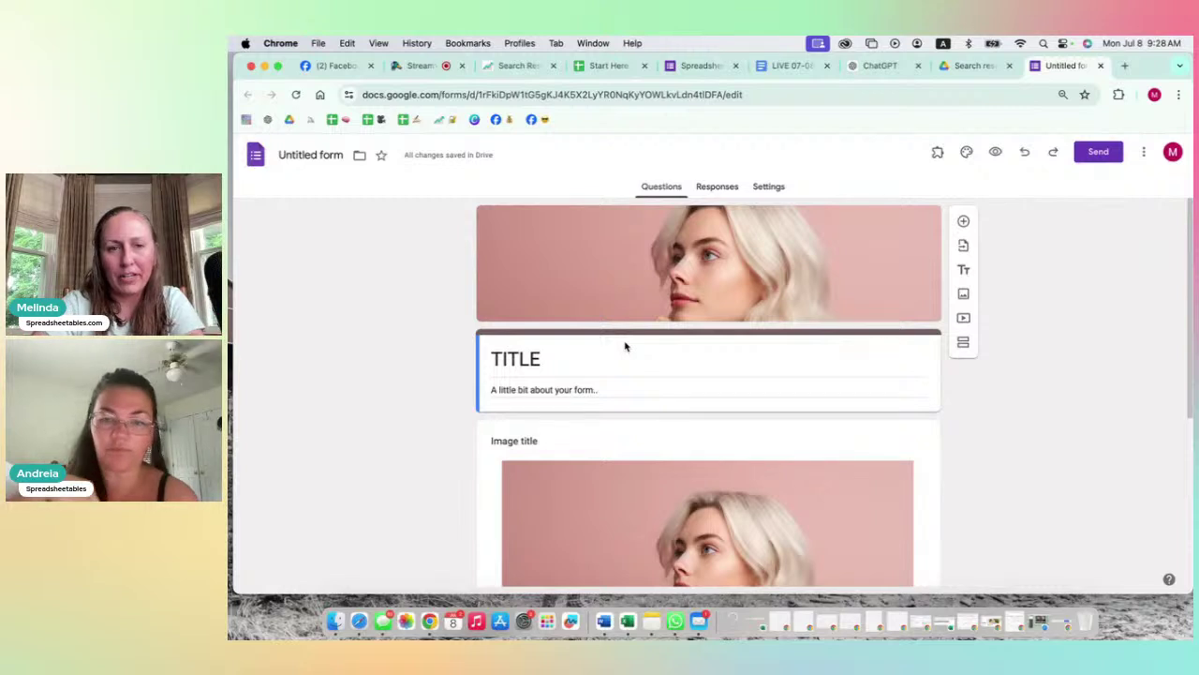
{"action": "scroll", "coordinate": [634, 403], "scroll_direction": "down", "scroll_amount": 2}
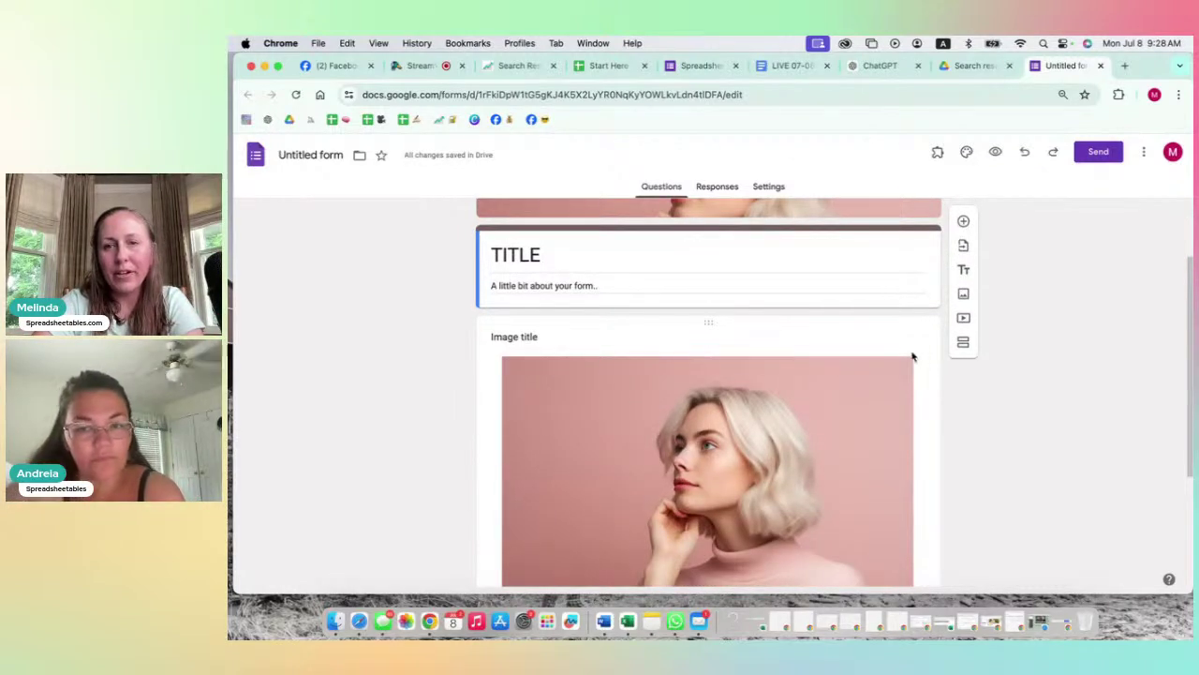
{"action": "left_click", "coordinate": [913, 356]}
{"action": "left_click", "coordinate": [880, 345]}
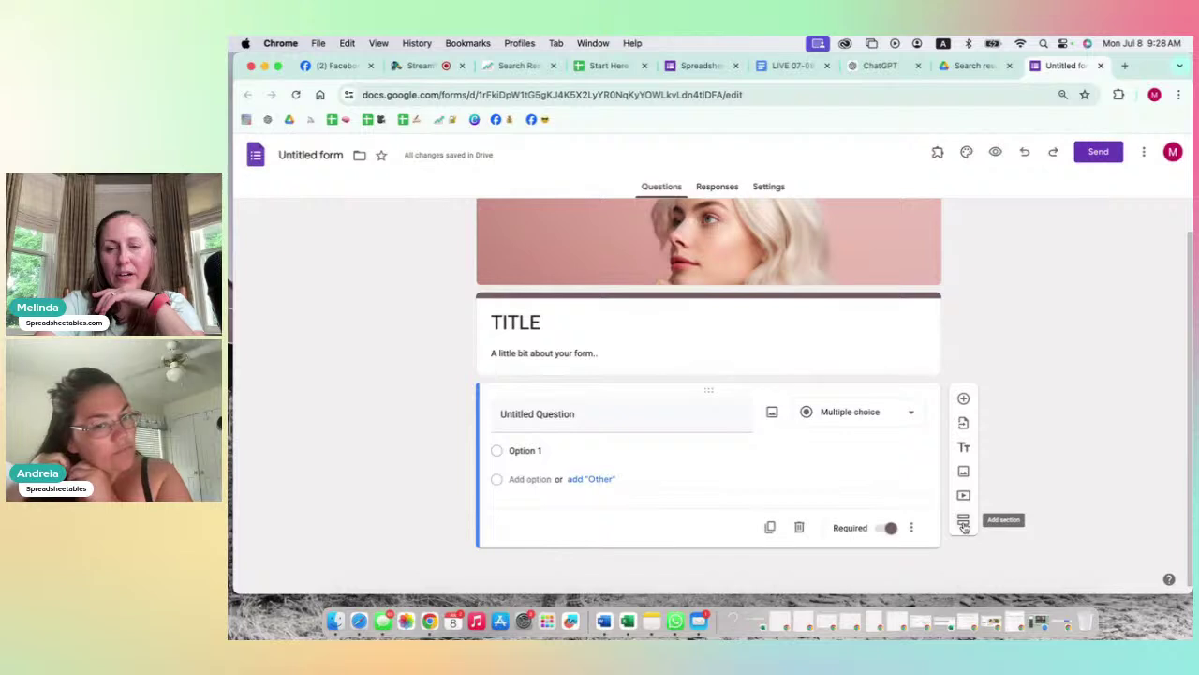
{"action": "left_click", "coordinate": [963, 522]}
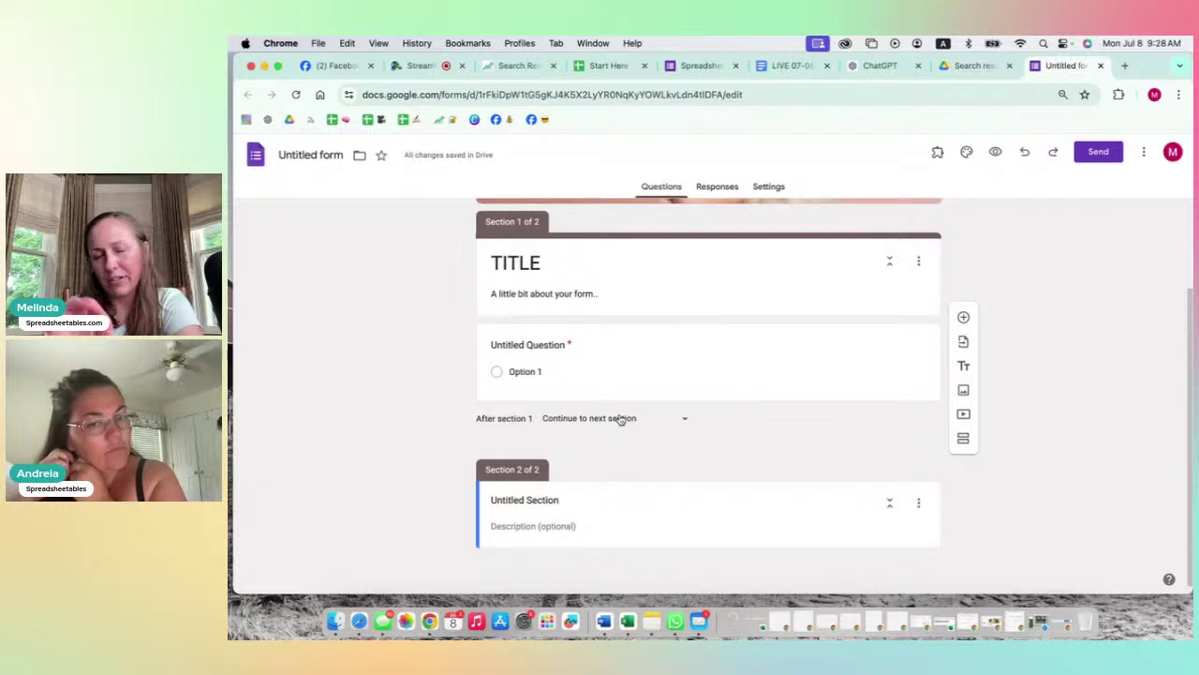
{"action": "left_click", "coordinate": [918, 502]}
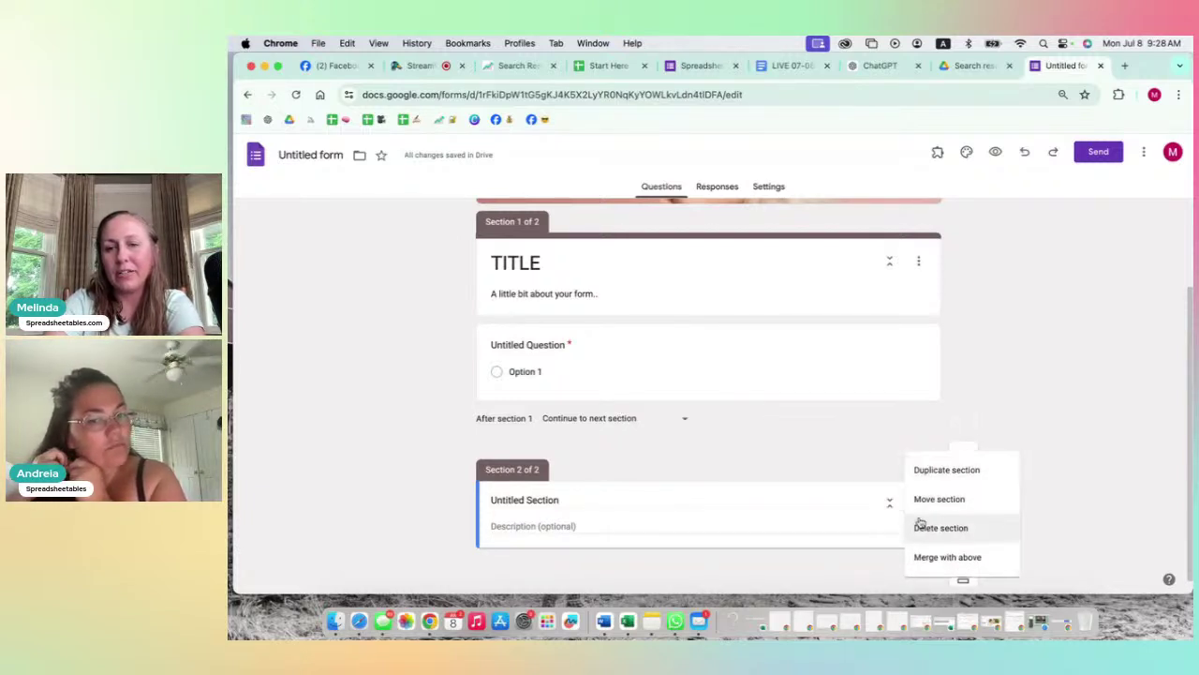
{"action": "scroll", "coordinate": [921, 522], "scroll_direction": "down", "scroll_amount": 1}
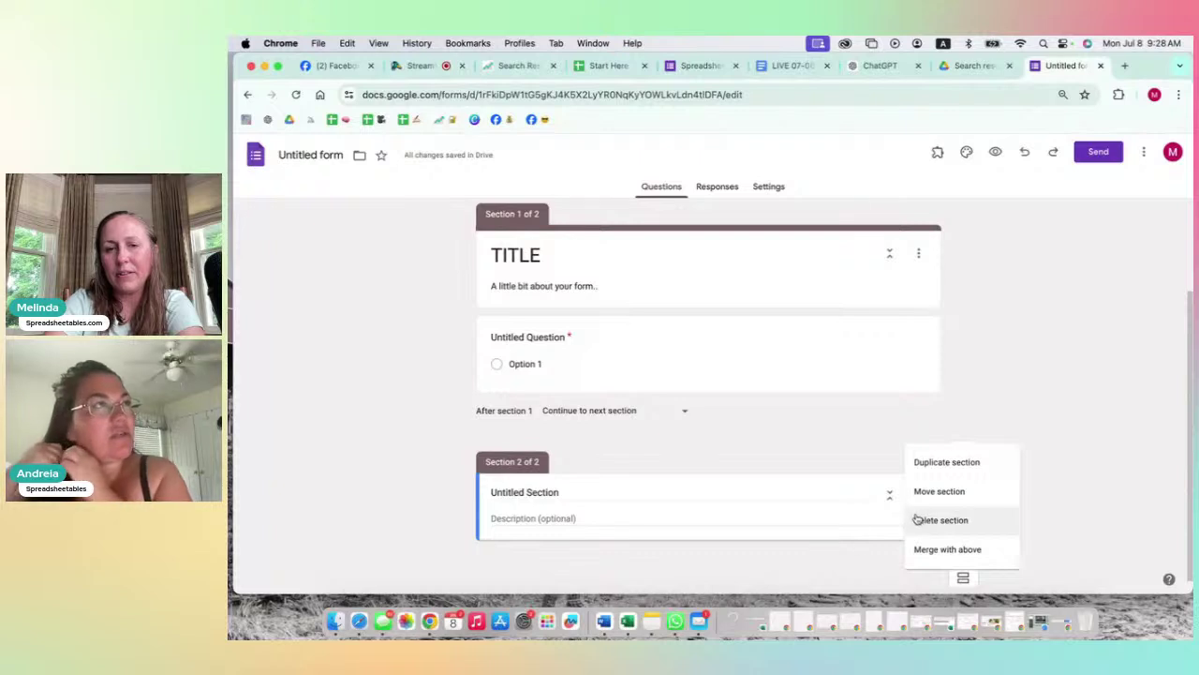
{"action": "left_click", "coordinate": [925, 523]}
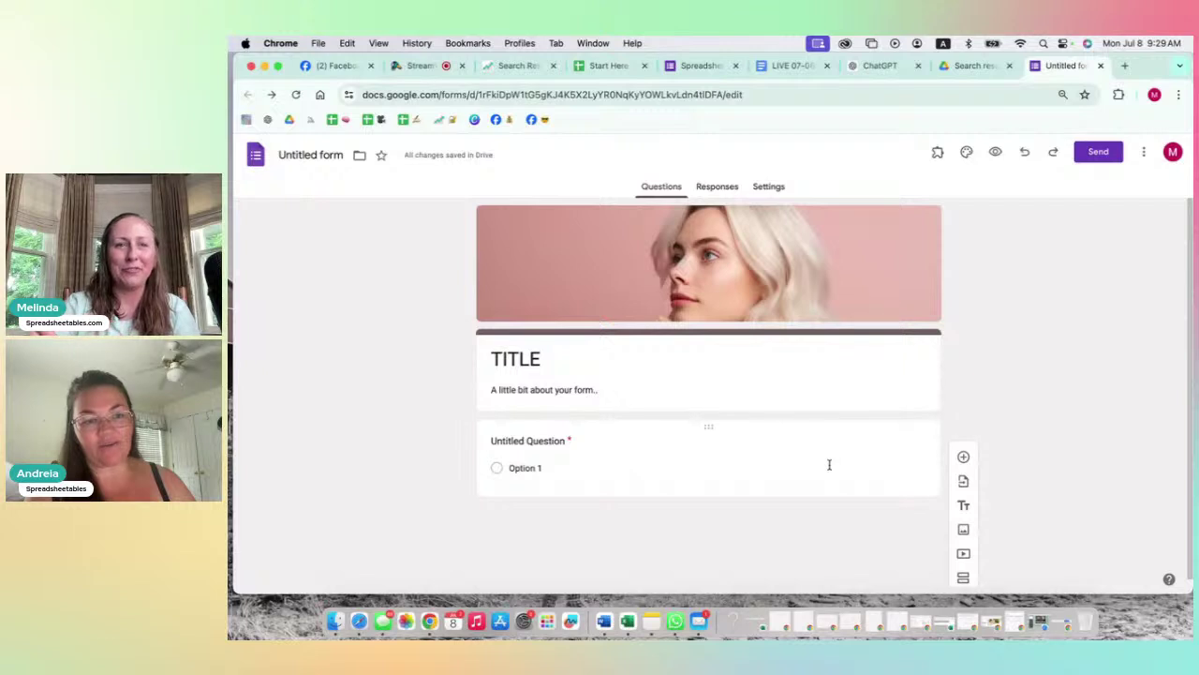
Step: Add a new blank question below the first multiple-choice question
{"action": "left_click", "coordinate": [564, 463]}
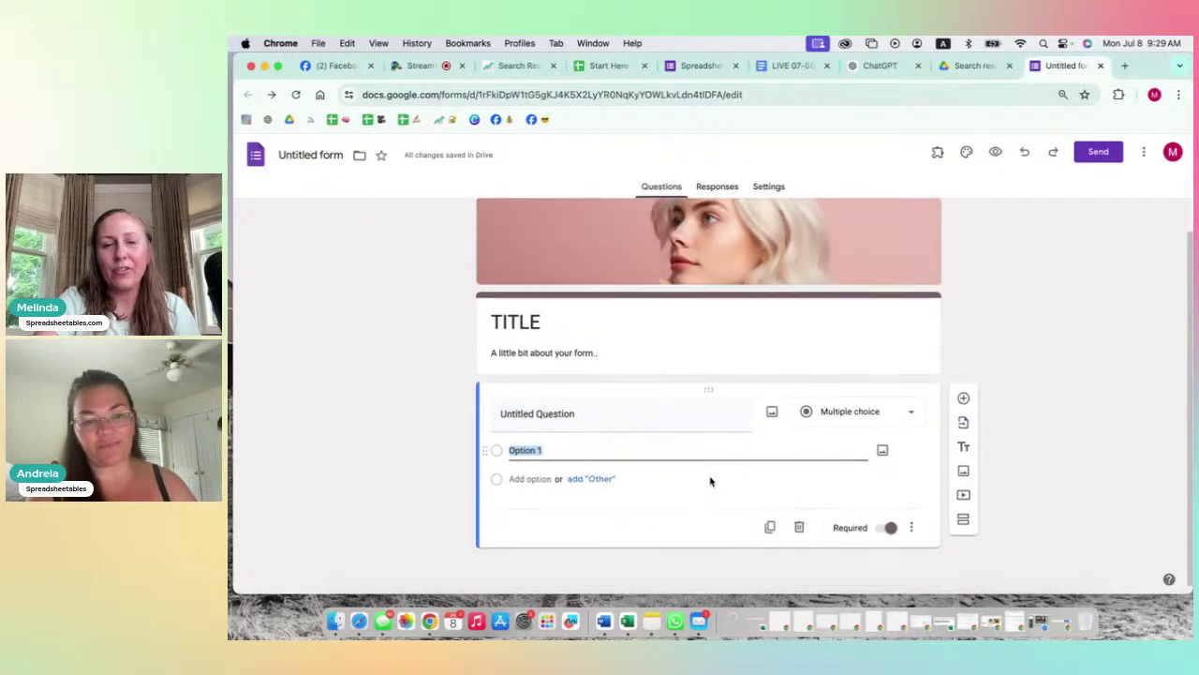
{"action": "left_click", "coordinate": [963, 398]}
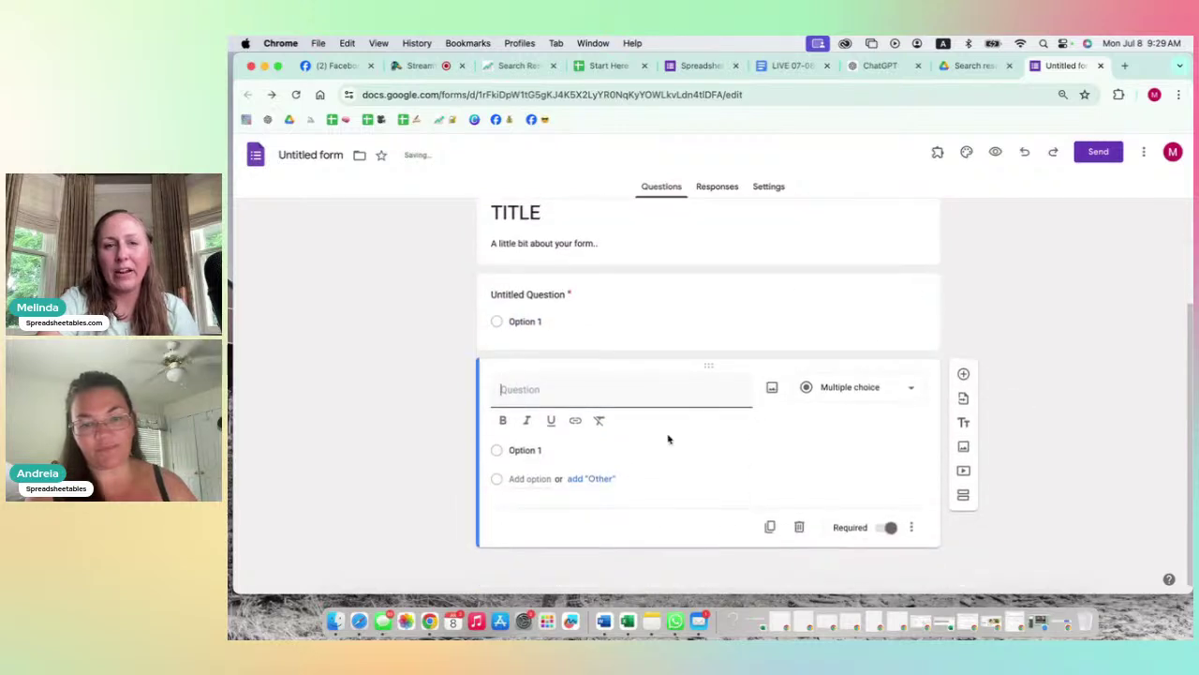
{"action": "left_click", "coordinate": [631, 300]}
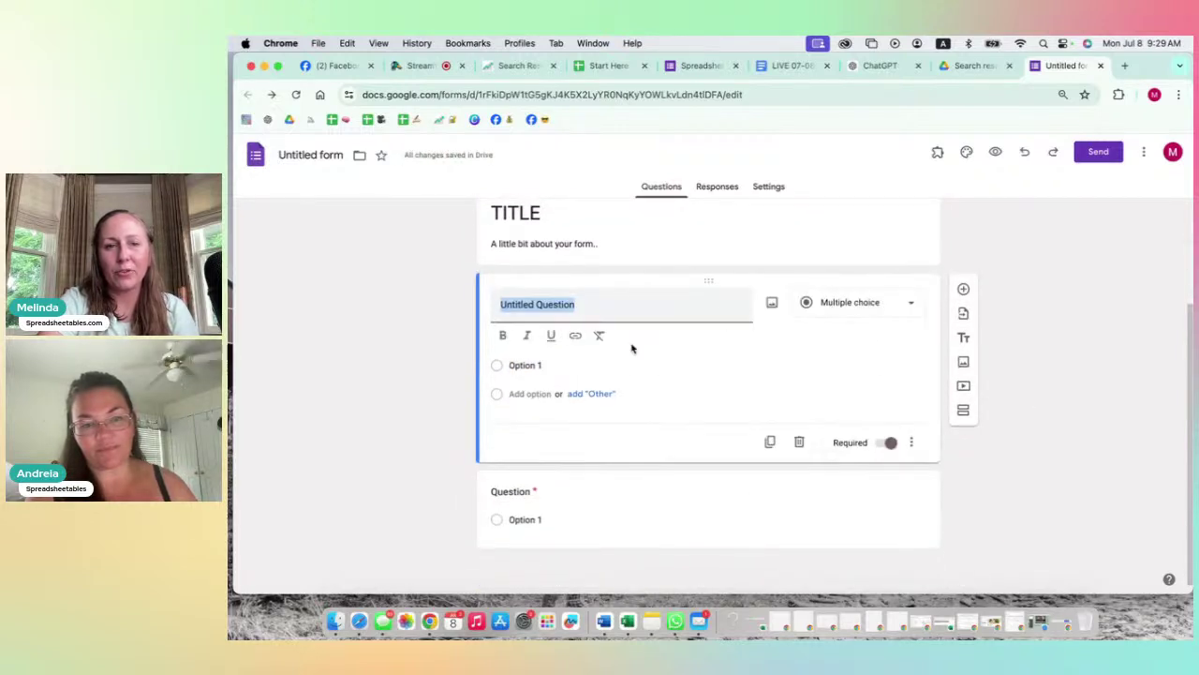
{"action": "left_click", "coordinate": [642, 484]}
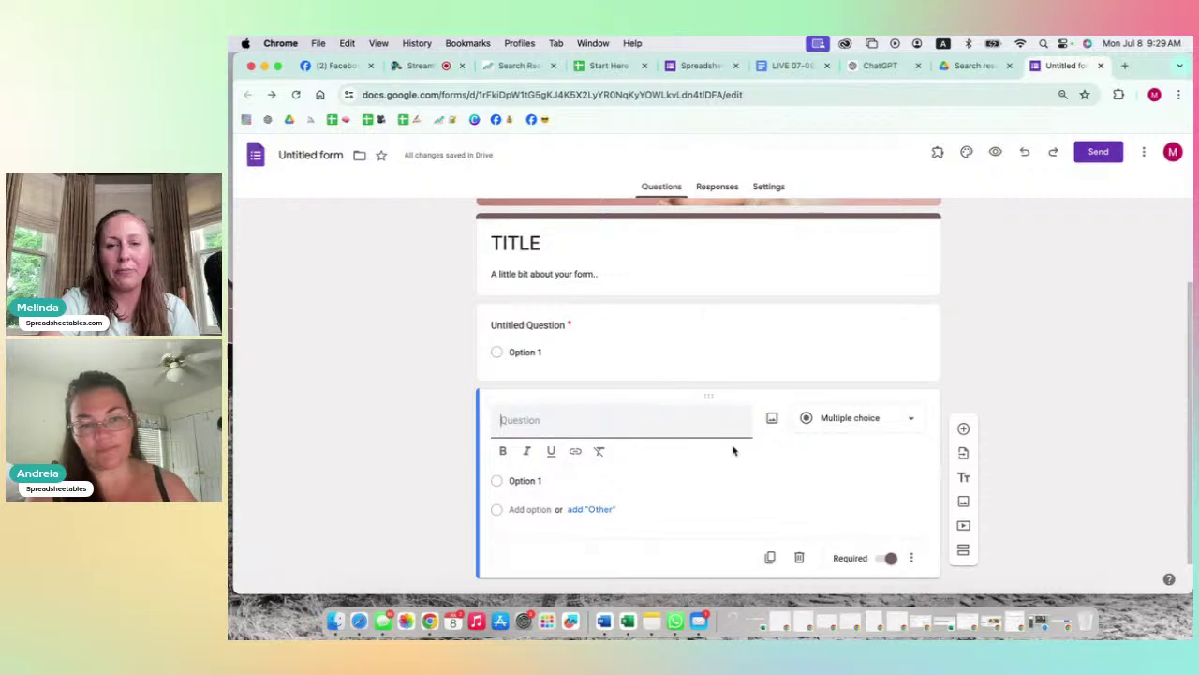
{"action": "left_click", "coordinate": [672, 317]}
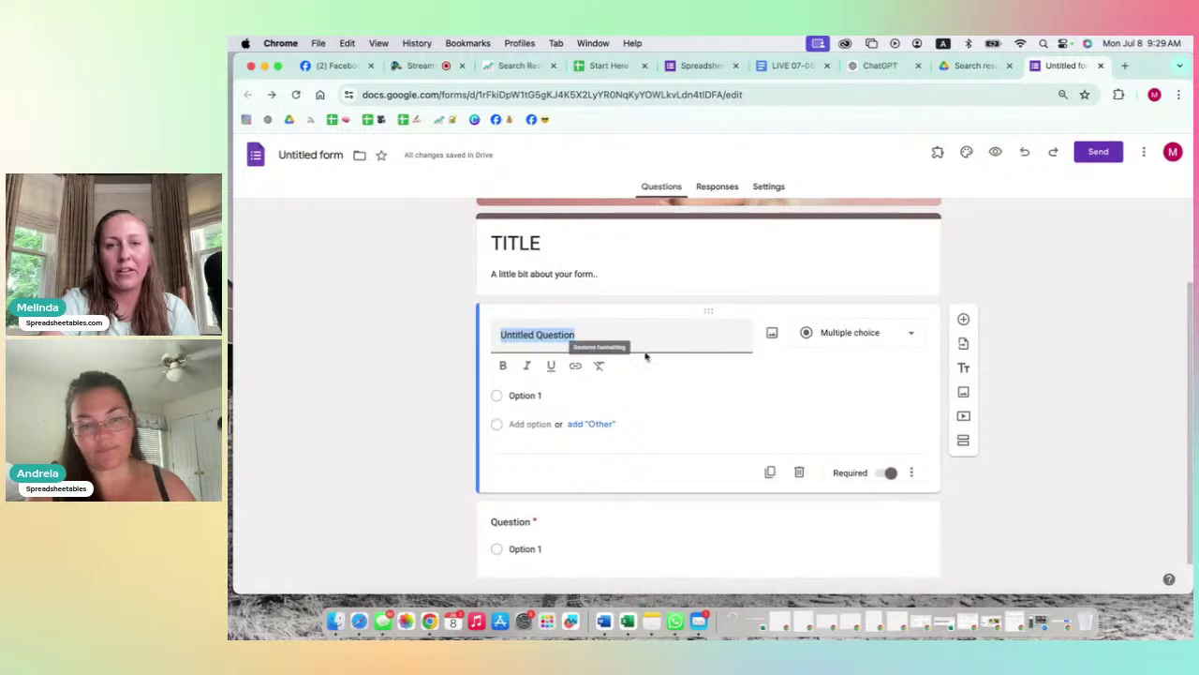
Step: Try Checkboxes for the first question, revert it to Multiple choice, and check its extra options
{"action": "left_click", "coordinate": [910, 337]}
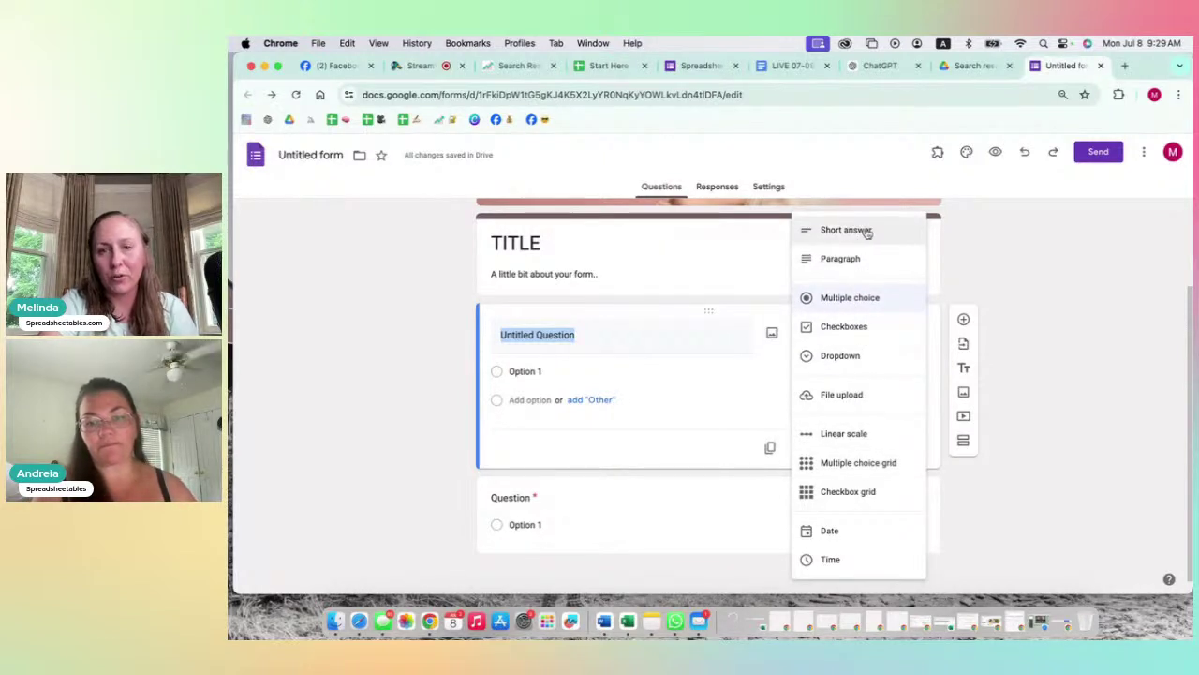
{"action": "left_click", "coordinate": [842, 329]}
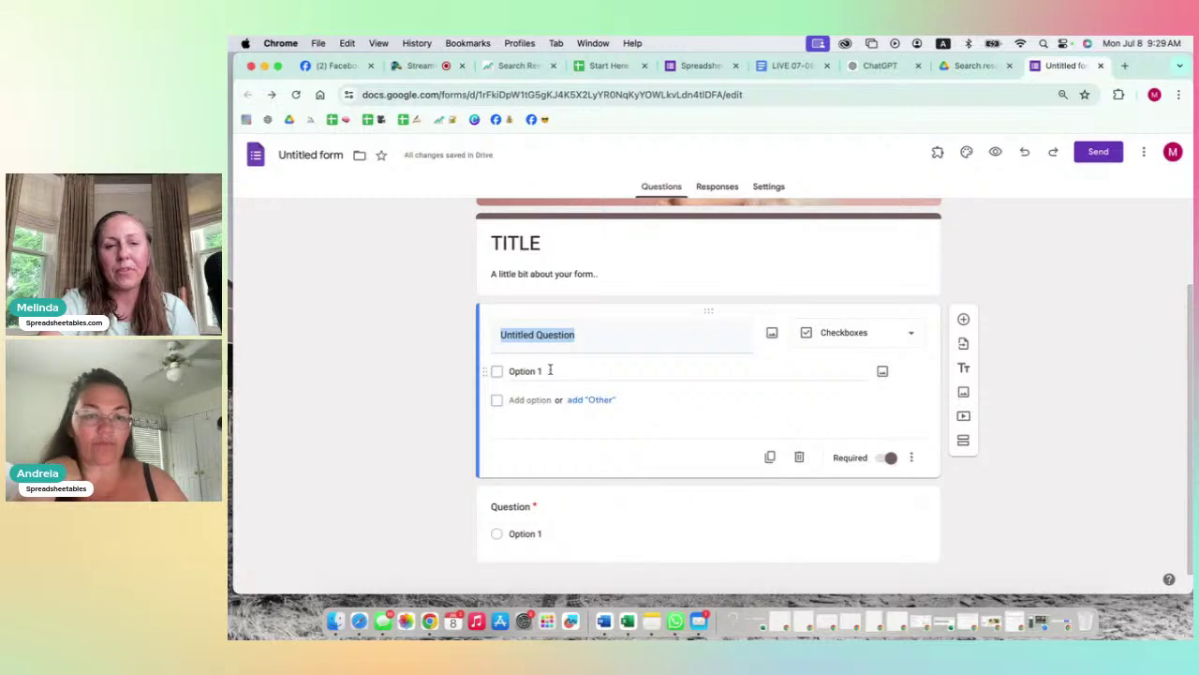
{"action": "left_click", "coordinate": [852, 337]}
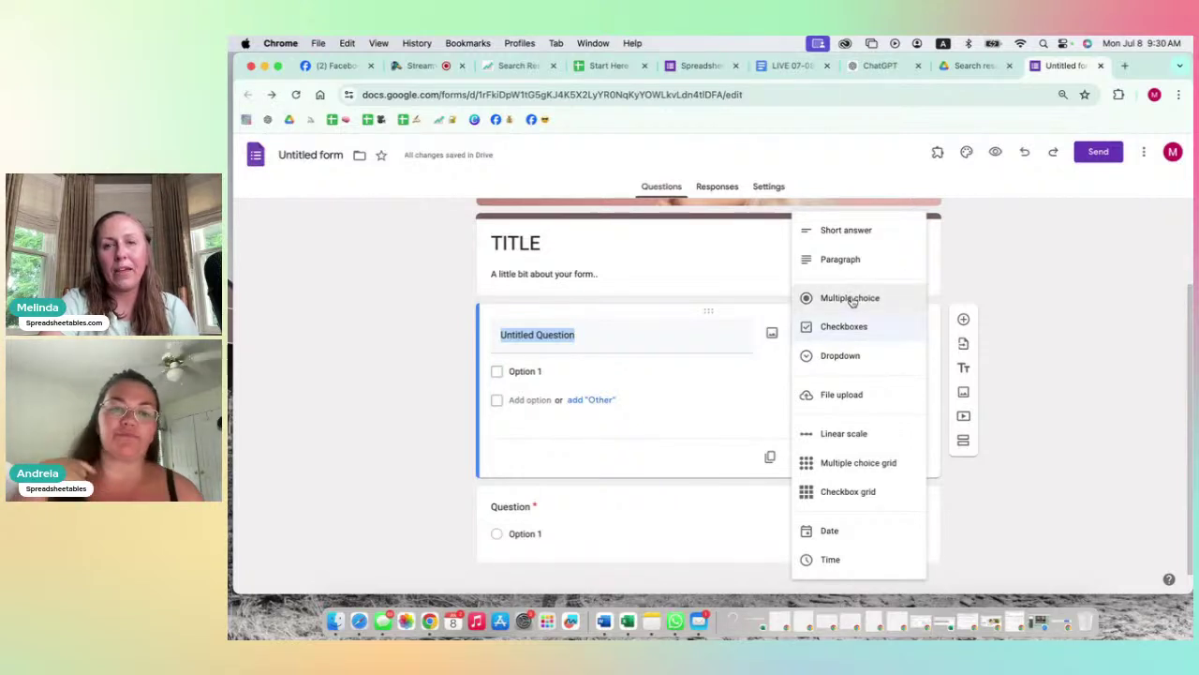
{"action": "left_click", "coordinate": [851, 300]}
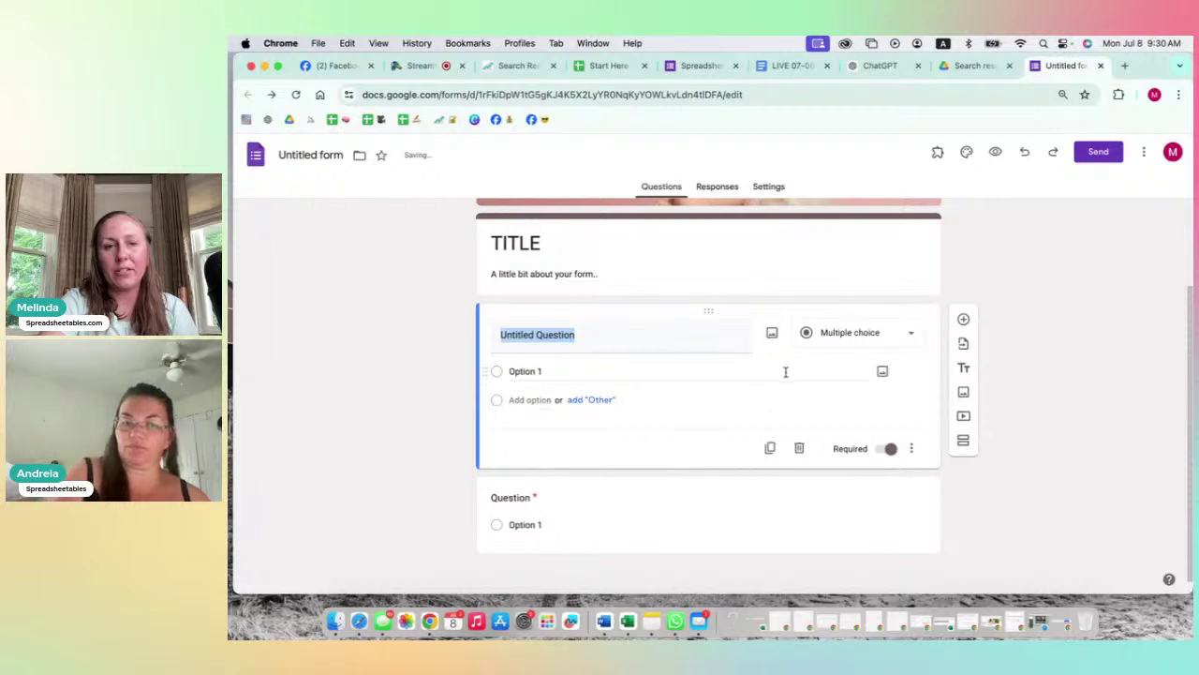
{"action": "left_click", "coordinate": [842, 333]}
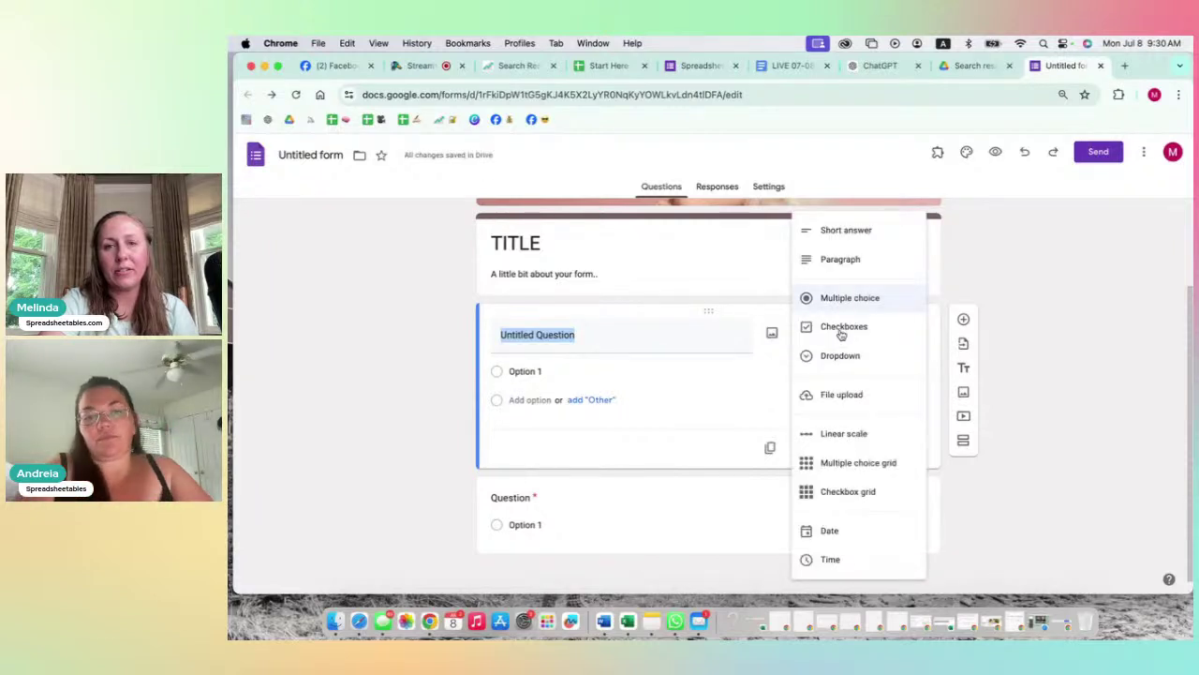
{"action": "left_click", "coordinate": [694, 370]}
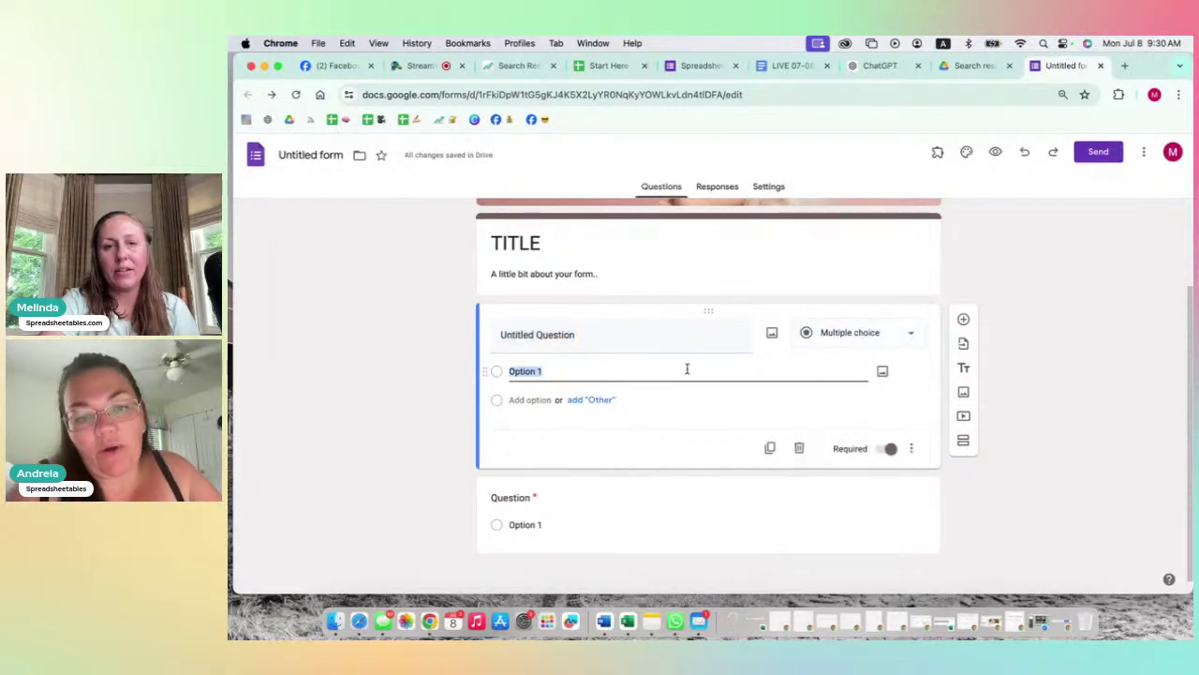
{"action": "left_click", "coordinate": [912, 449]}
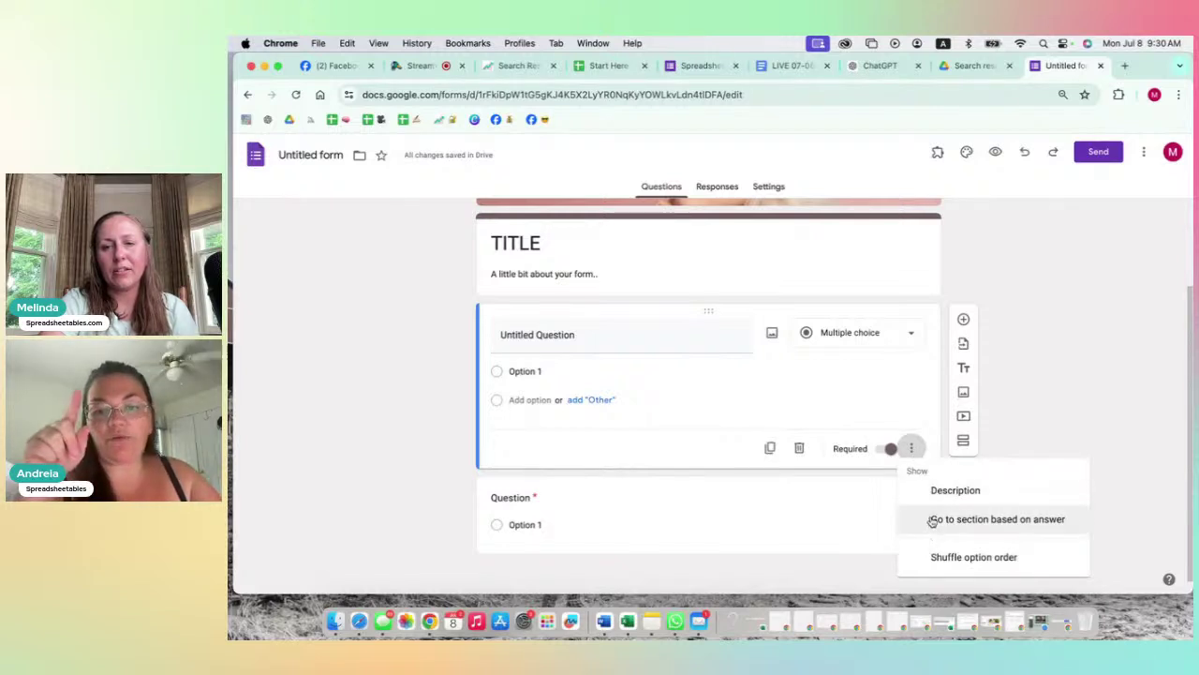
{"action": "left_click", "coordinate": [886, 367]}
{"action": "left_click", "coordinate": [895, 341]}
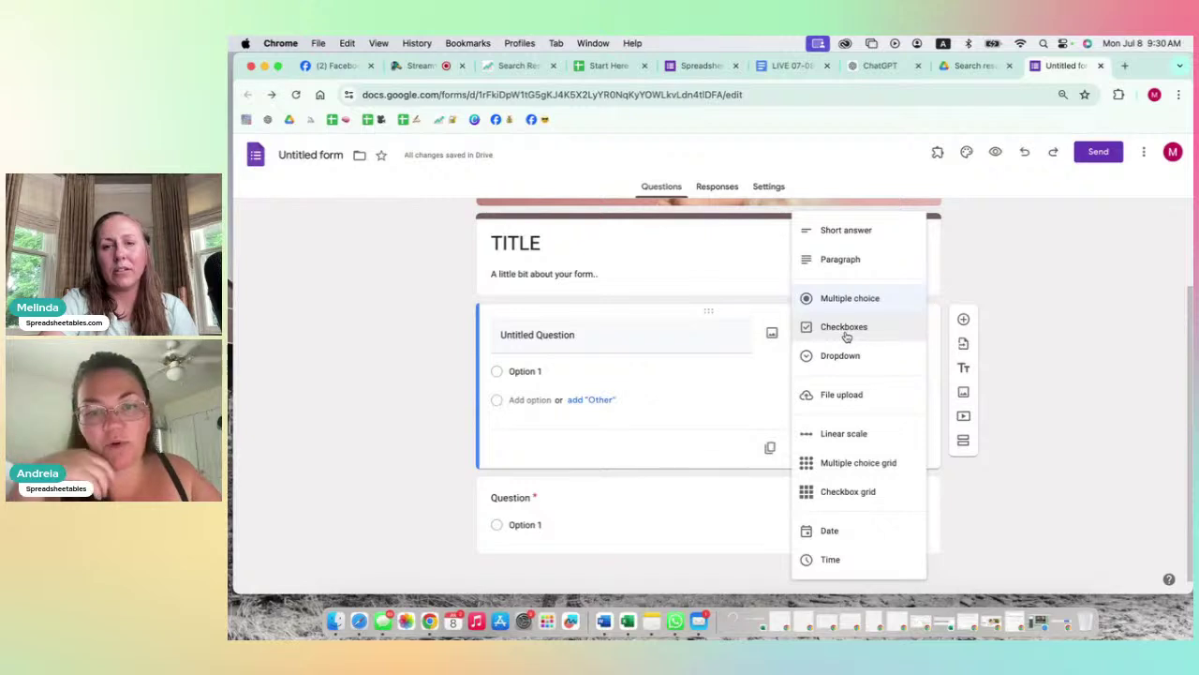
Step: Make the question a 1-to-5 linear scale labelled Hard at the low end and Easy at the high end
{"action": "left_click", "coordinate": [844, 436]}
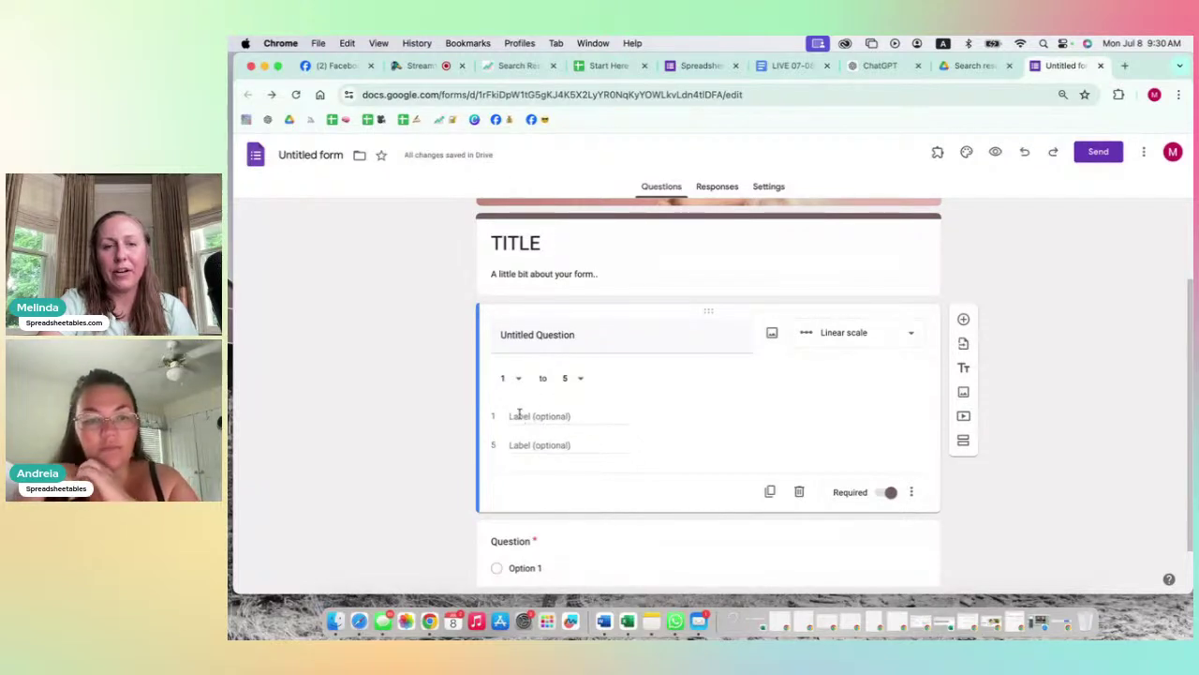
{"action": "left_click", "coordinate": [520, 415]}
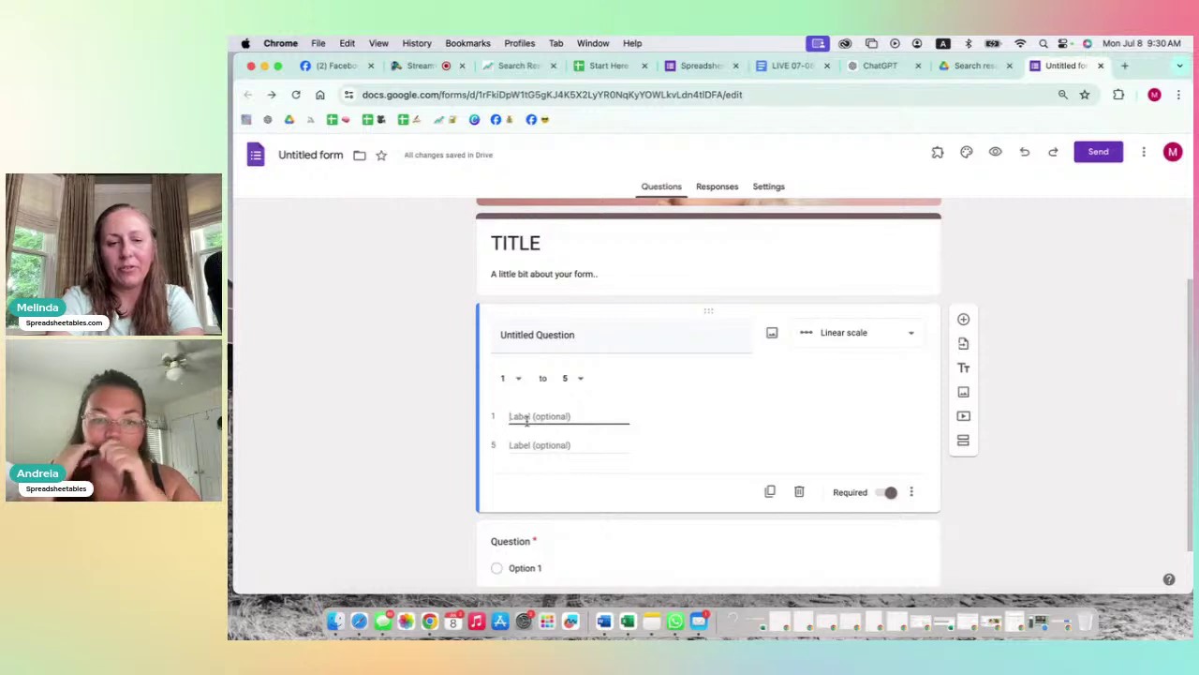
{"action": "type", "text": "Hard"}
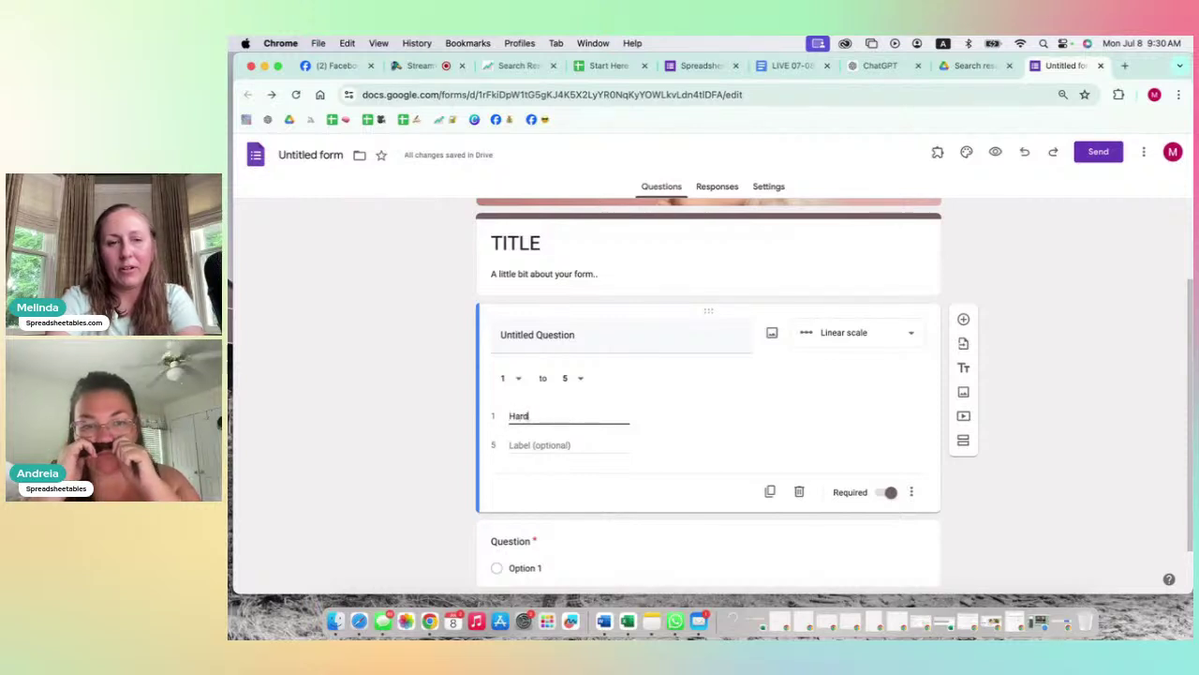
{"action": "left_click", "coordinate": [539, 445]}
{"action": "type", "text": "Somewhat"}
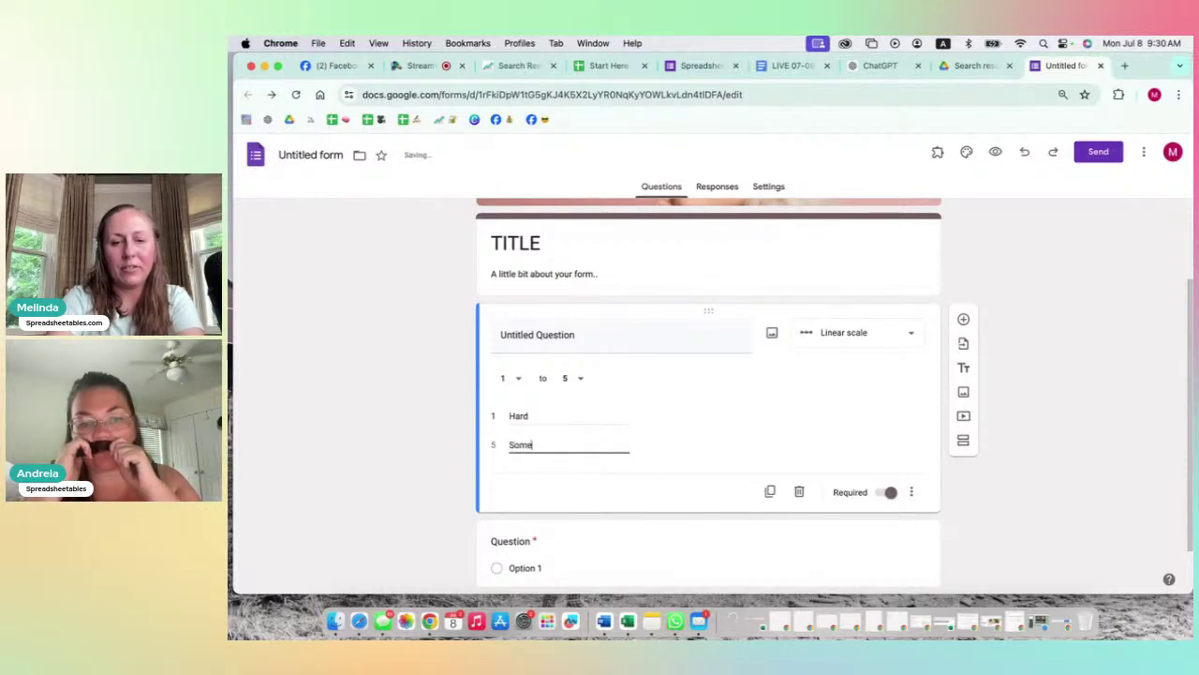
{"action": "key", "text": "BackSpace"}
{"action": "key", "text": "BackSpace"}
{"action": "key", "text": "BackSpace"}
{"action": "key", "text": "BackSpace"}
{"action": "key", "text": "BackSpace"}
{"action": "key", "text": "BackSpace"}
{"action": "key", "text": "BackSpace"}
{"action": "key", "text": "BackSpace"}
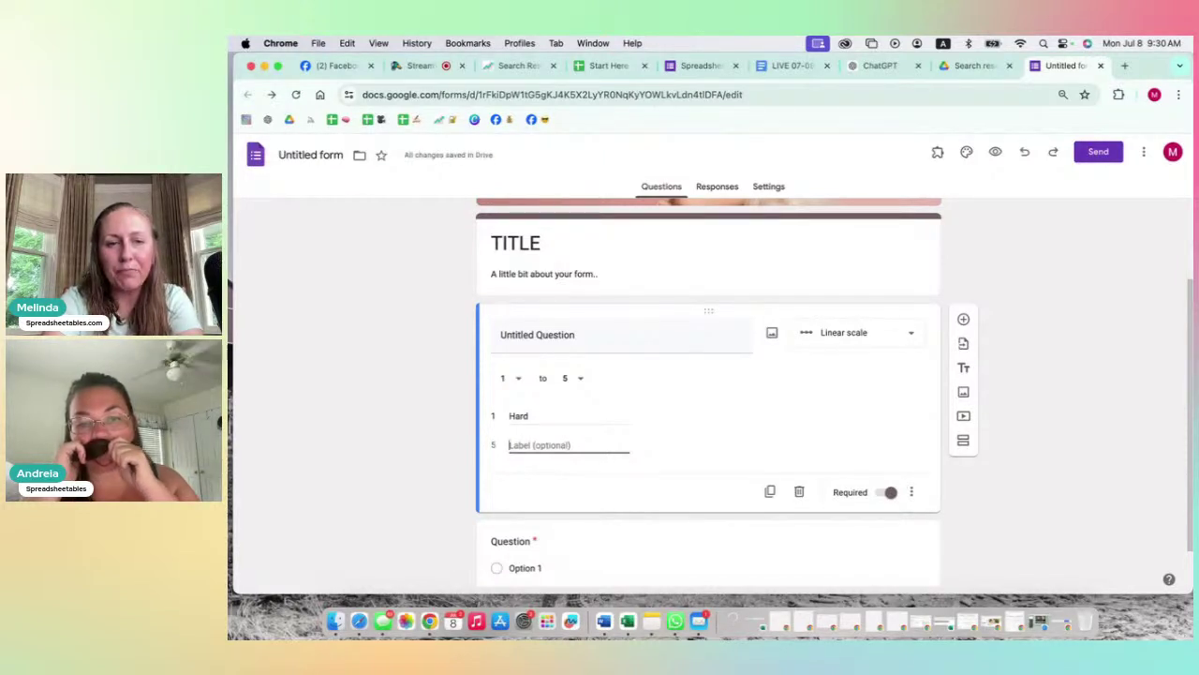
{"action": "type", "text": "E"}
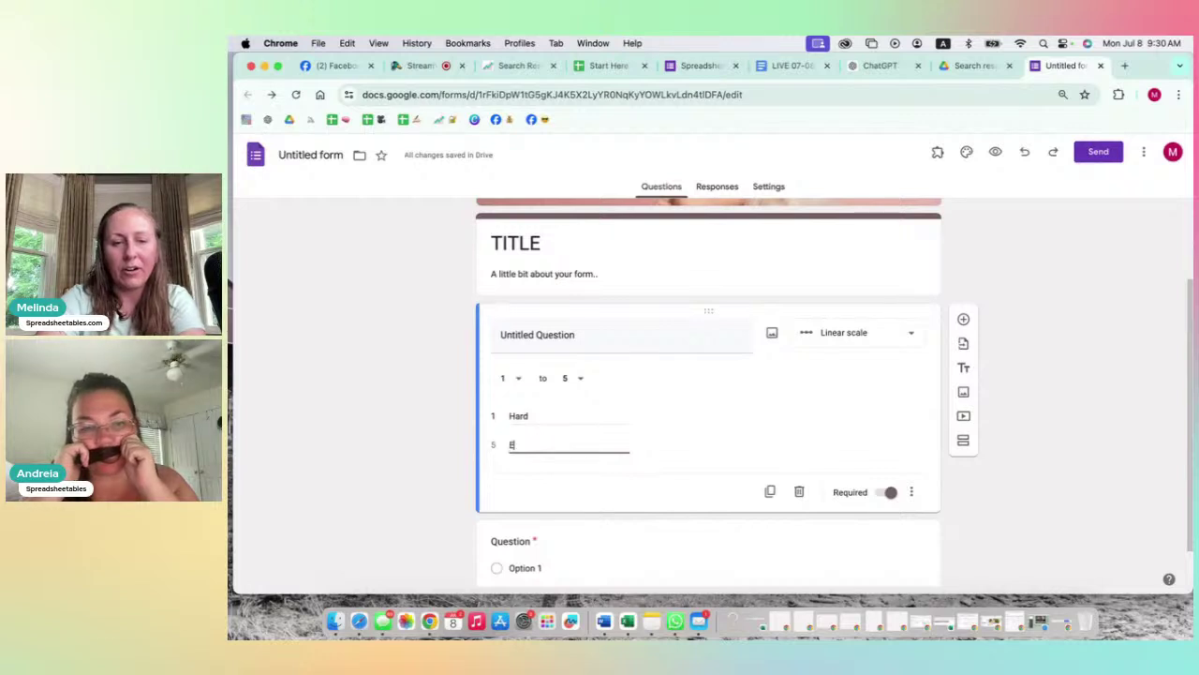
{"action": "type", "text": "asy"}
Step: Title the question 'What is your experience with easy of use for the templates?'
{"action": "left_click", "coordinate": [573, 336]}
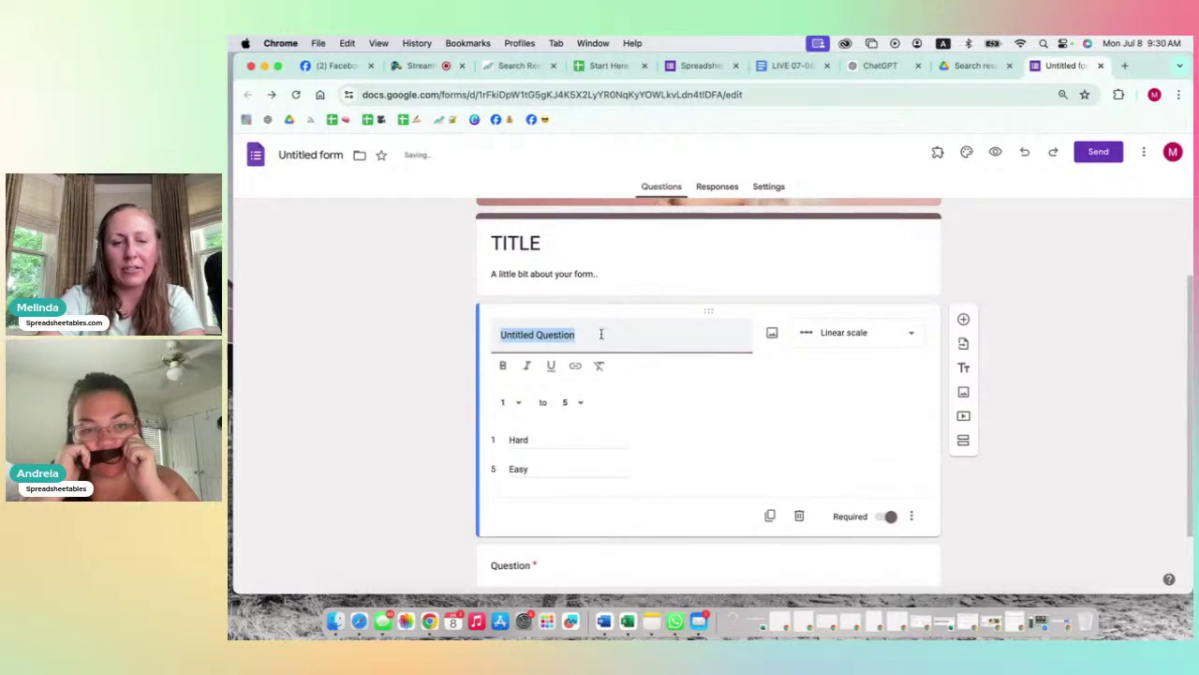
{"action": "type", "text": "How"}
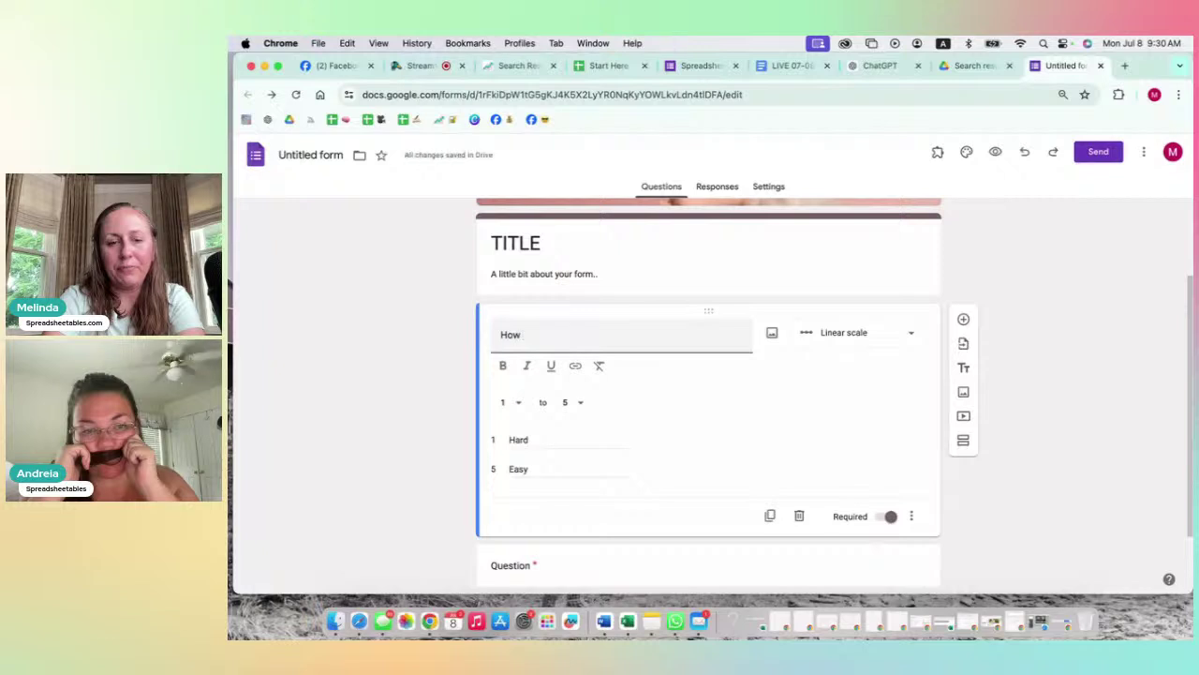
{"action": "key", "text": "BackSpace"}
{"action": "key", "text": "BackSpace"}
{"action": "key", "text": "BackSpace"}
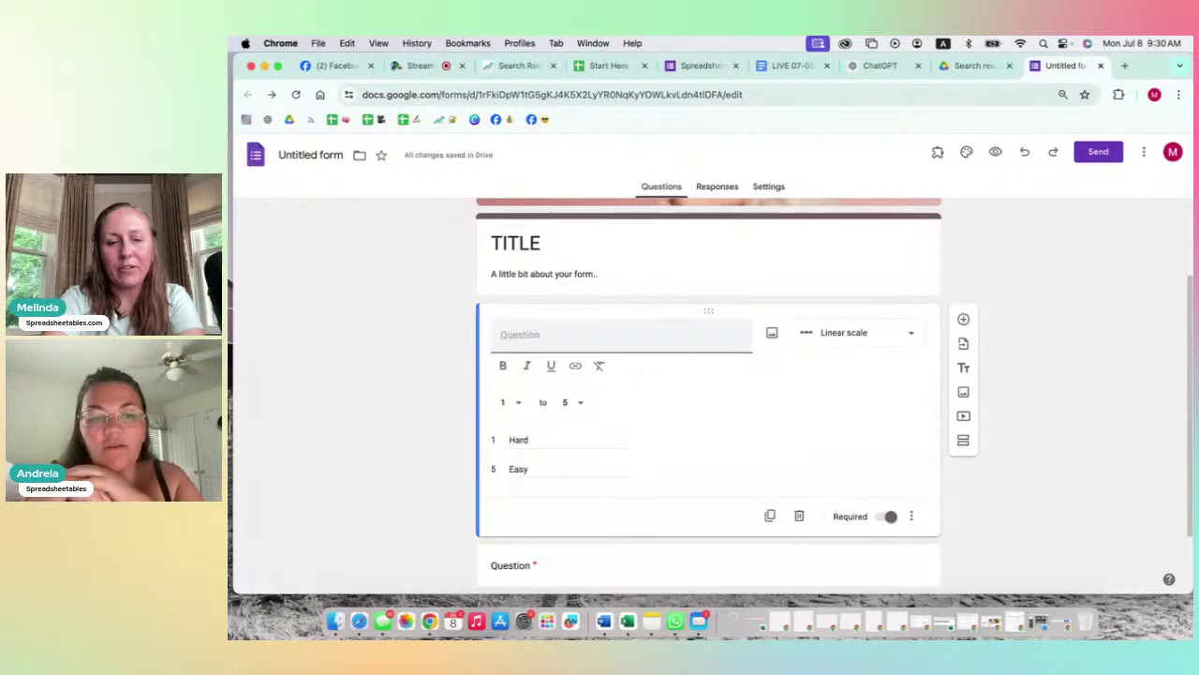
{"action": "type", "text": "What is"}
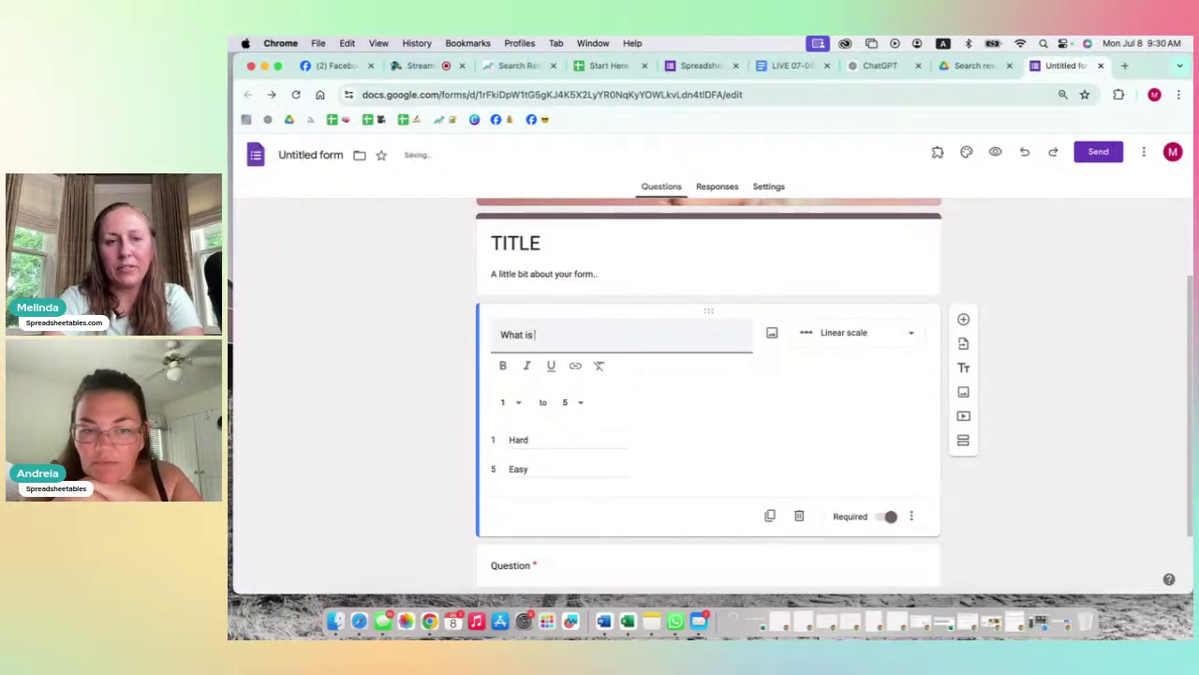
{"action": "type", "text": " your experie"}
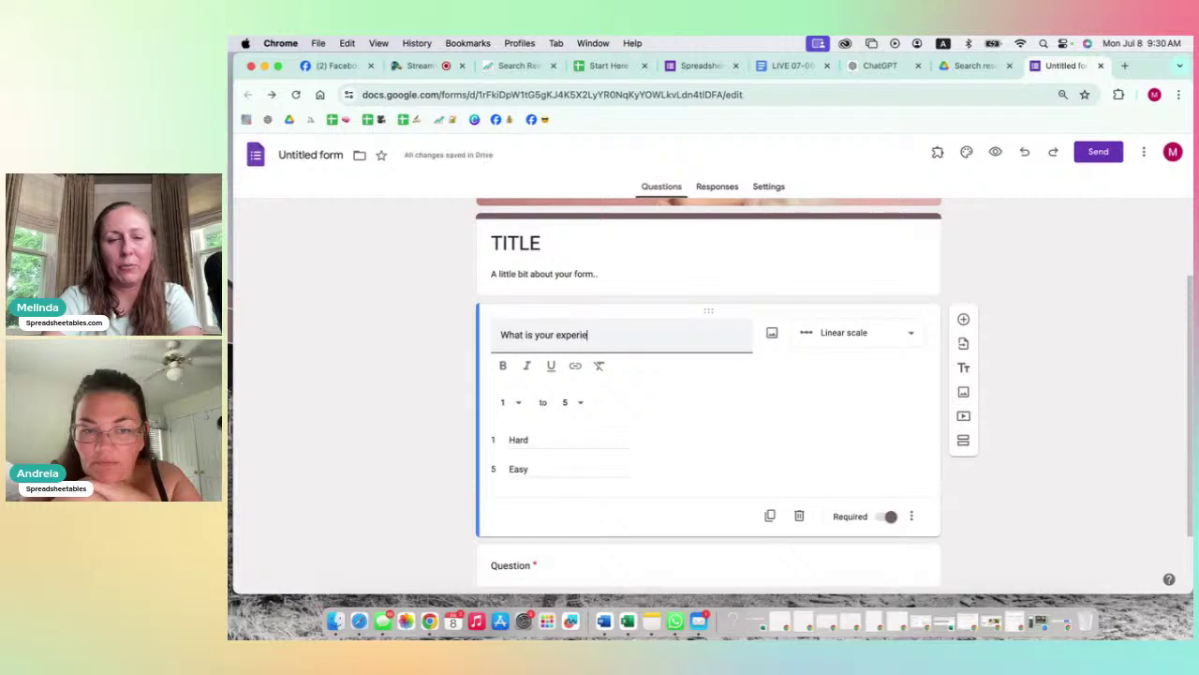
{"action": "type", "text": "nce"}
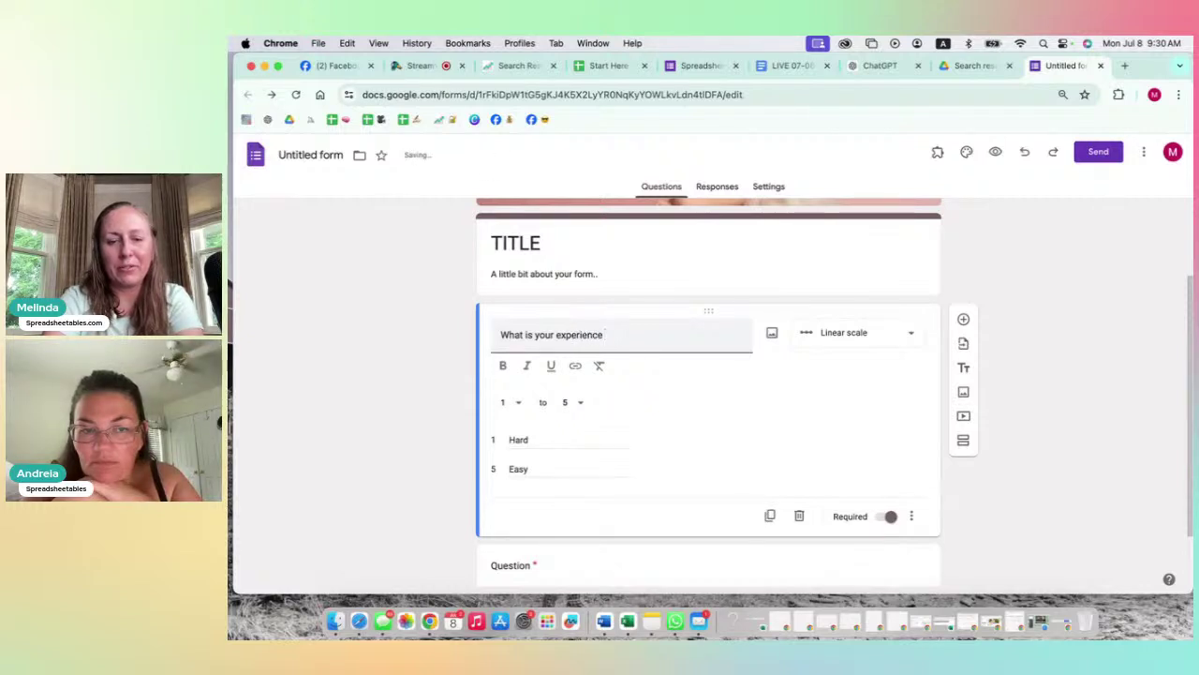
{"action": "type", "text": " with easy of"}
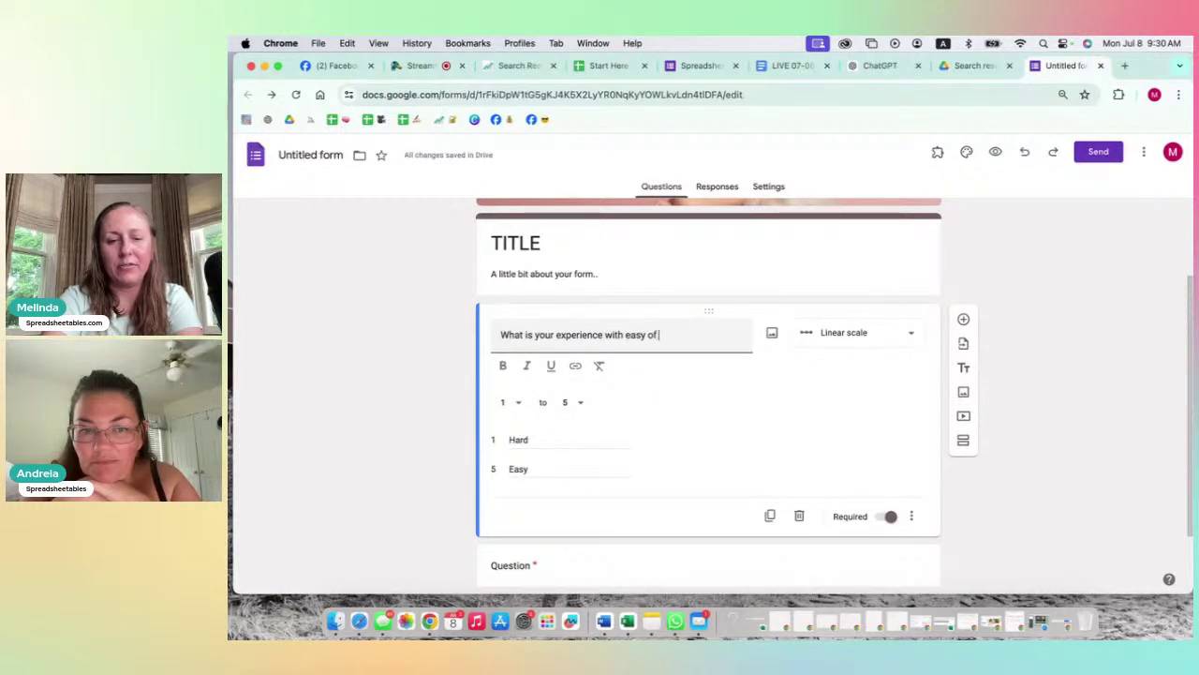
{"action": "type", "text": " use for the te"}
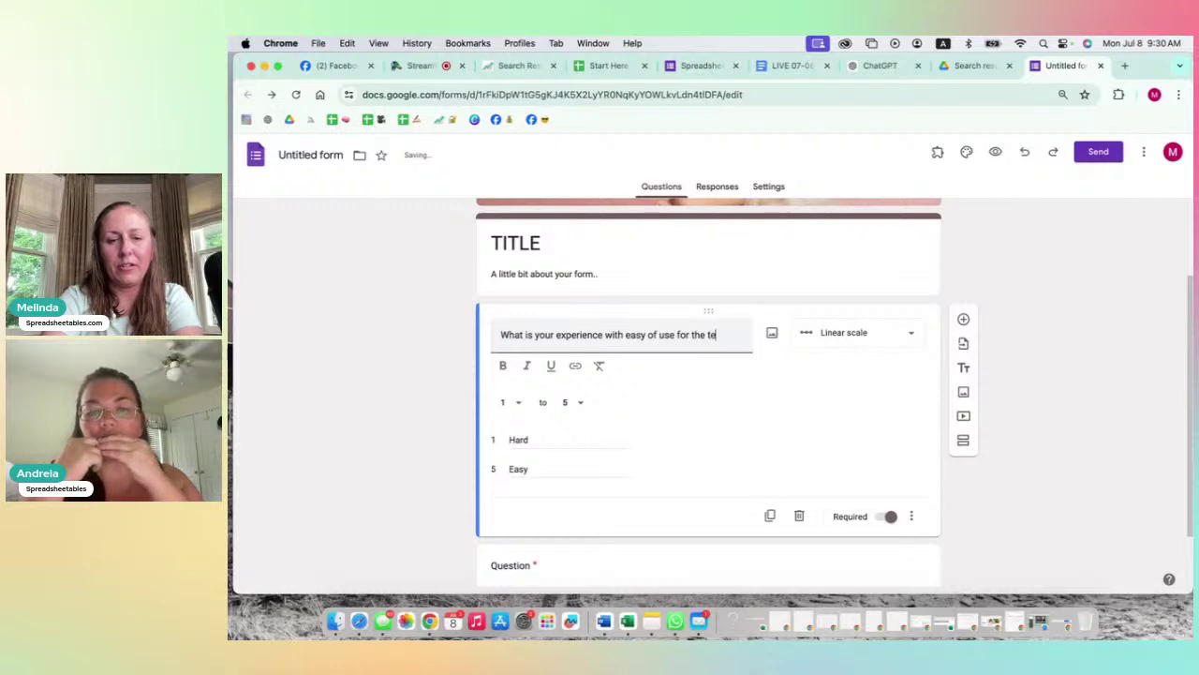
{"action": "type", "text": "mplates?"}
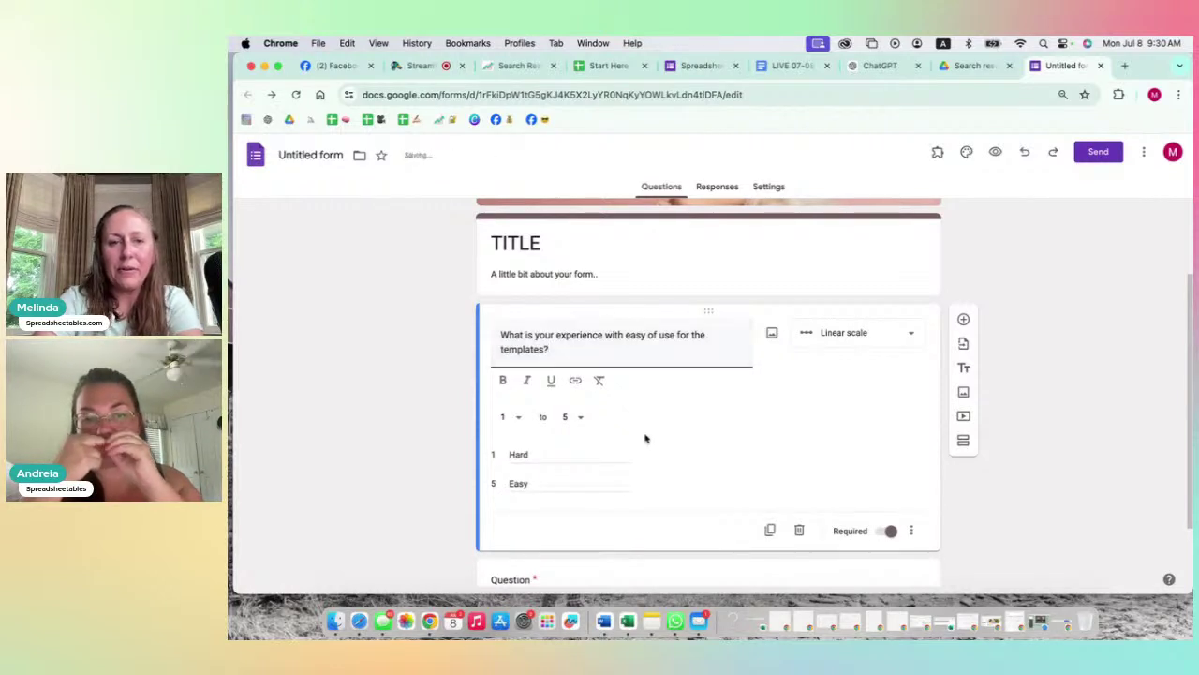
{"action": "left_click", "coordinate": [1016, 485]}
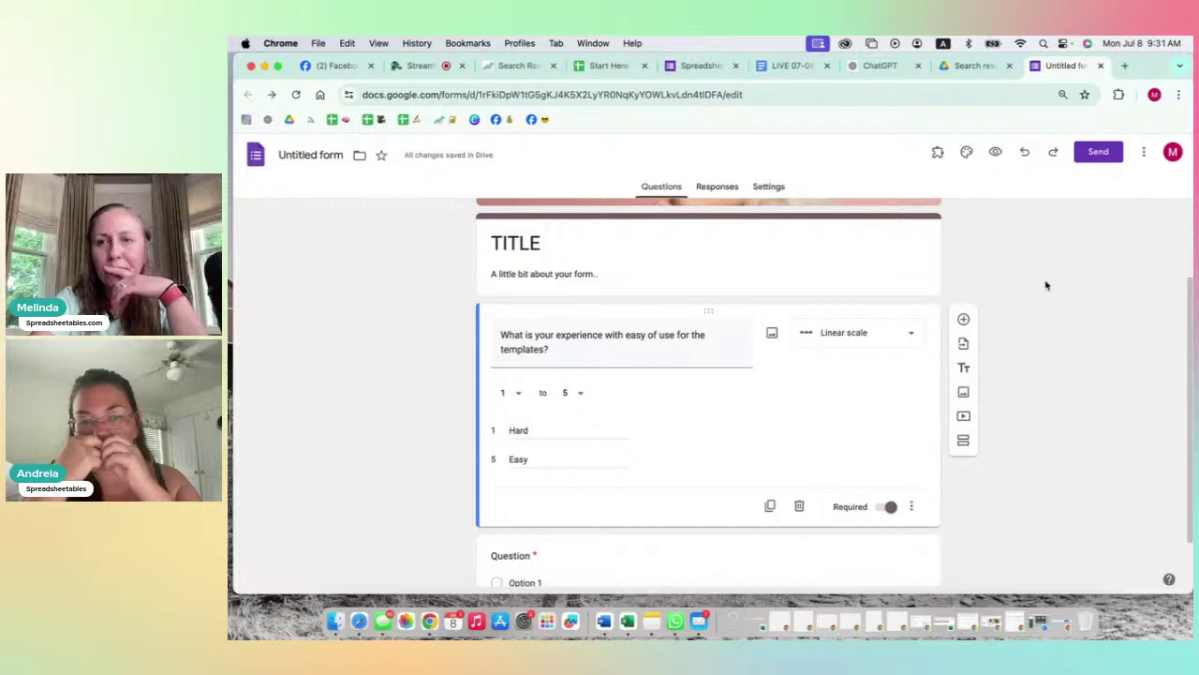
Step: In the form preview, try ratings 5 down to 1 on the ease-of-use scale, then return to the editor
{"action": "left_click", "coordinate": [999, 152]}
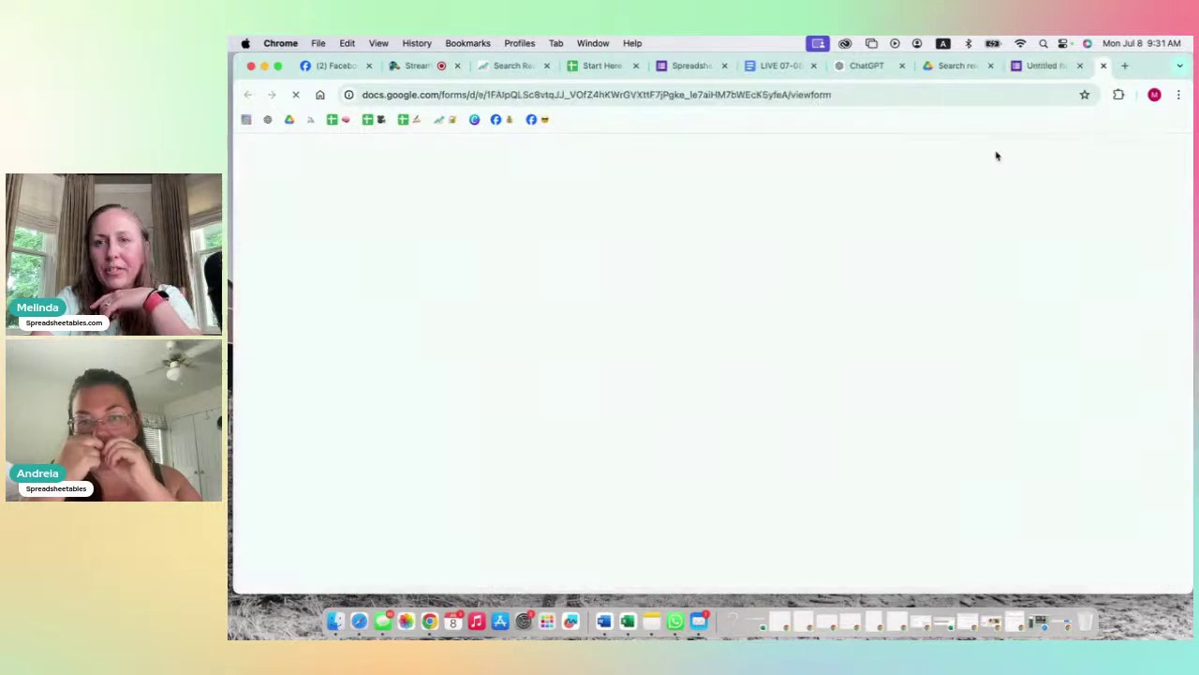
{"action": "scroll", "coordinate": [770, 405], "scroll_direction": "down", "scroll_amount": 2}
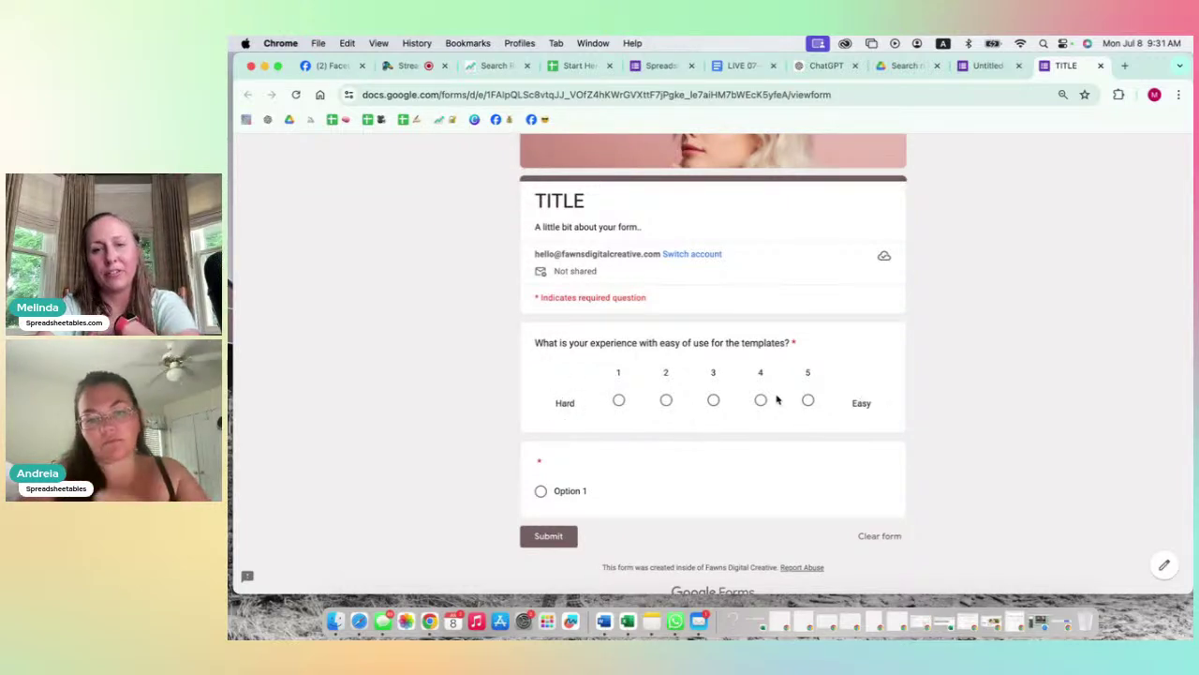
{"action": "left_click", "coordinate": [808, 401]}
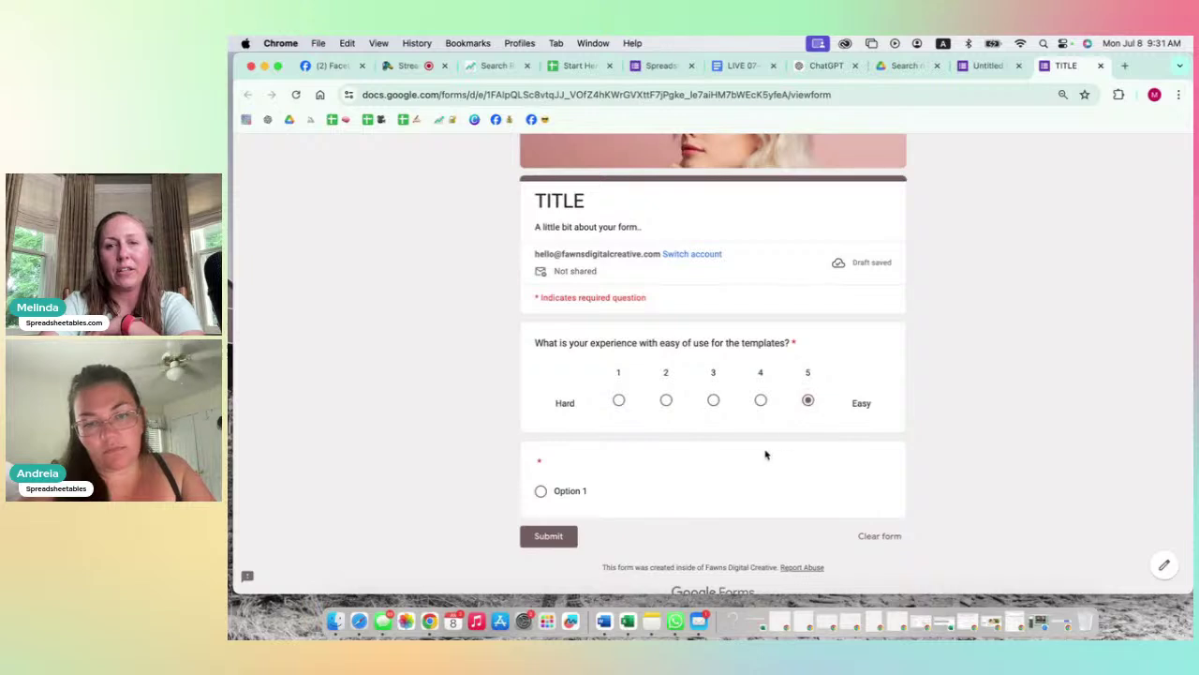
{"action": "left_click", "coordinate": [760, 400]}
{"action": "left_click", "coordinate": [713, 400]}
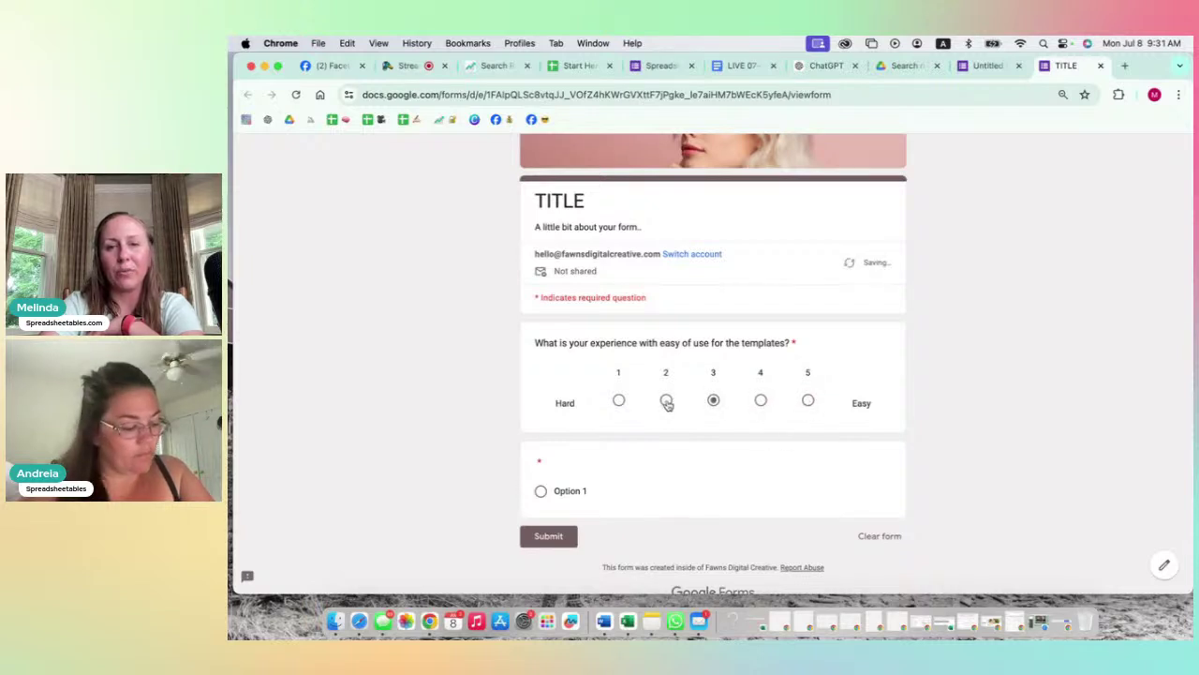
{"action": "left_click", "coordinate": [666, 400]}
{"action": "left_click", "coordinate": [620, 401]}
{"action": "scroll", "coordinate": [819, 325], "scroll_direction": "up", "scroll_amount": 2}
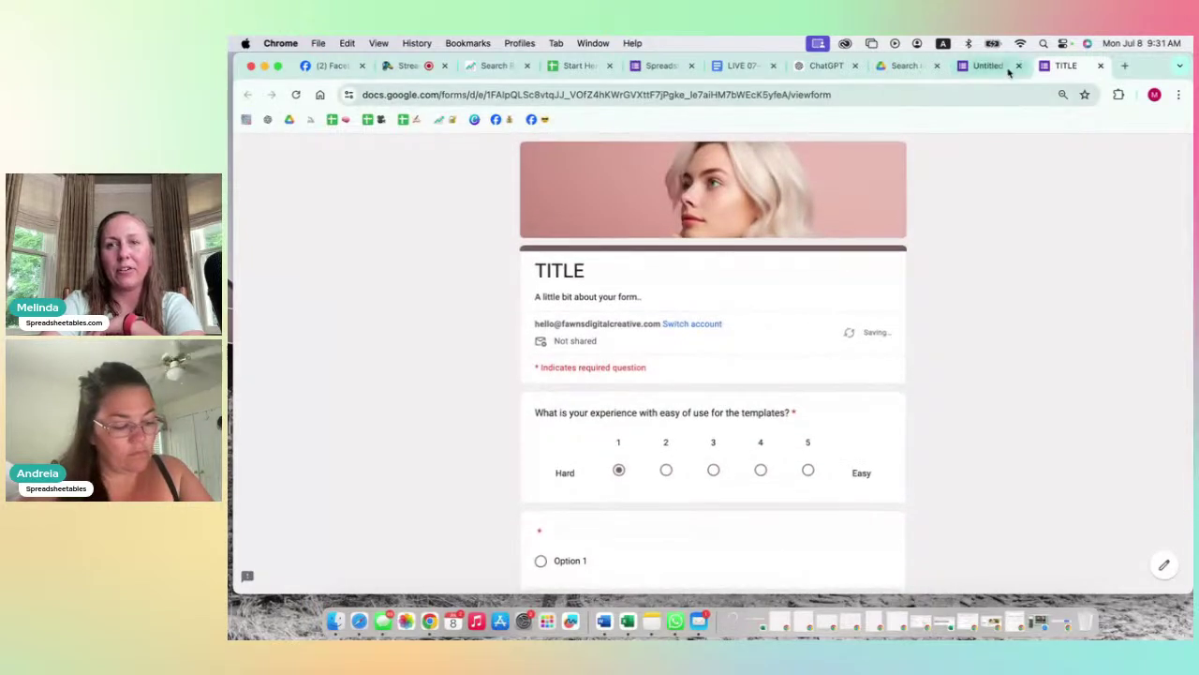
{"action": "left_click", "coordinate": [976, 68]}
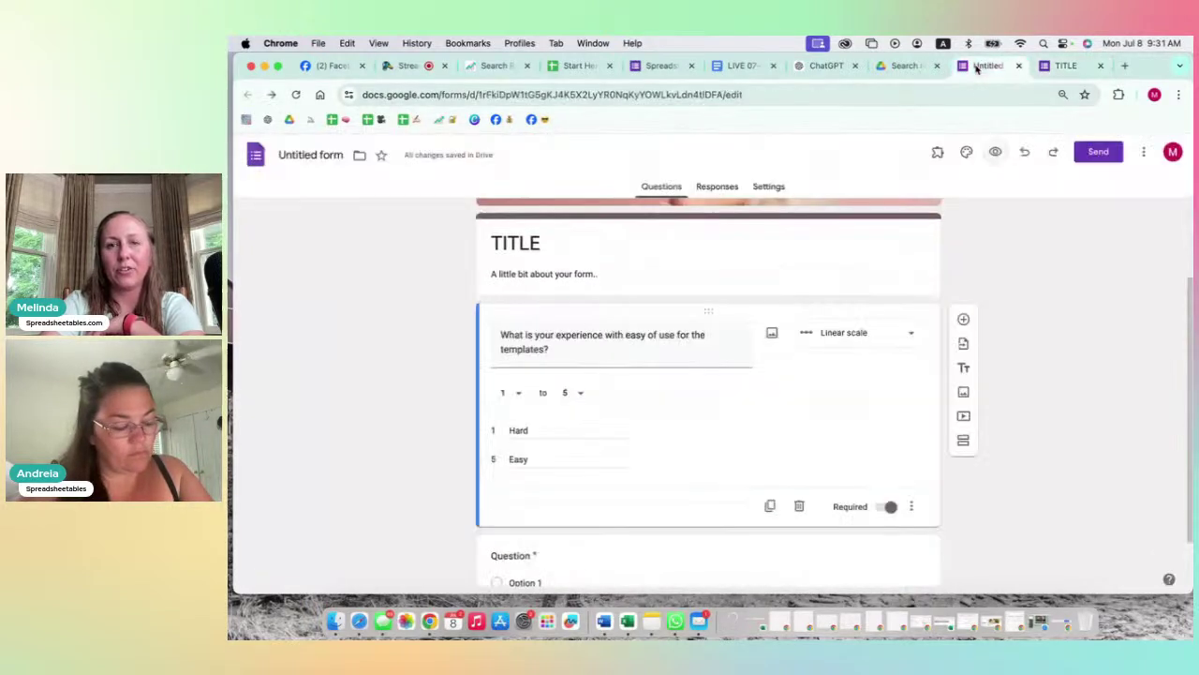
Step: Try Multiple choice grid, Checkbox grid and Short answer as the question type
{"action": "left_click", "coordinate": [842, 339]}
{"action": "left_click", "coordinate": [852, 400]}
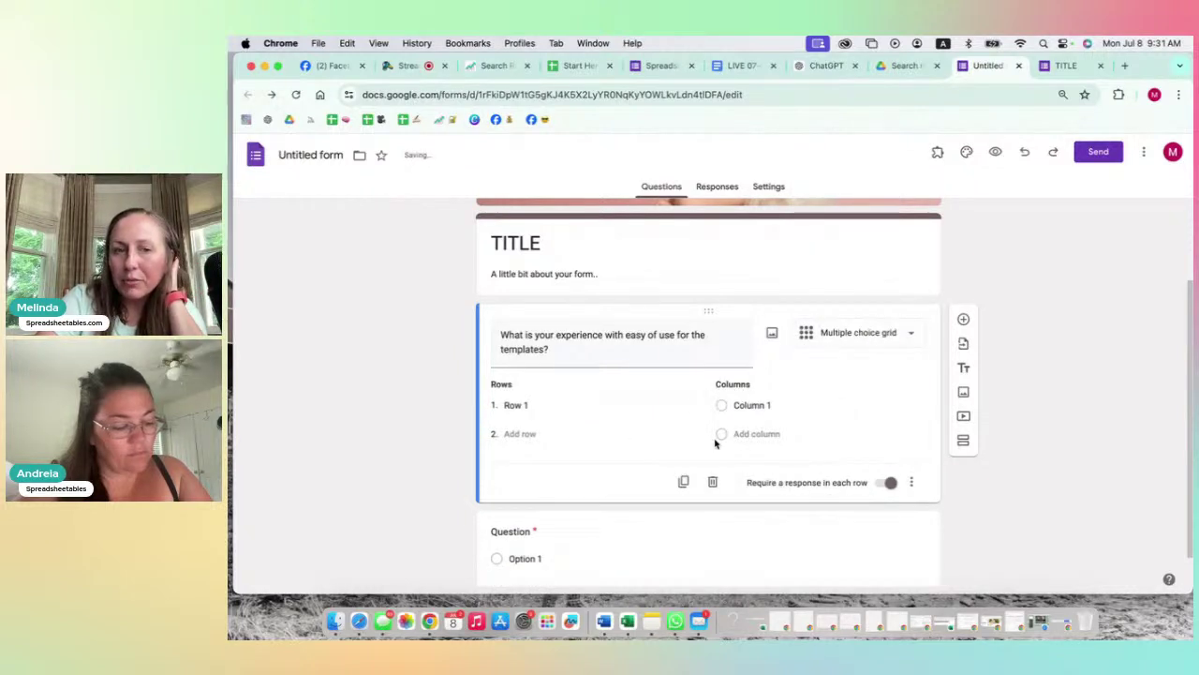
{"action": "left_click", "coordinate": [866, 340]}
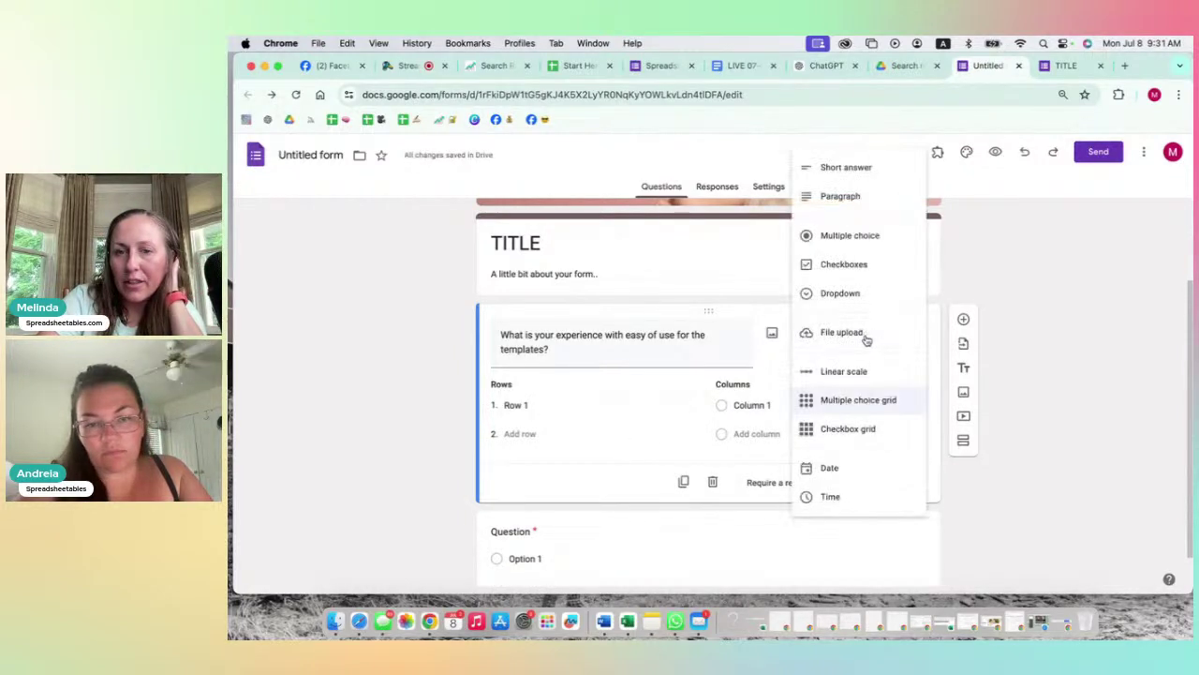
{"action": "left_click", "coordinate": [669, 389]}
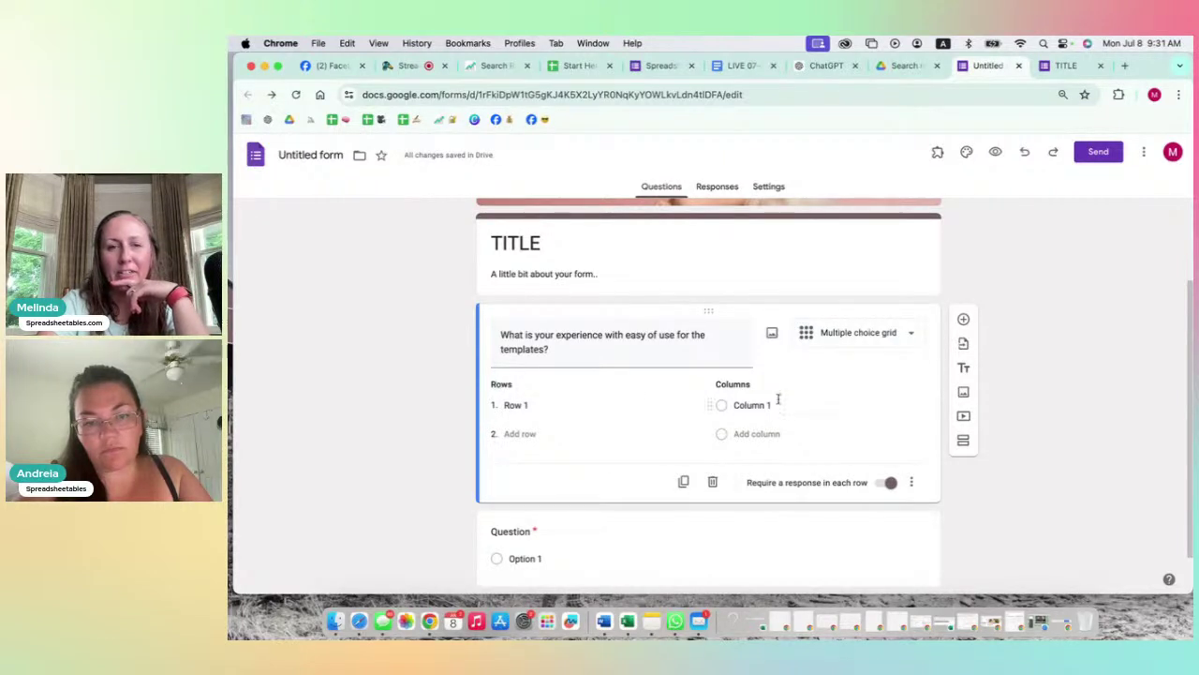
{"action": "left_click", "coordinate": [884, 333]}
{"action": "left_click", "coordinate": [845, 436]}
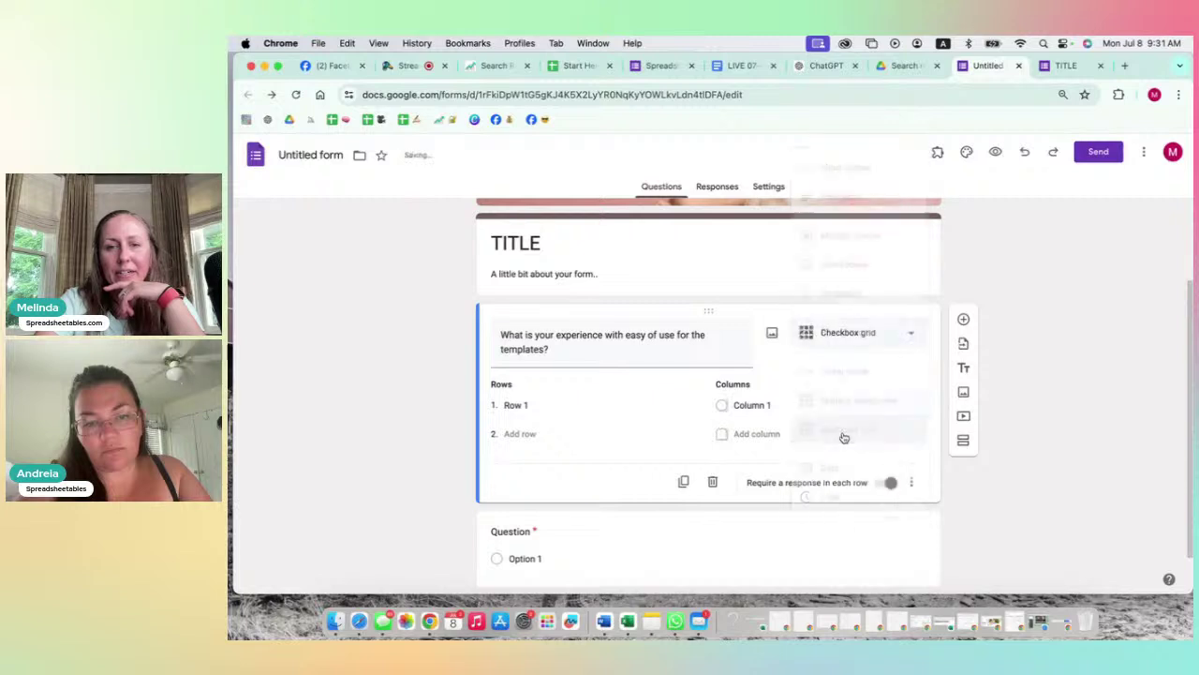
{"action": "left_click", "coordinate": [856, 341]}
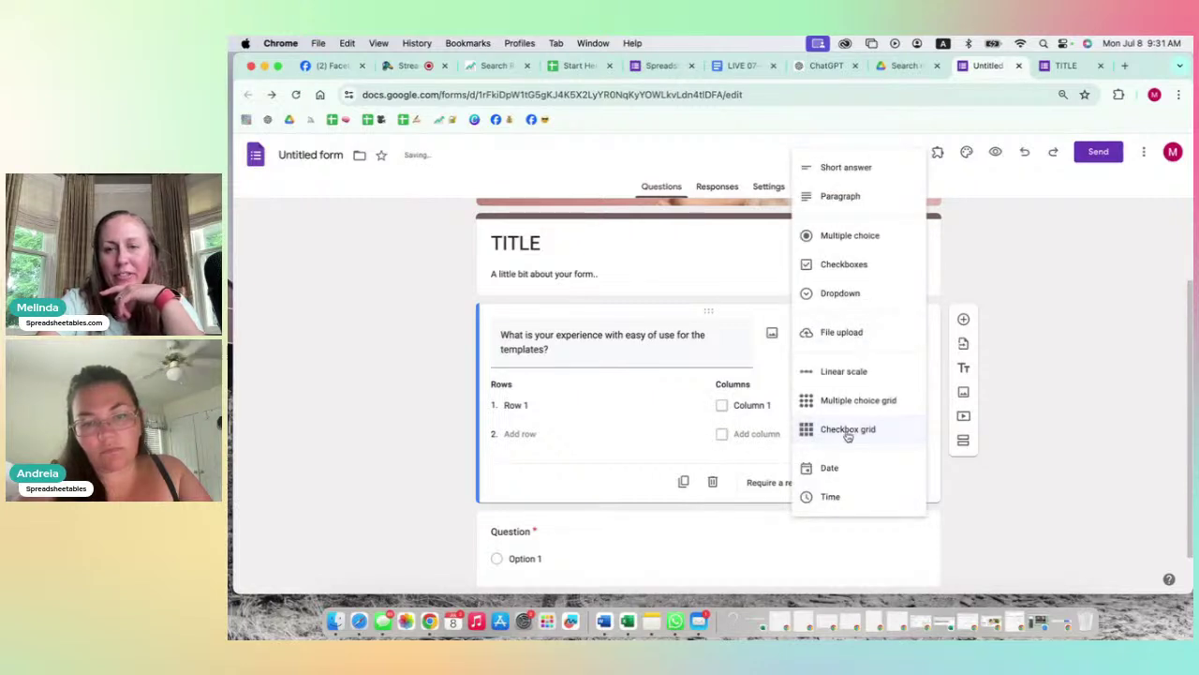
{"action": "left_click", "coordinate": [853, 168]}
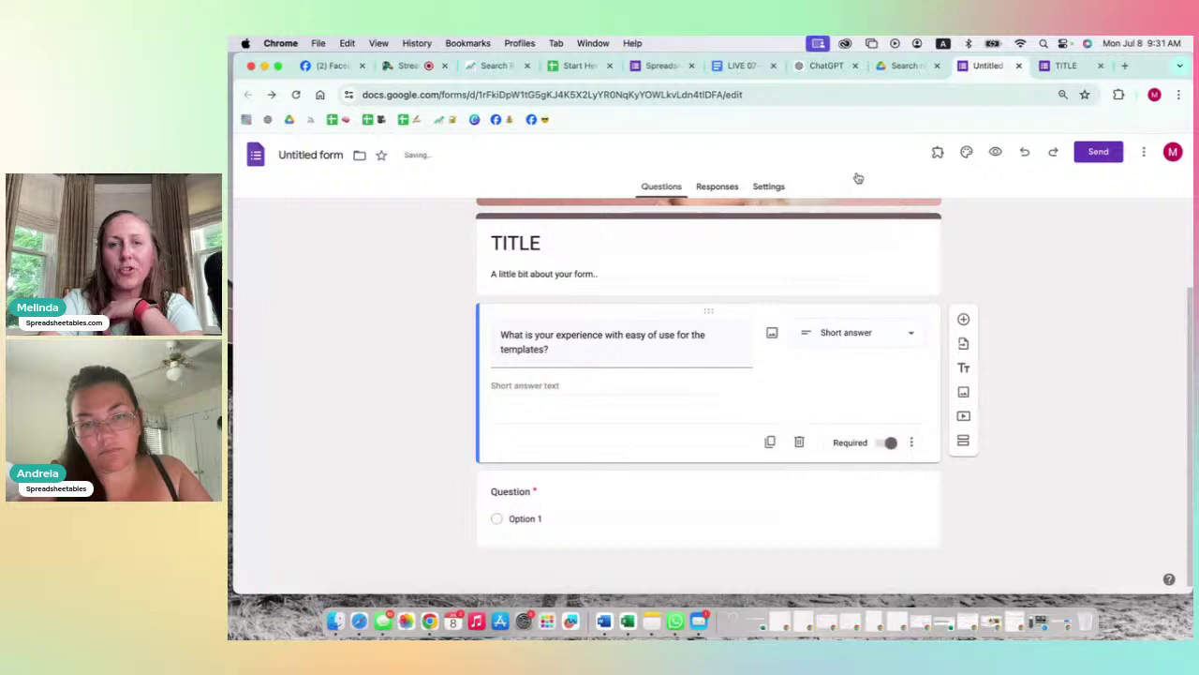
Step: Settle on Paragraph as the question type after briefly switching back to Short answer
{"action": "left_click", "coordinate": [869, 331]}
{"action": "left_click", "coordinate": [846, 262]}
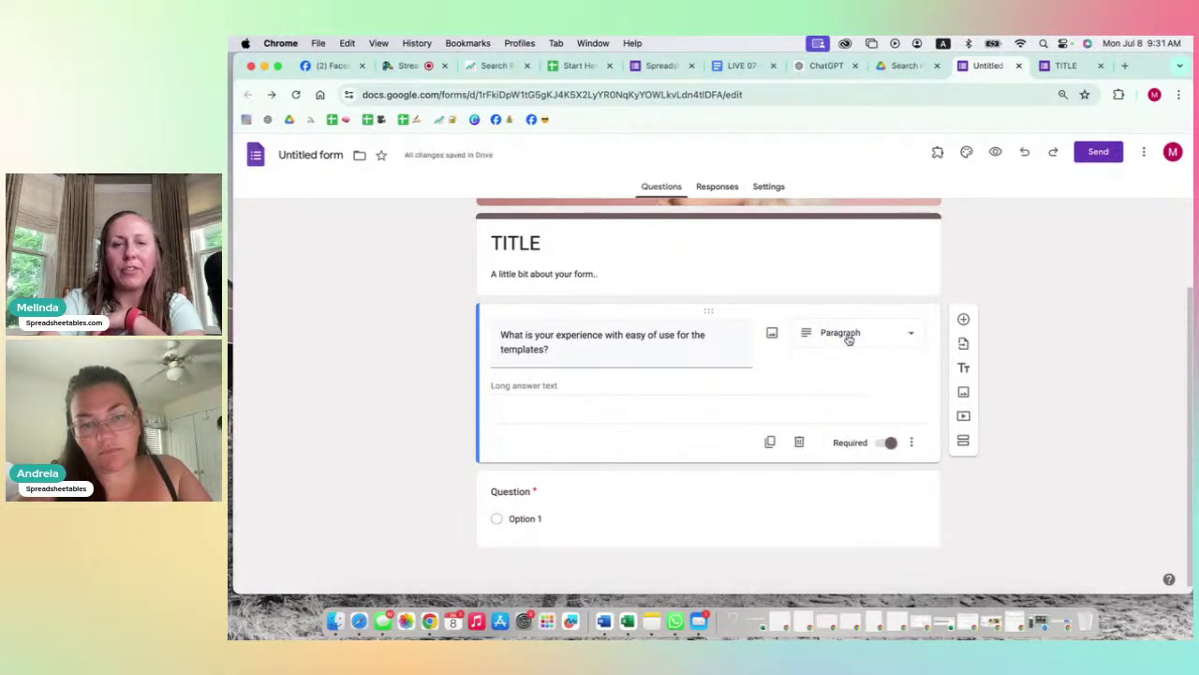
{"action": "left_click", "coordinate": [848, 339]}
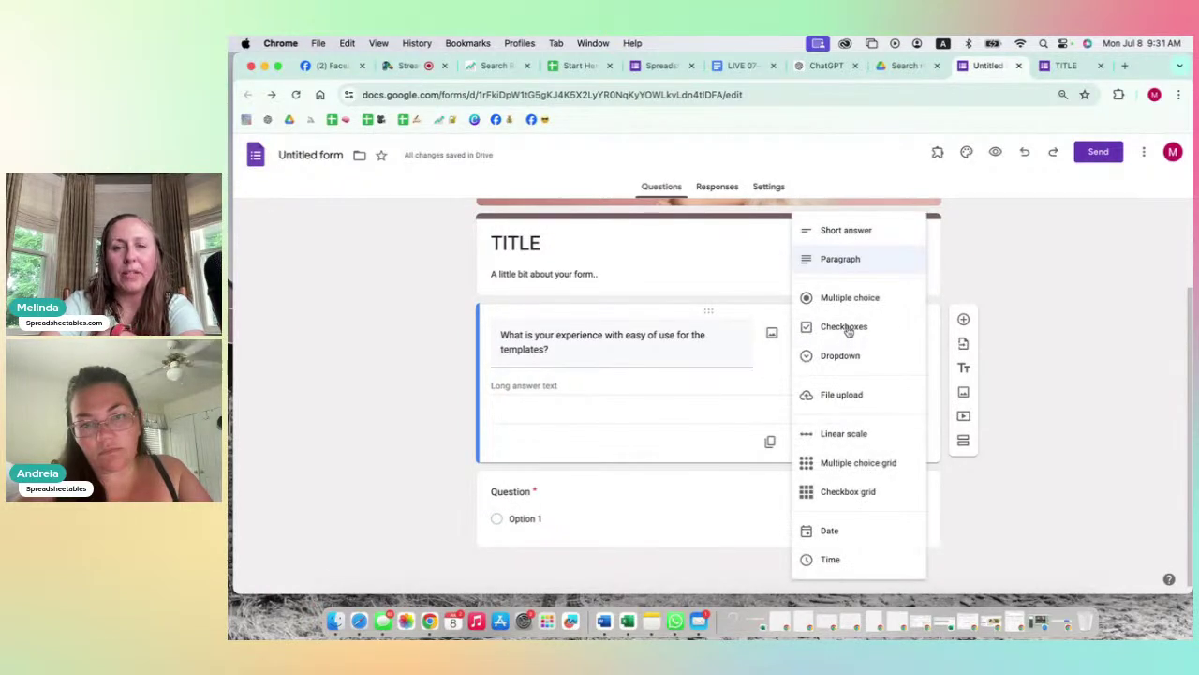
{"action": "left_click", "coordinate": [850, 262]}
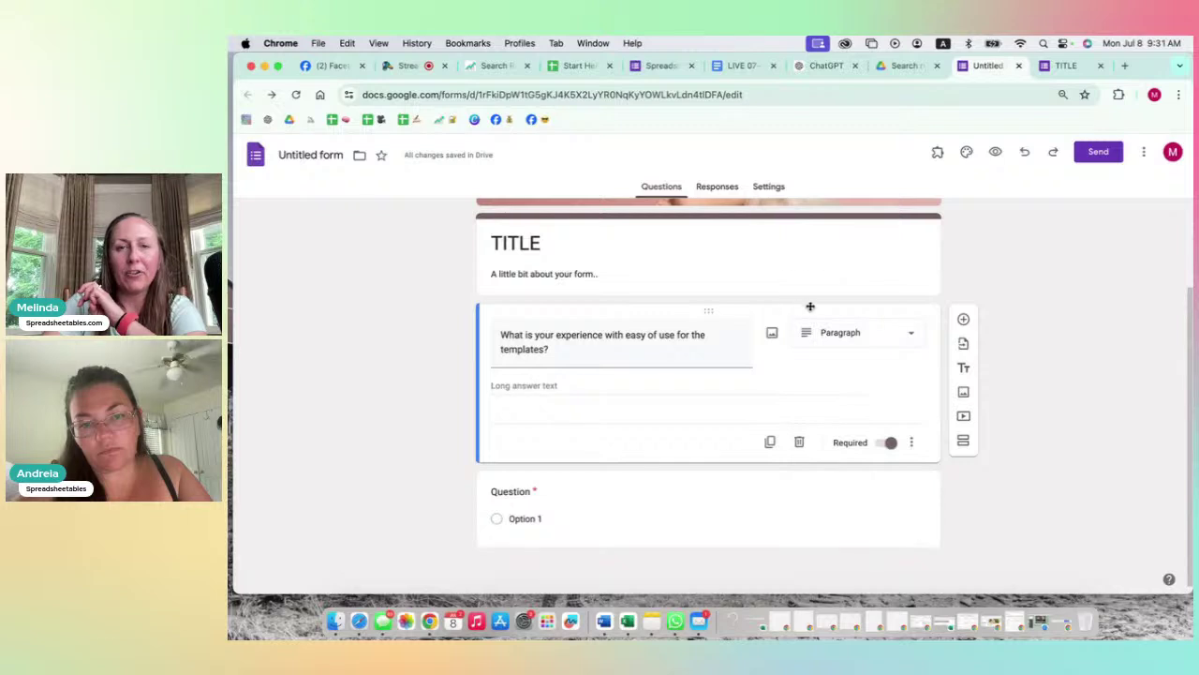
{"action": "left_click", "coordinate": [843, 332]}
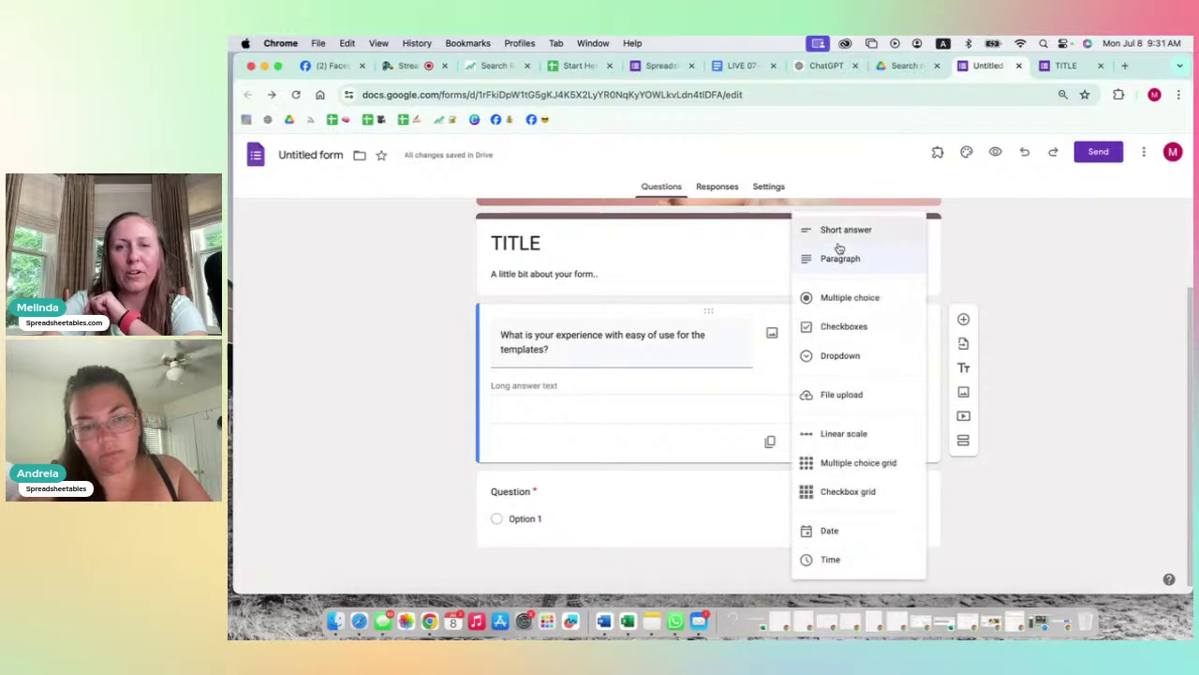
{"action": "left_click", "coordinate": [841, 237]}
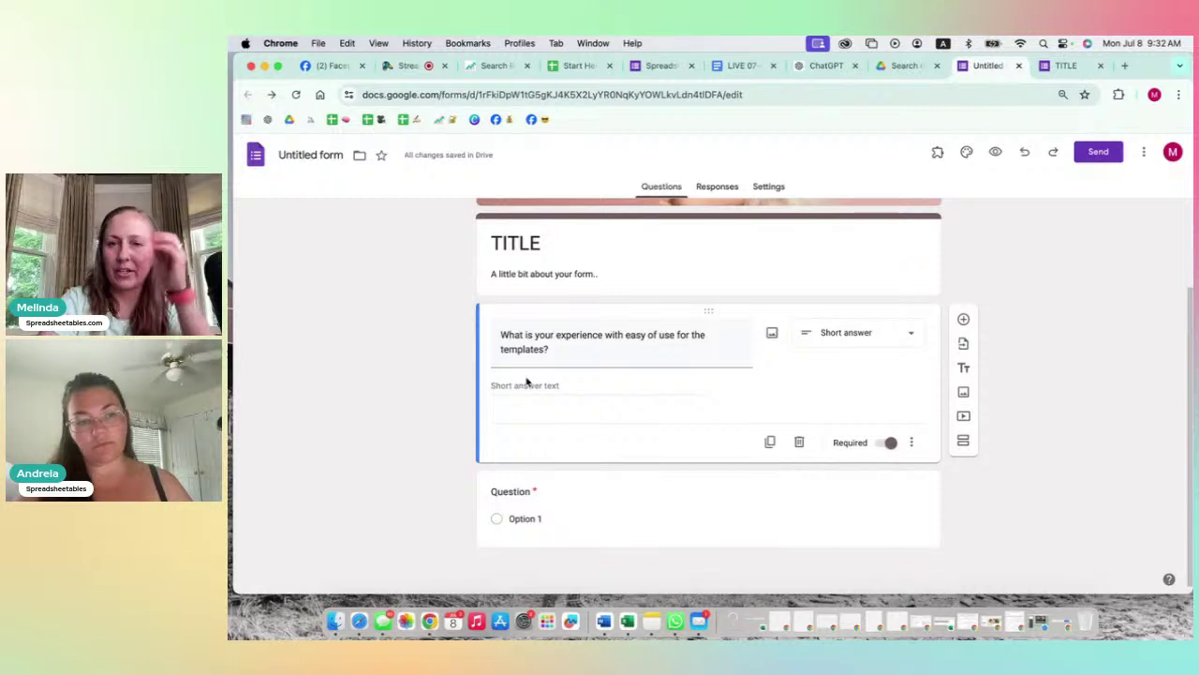
{"action": "left_click", "coordinate": [843, 338]}
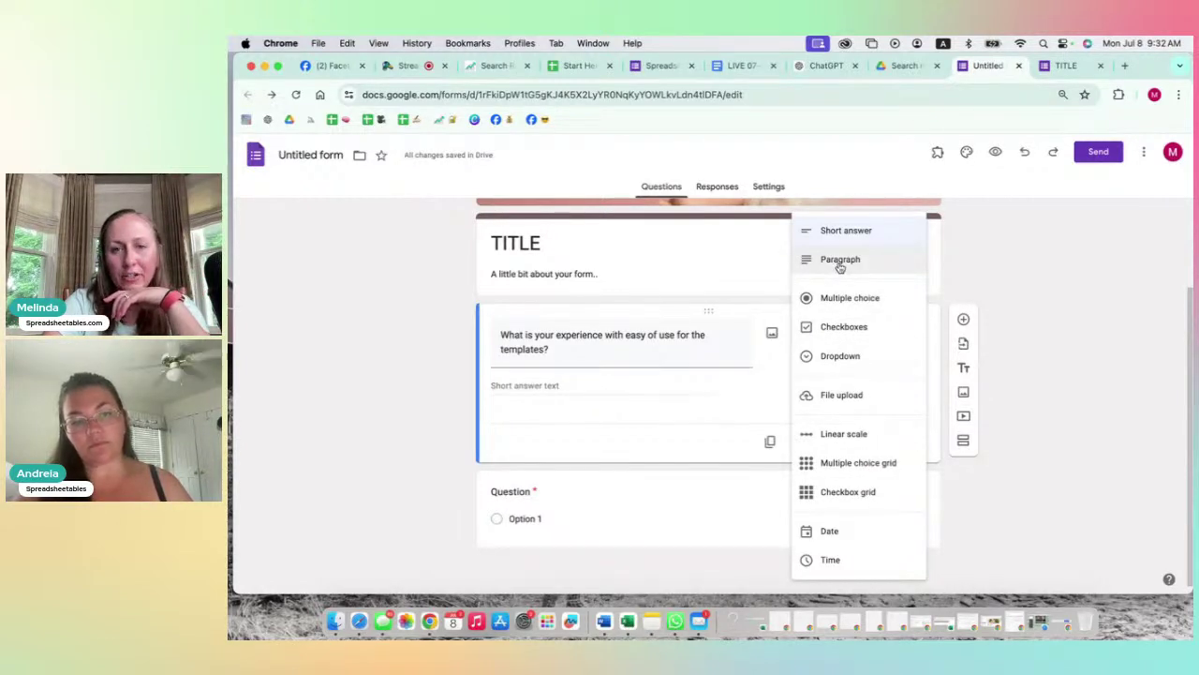
{"action": "left_click", "coordinate": [841, 263]}
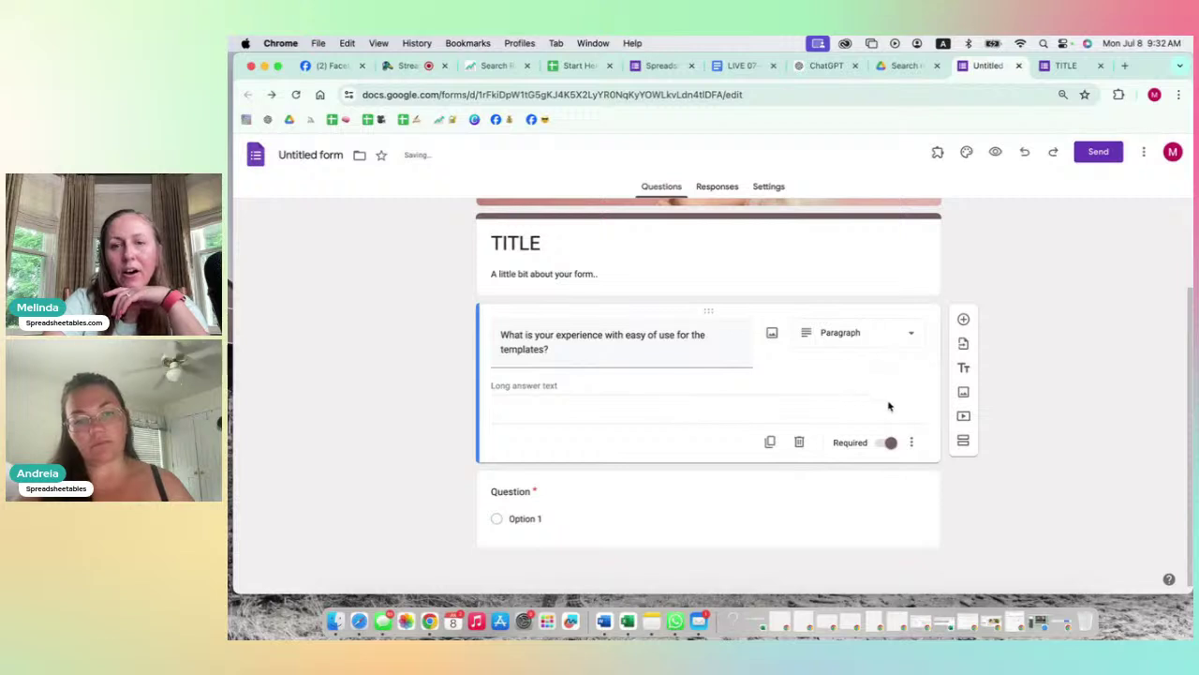
Step: Review the question wording and its extra options menu without changes
{"action": "left_click", "coordinate": [913, 442]}
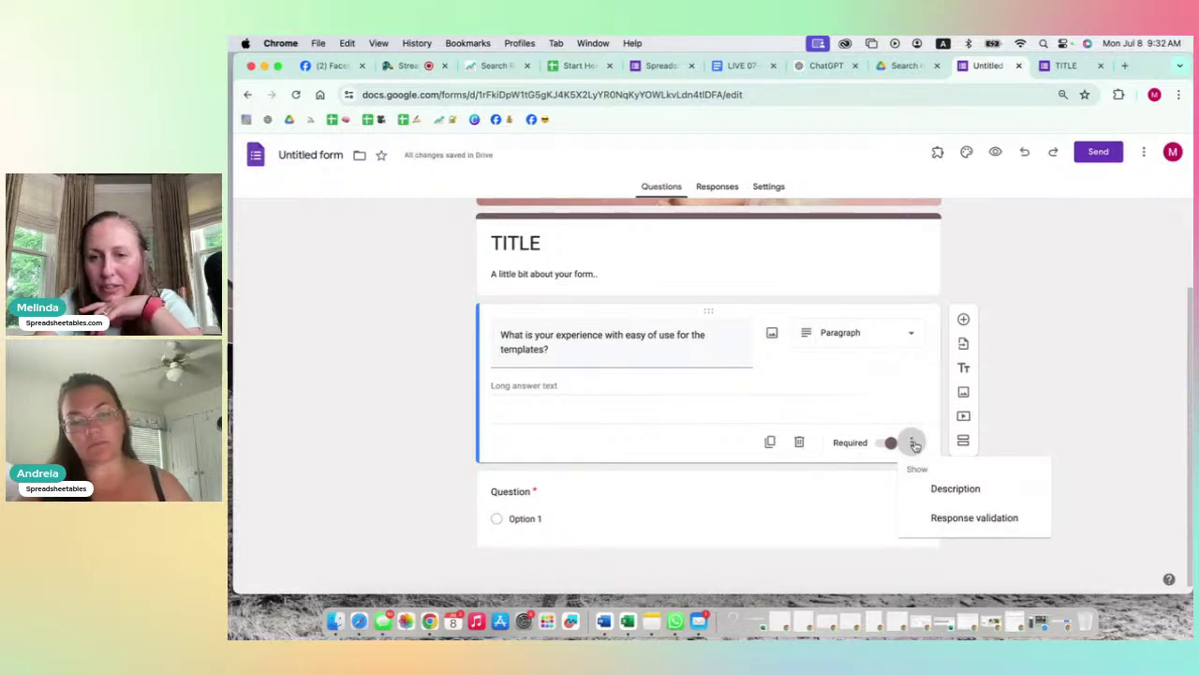
{"action": "left_click", "coordinate": [907, 407]}
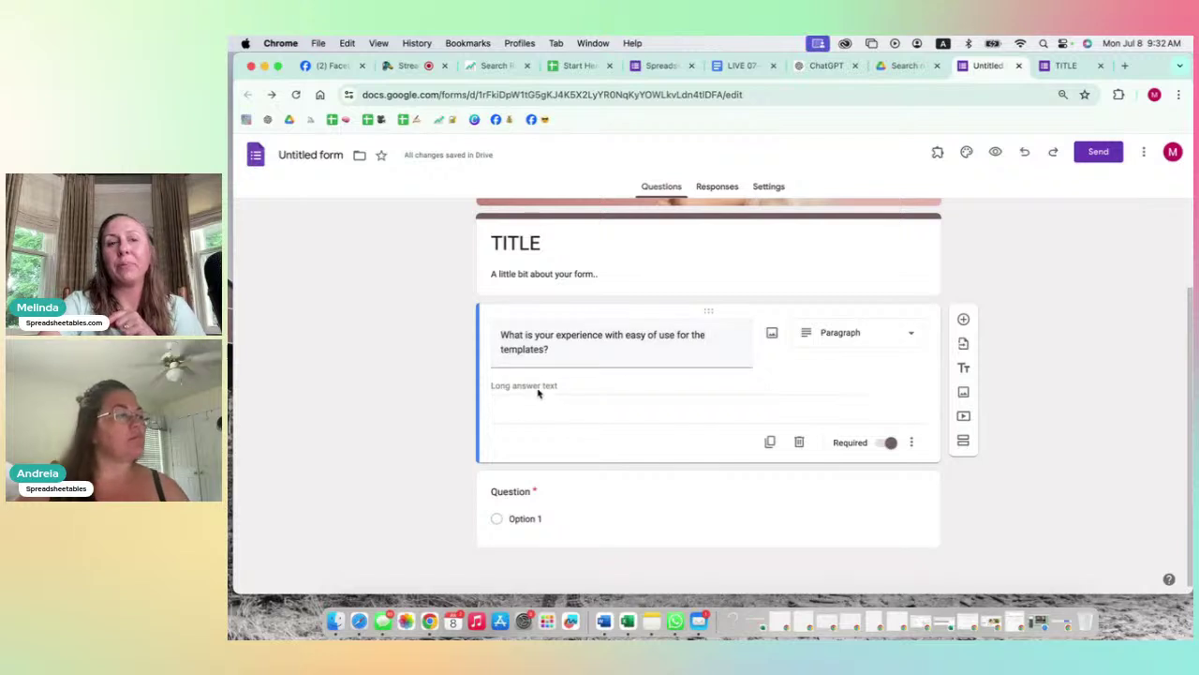
{"action": "triple_click", "coordinate": [560, 355]}
{"action": "left_click", "coordinate": [561, 355]}
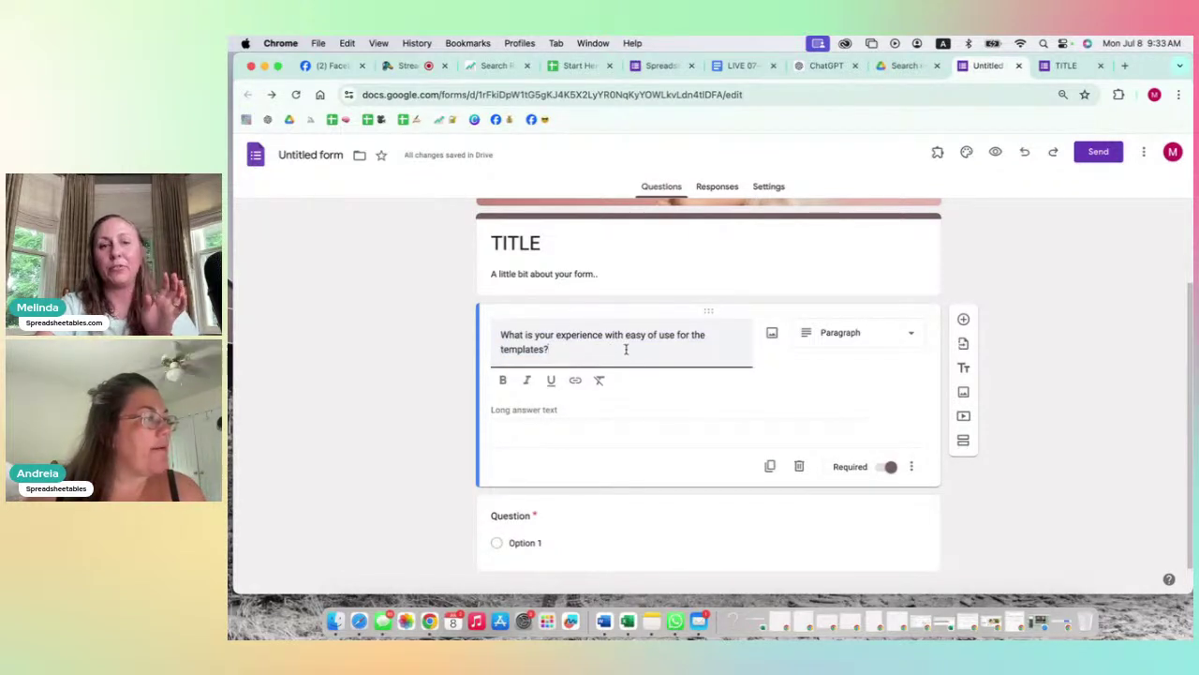
{"action": "left_click", "coordinate": [554, 411]}
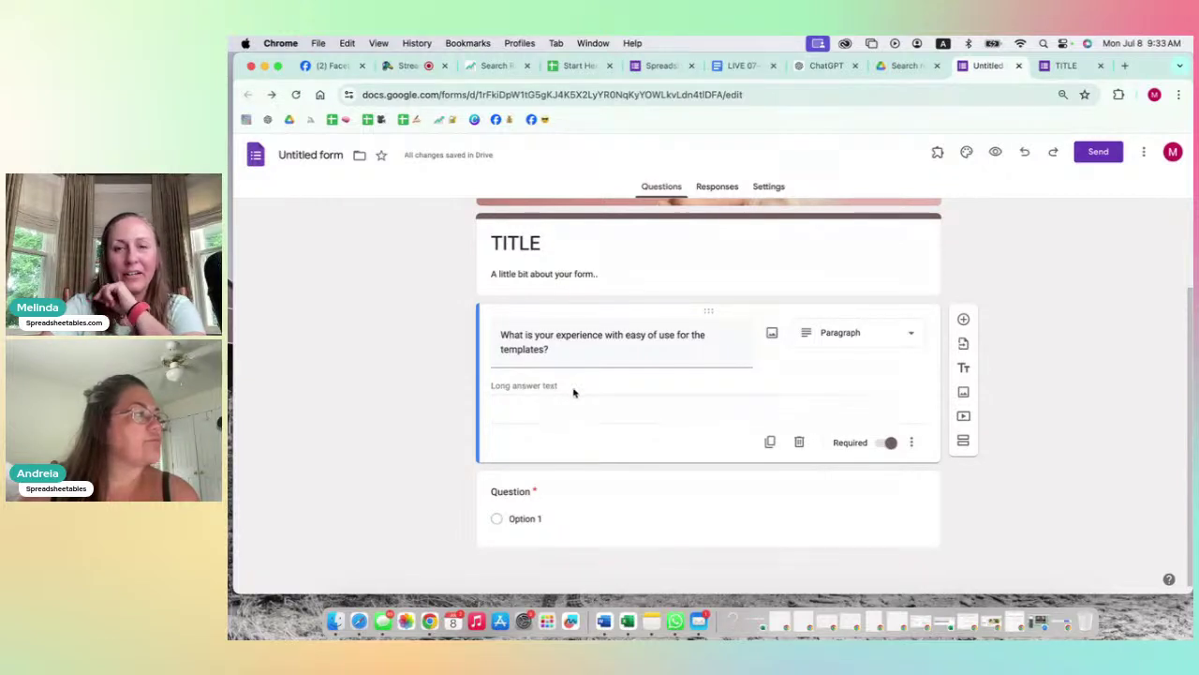
Step: Add Length response validation with maximum 50 characters and error text 'Text is too long'
{"action": "left_click", "coordinate": [915, 444]}
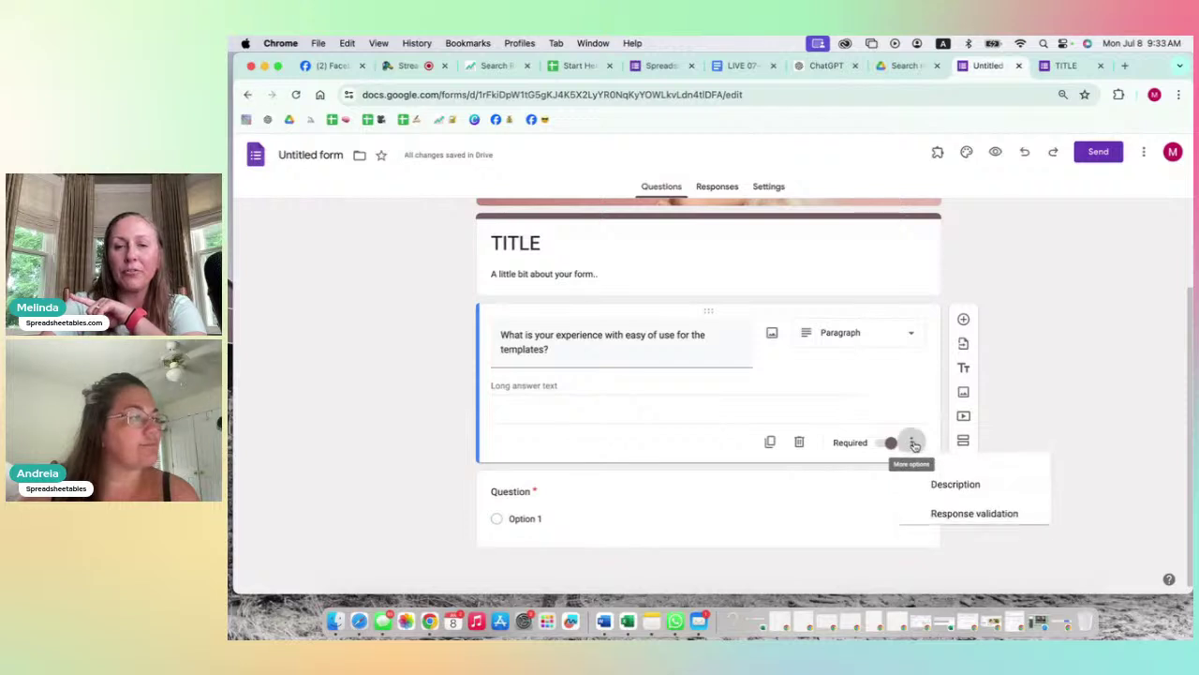
{"action": "left_click", "coordinate": [979, 521]}
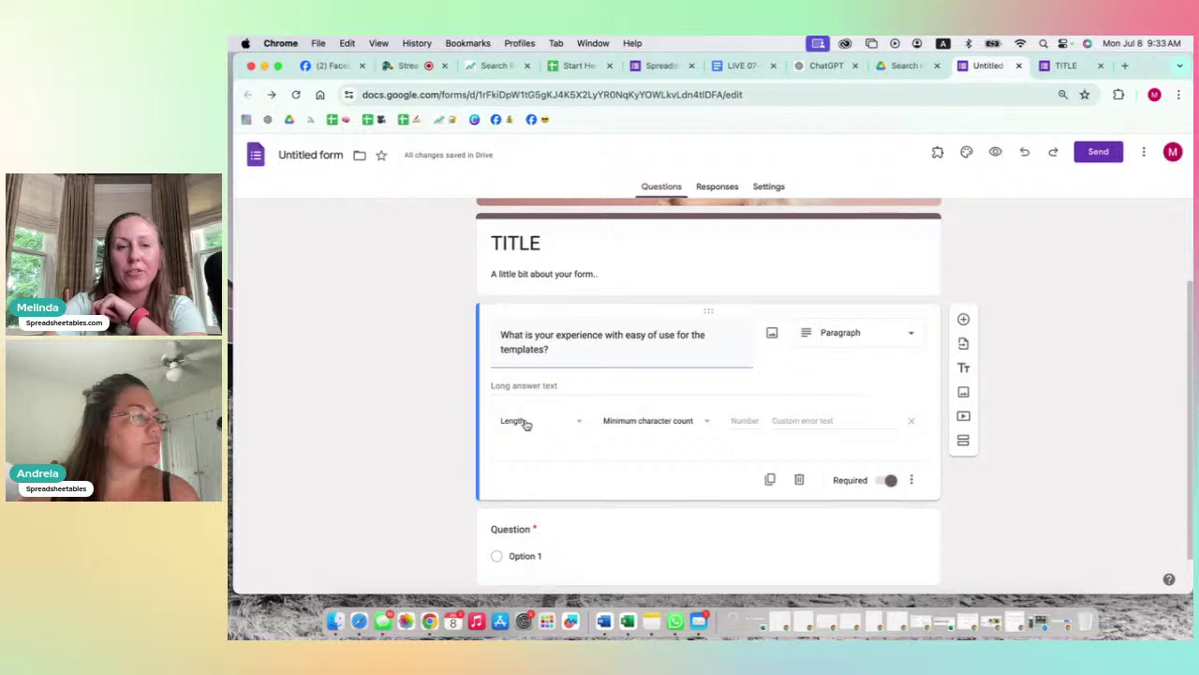
{"action": "left_click", "coordinate": [526, 425]}
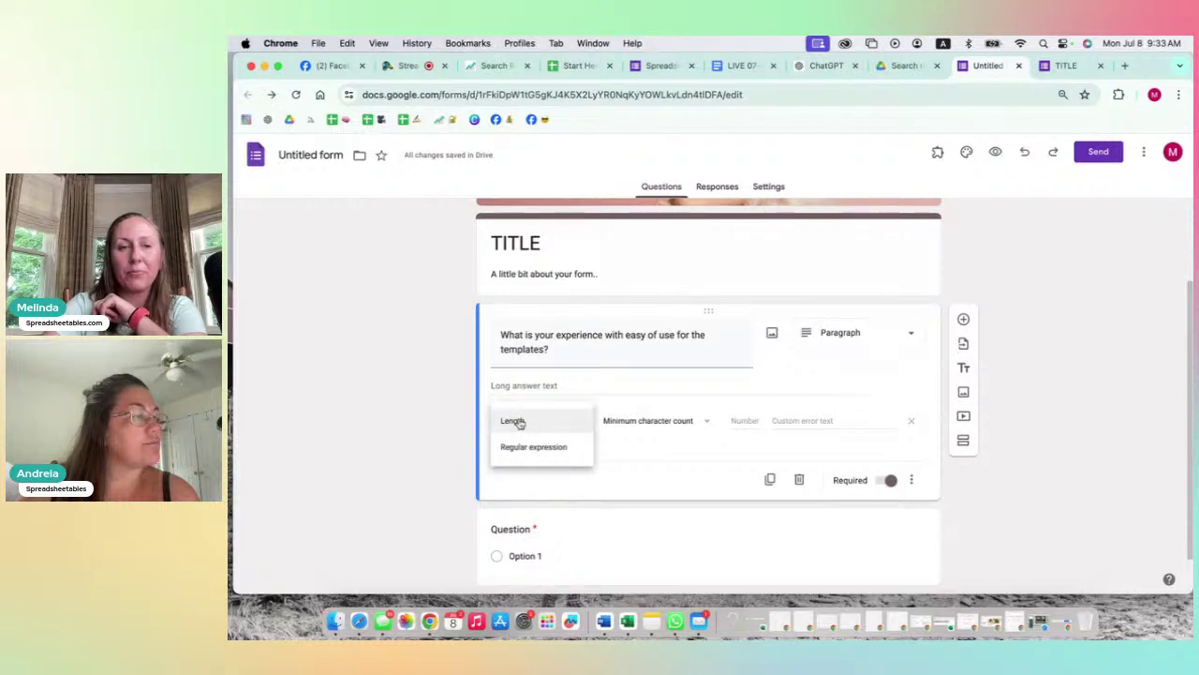
{"action": "left_click", "coordinate": [523, 421]}
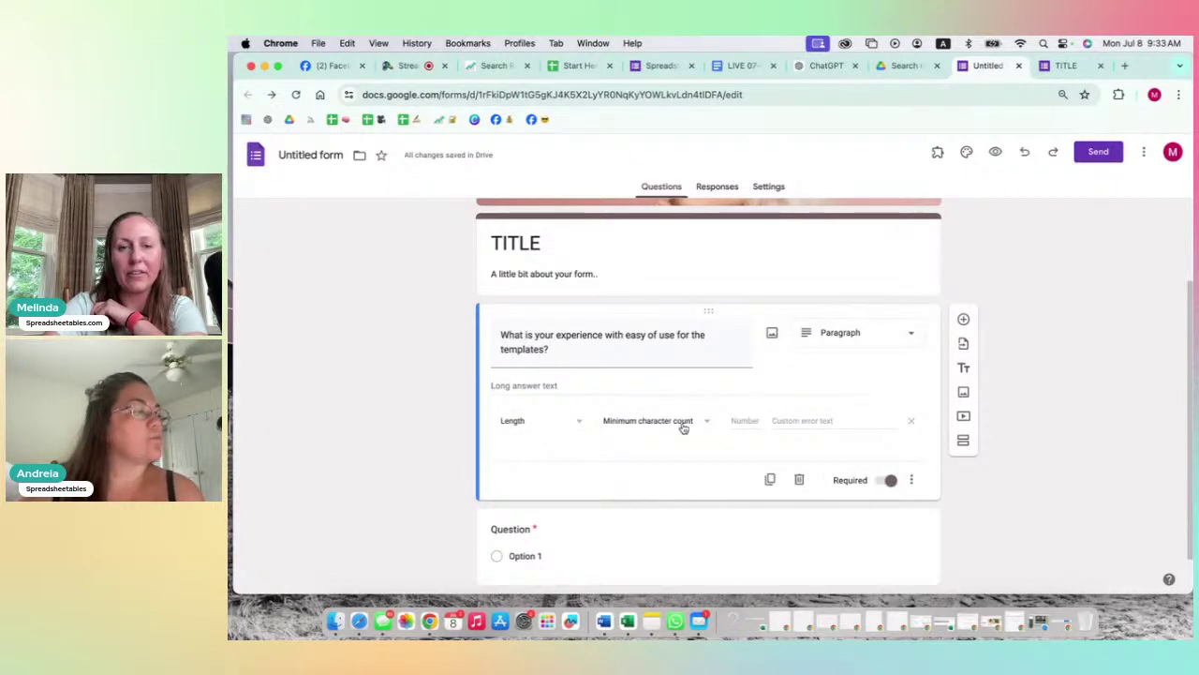
{"action": "left_click", "coordinate": [683, 428]}
{"action": "left_click", "coordinate": [656, 394]}
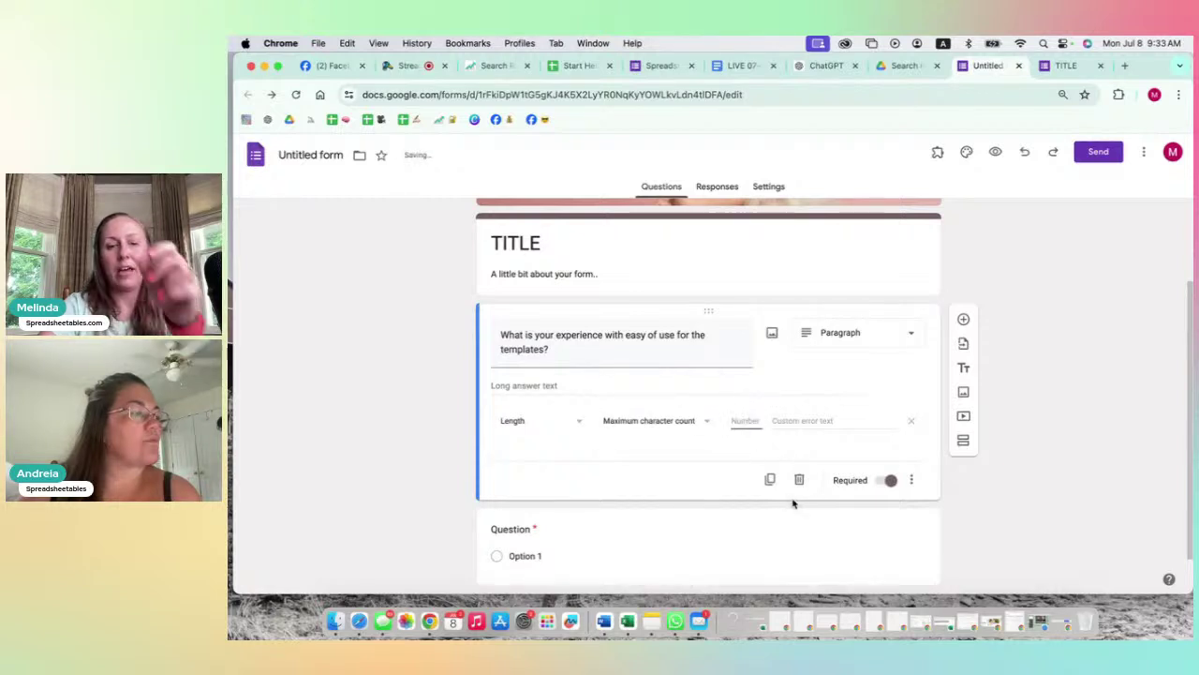
{"action": "type", "text": "50"}
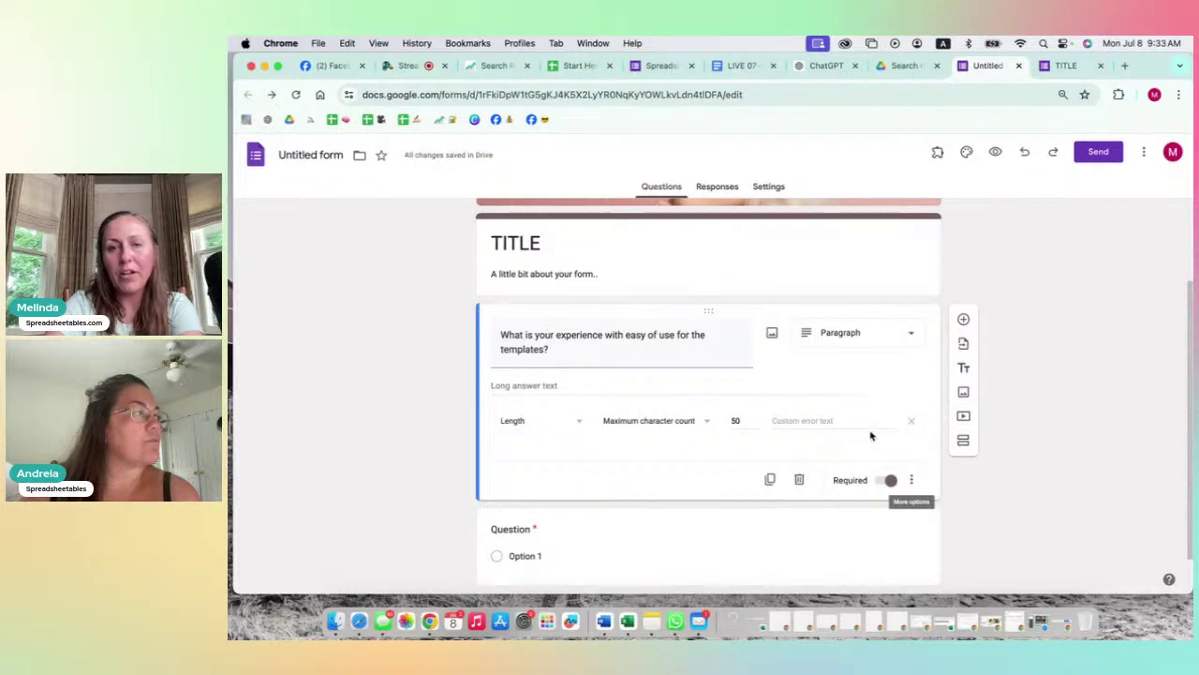
{"action": "left_click", "coordinate": [796, 421]}
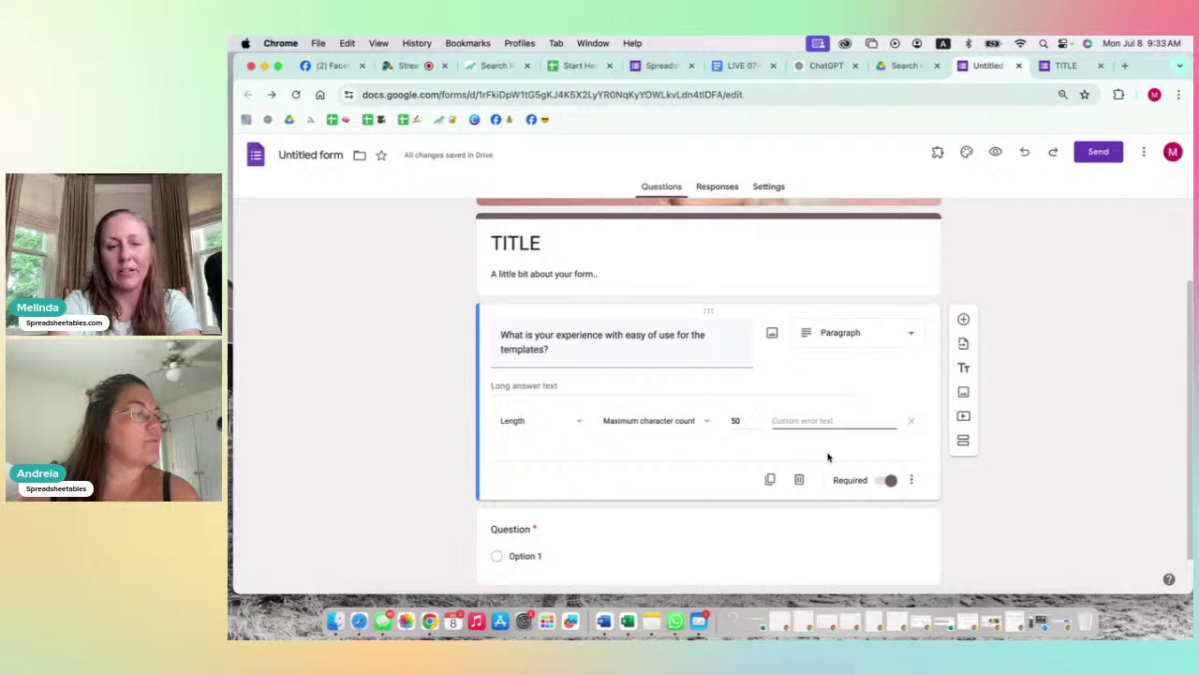
{"action": "type", "text": "Text"}
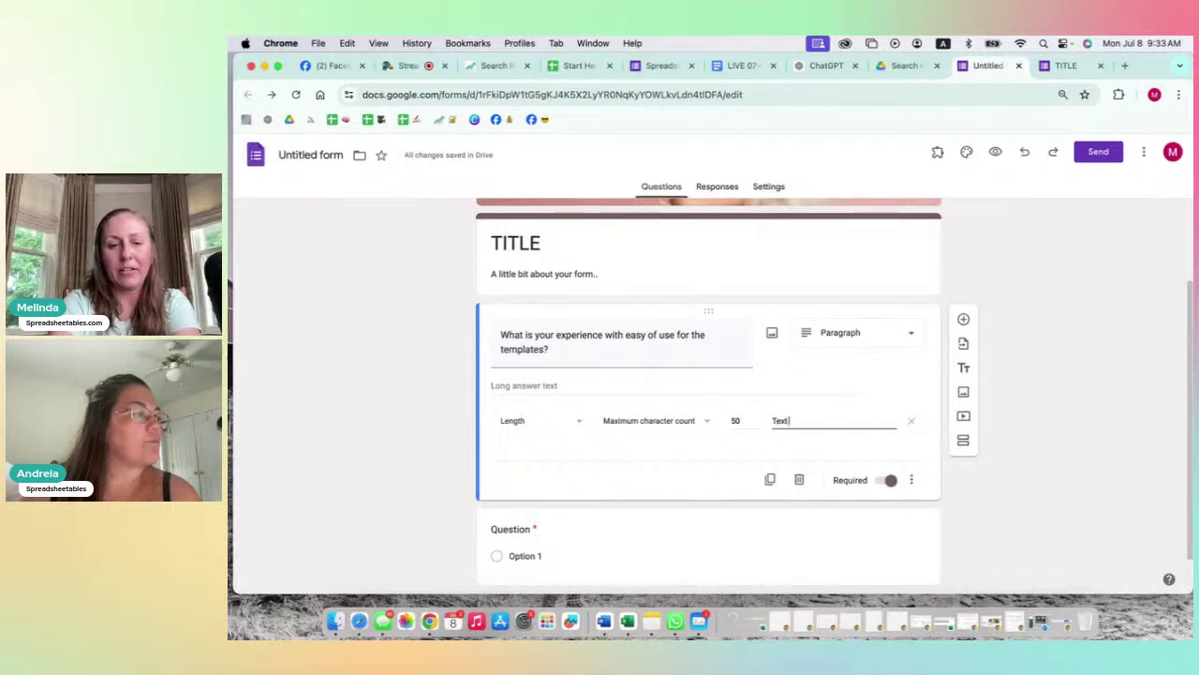
{"action": "type", "text": " is too long"}
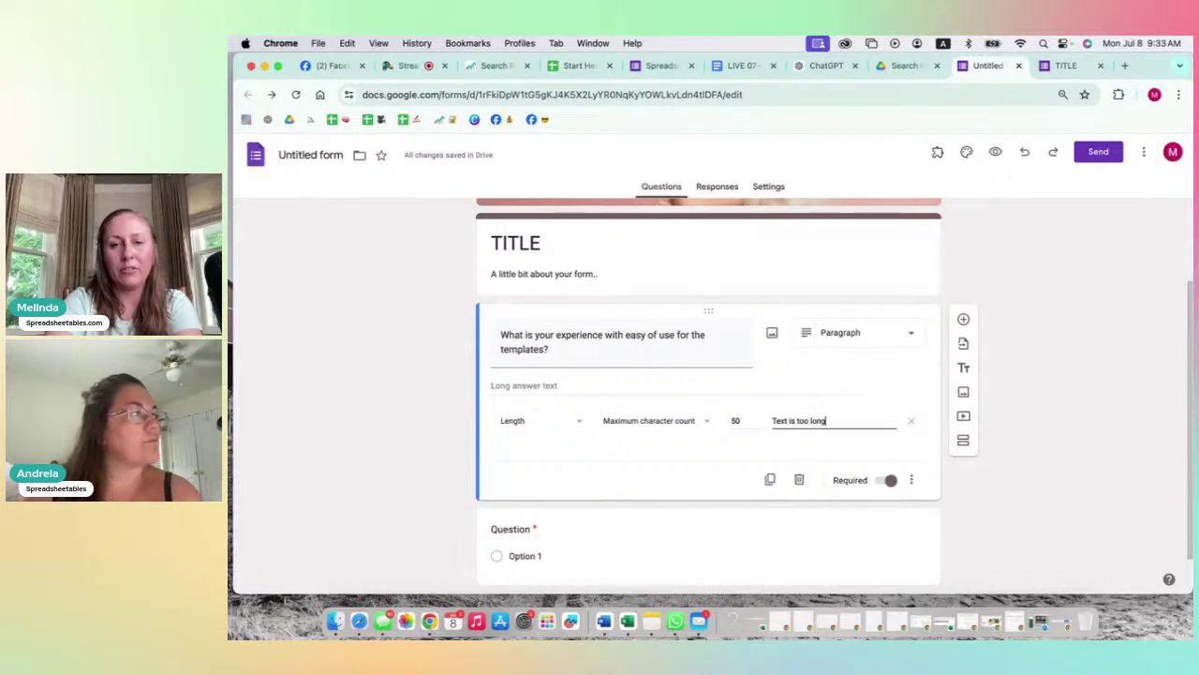
{"action": "left_click", "coordinate": [1119, 356]}
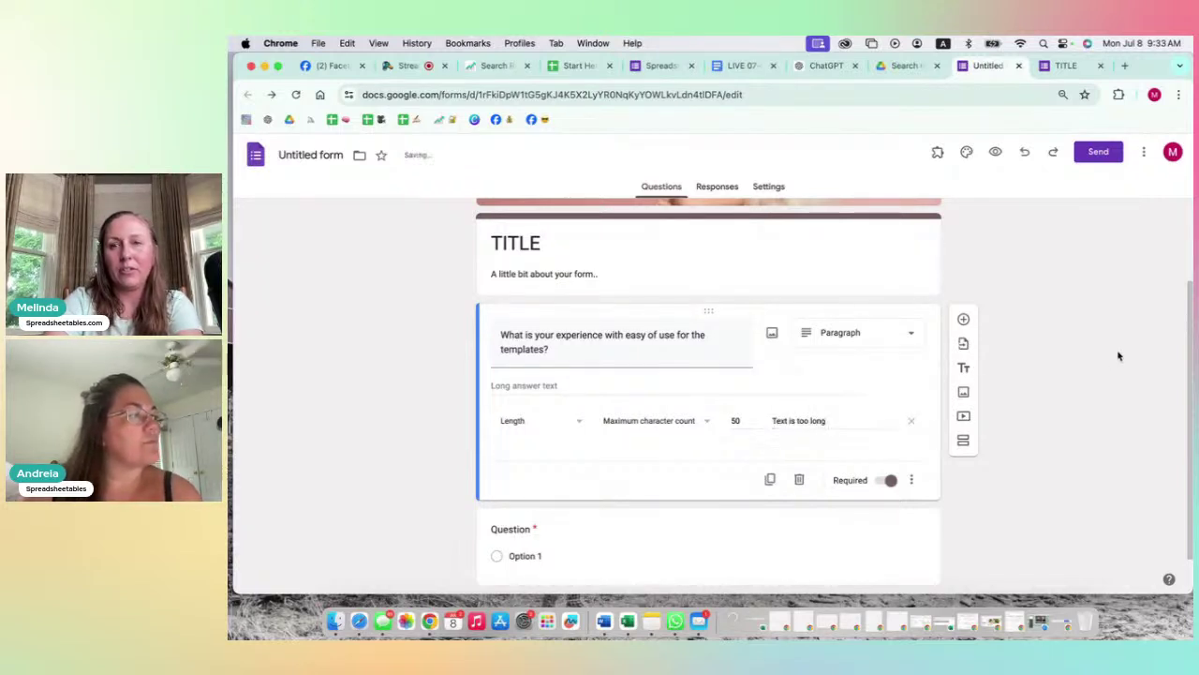
{"action": "left_click", "coordinate": [996, 153]}
Step: Enter an over-long test answer in the preview to trigger 'Text is too long', then return to the editor
{"action": "scroll", "coordinate": [634, 428], "scroll_direction": "down", "scroll_amount": 2}
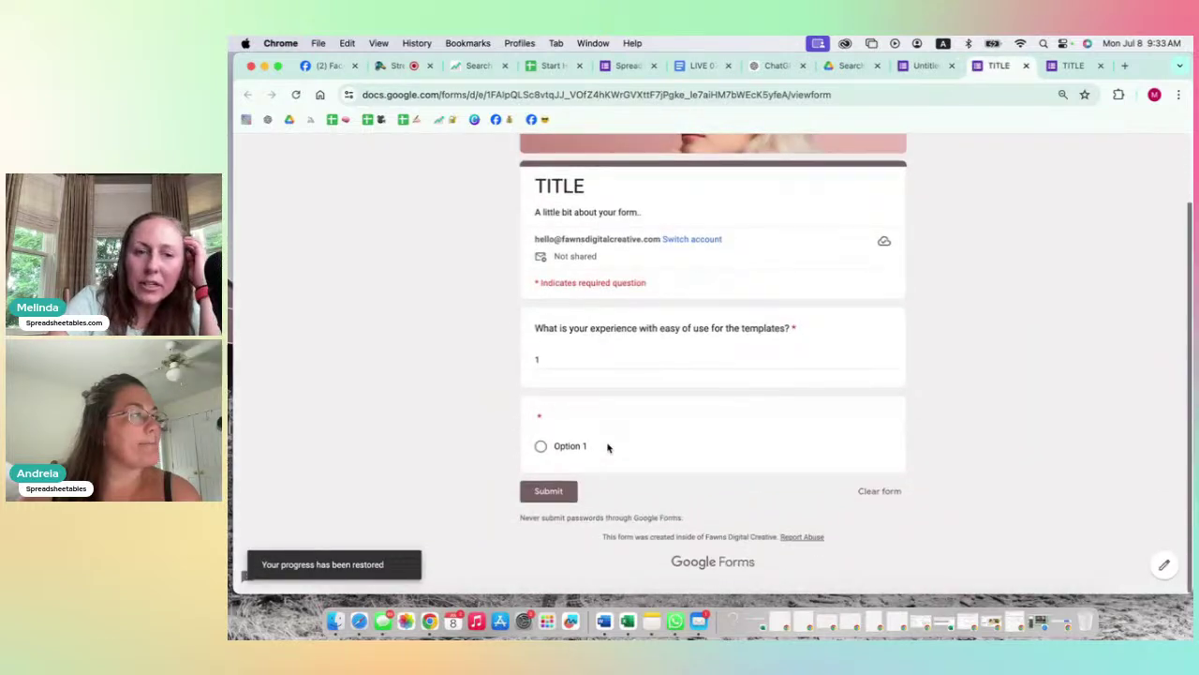
{"action": "left_click", "coordinate": [560, 364]}
{"action": "type", "text": "kjsdhfkasjhdfkalsjhdf"}
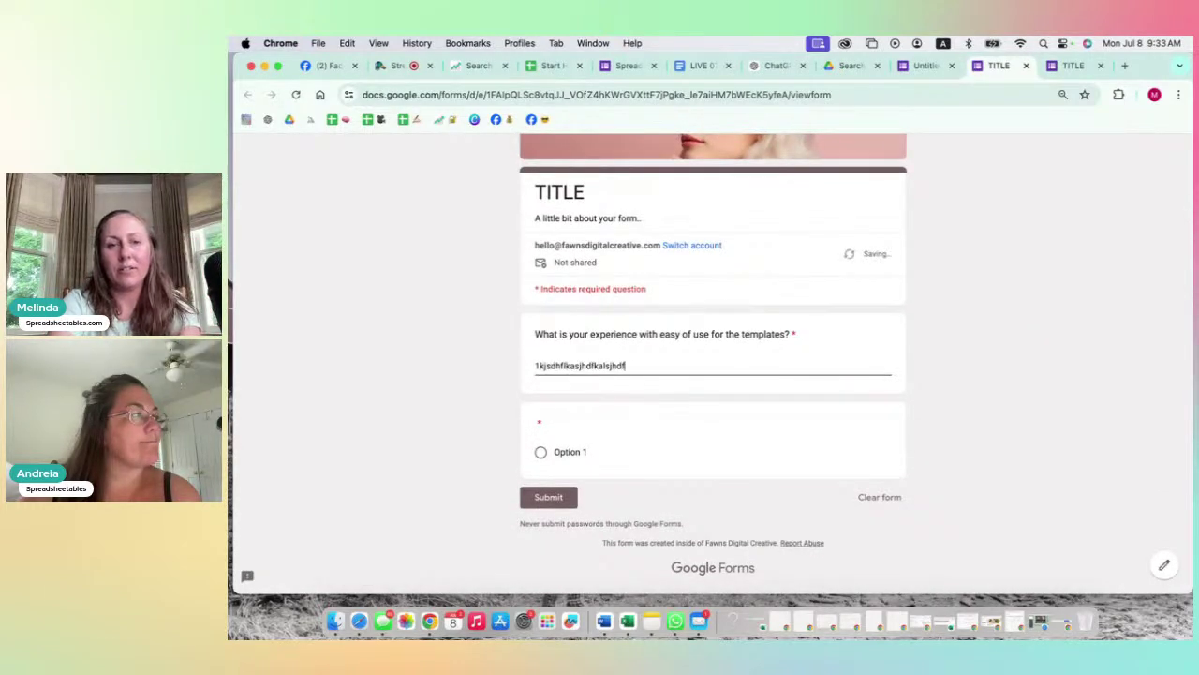
{"action": "type", "text": "ka sjdfhb laksdj fhlaksdfjha s;kdjfhas;kd fhaks;dfjh"}
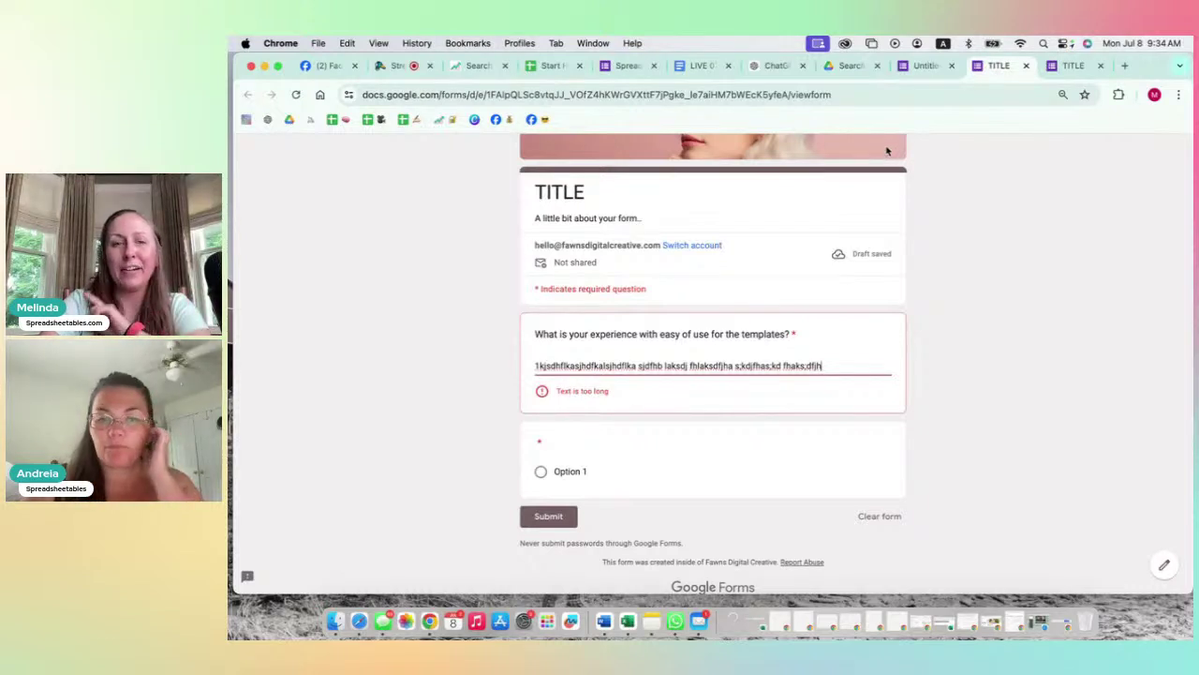
{"action": "left_click", "coordinate": [925, 66]}
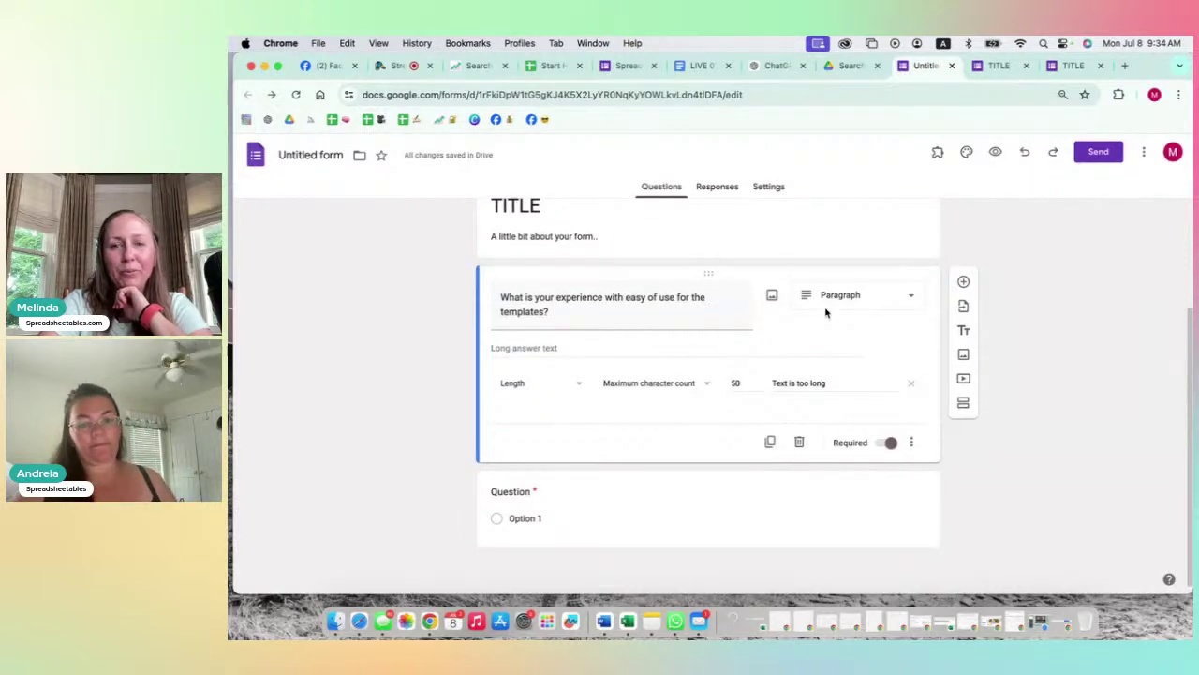
Step: Switch the question to Short answer and add response validation
{"action": "left_click", "coordinate": [848, 302]}
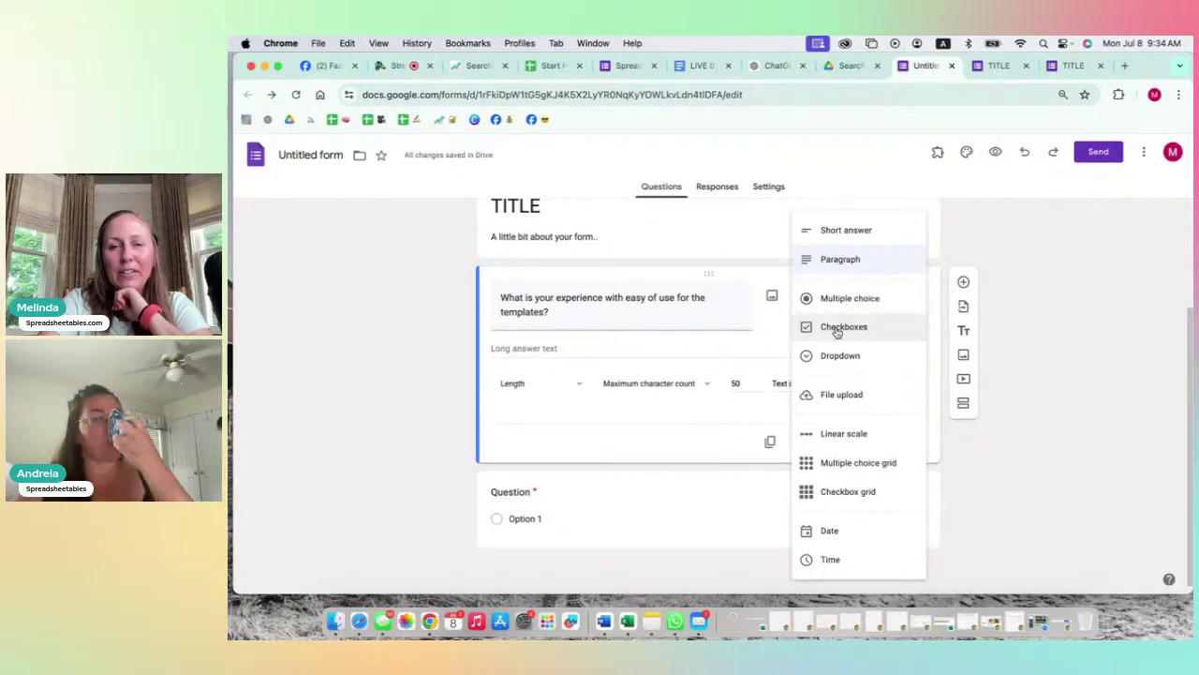
{"action": "left_click", "coordinate": [848, 300]}
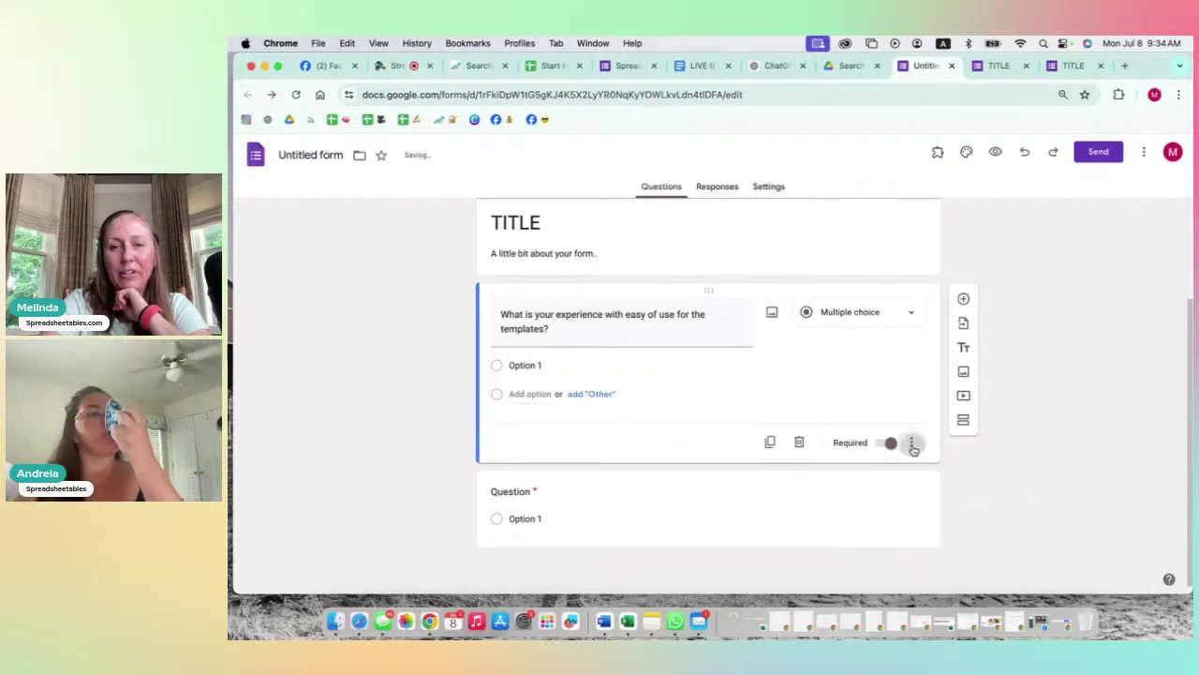
{"action": "left_click", "coordinate": [911, 442]}
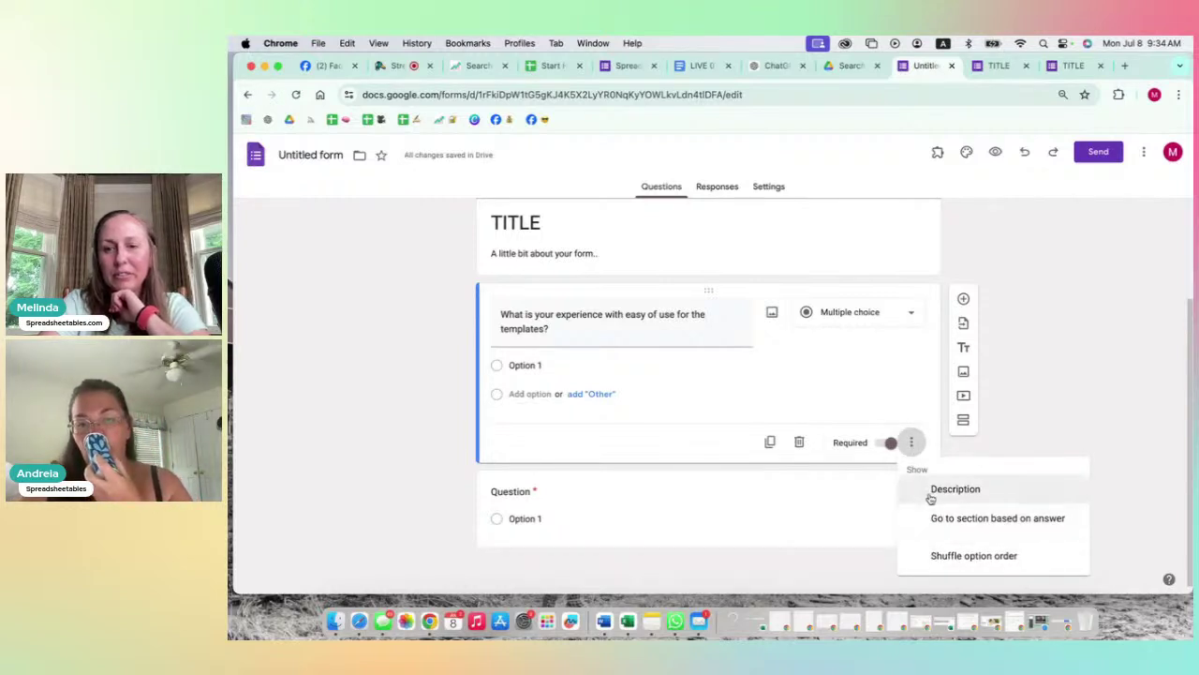
{"action": "left_click", "coordinate": [903, 316]}
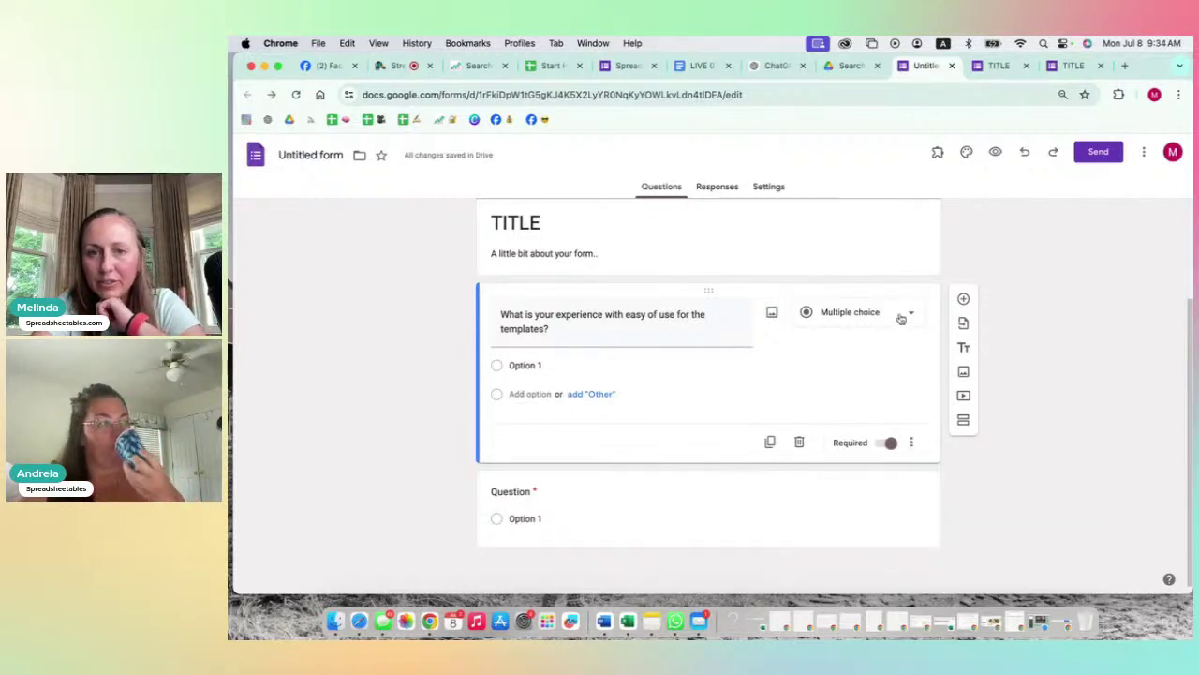
{"action": "left_click", "coordinate": [907, 313]}
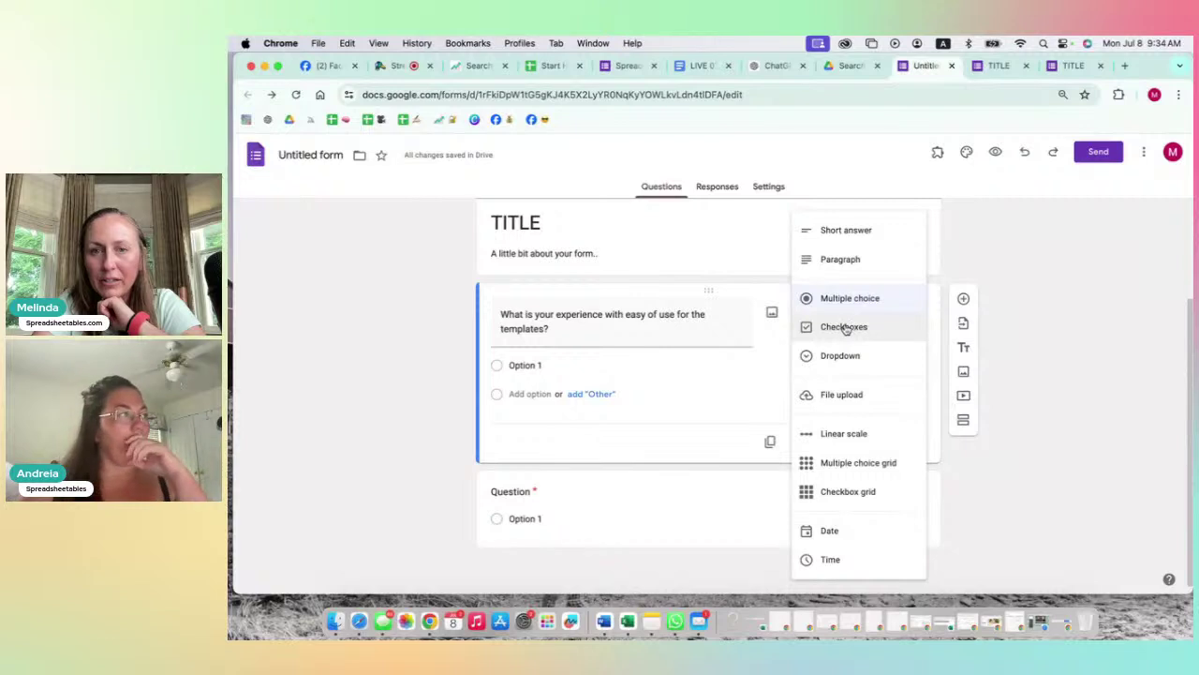
{"action": "left_click", "coordinate": [848, 231]}
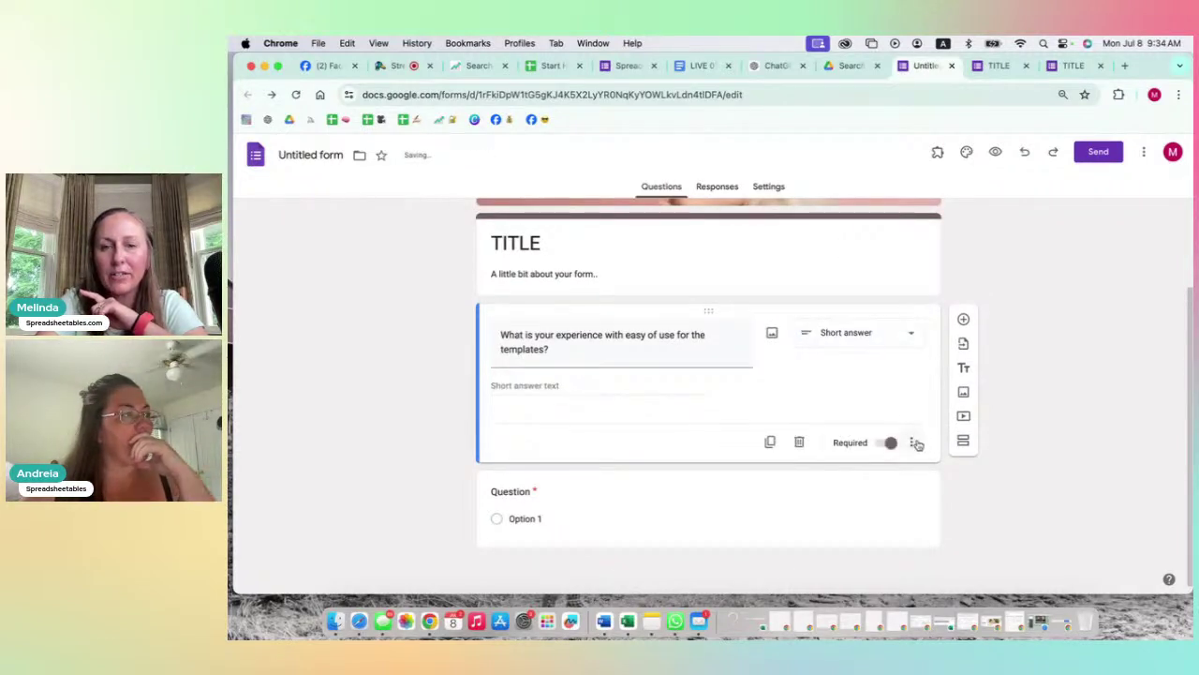
{"action": "left_click", "coordinate": [913, 443]}
{"action": "left_click", "coordinate": [937, 519]}
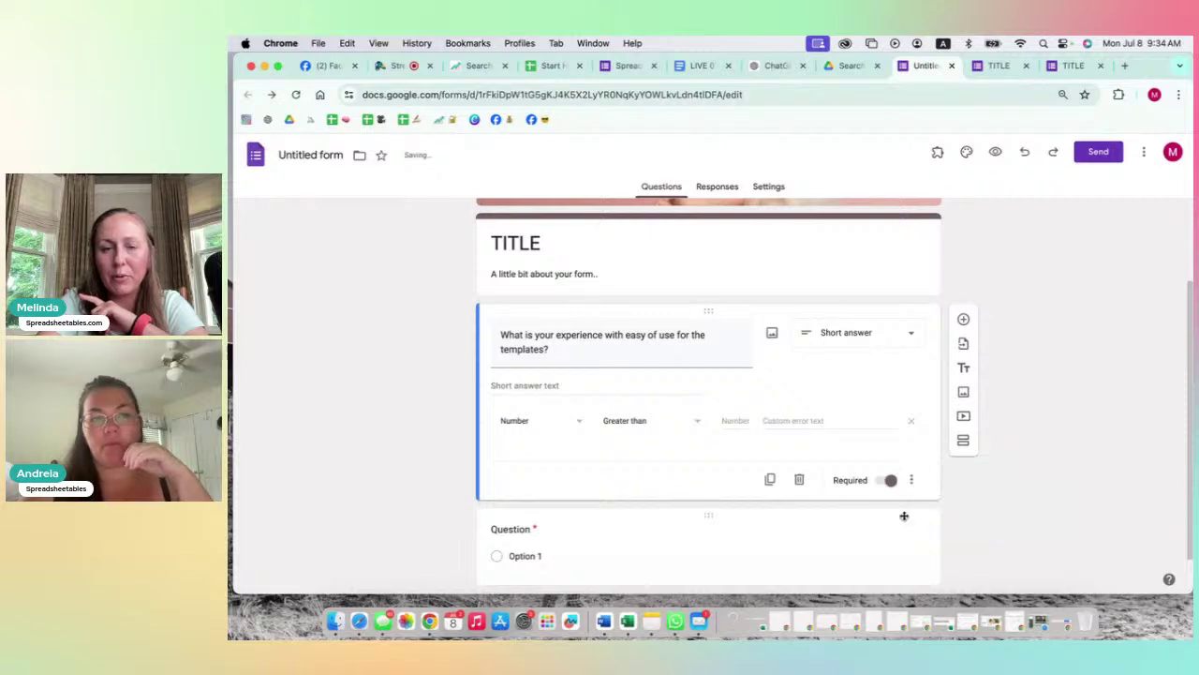
Step: Try Regular expression validation, then Number validation with the Greater than condition
{"action": "left_click", "coordinate": [551, 421]}
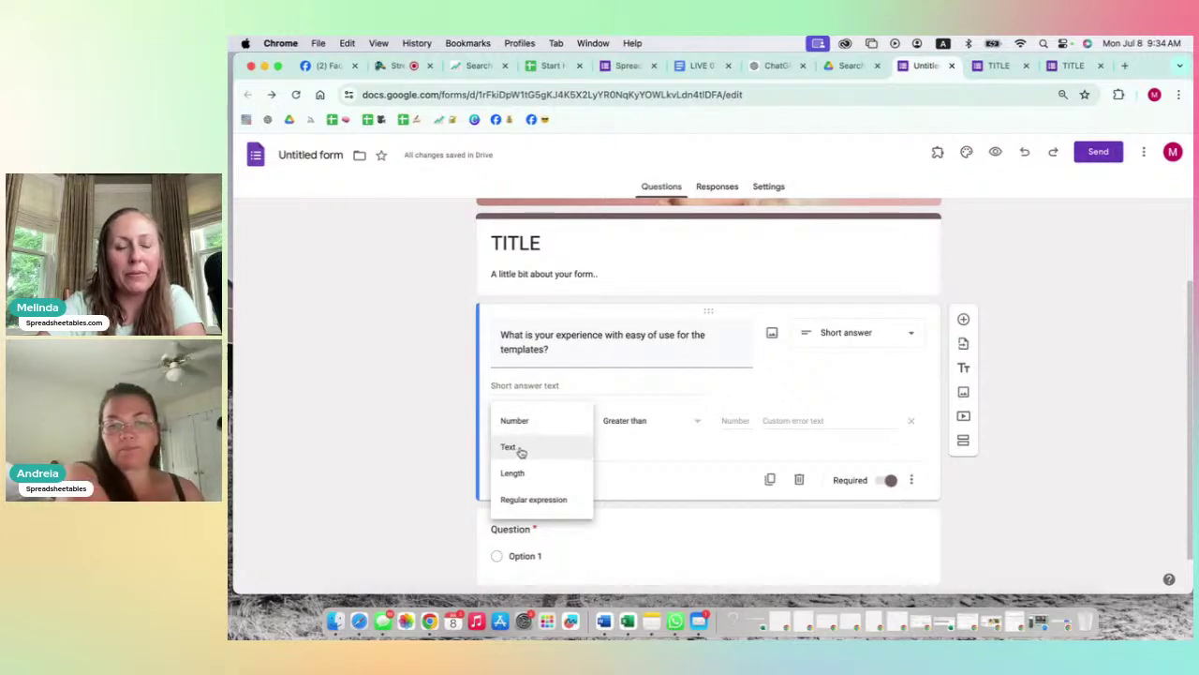
{"action": "left_click", "coordinate": [533, 502]}
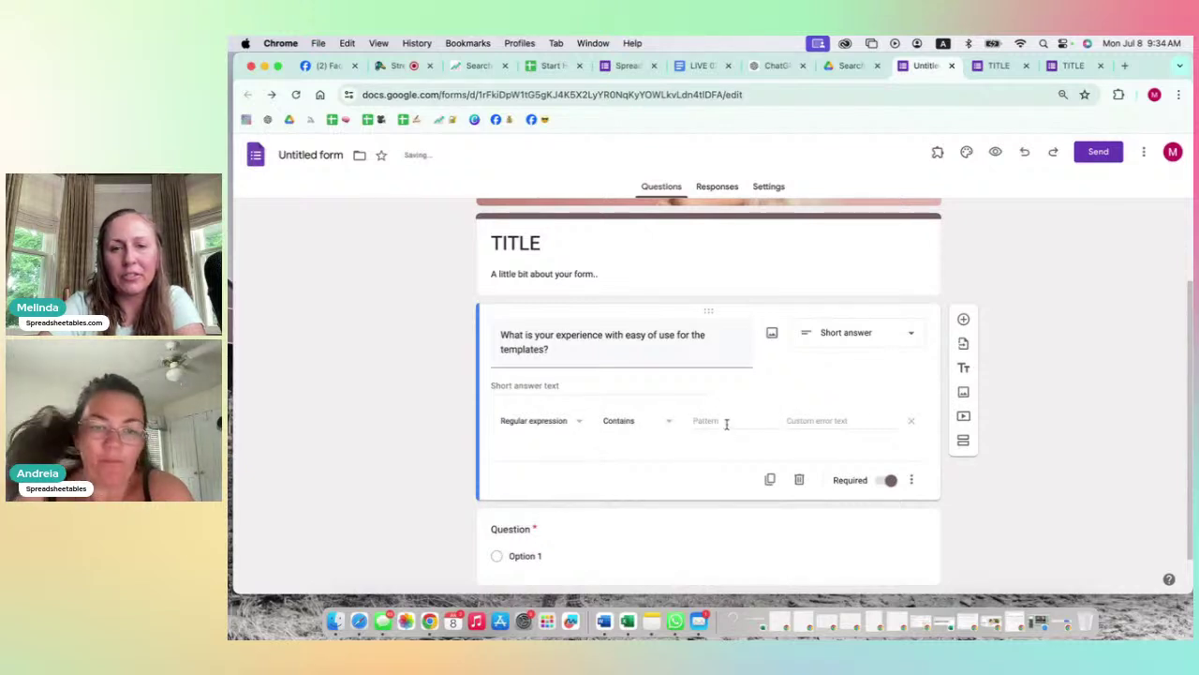
{"action": "left_click", "coordinate": [577, 421]}
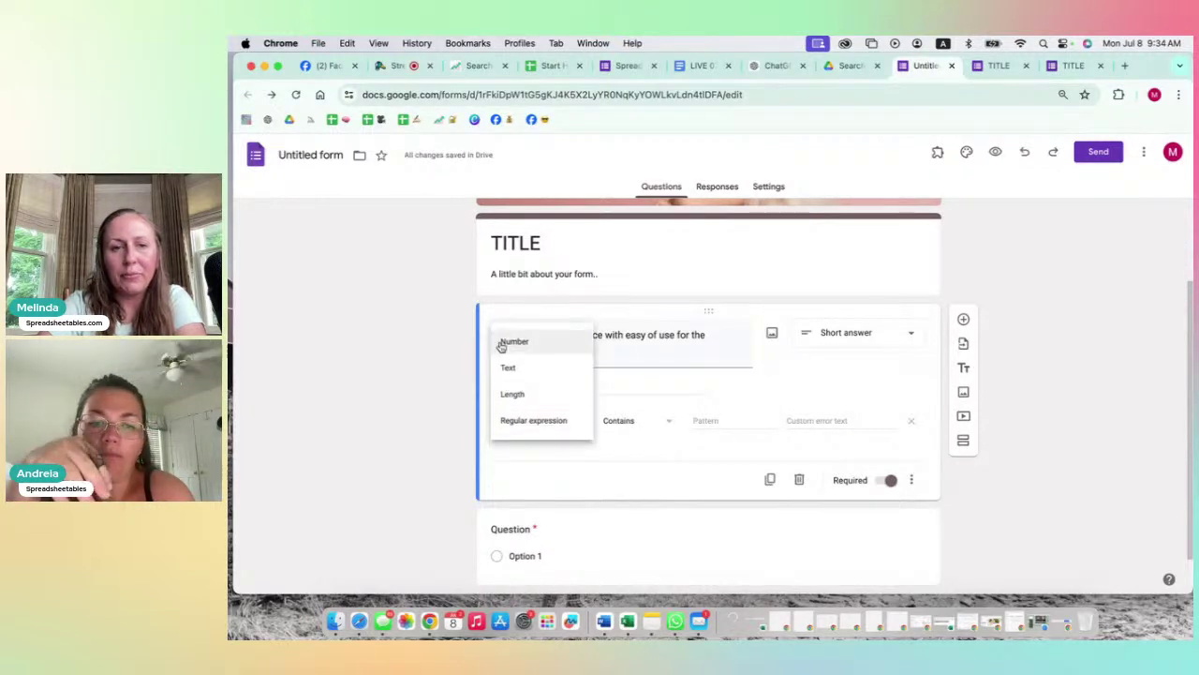
{"action": "left_click", "coordinate": [504, 340]}
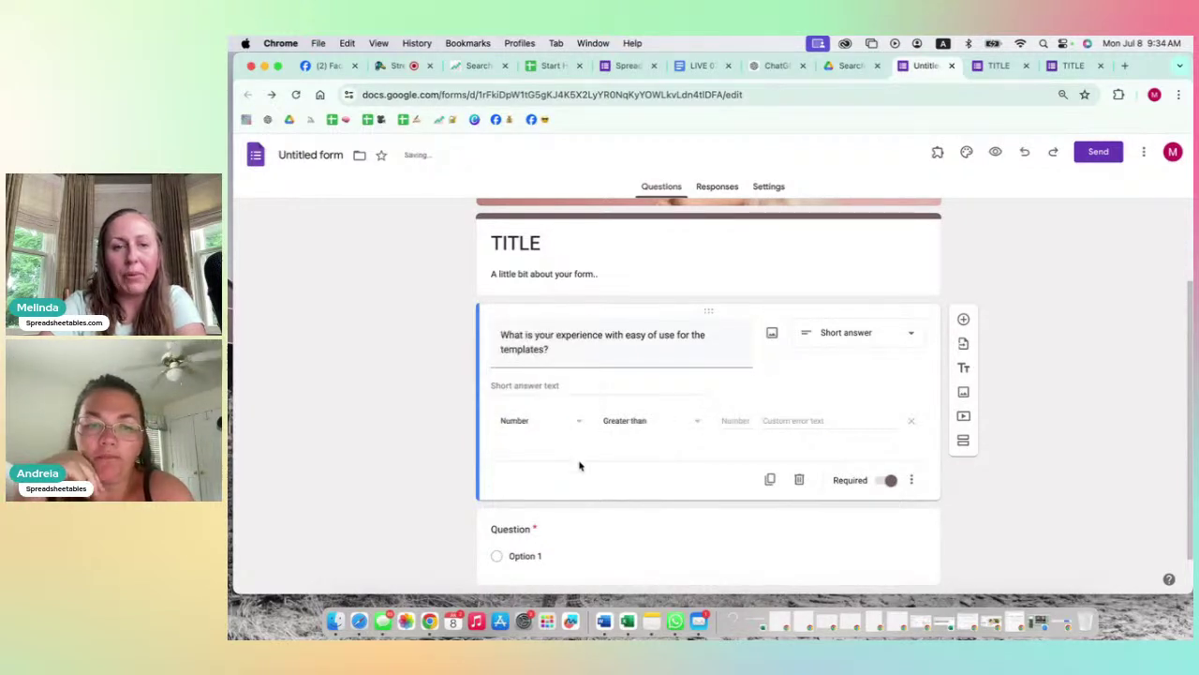
{"action": "left_click", "coordinate": [651, 423]}
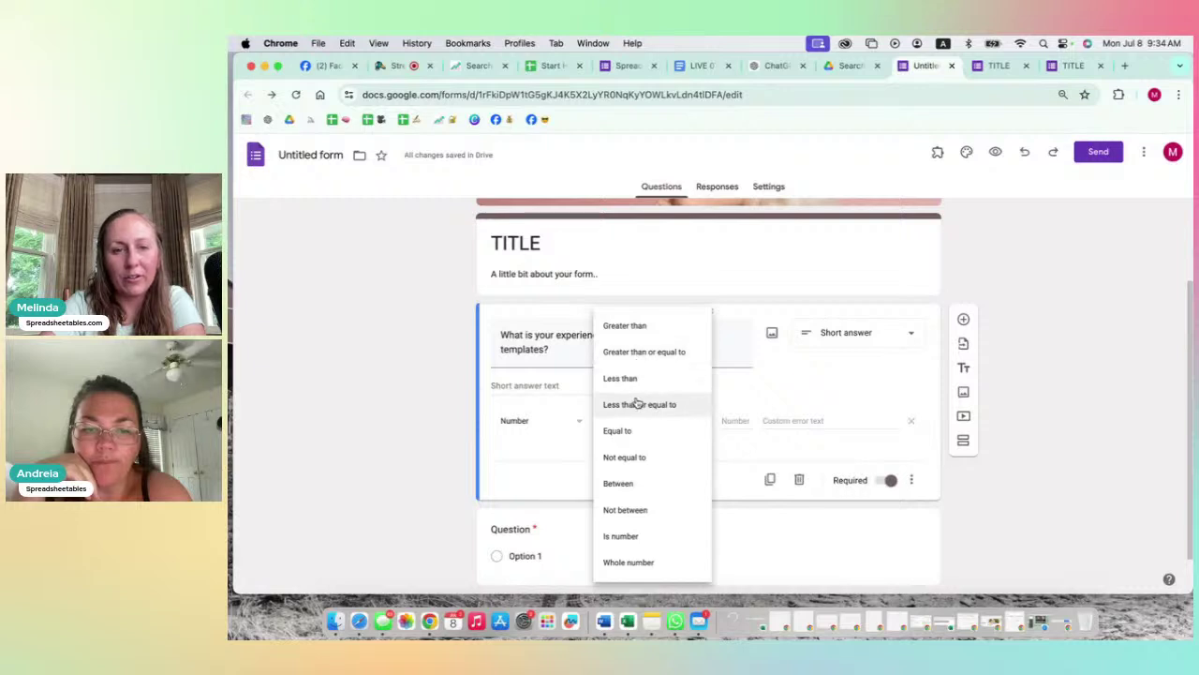
{"action": "left_click", "coordinate": [551, 476]}
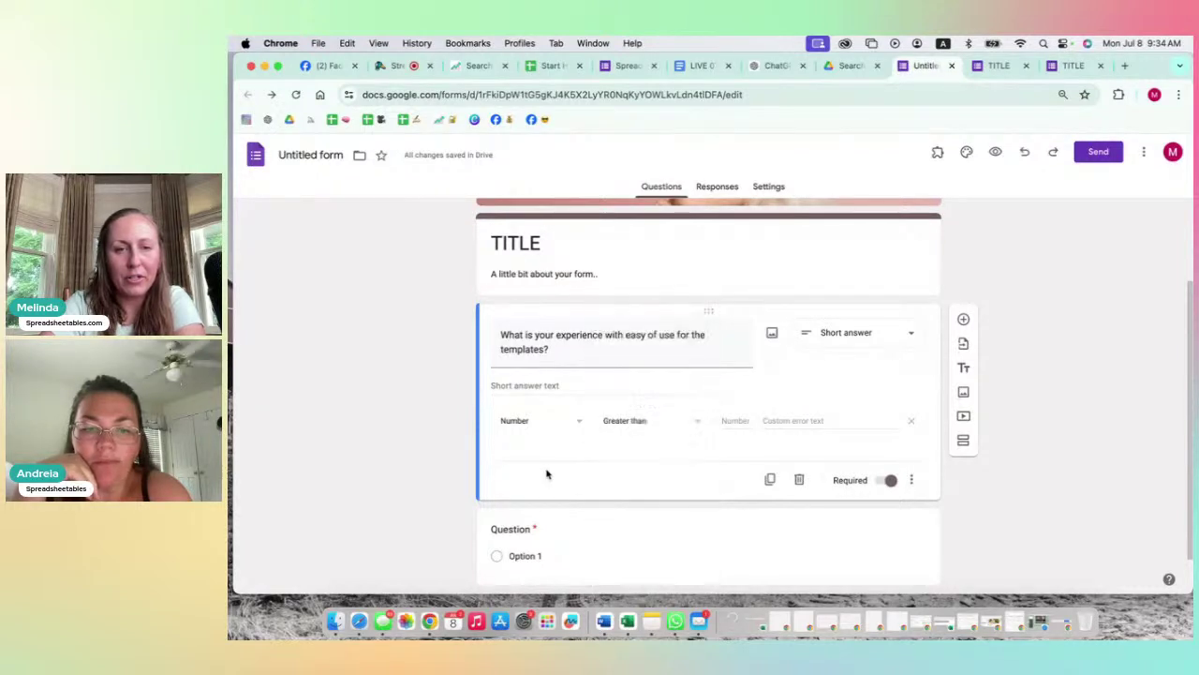
{"action": "left_click", "coordinate": [626, 420]}
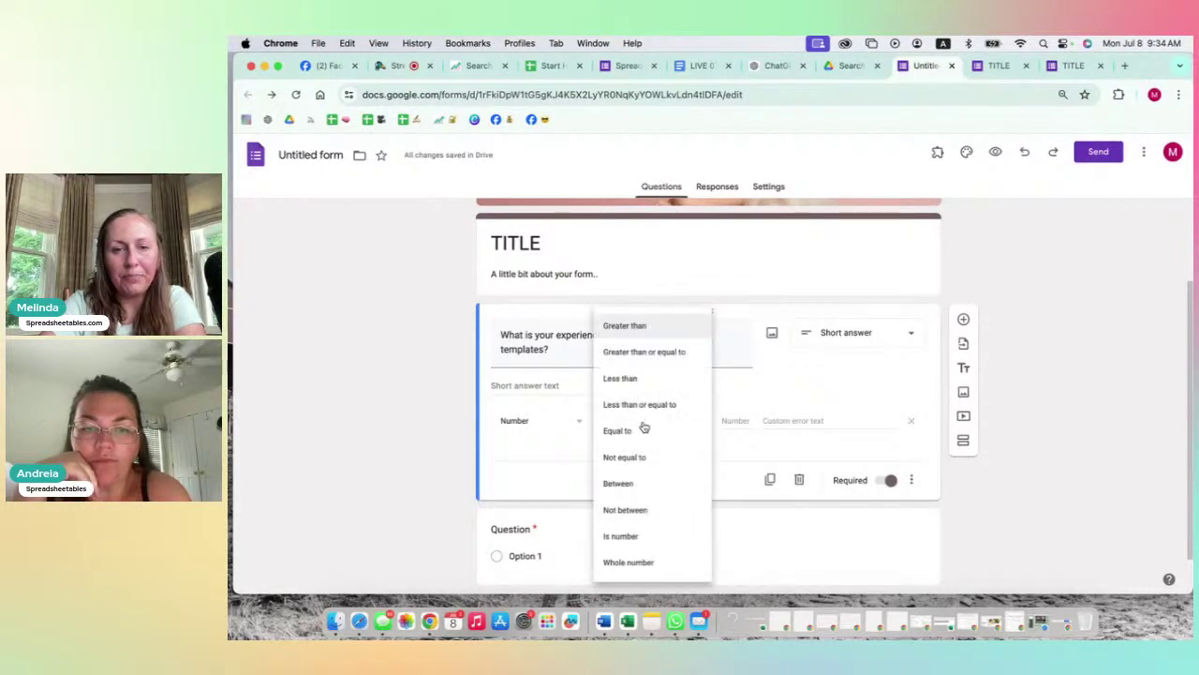
{"action": "left_click", "coordinate": [538, 450]}
Step: Try Text validation, browsing its conditions and picking Doesn't contain
{"action": "left_click", "coordinate": [544, 429]}
{"action": "left_click", "coordinate": [517, 448]}
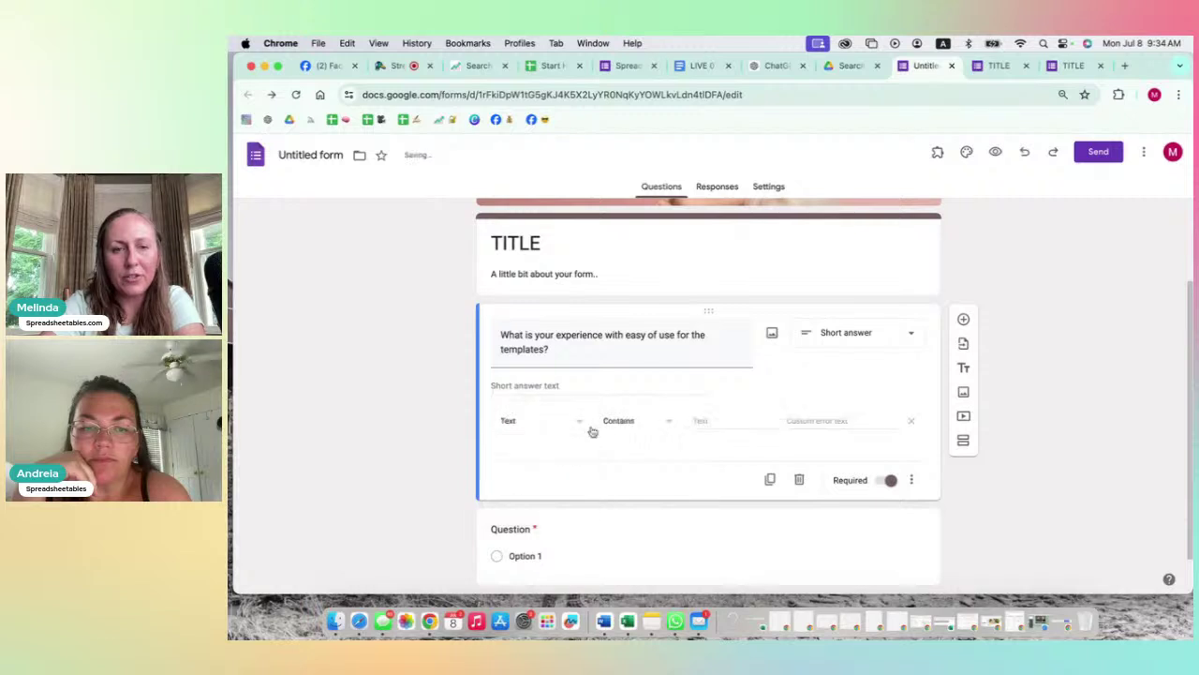
{"action": "left_click", "coordinate": [622, 421]}
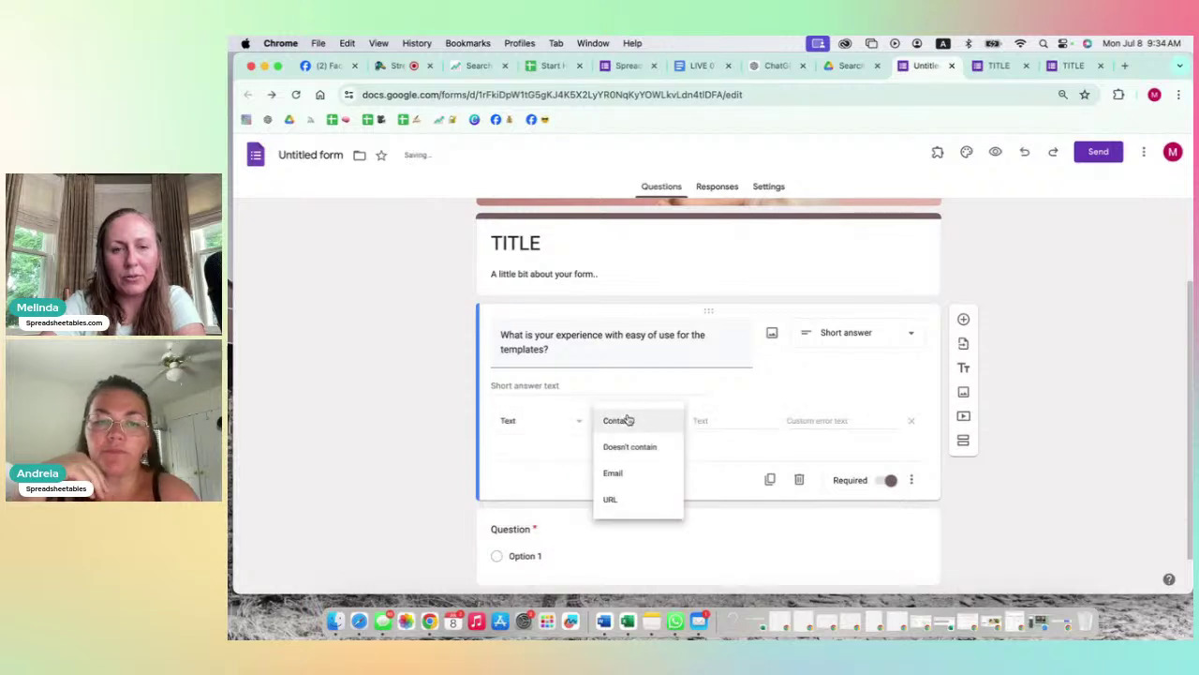
{"action": "left_click", "coordinate": [532, 438]}
{"action": "left_click", "coordinate": [532, 428]}
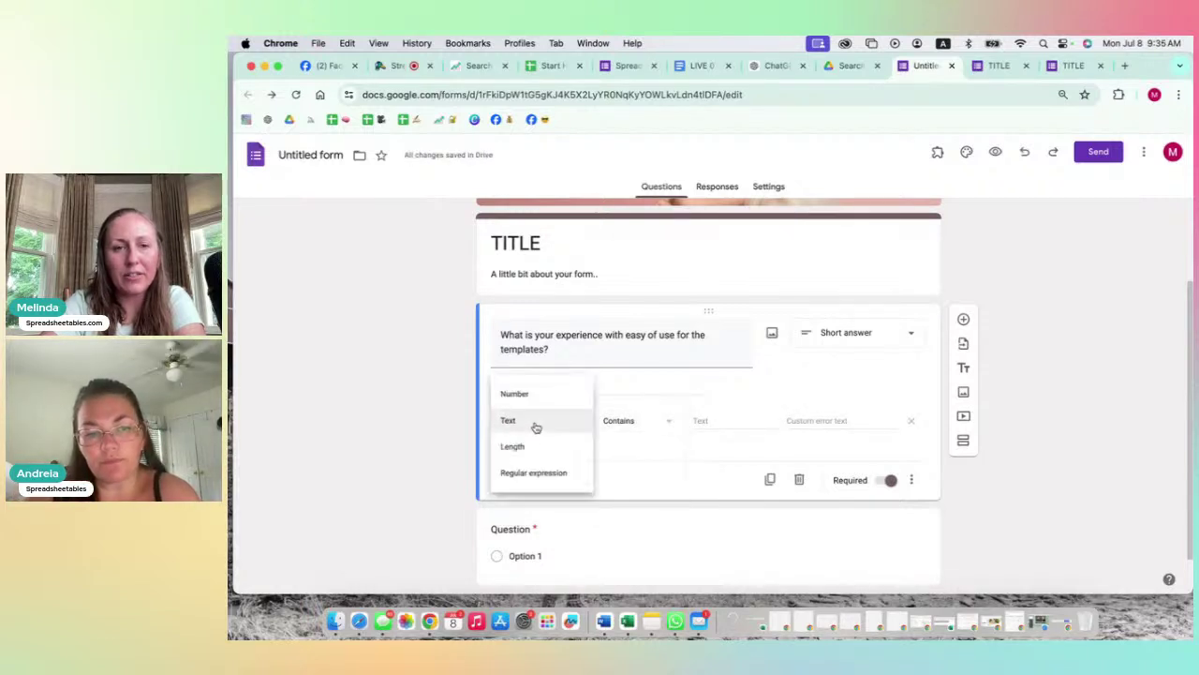
{"action": "left_click", "coordinate": [651, 424]}
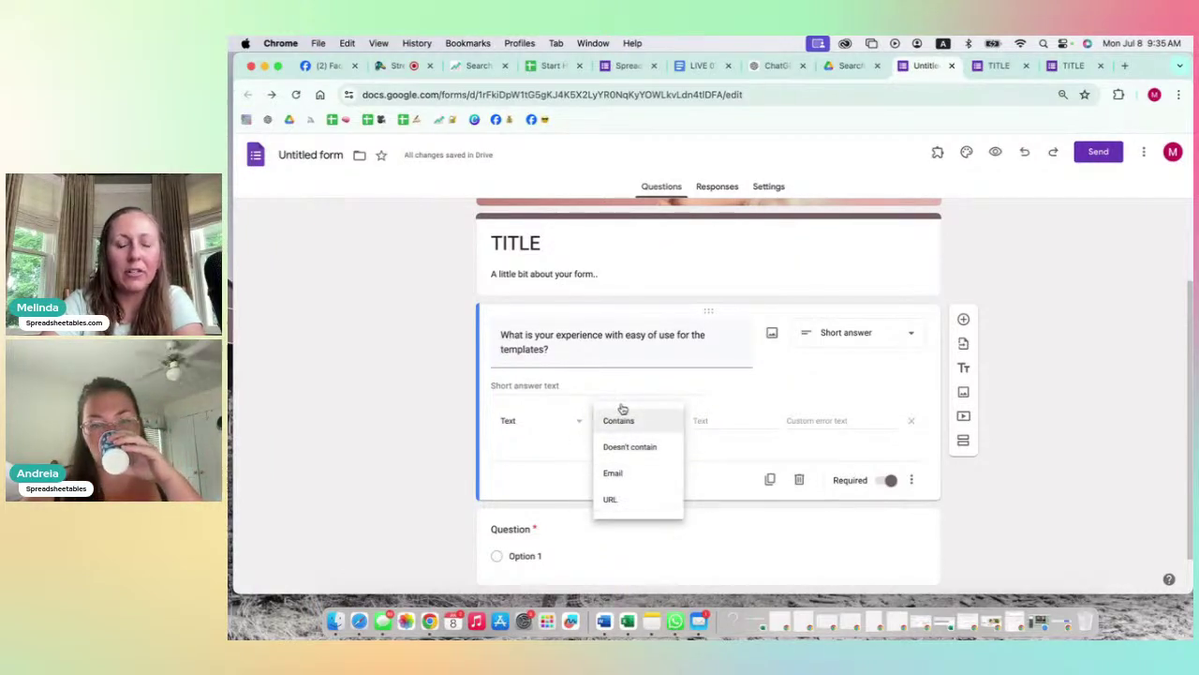
{"action": "left_click", "coordinate": [614, 448]}
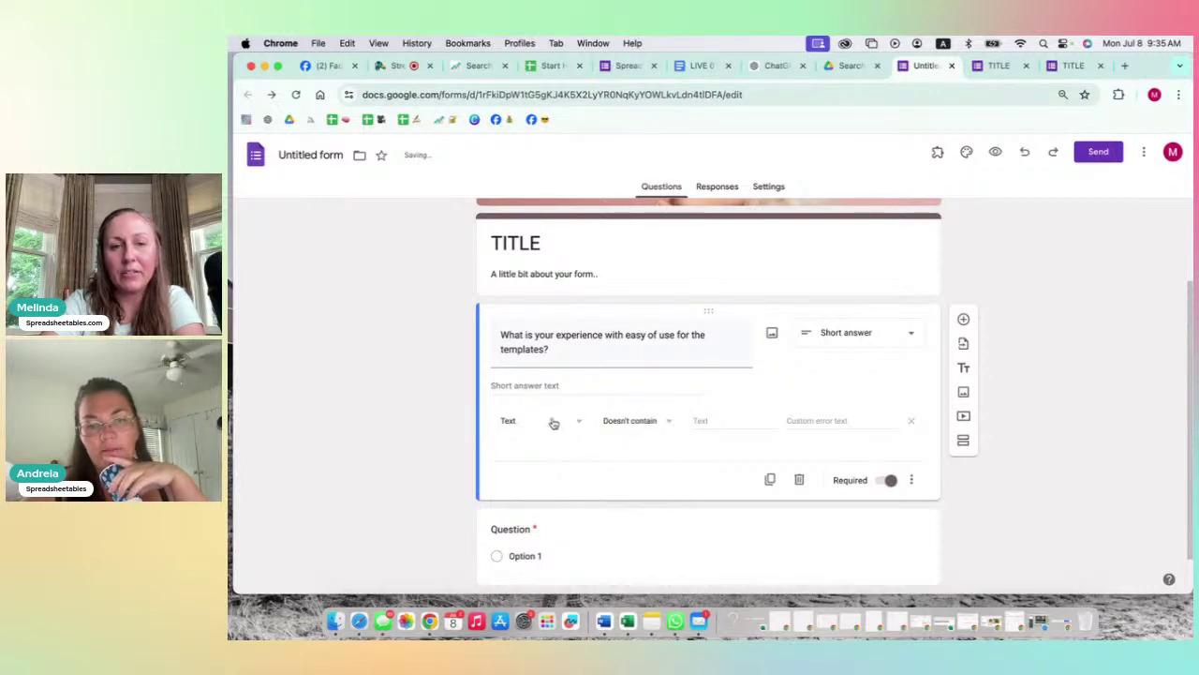
Step: Settle the validation on Number with the Greater than condition
{"action": "left_click", "coordinate": [553, 421]}
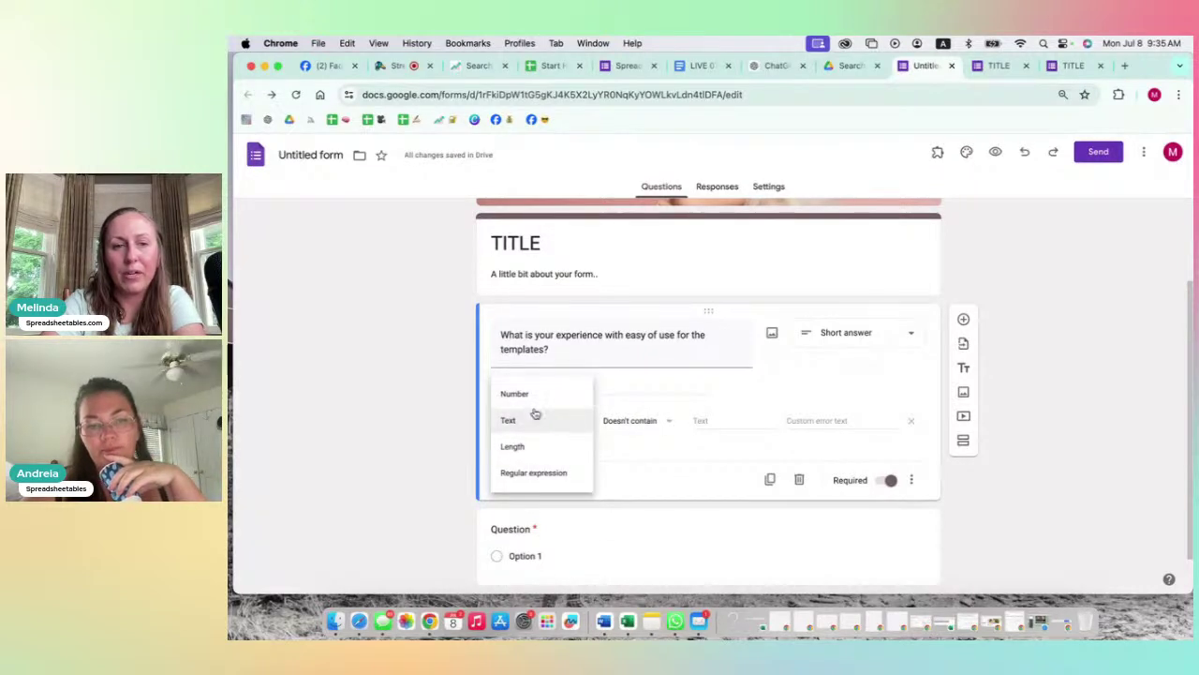
{"action": "left_click", "coordinate": [526, 395]}
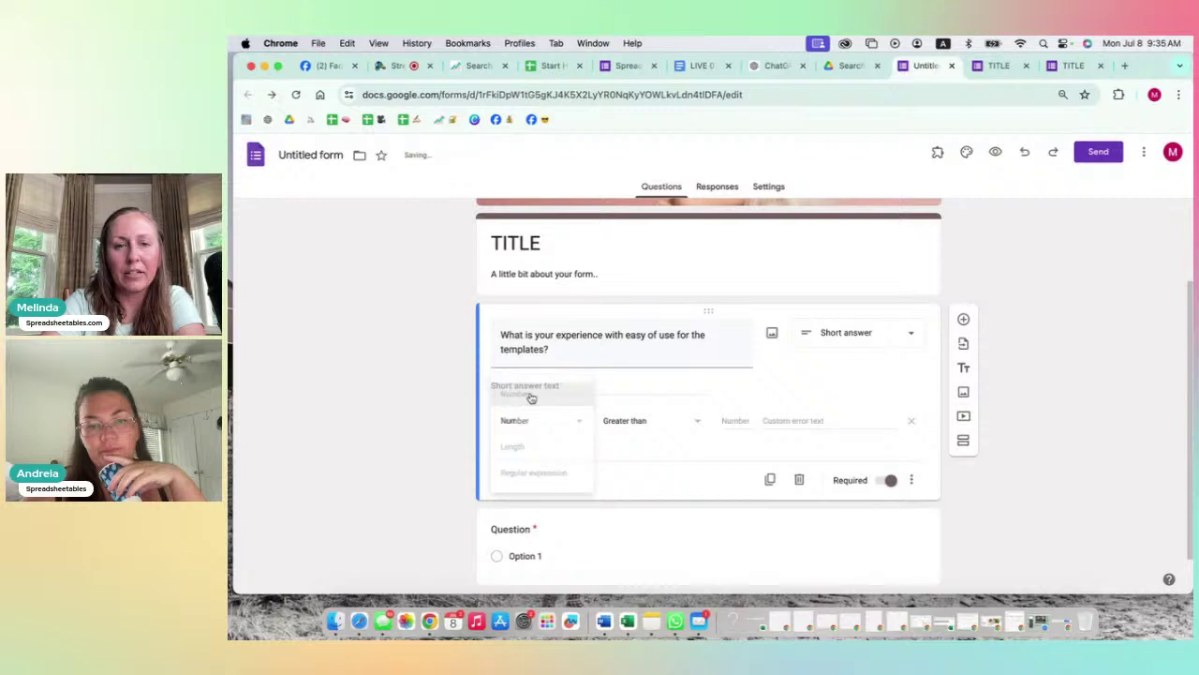
{"action": "left_click", "coordinate": [630, 422]}
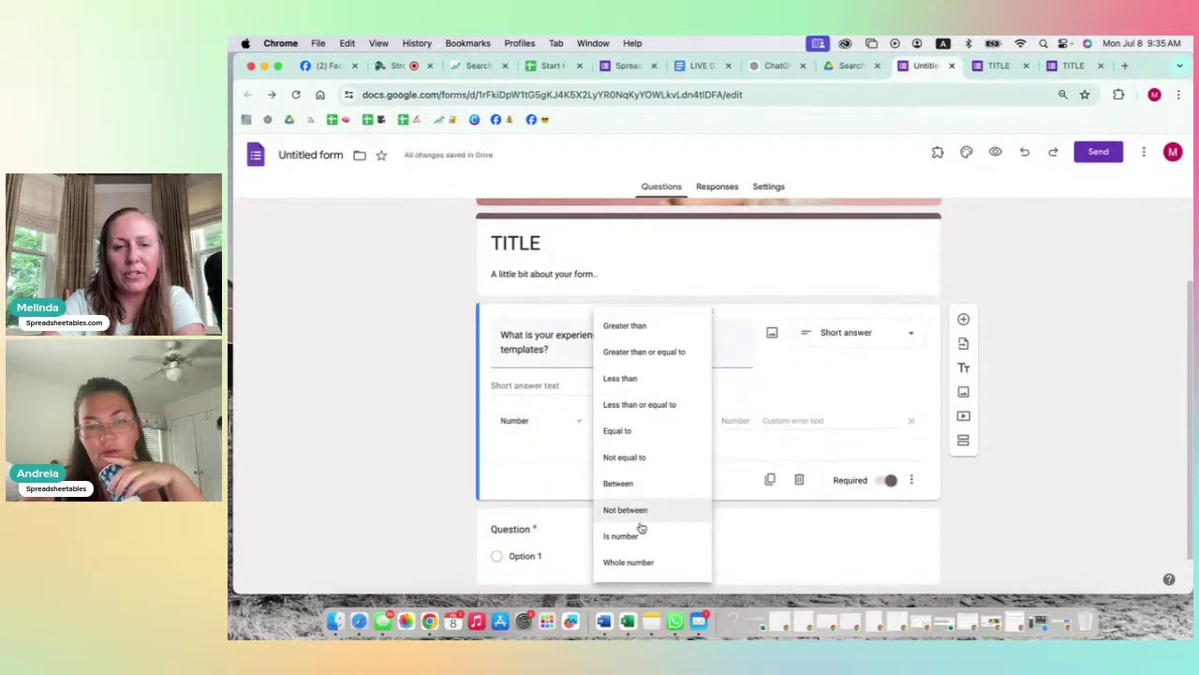
{"action": "left_click", "coordinate": [721, 483]}
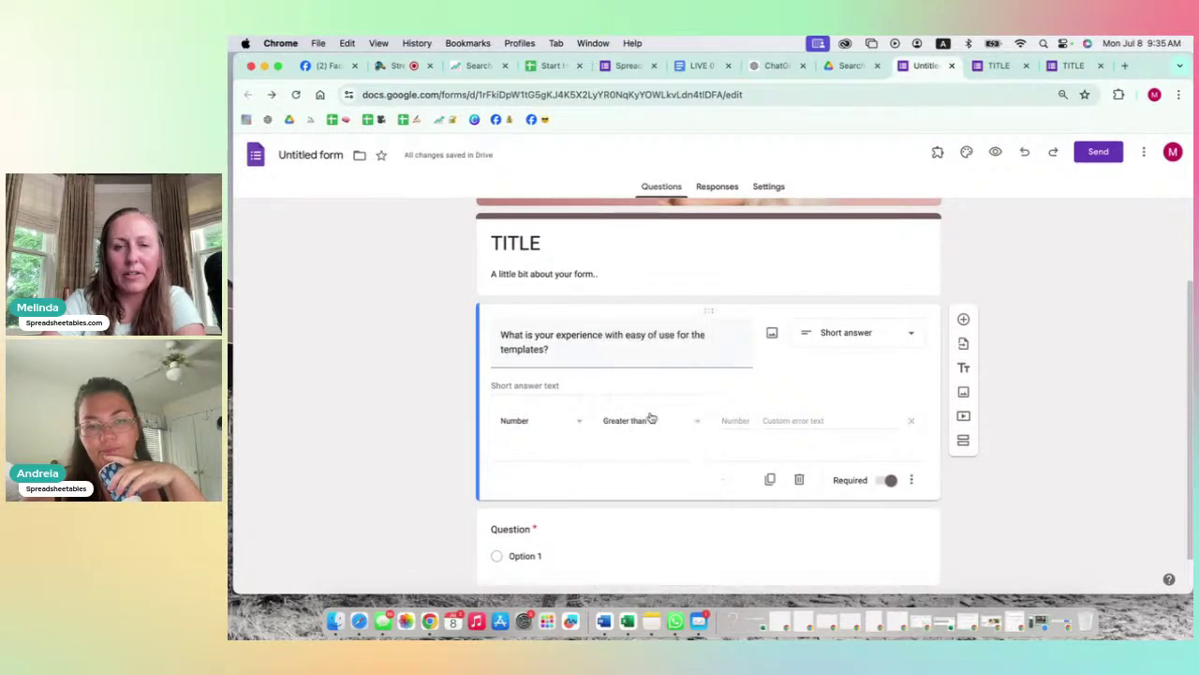
{"action": "scroll", "coordinate": [773, 381], "scroll_direction": "down", "scroll_amount": 2}
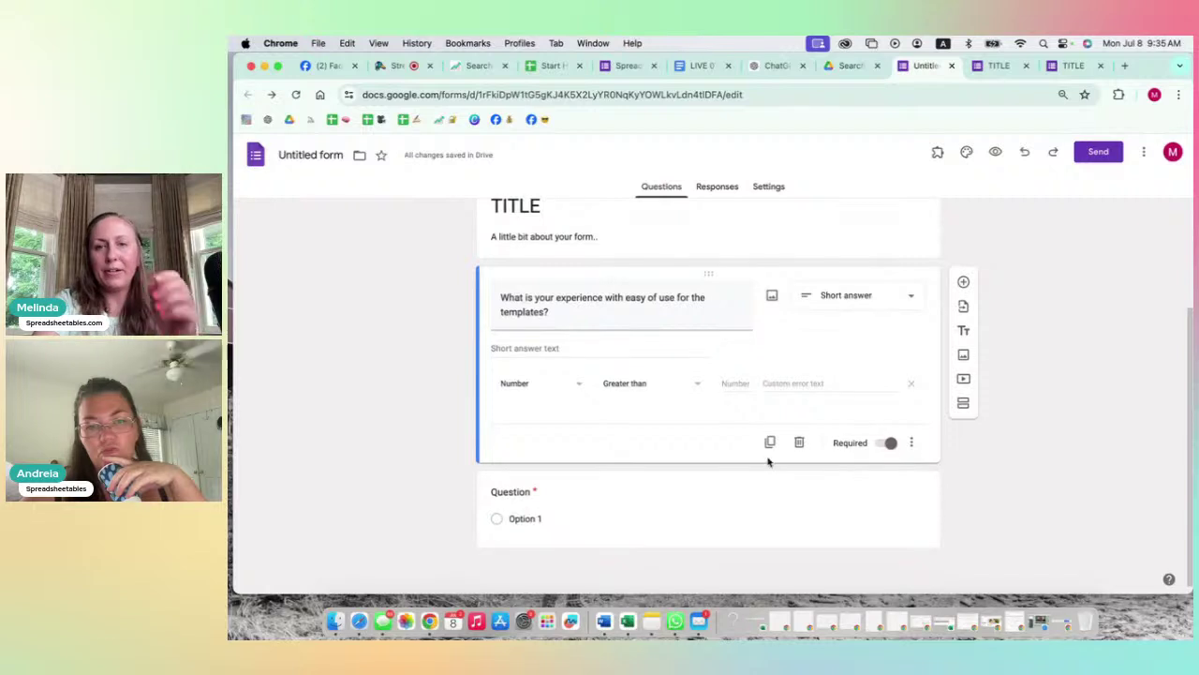
Step: Change the ease-of-use question to File upload, bringing up the Drive upload notice
{"action": "left_click", "coordinate": [908, 301]}
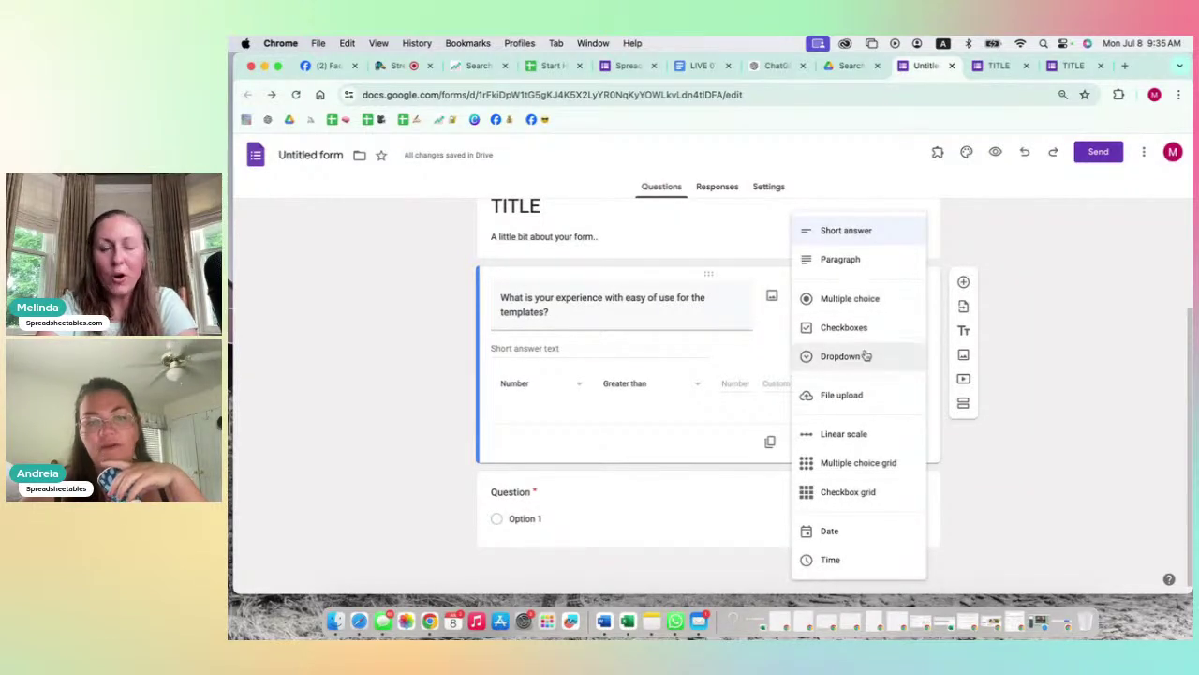
{"action": "left_click", "coordinate": [846, 397]}
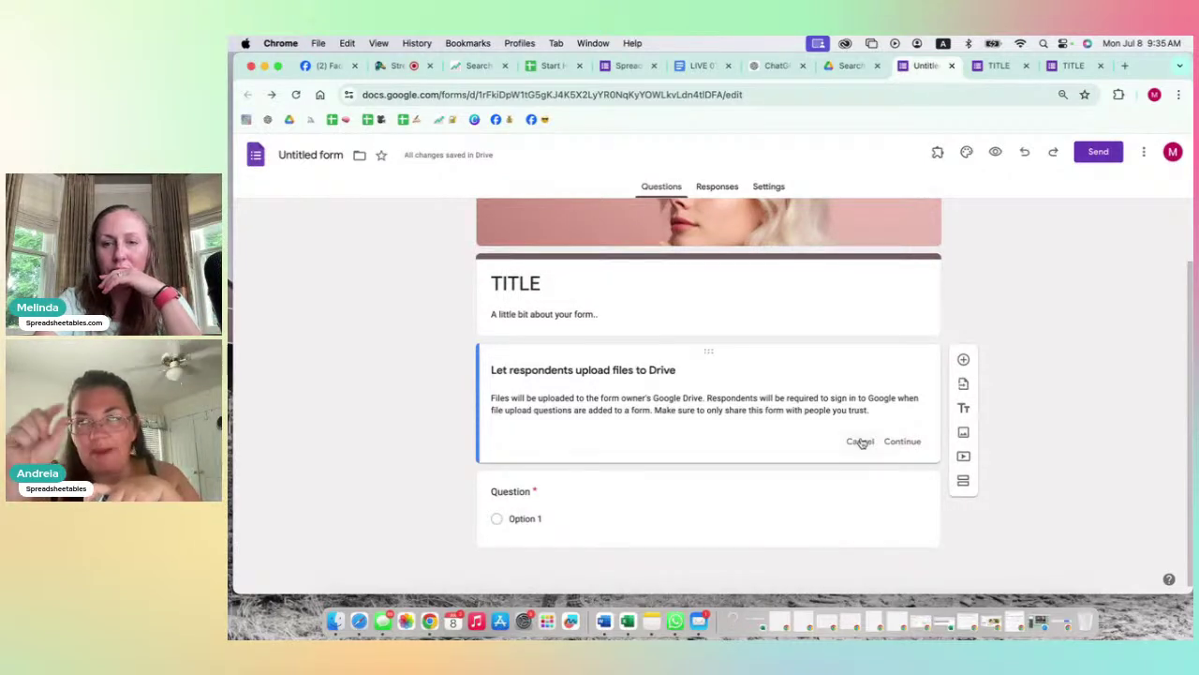
{"action": "left_click", "coordinate": [964, 361]}
Step: Set the new question's type to Date, then Time, and finally File upload
{"action": "left_click", "coordinate": [833, 501]}
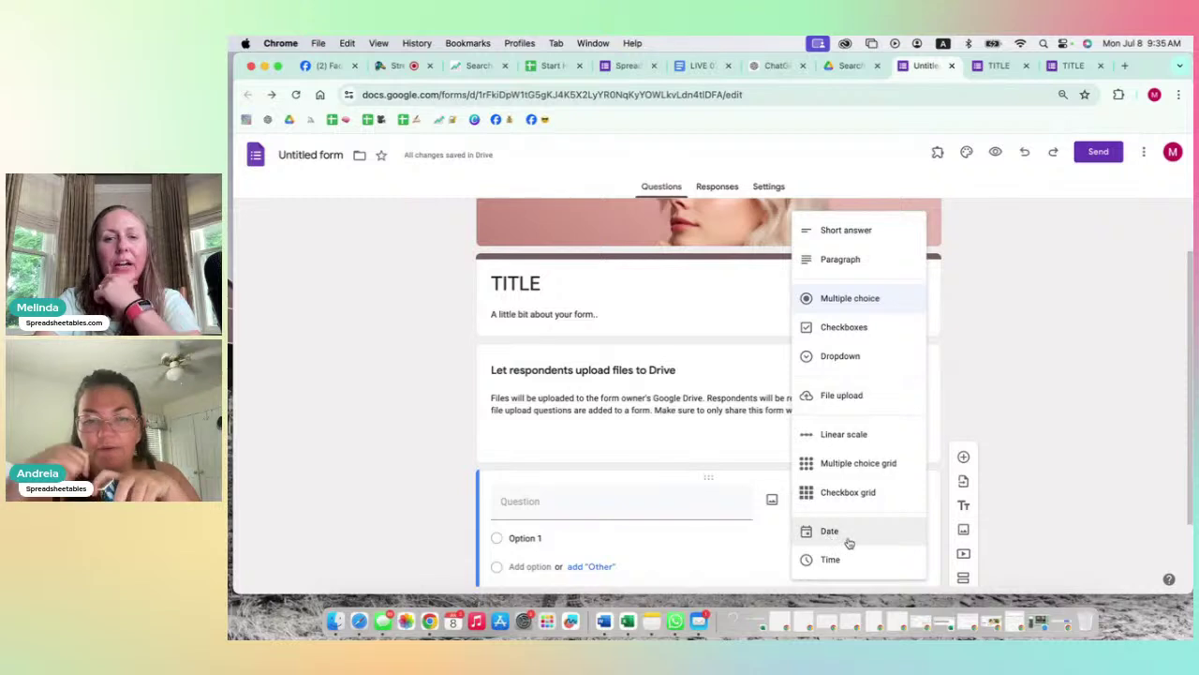
{"action": "left_click", "coordinate": [847, 533]}
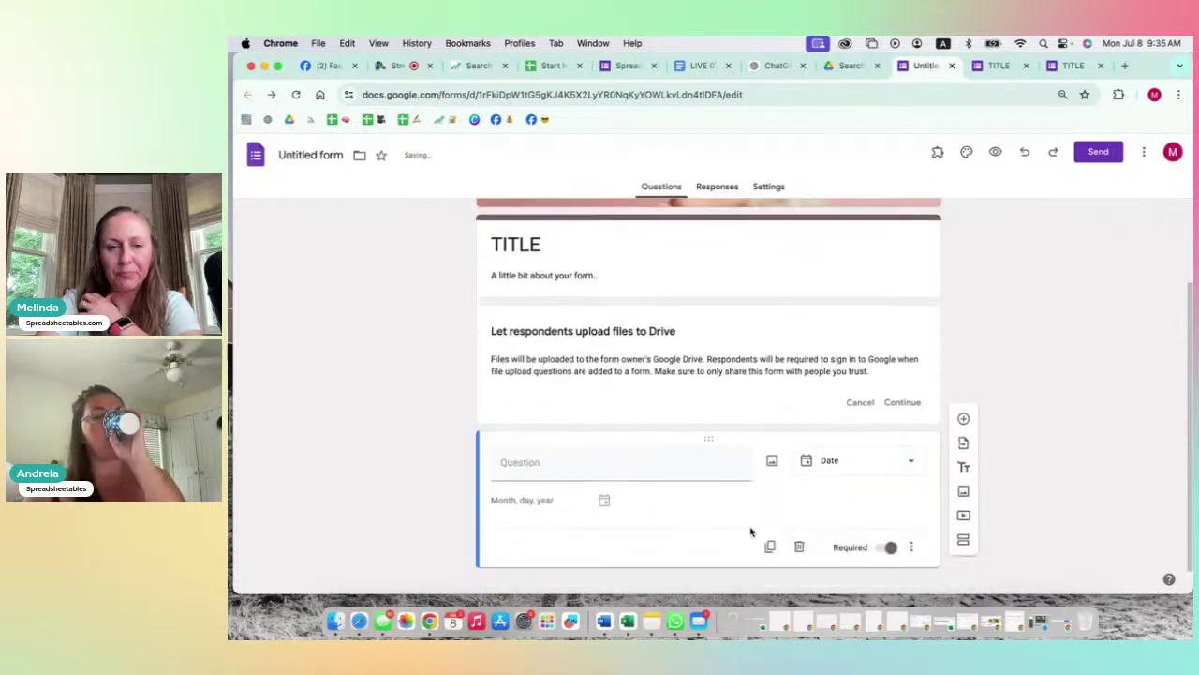
{"action": "left_click", "coordinate": [850, 442]}
{"action": "left_click", "coordinate": [831, 493]}
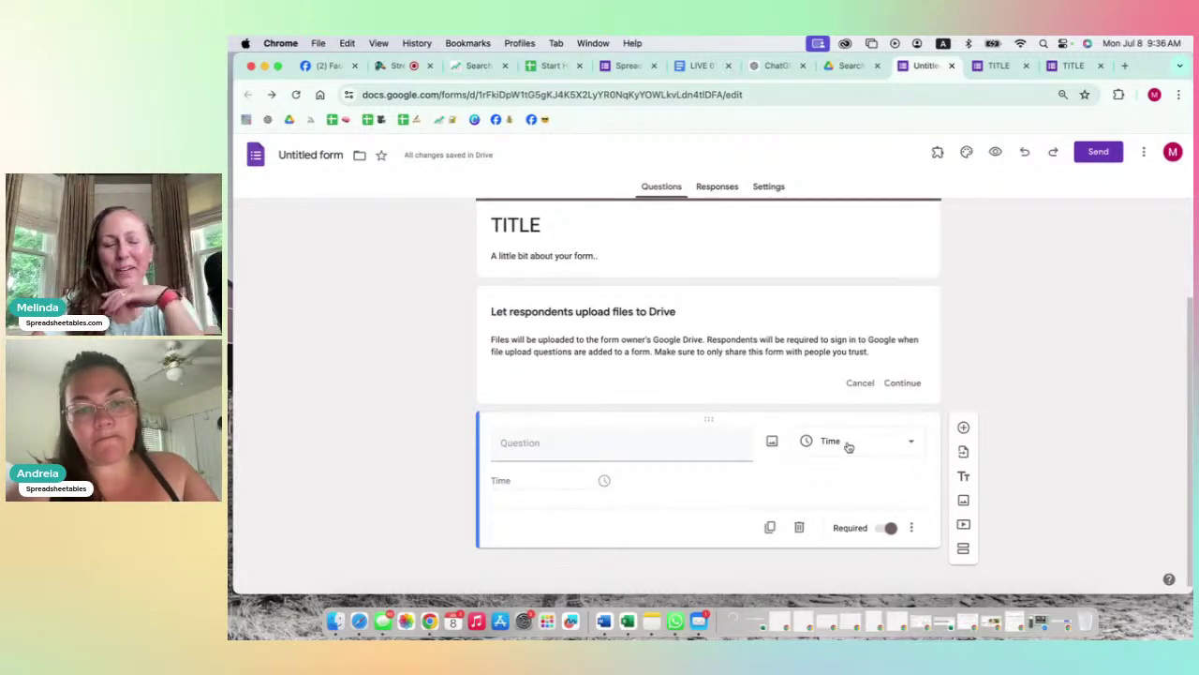
{"action": "left_click", "coordinate": [848, 447]}
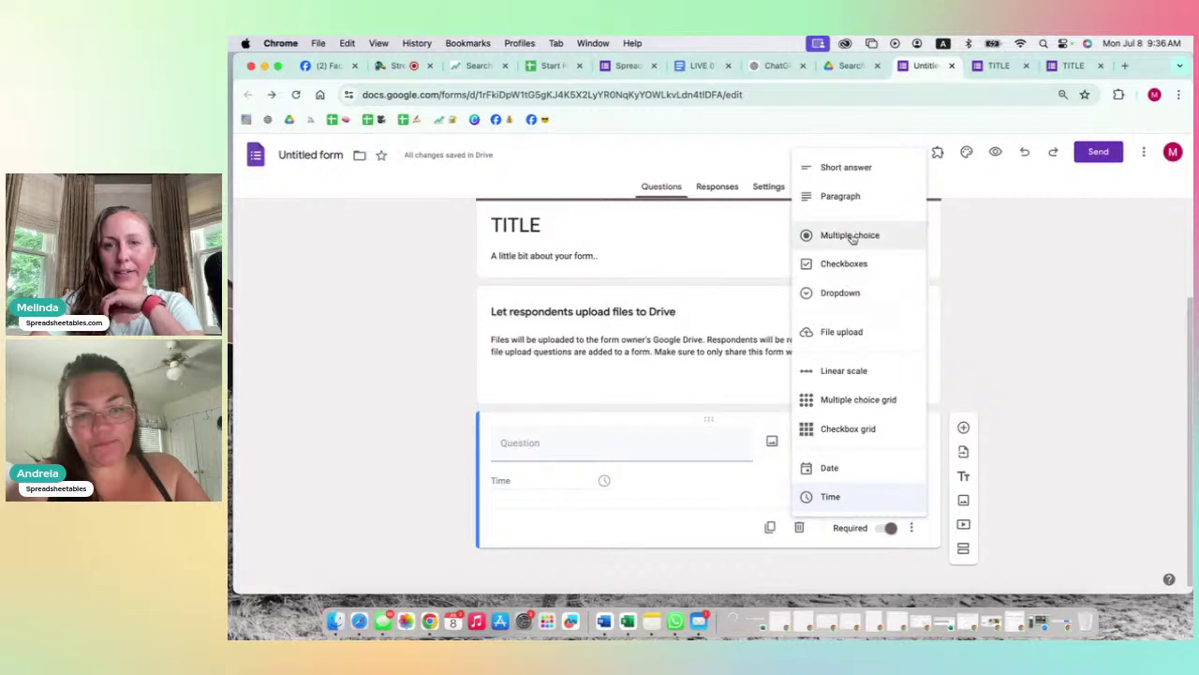
{"action": "left_click", "coordinate": [838, 336]}
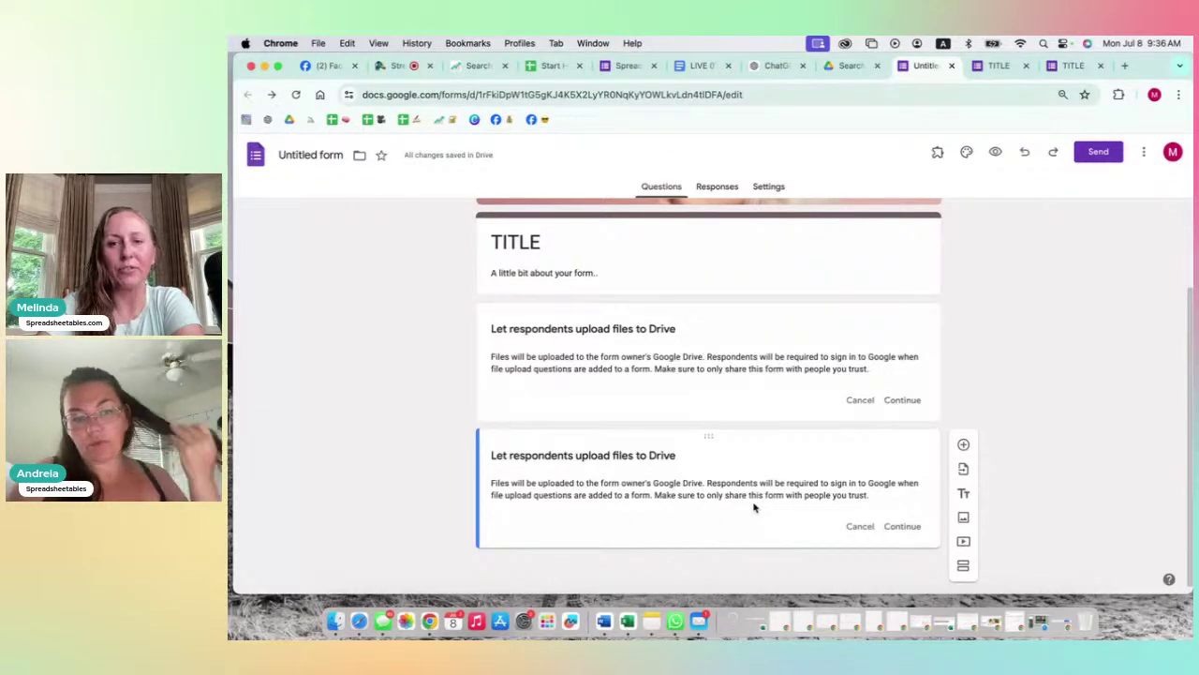
{"action": "scroll", "coordinate": [757, 406], "scroll_direction": "up", "scroll_amount": 3}
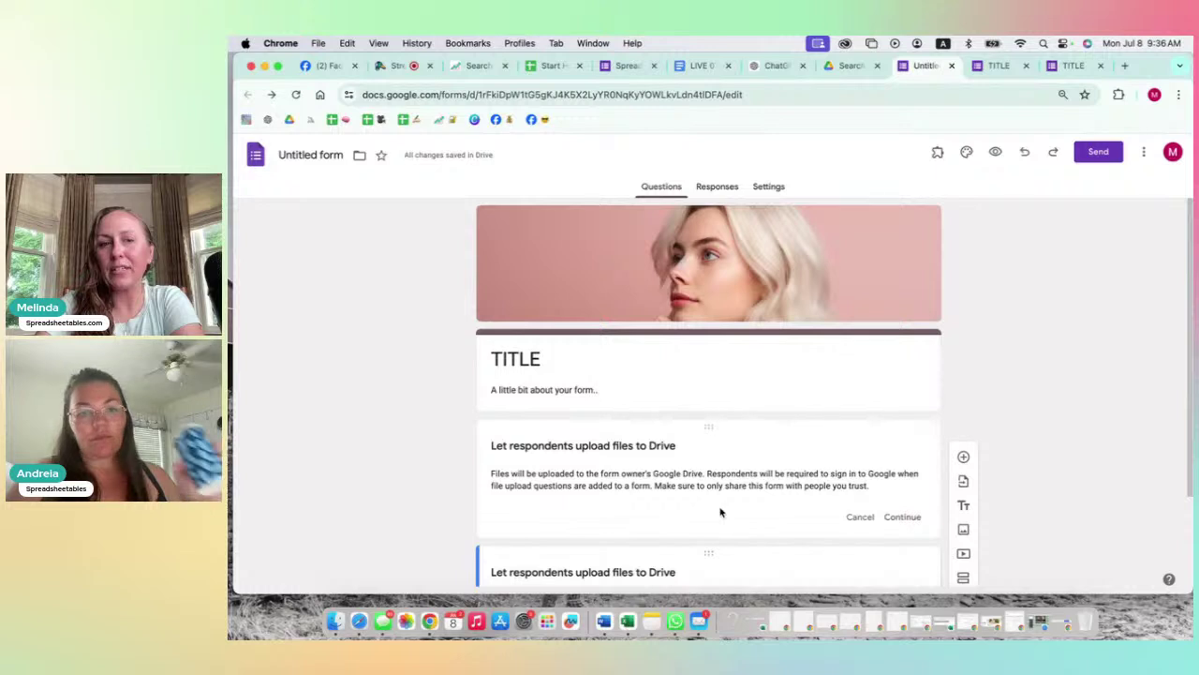
{"action": "scroll", "coordinate": [720, 509], "scroll_direction": "down", "scroll_amount": 3}
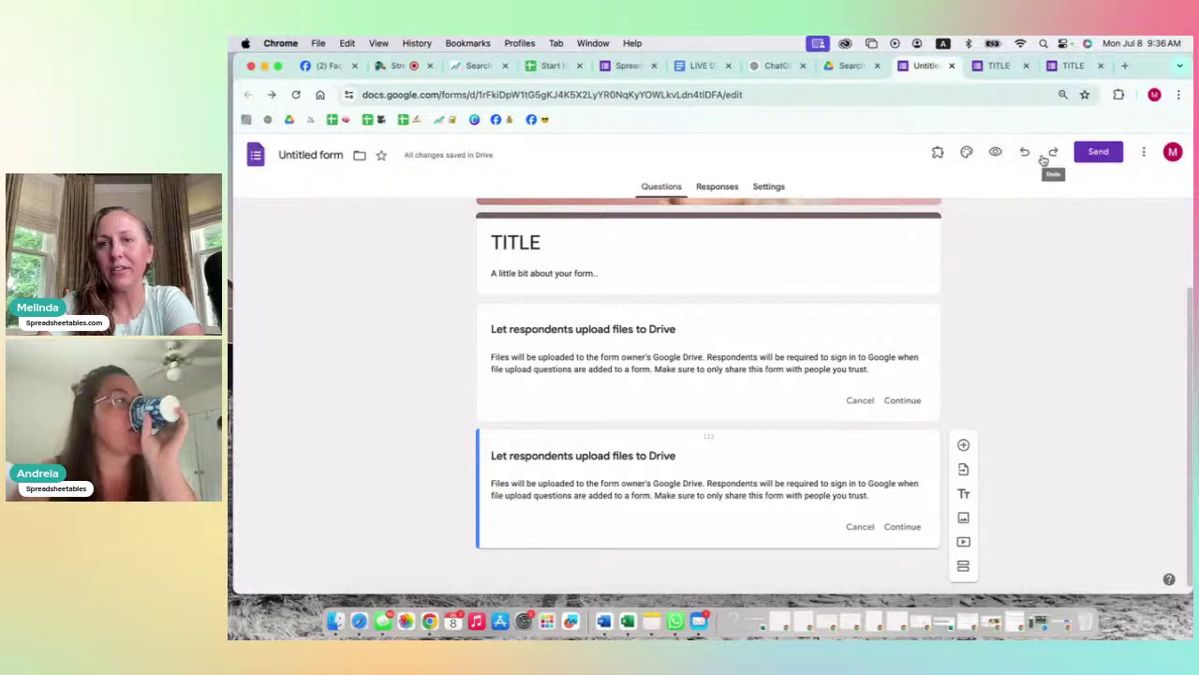
{"action": "left_click", "coordinate": [1144, 155]}
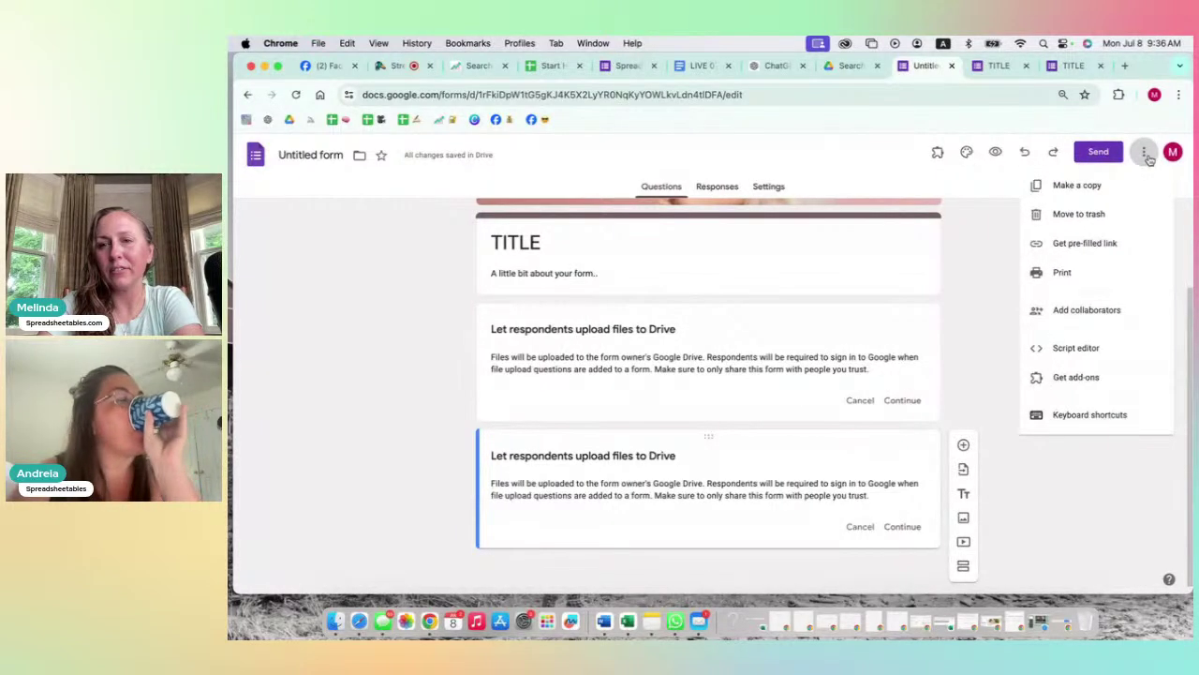
{"action": "left_click", "coordinate": [999, 256]}
{"action": "scroll", "coordinate": [999, 257], "scroll_direction": "up", "scroll_amount": 2}
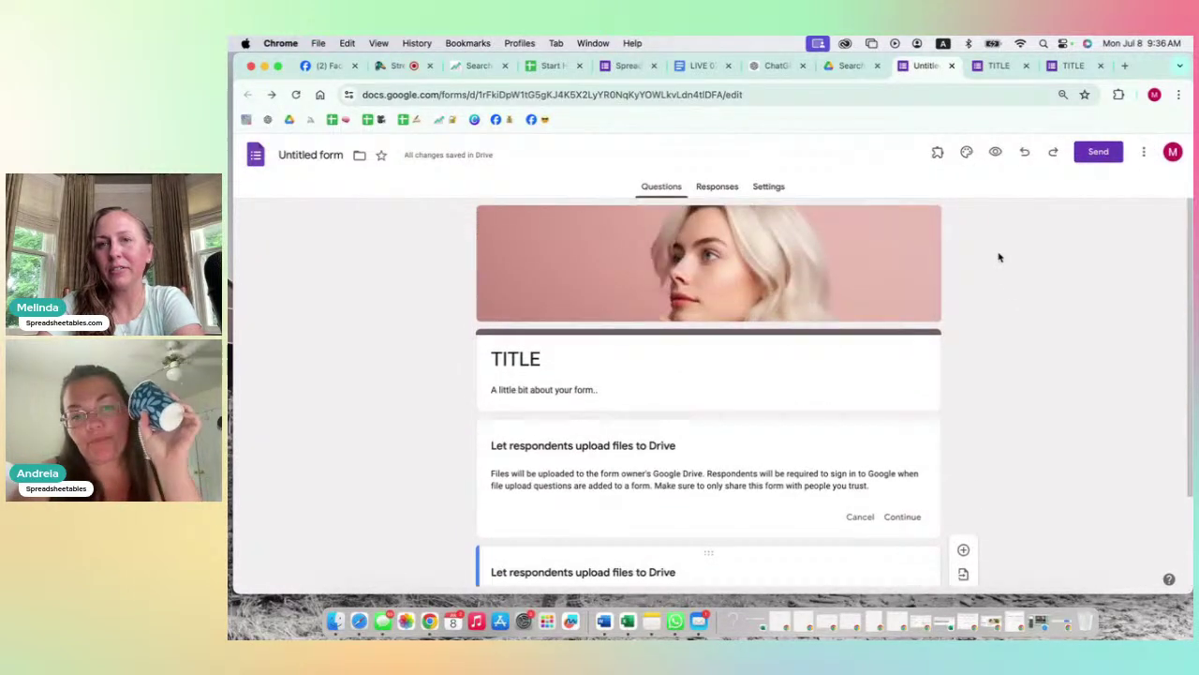
{"action": "left_click", "coordinate": [966, 154]}
{"action": "scroll", "coordinate": [1092, 348], "scroll_direction": "down", "scroll_amount": 1}
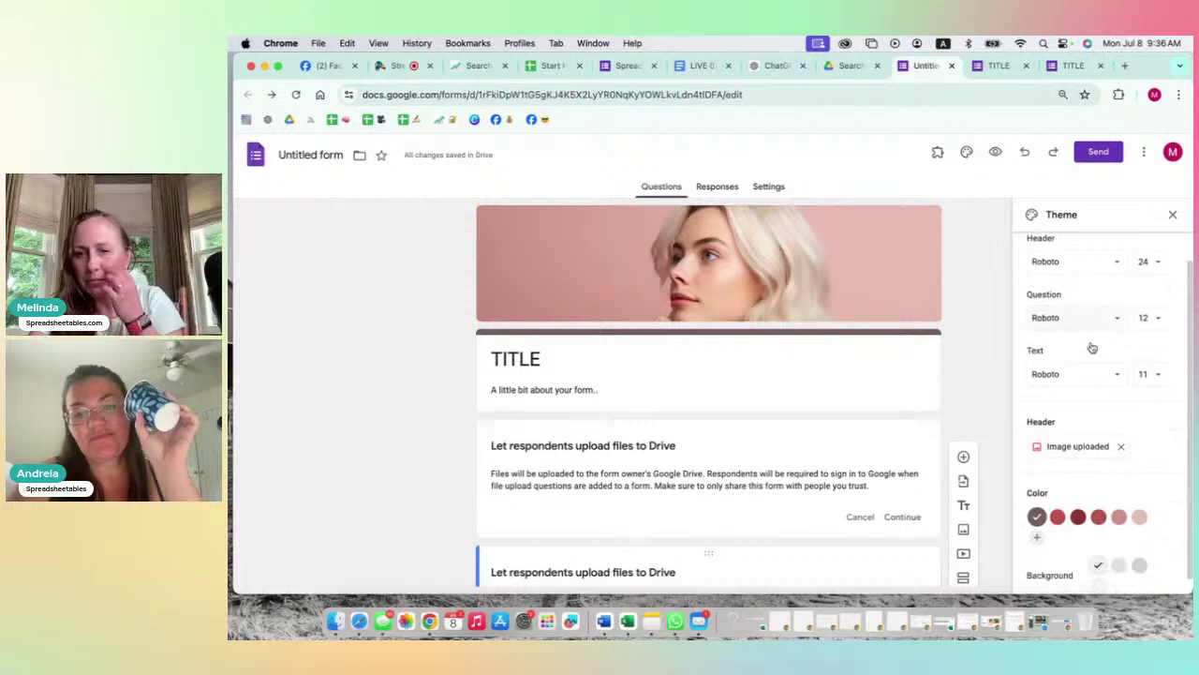
{"action": "scroll", "coordinate": [1092, 348], "scroll_direction": "down", "scroll_amount": 1}
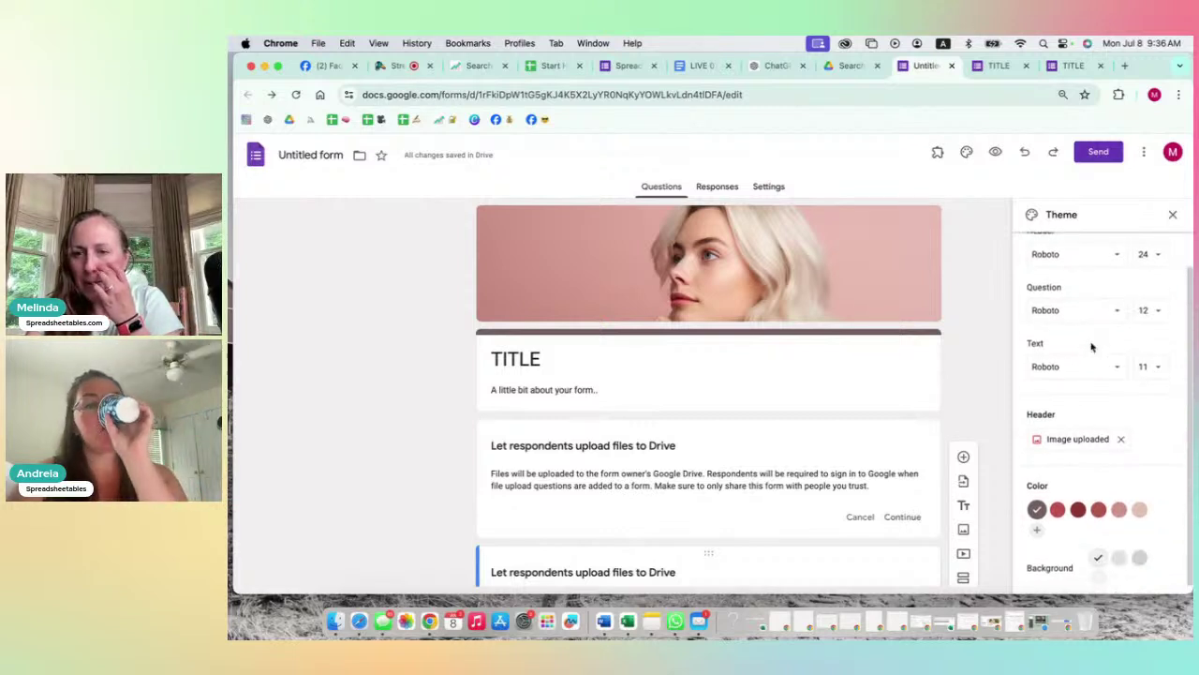
{"action": "left_click", "coordinate": [1173, 215]}
{"action": "left_click", "coordinate": [1145, 154]}
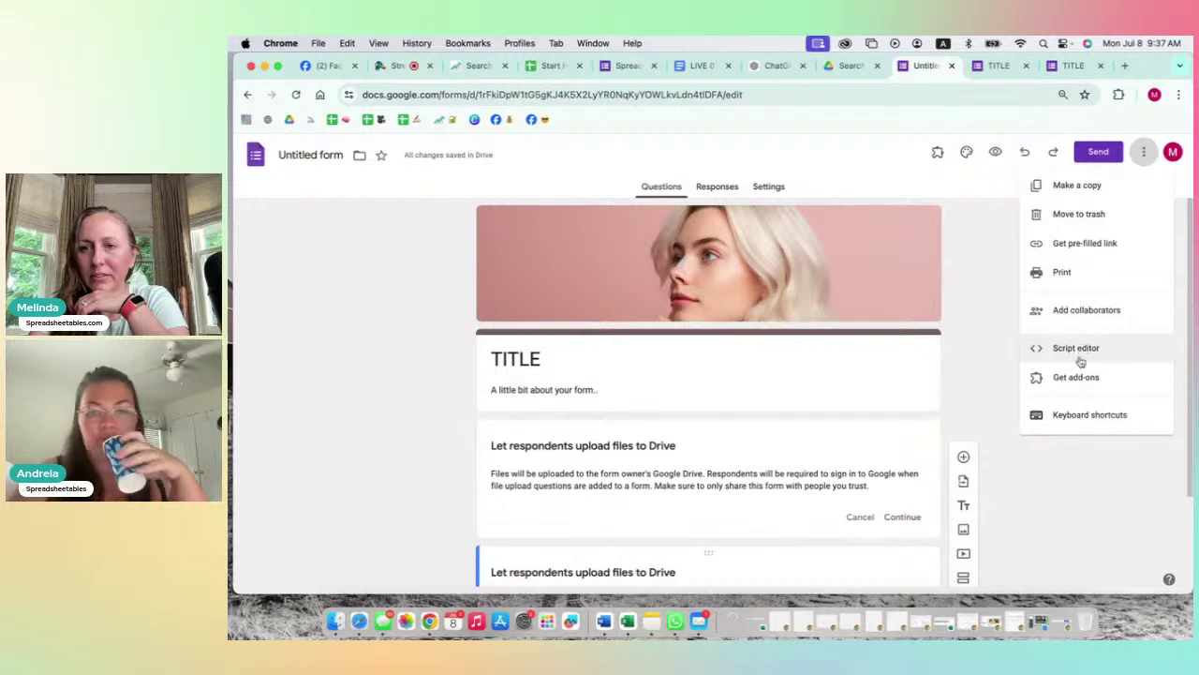
{"action": "left_click", "coordinate": [987, 312]}
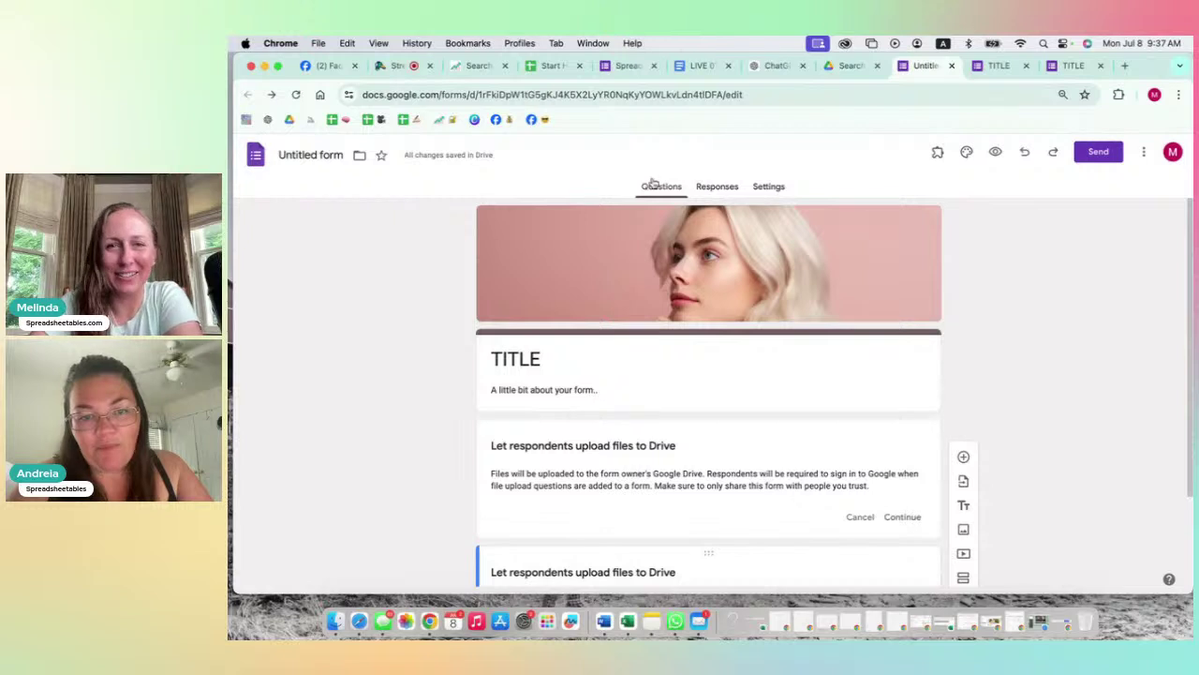
Step: Check the Responses and Settings tabs, glance at the other form tabs, and return to Responses
{"action": "left_click", "coordinate": [718, 189]}
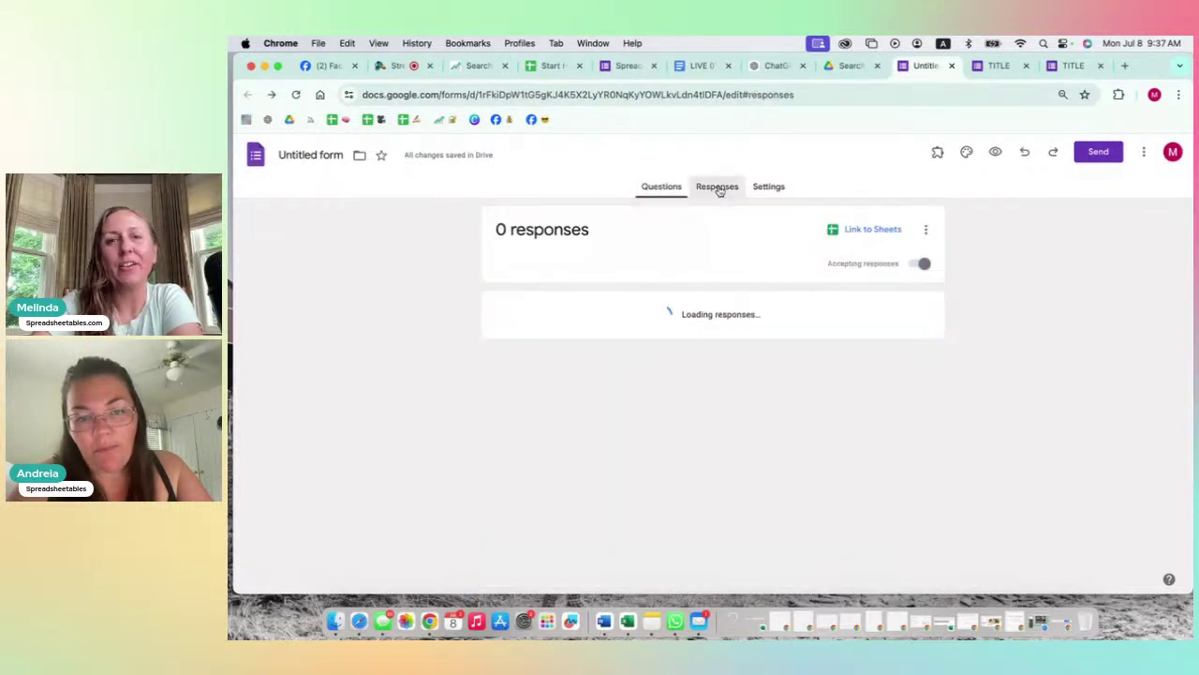
{"action": "left_click", "coordinate": [770, 189]}
{"action": "left_click", "coordinate": [709, 189]}
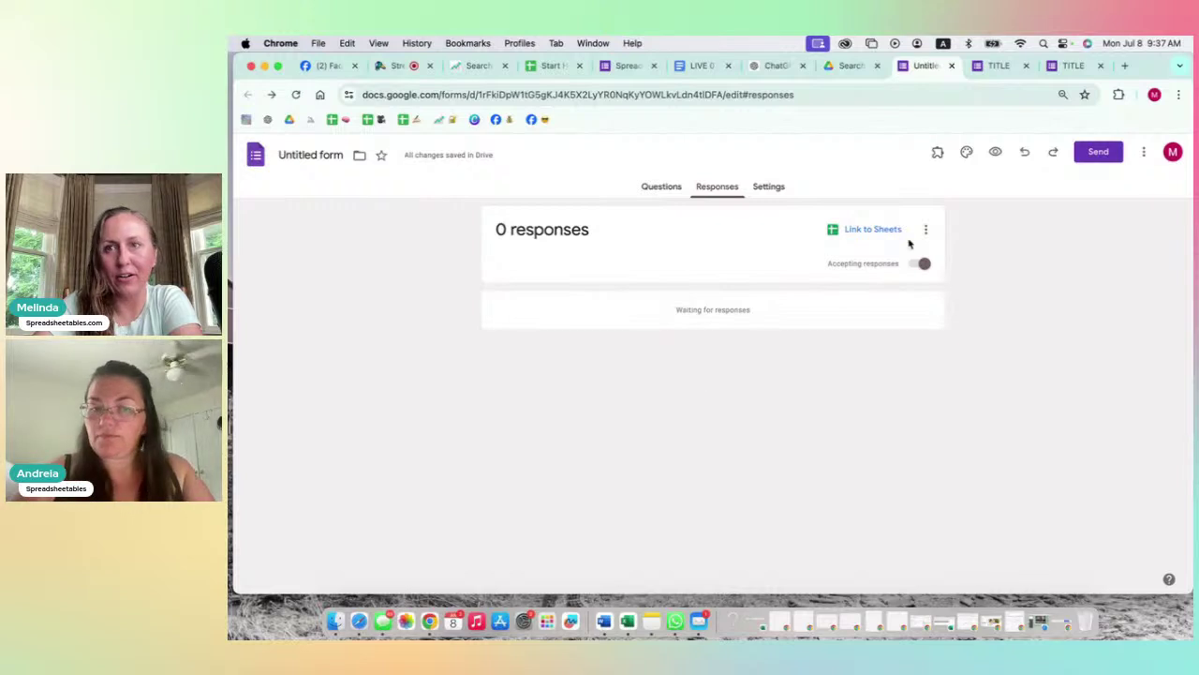
{"action": "left_click", "coordinate": [996, 65]}
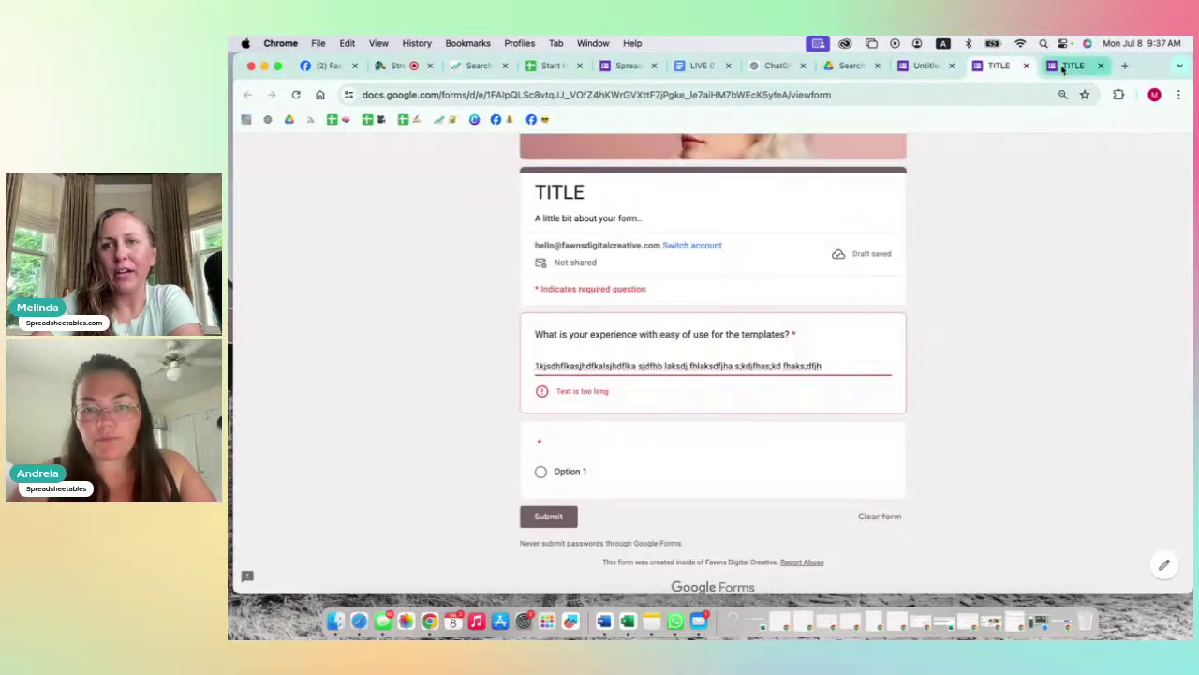
{"action": "left_click", "coordinate": [923, 66]}
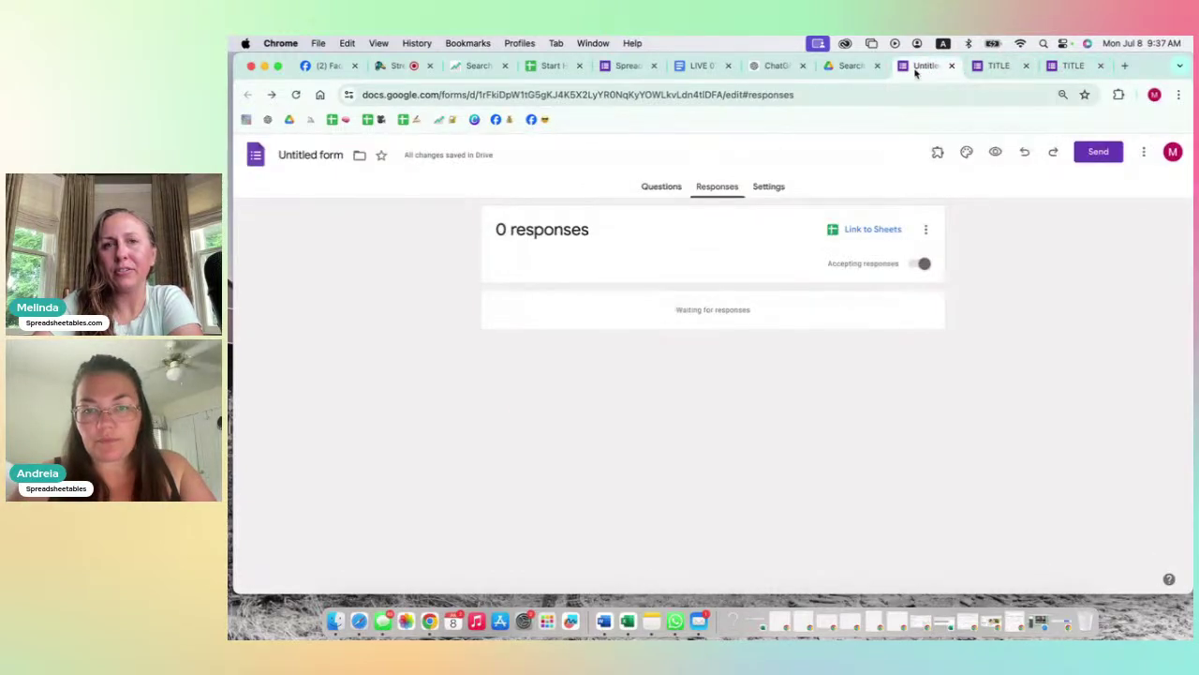
{"action": "left_click", "coordinate": [630, 65]}
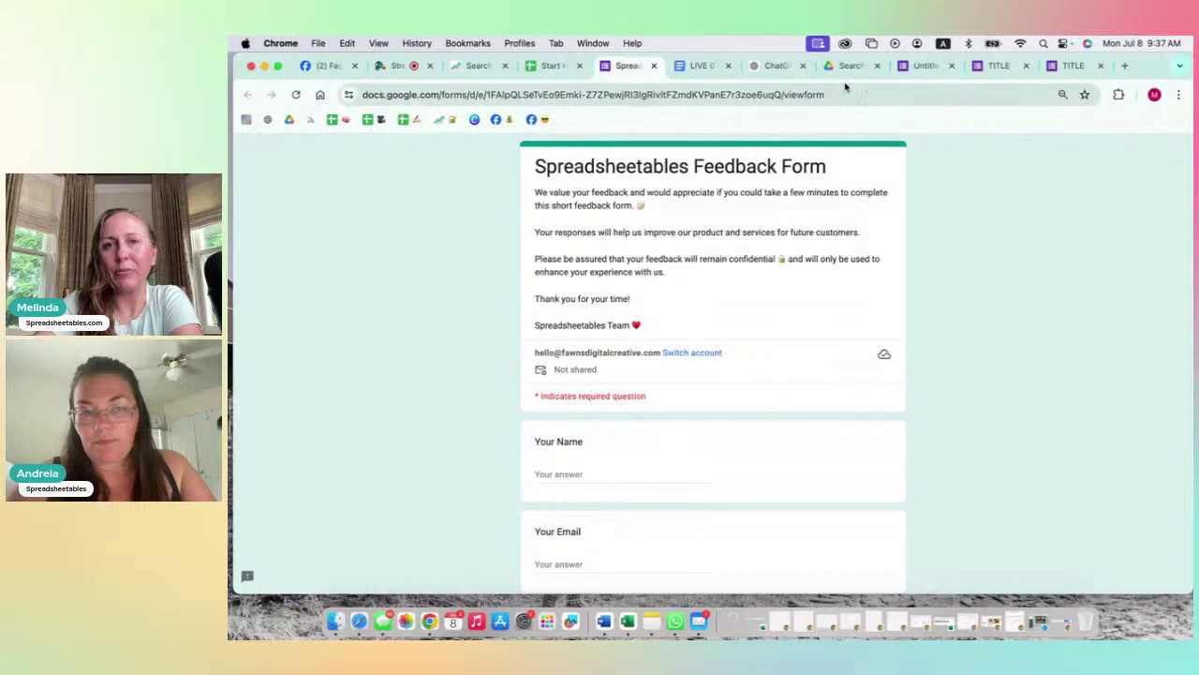
{"action": "left_click", "coordinate": [923, 66]}
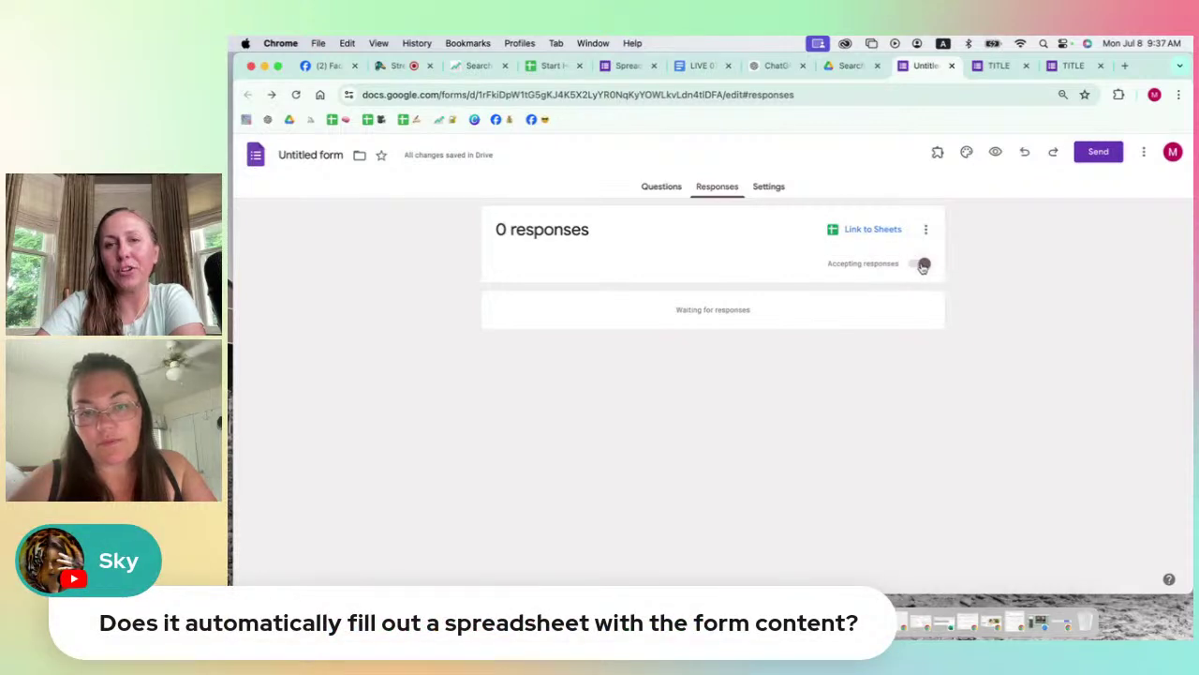
Step: Toggle Accepting responses off and back on, and enable email notifications for new responses
{"action": "left_click", "coordinate": [921, 267]}
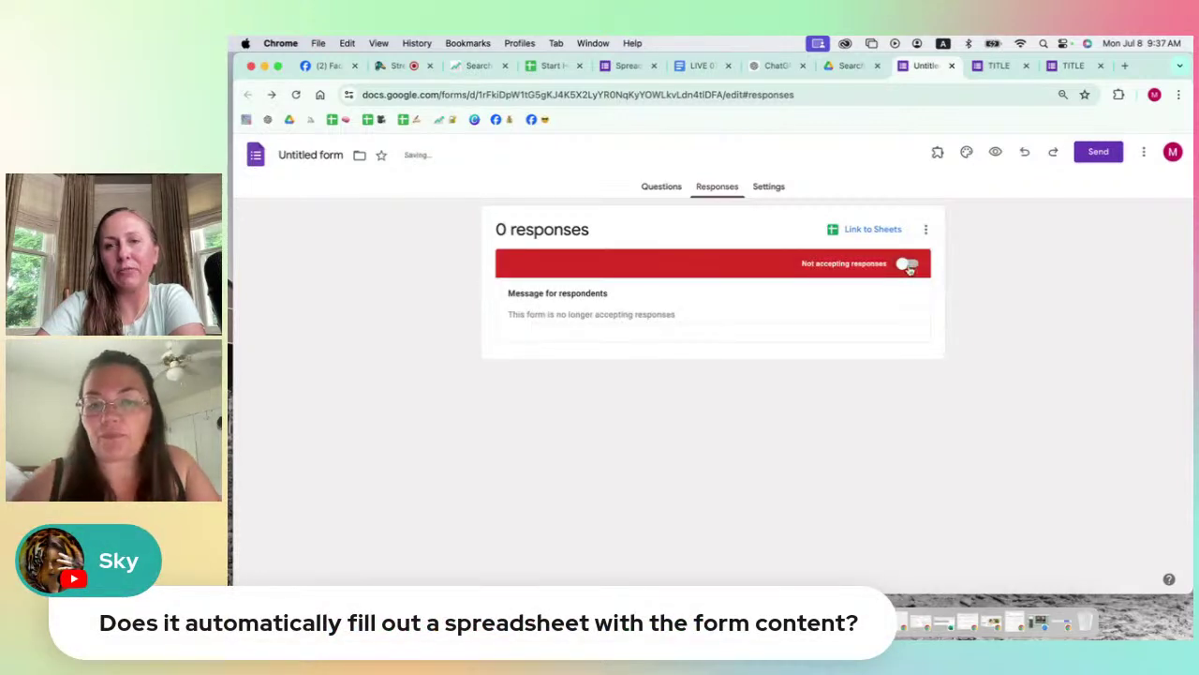
{"action": "left_click", "coordinate": [919, 266]}
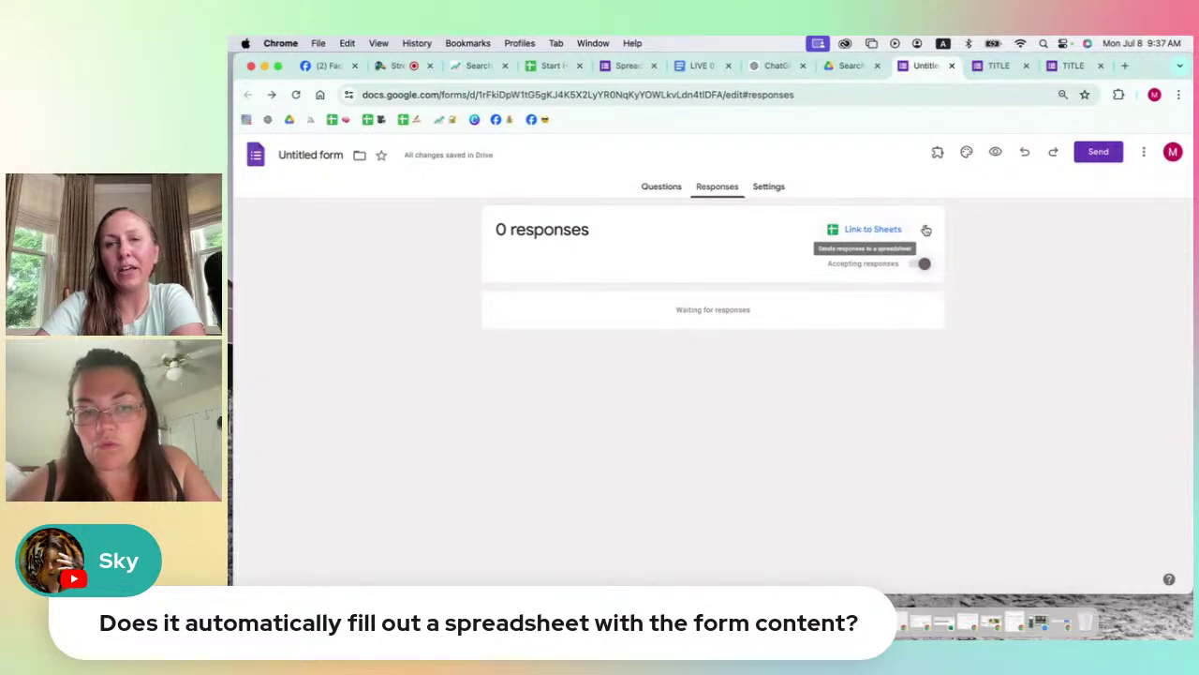
{"action": "left_click", "coordinate": [926, 230]}
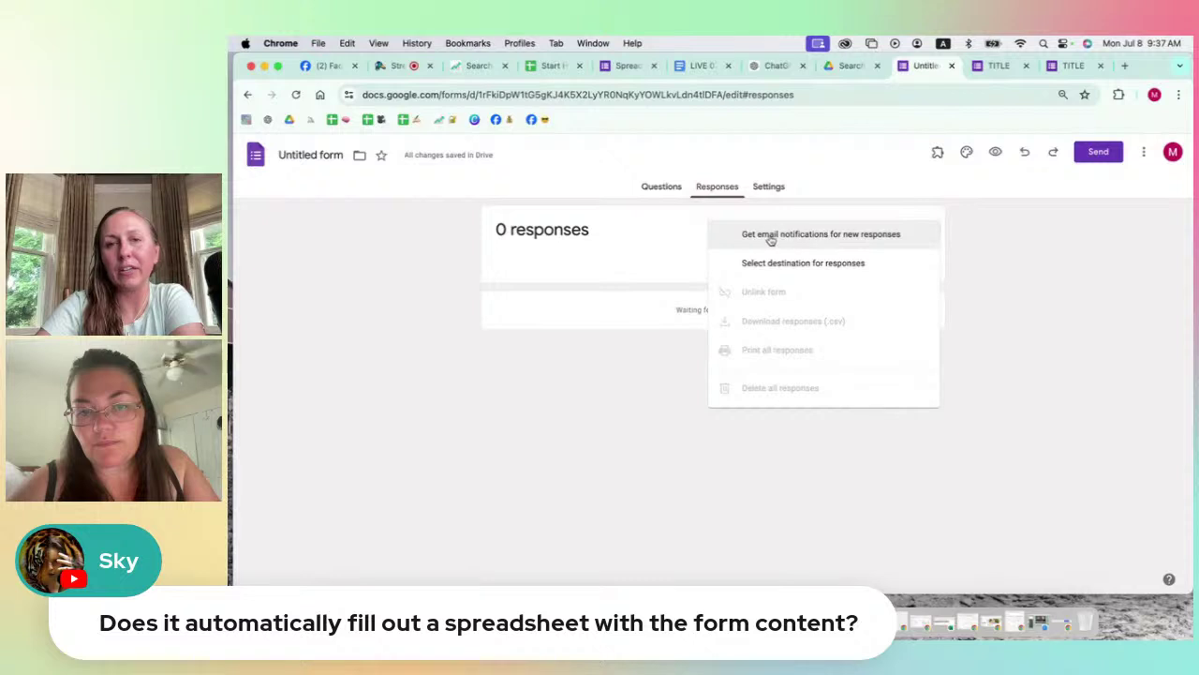
{"action": "left_click", "coordinate": [839, 239]}
{"action": "left_click", "coordinate": [926, 232]}
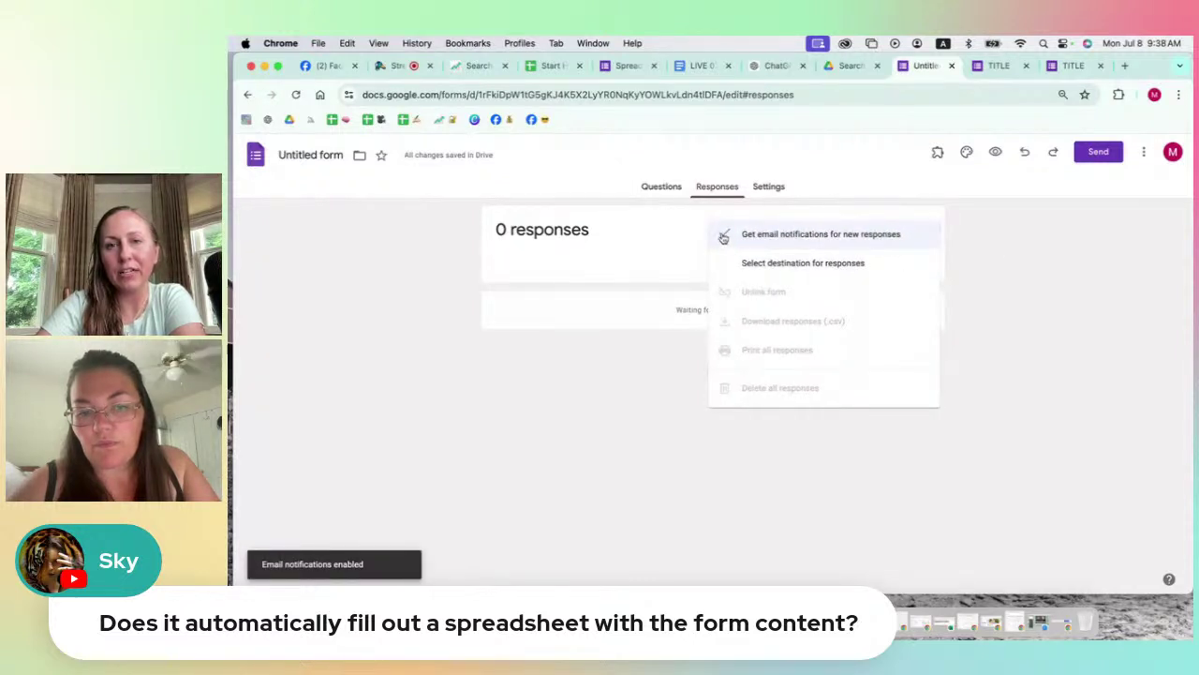
{"action": "left_click", "coordinate": [764, 272]}
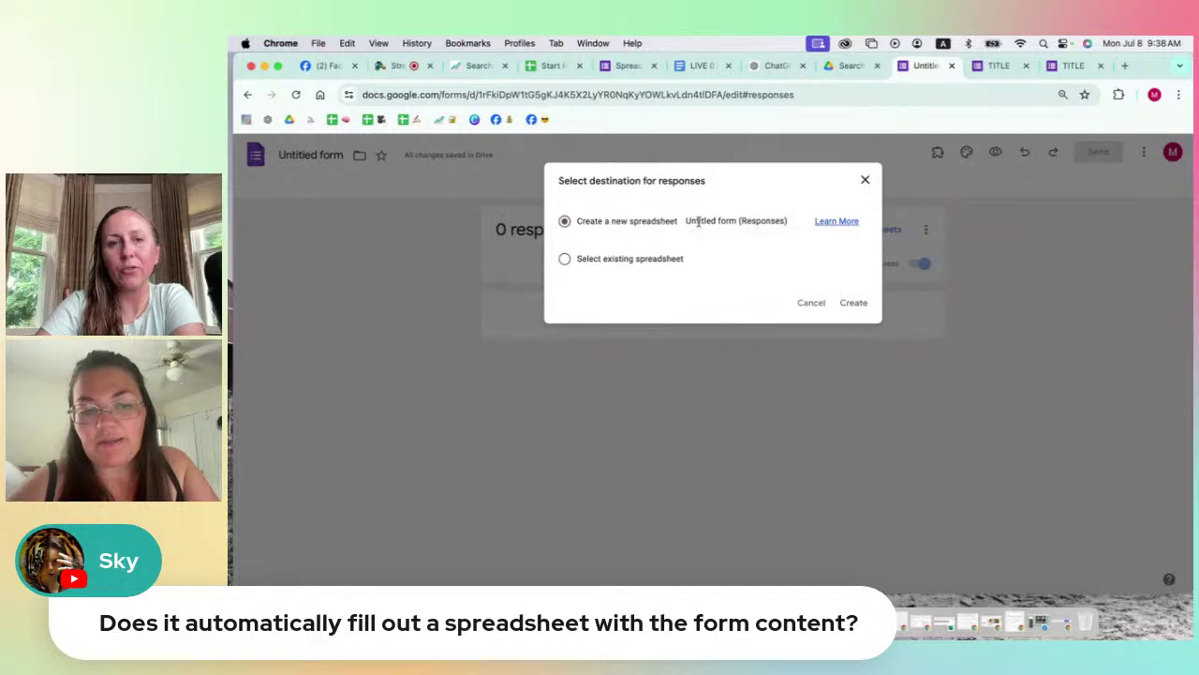
{"action": "left_click", "coordinate": [864, 180]}
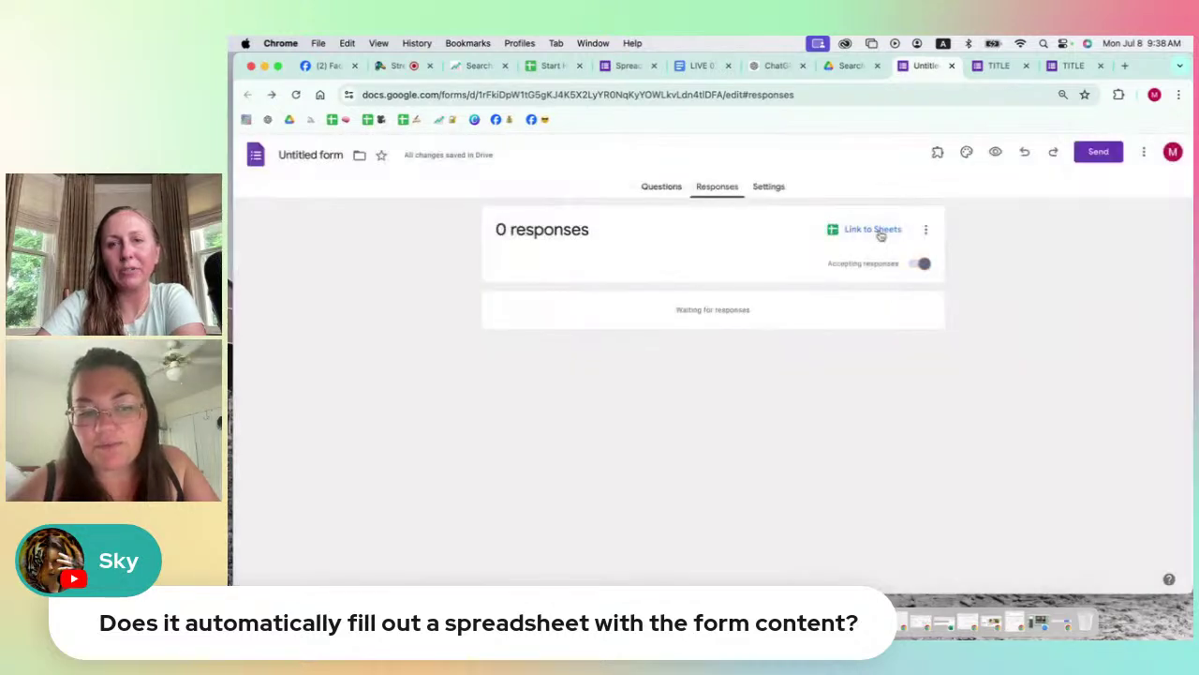
{"action": "left_click", "coordinate": [864, 230]}
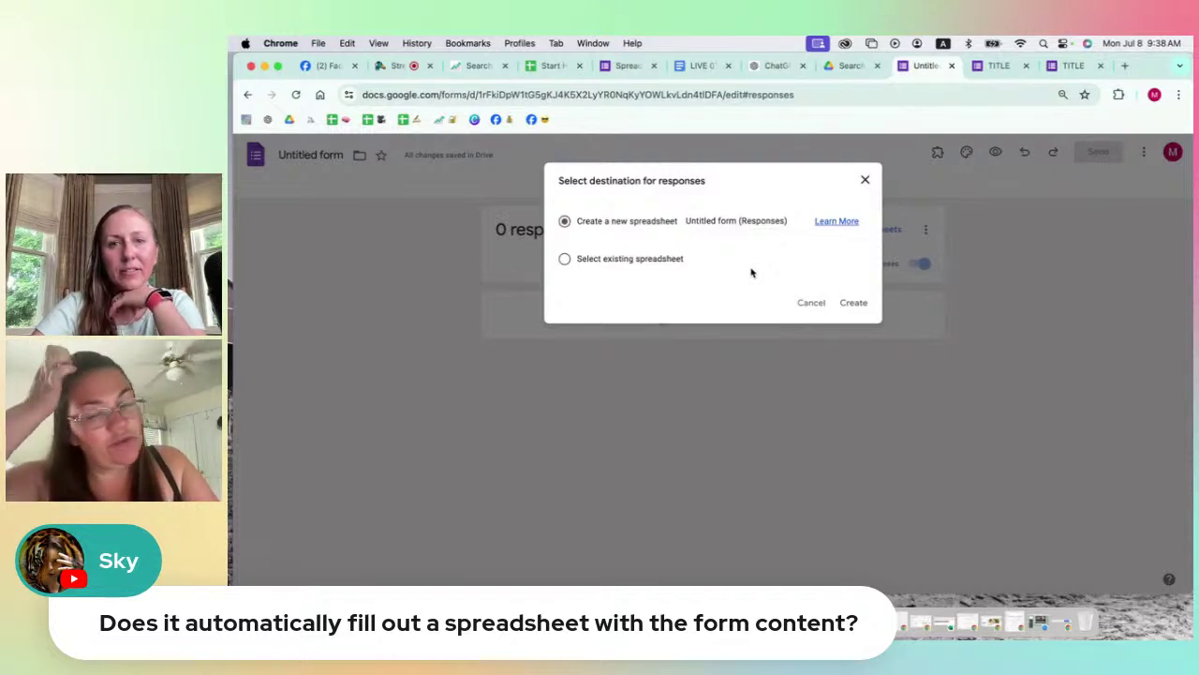
{"action": "left_click", "coordinate": [865, 179]}
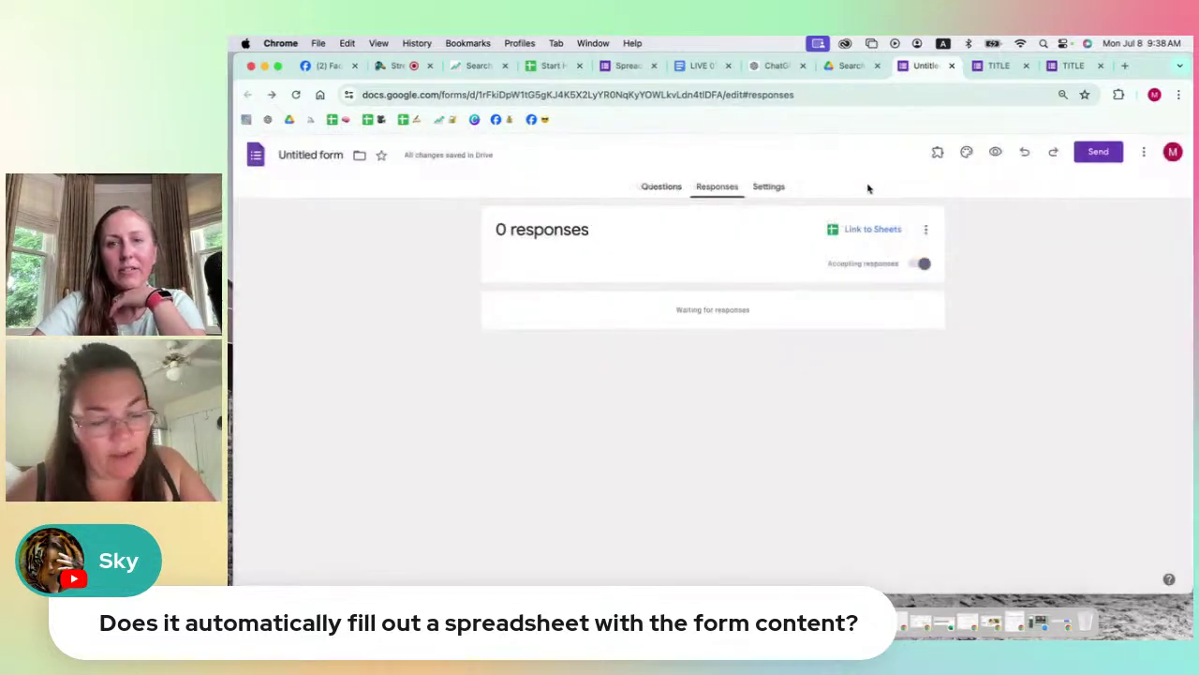
{"action": "left_click", "coordinate": [860, 232]}
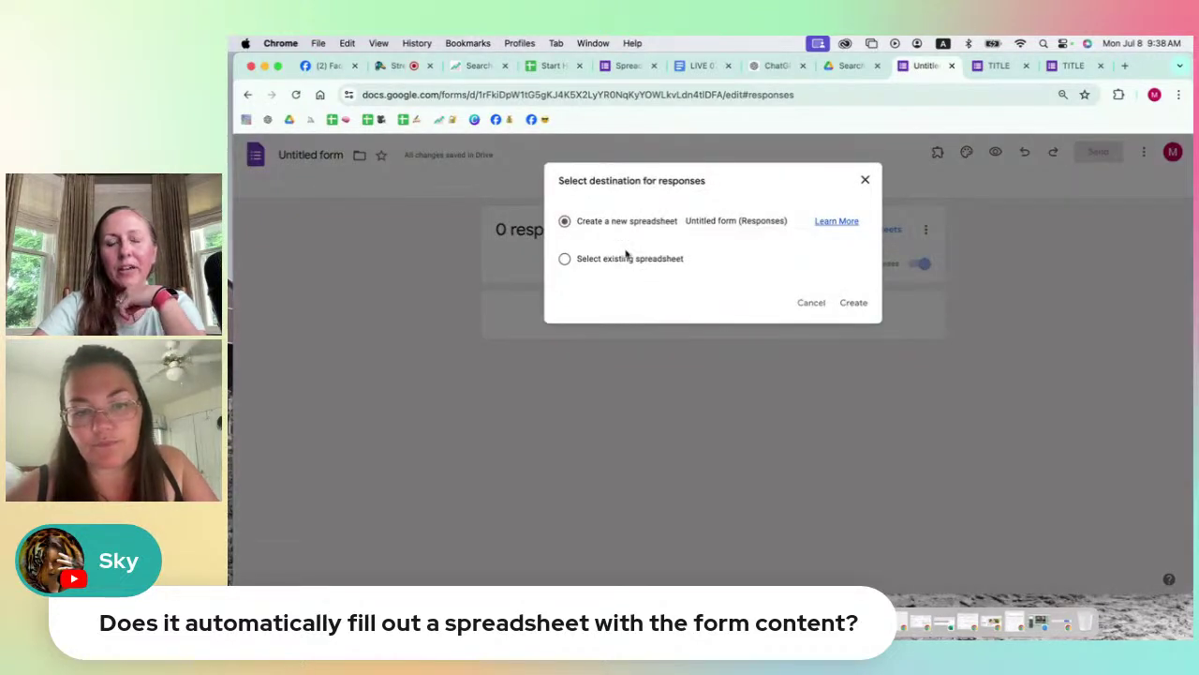
{"action": "left_click", "coordinate": [578, 261]}
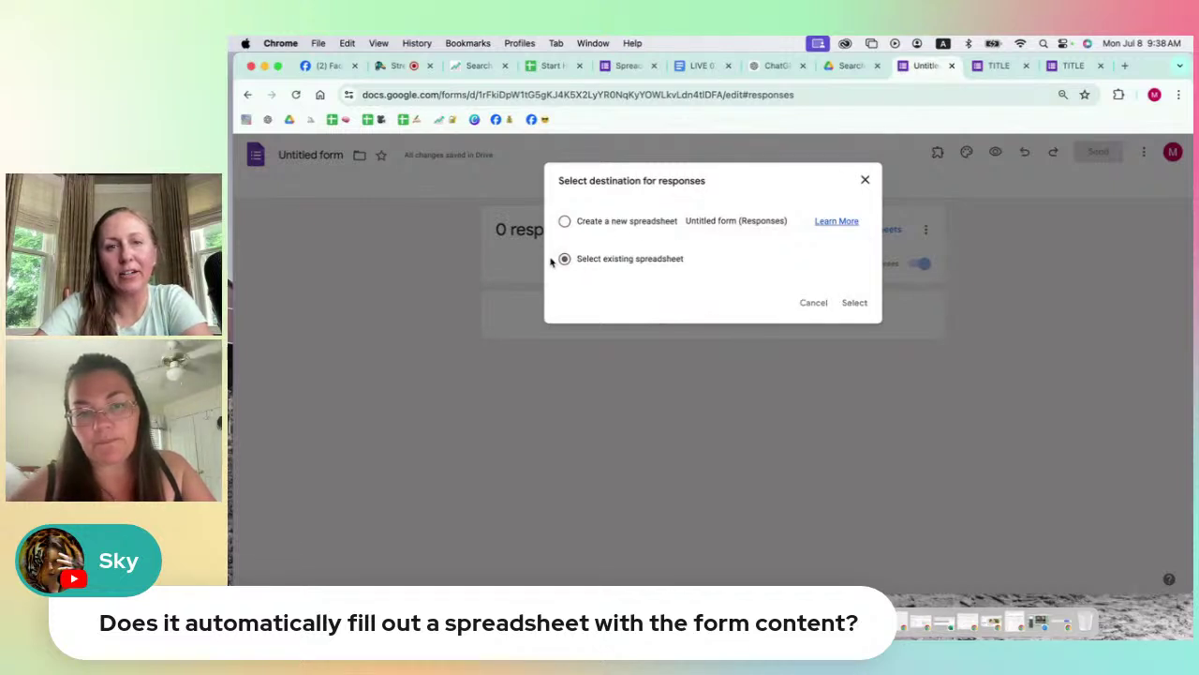
{"action": "left_click", "coordinate": [565, 222]}
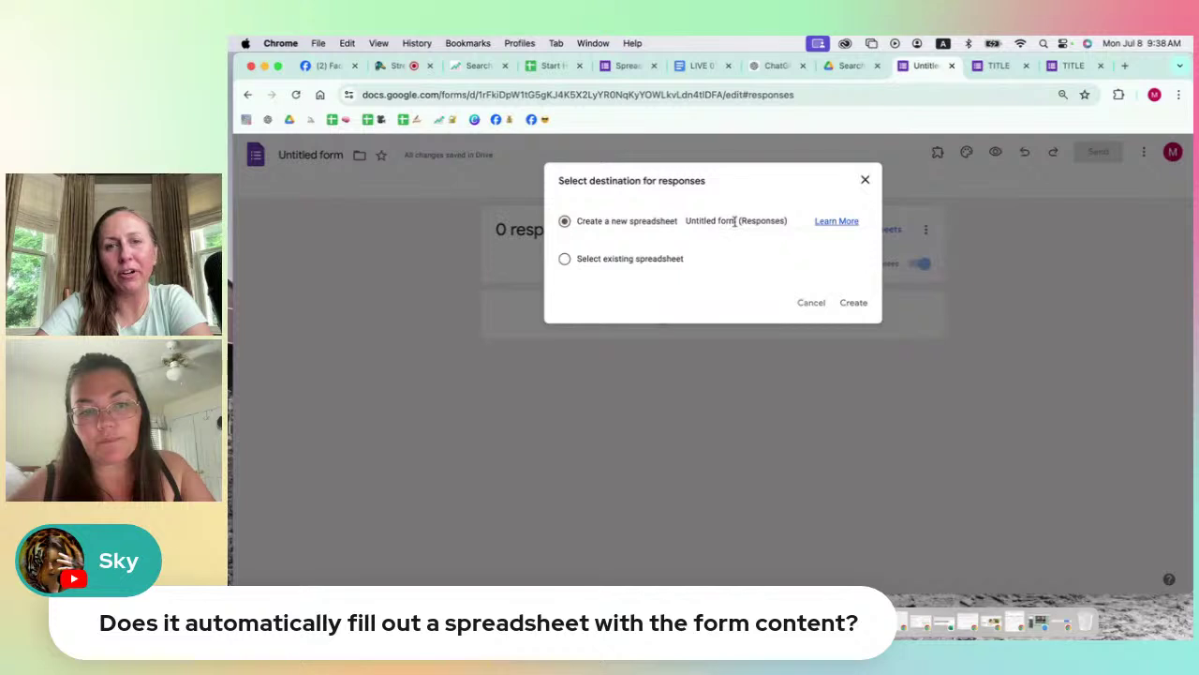
Step: Rename the new response spreadsheet from 'Untitled form (Responses)' to 'Test (Responses)'
{"action": "left_click_drag", "start_coordinate": [734, 220], "coordinate": [686, 221]}
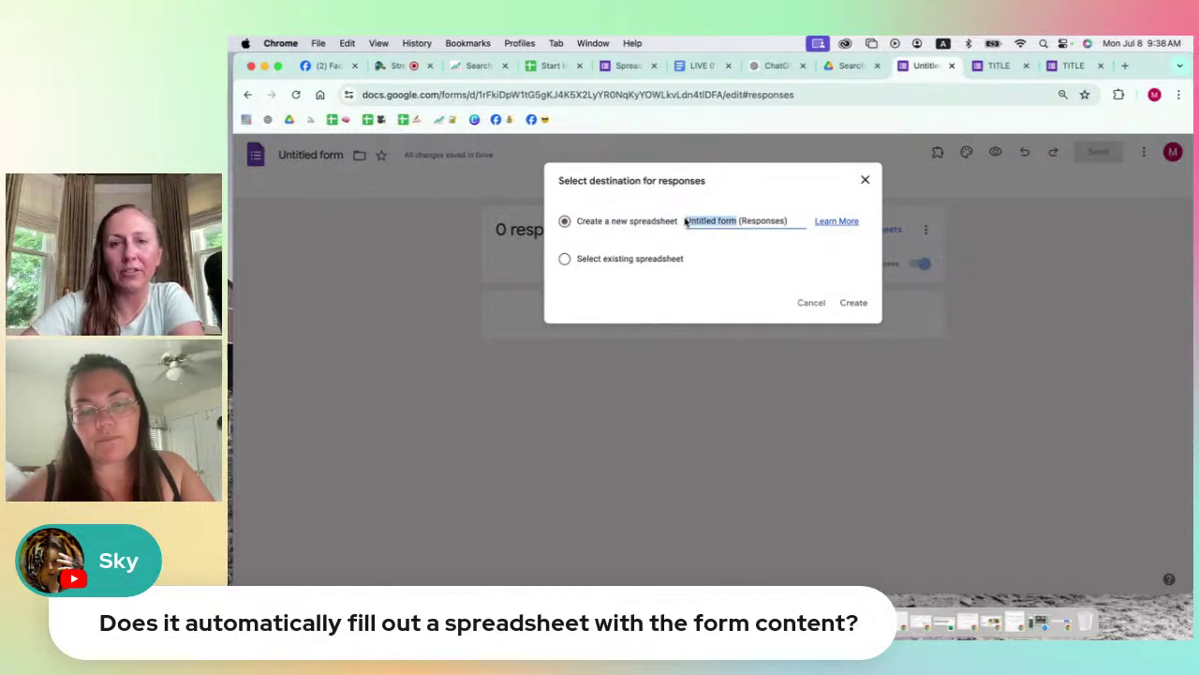
{"action": "type", "text": "Test"}
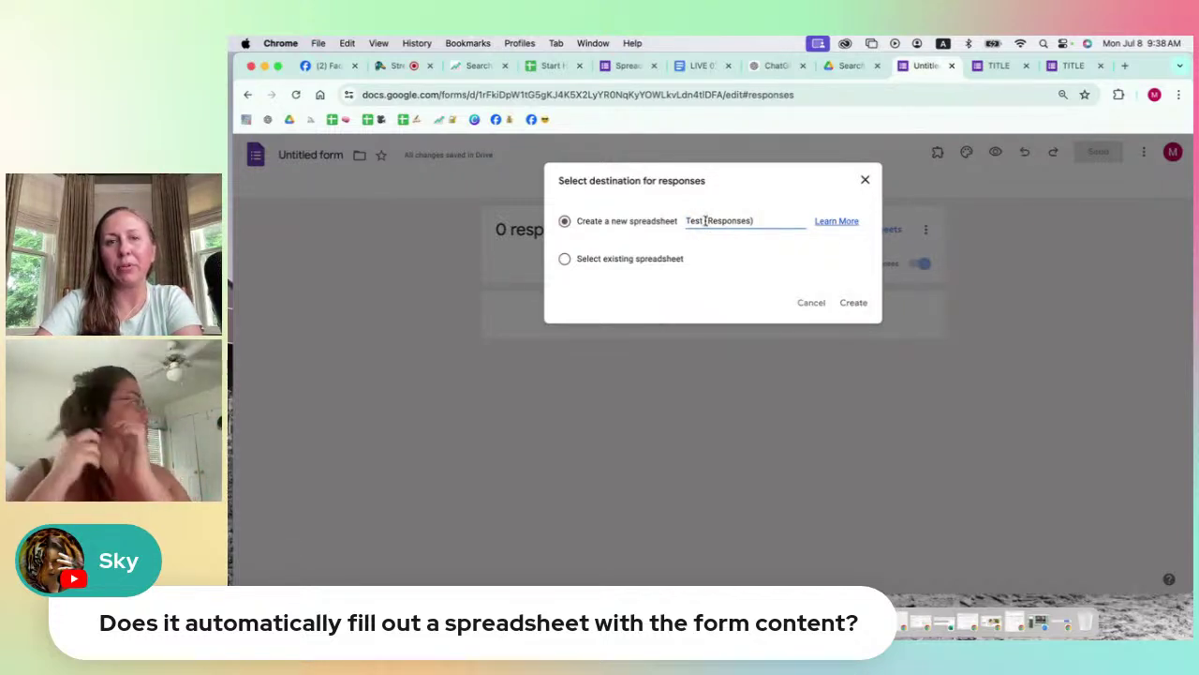
{"action": "left_click_drag", "start_coordinate": [705, 221], "coordinate": [762, 221]}
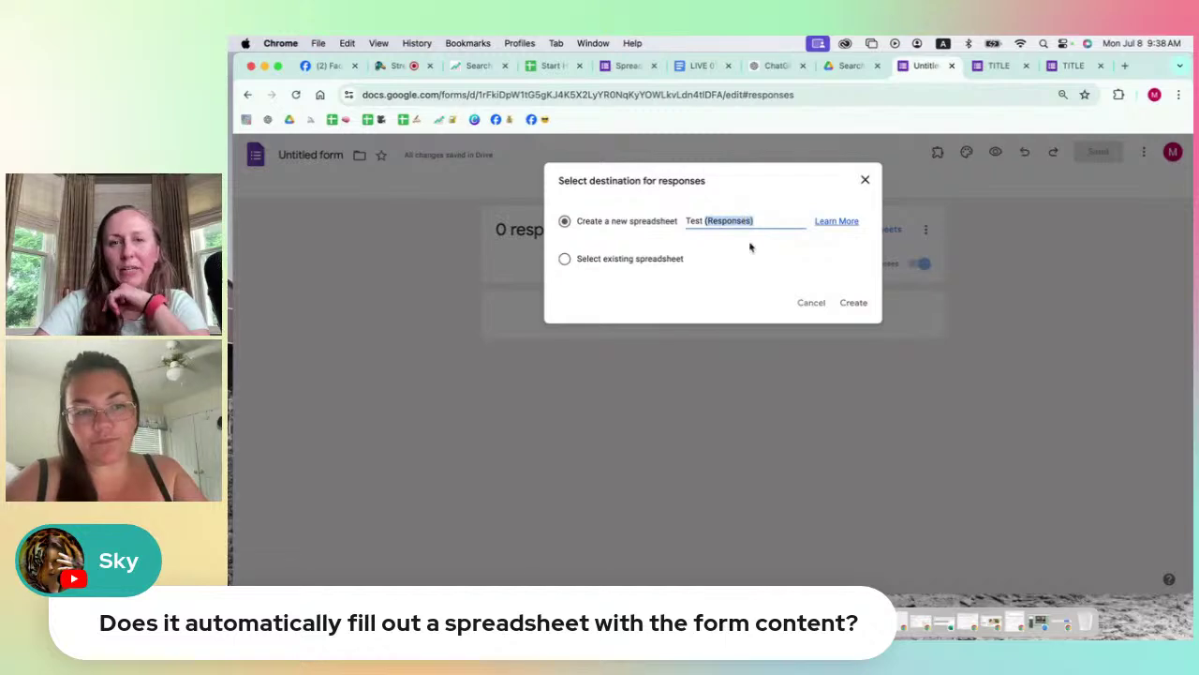
Step: Create the linked 'Test (Responses)' spreadsheet, check its Timestamp and question columns, and return to the form
{"action": "left_click", "coordinate": [852, 303]}
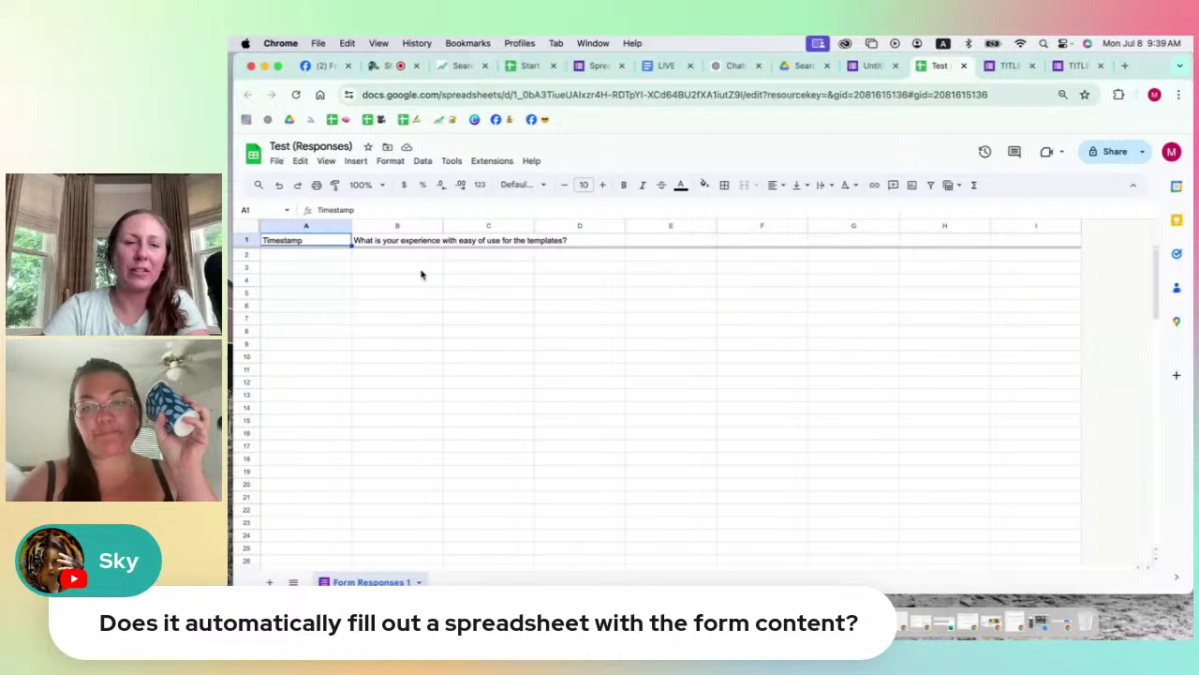
{"action": "left_click", "coordinate": [870, 66]}
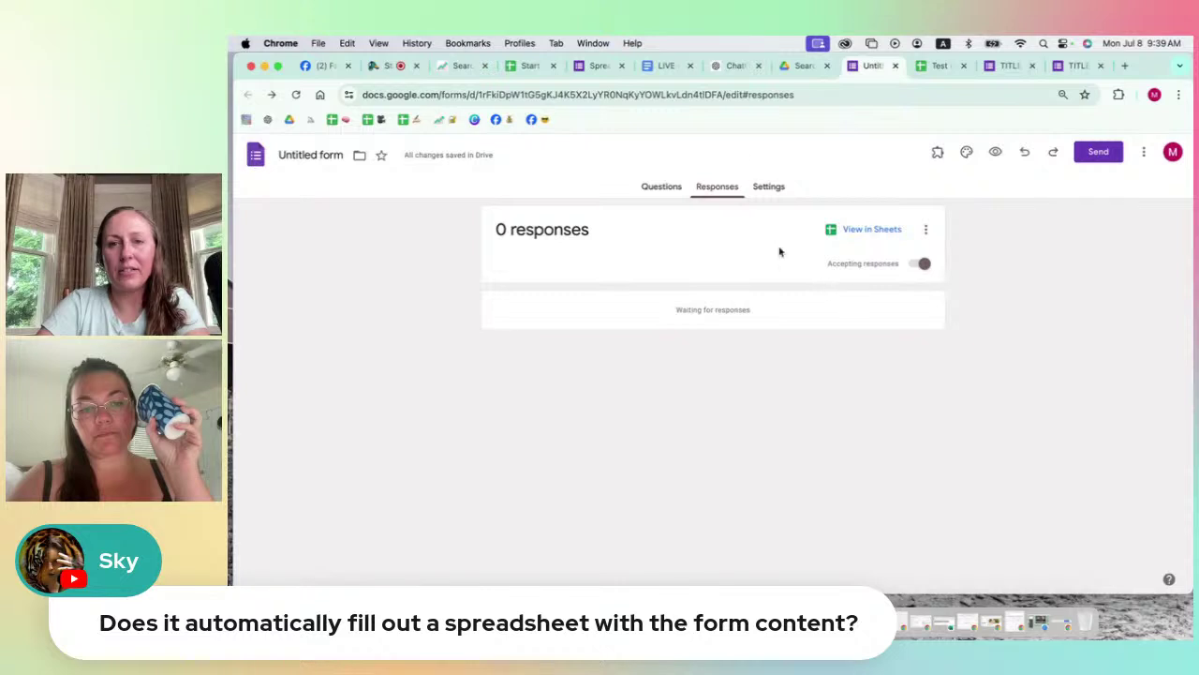
Step: Expand the Responses section in the form's Settings to show email collection and response editing
{"action": "left_click", "coordinate": [773, 190]}
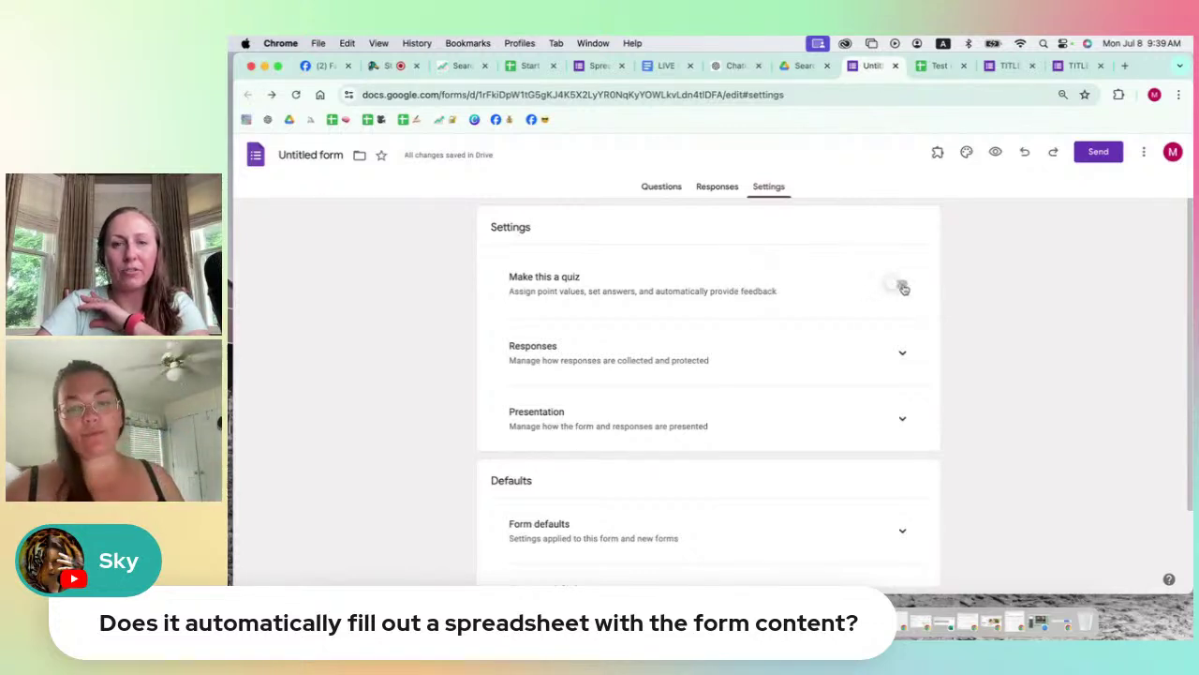
{"action": "scroll", "coordinate": [777, 294], "scroll_direction": "down", "scroll_amount": 2}
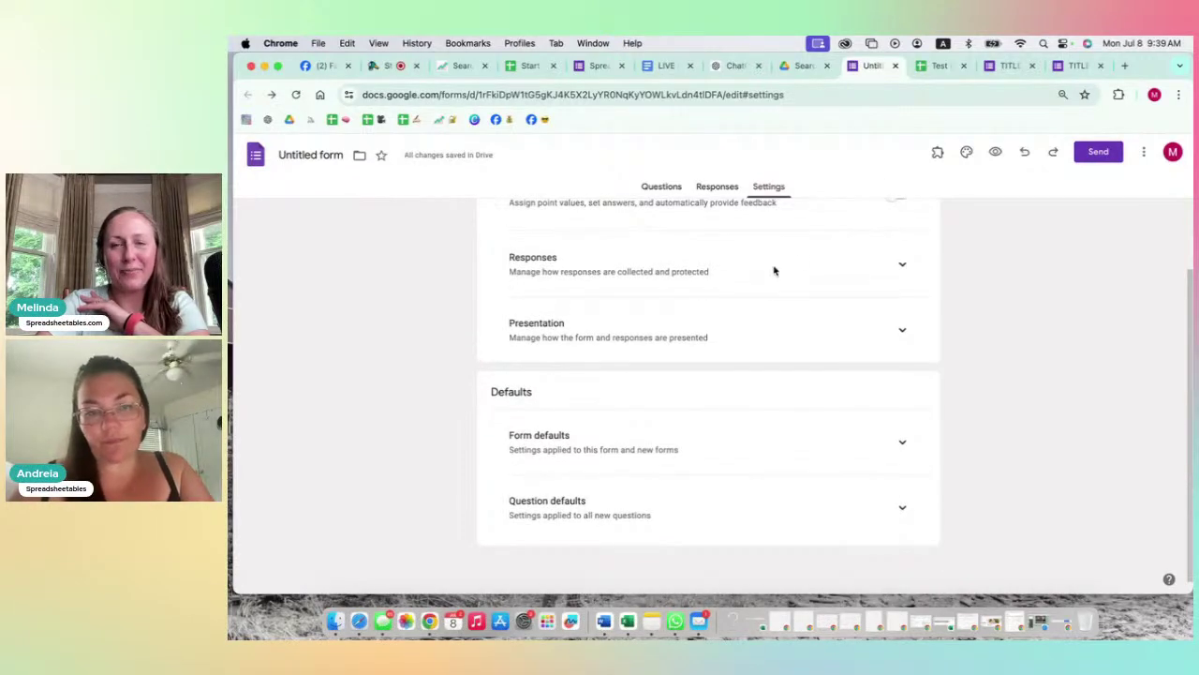
{"action": "scroll", "coordinate": [774, 269], "scroll_direction": "down", "scroll_amount": 1}
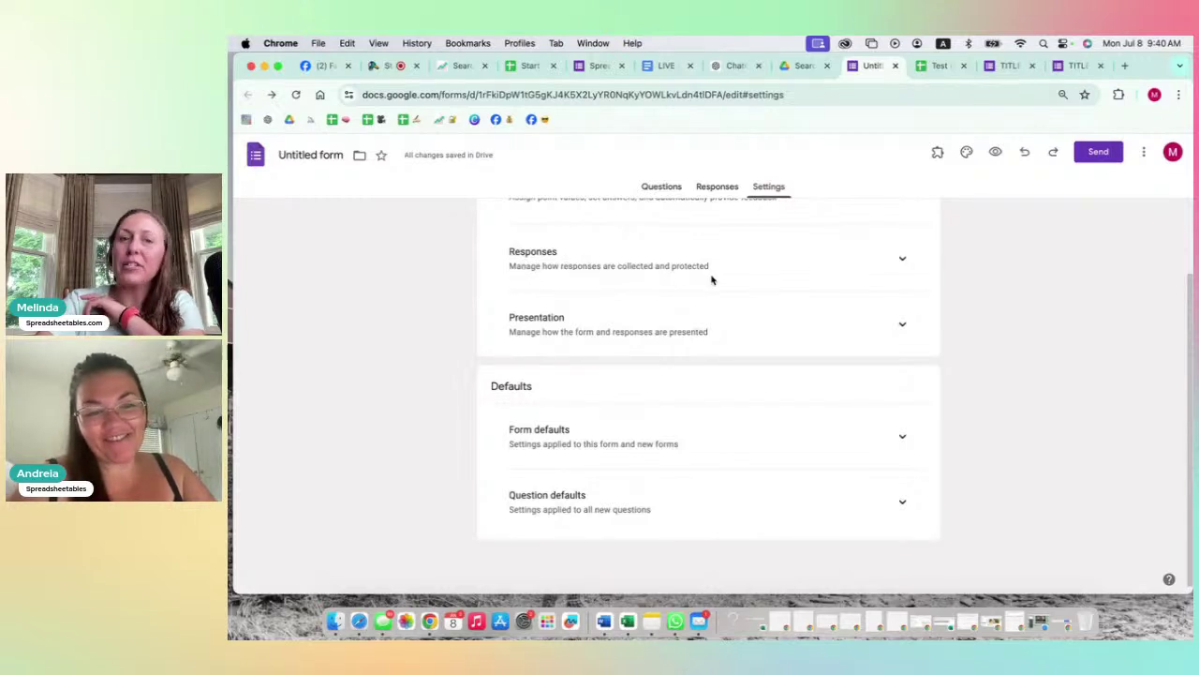
{"action": "left_click", "coordinate": [902, 261]}
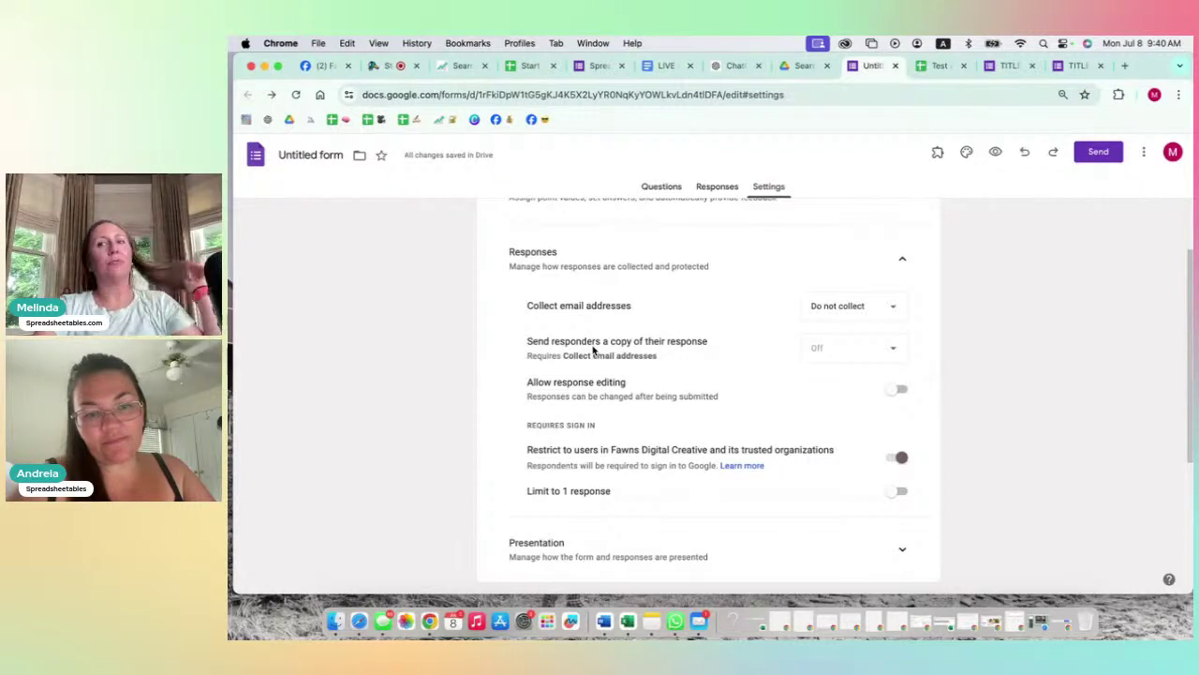
Step: Set Collect email addresses to Responder input after briefly trying Verified
{"action": "left_click", "coordinate": [937, 66]}
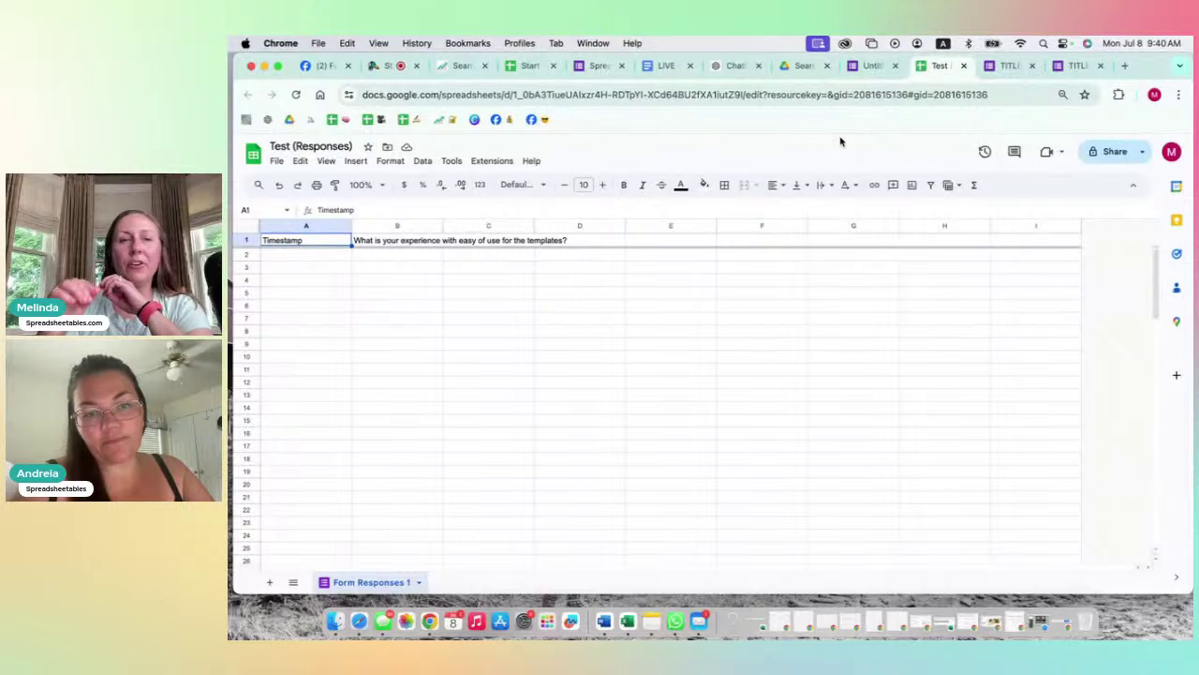
{"action": "left_click", "coordinate": [865, 66]}
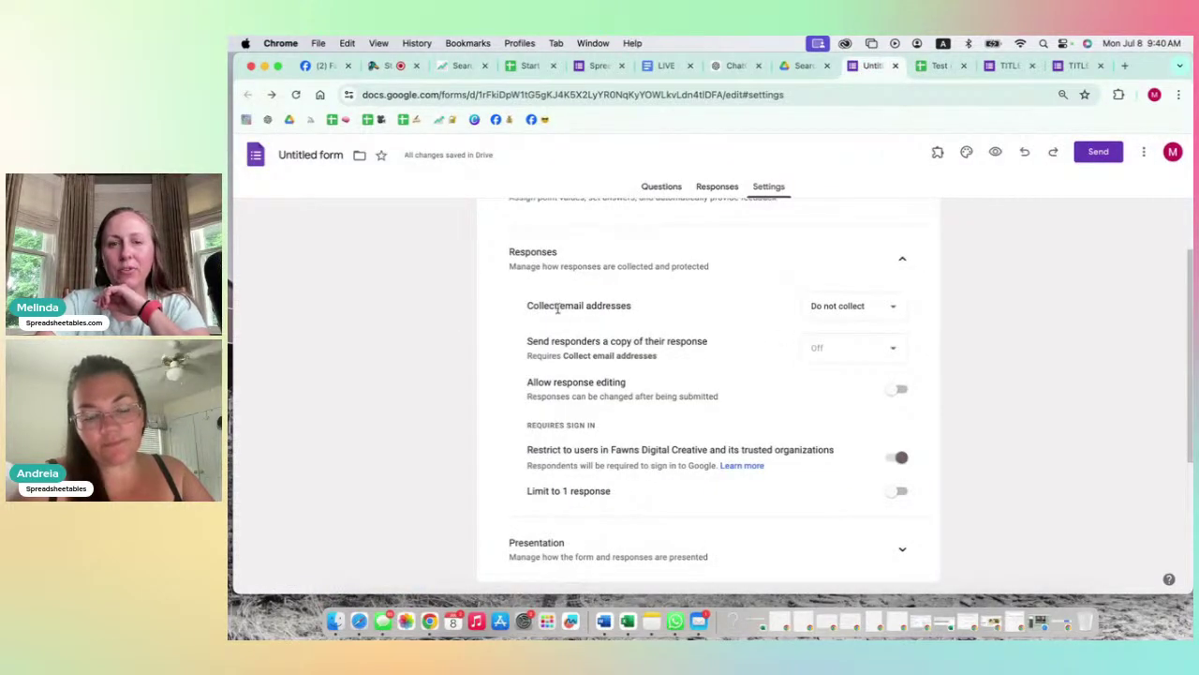
{"action": "left_click", "coordinate": [872, 311]}
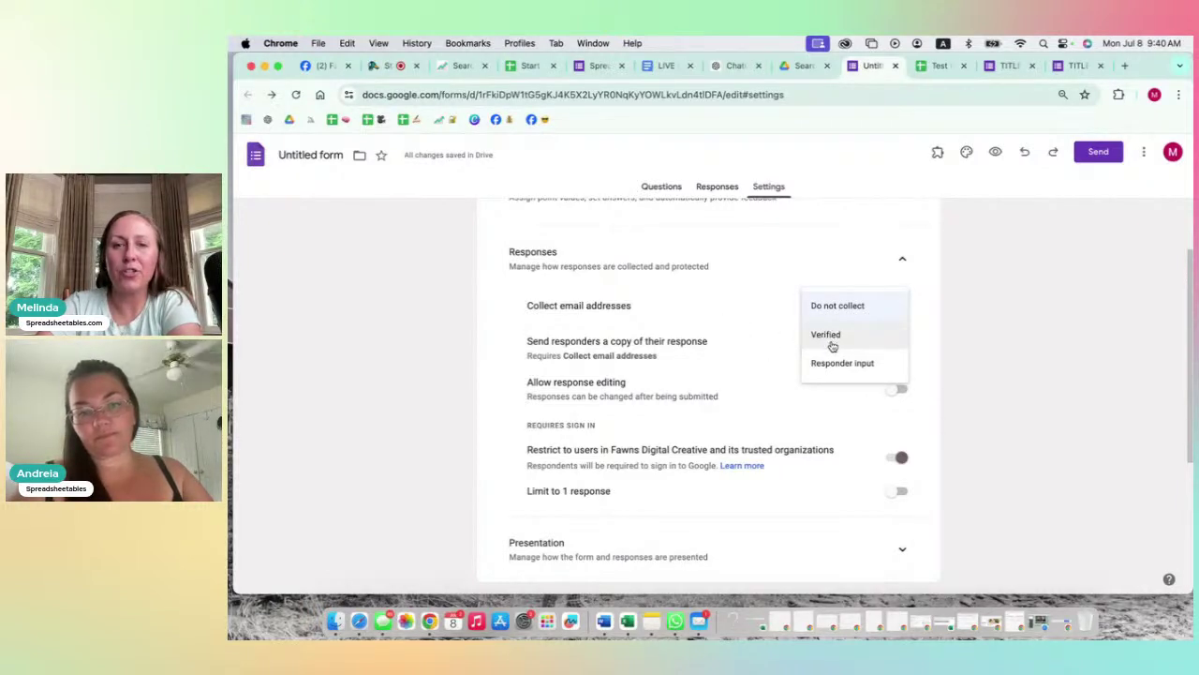
{"action": "left_click", "coordinate": [827, 371]}
{"action": "left_click", "coordinate": [844, 310]}
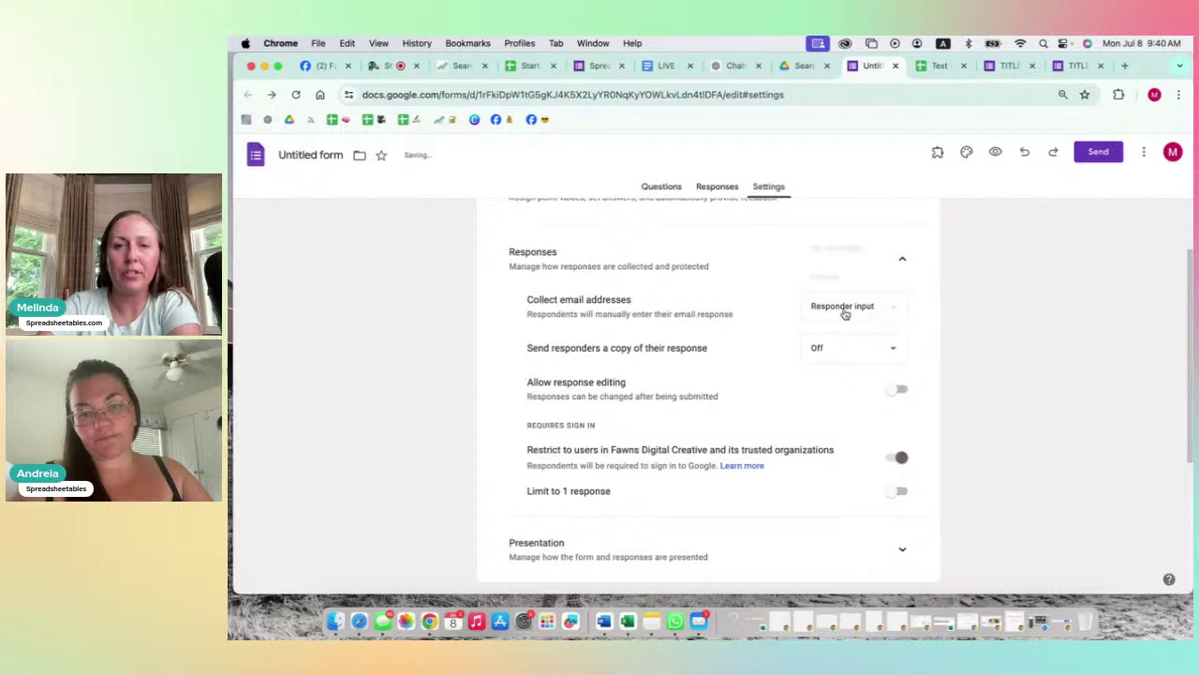
{"action": "left_click", "coordinate": [827, 277]}
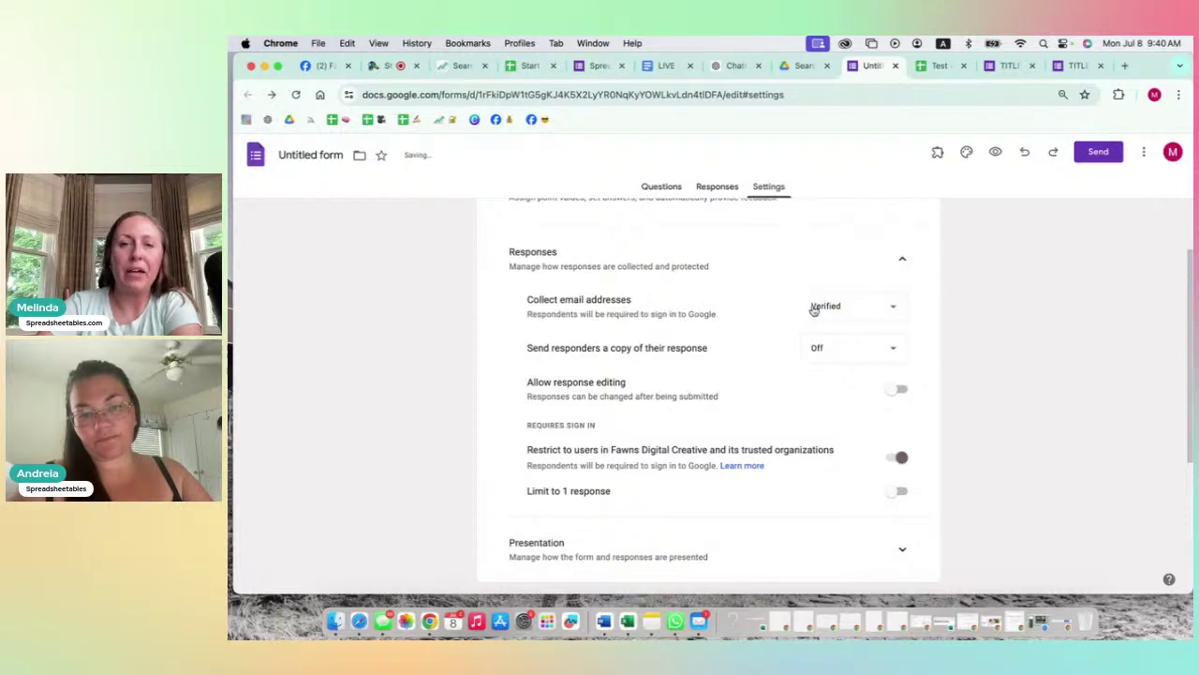
{"action": "left_click", "coordinate": [813, 309]}
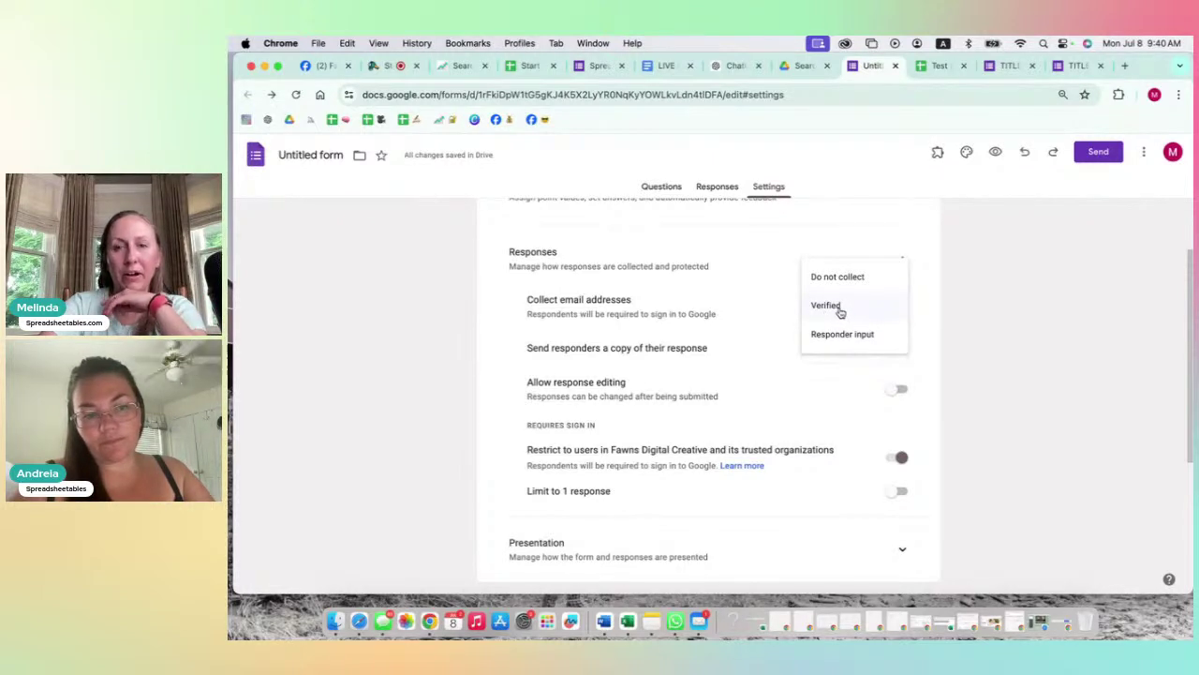
{"action": "left_click", "coordinate": [831, 335]}
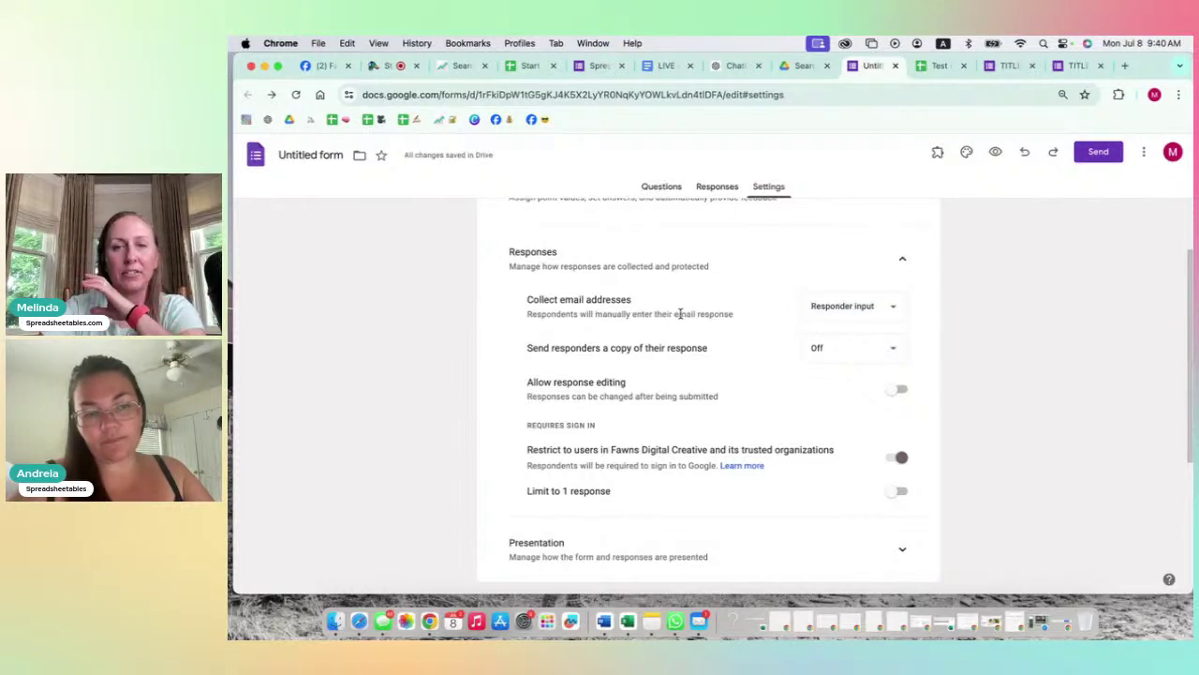
{"action": "left_click", "coordinate": [813, 314]}
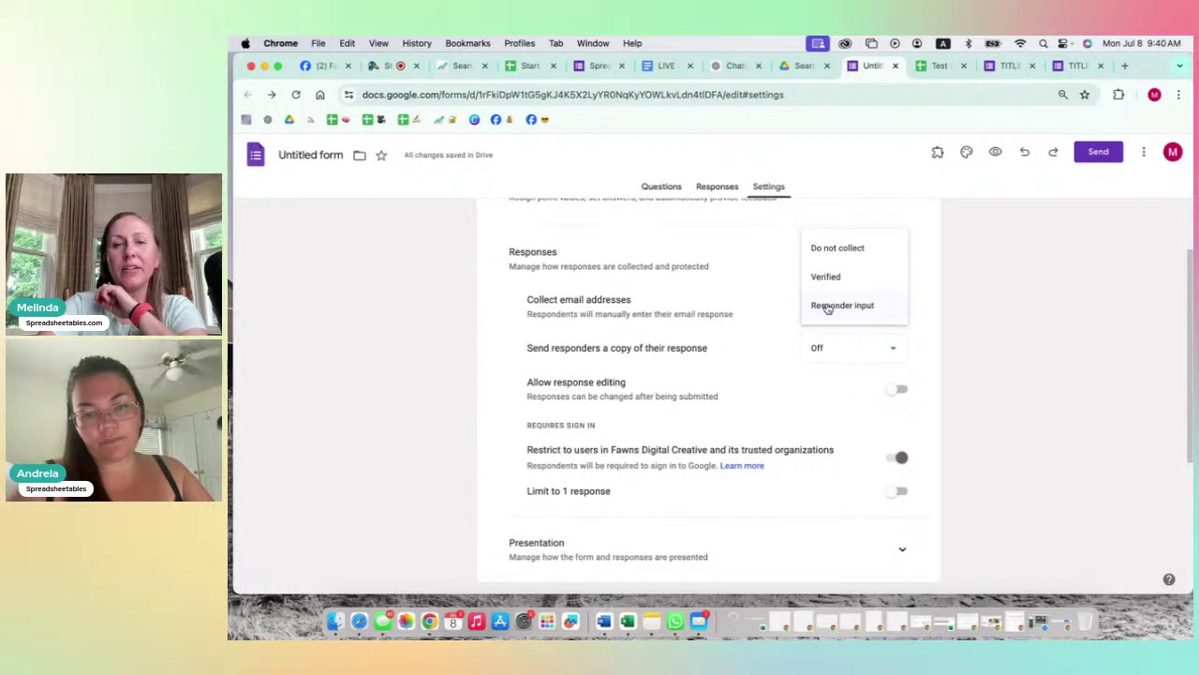
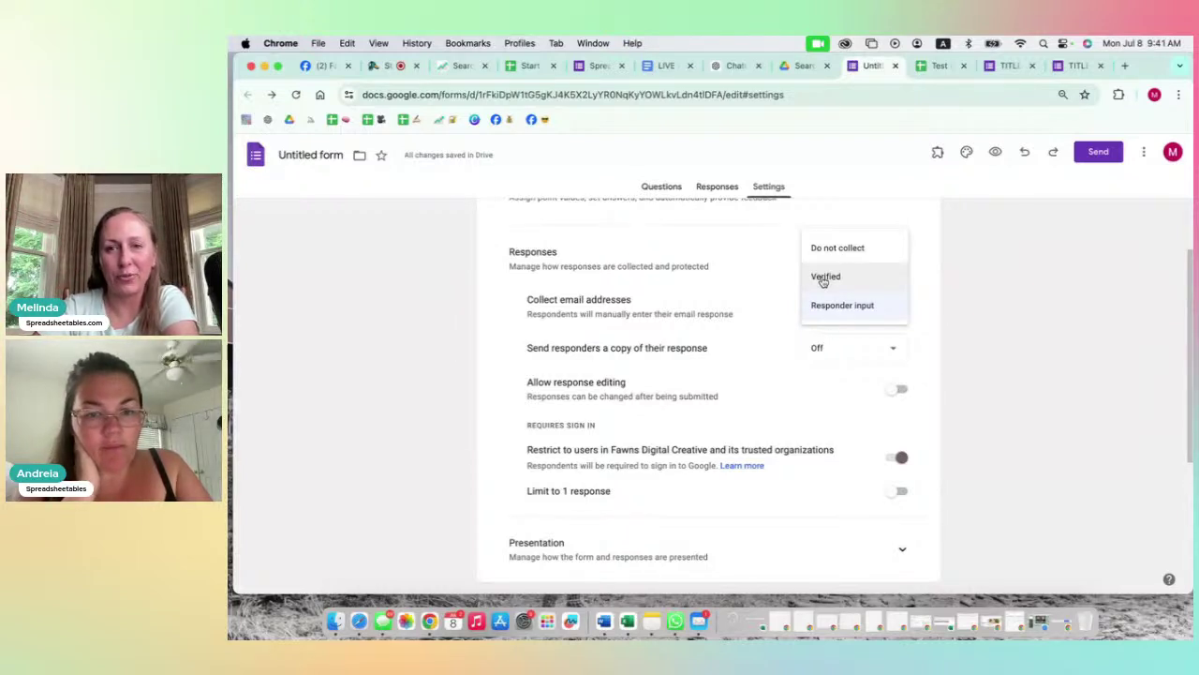
Step: Collect email addresses as Responder input and limit each respondent to 1 response
{"action": "left_click", "coordinate": [833, 305]}
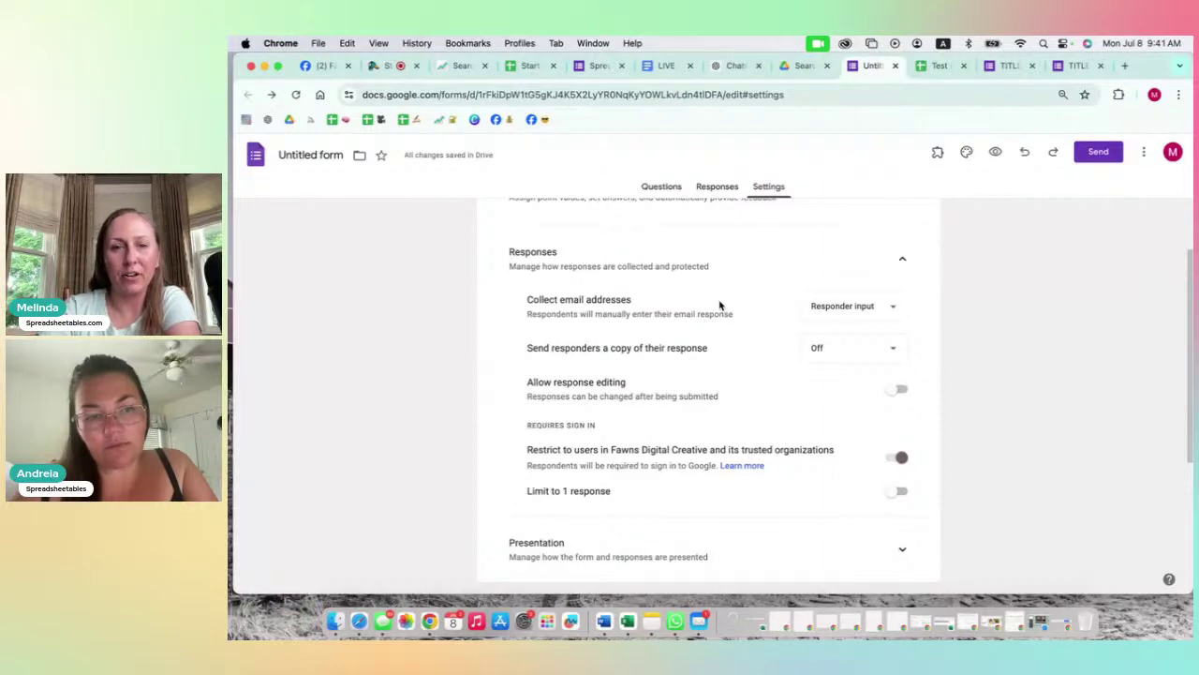
{"action": "scroll", "coordinate": [726, 315], "scroll_direction": "up", "scroll_amount": 1}
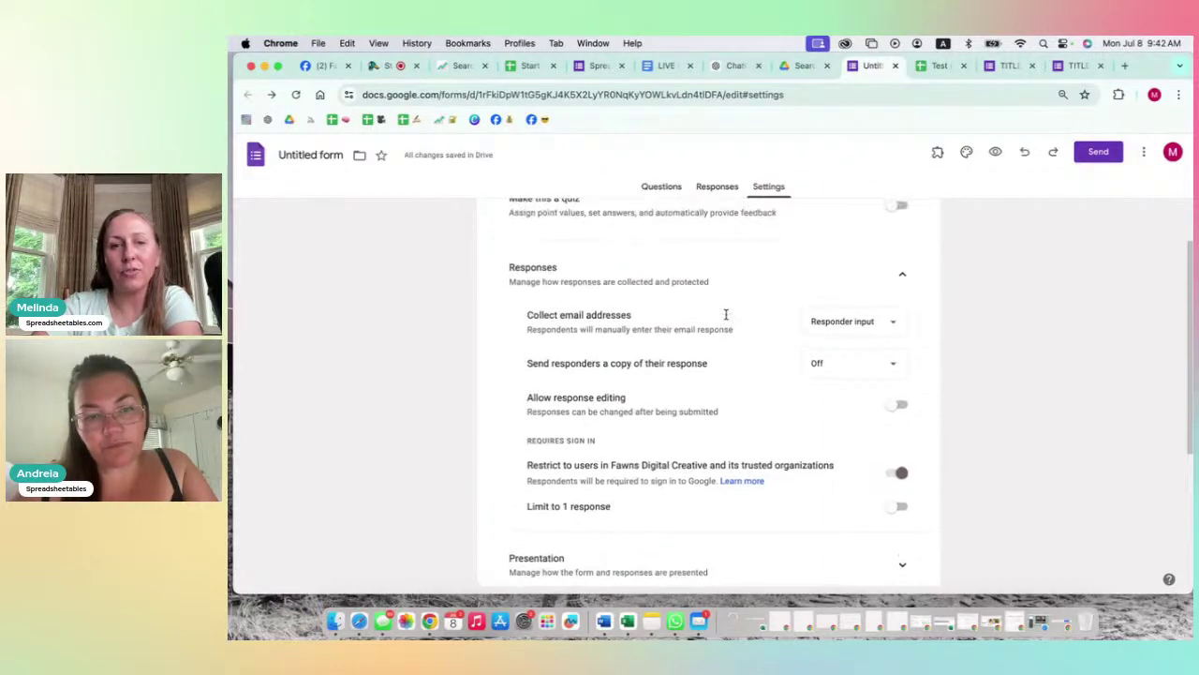
{"action": "scroll", "coordinate": [725, 315], "scroll_direction": "down", "scroll_amount": 1}
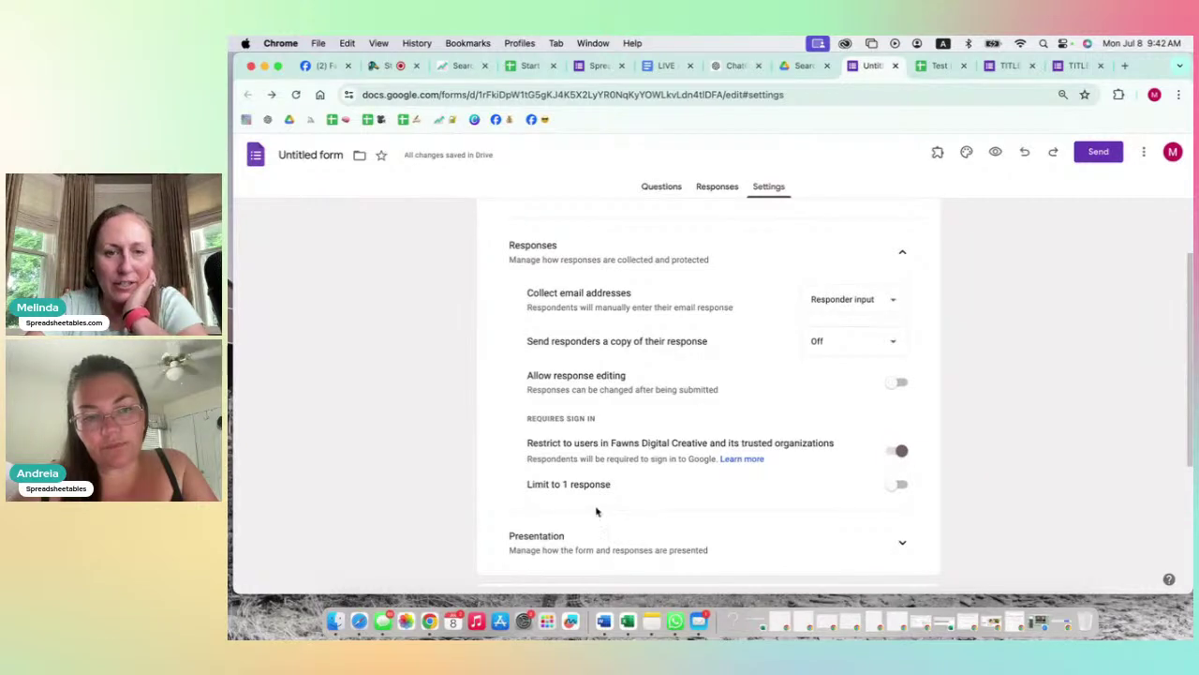
{"action": "scroll", "coordinate": [669, 484], "scroll_direction": "down", "scroll_amount": 4}
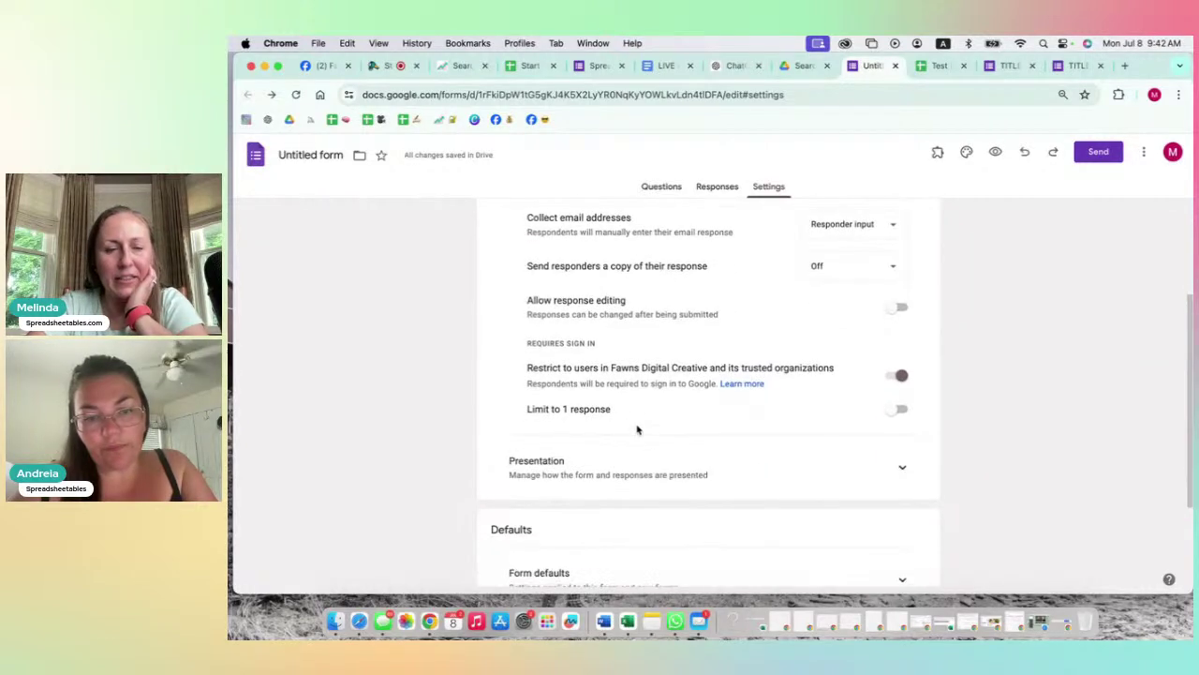
{"action": "left_click", "coordinate": [897, 412]}
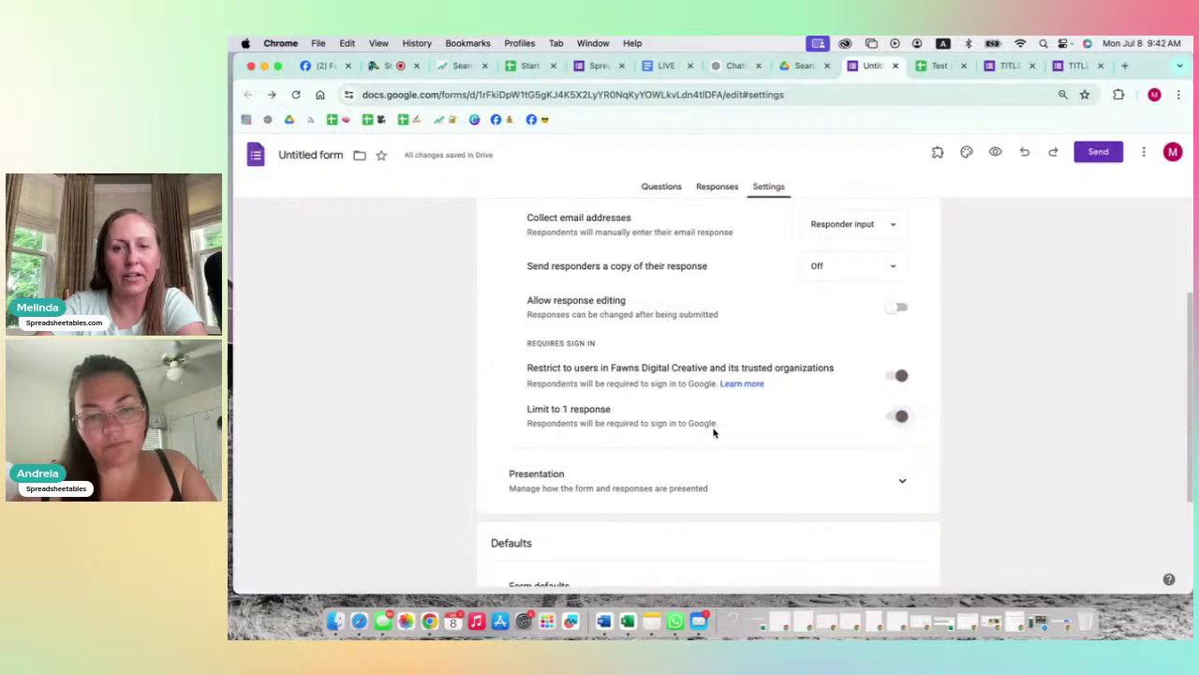
{"action": "scroll", "coordinate": [716, 435], "scroll_direction": "up", "scroll_amount": 2}
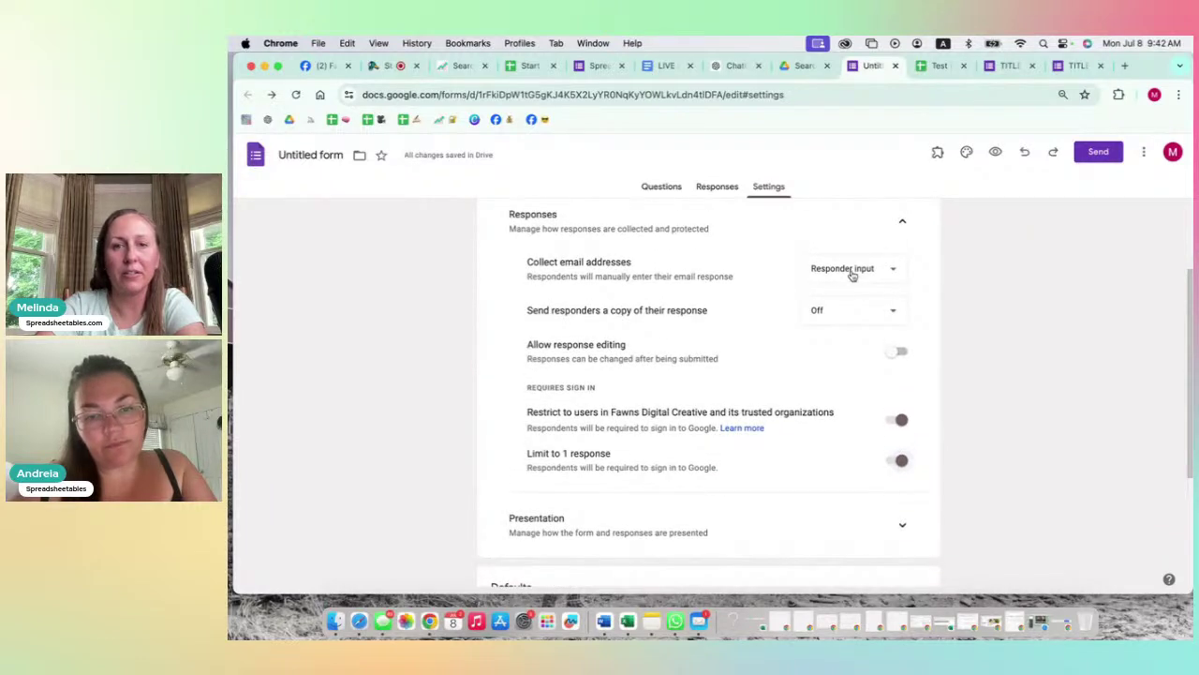
Step: Require Verified email addresses and allow respondents to edit their responses
{"action": "left_click", "coordinate": [843, 300]}
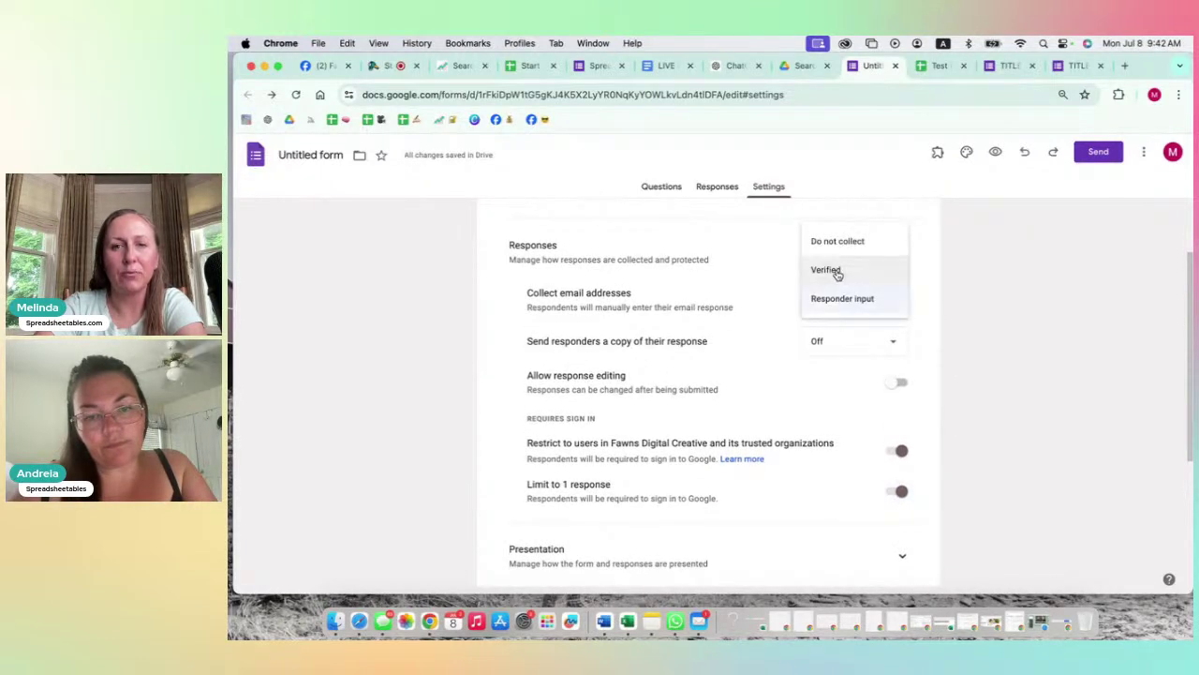
{"action": "left_click", "coordinate": [838, 272]}
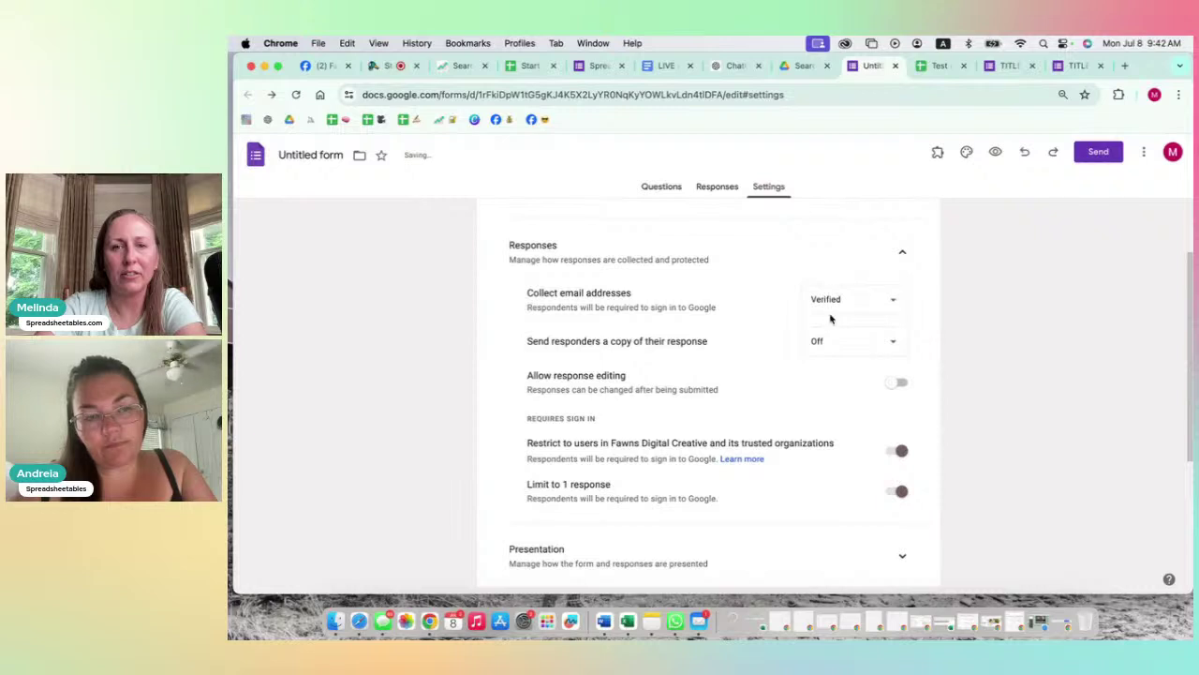
{"action": "left_click", "coordinate": [830, 311]}
{"action": "left_click", "coordinate": [831, 313]}
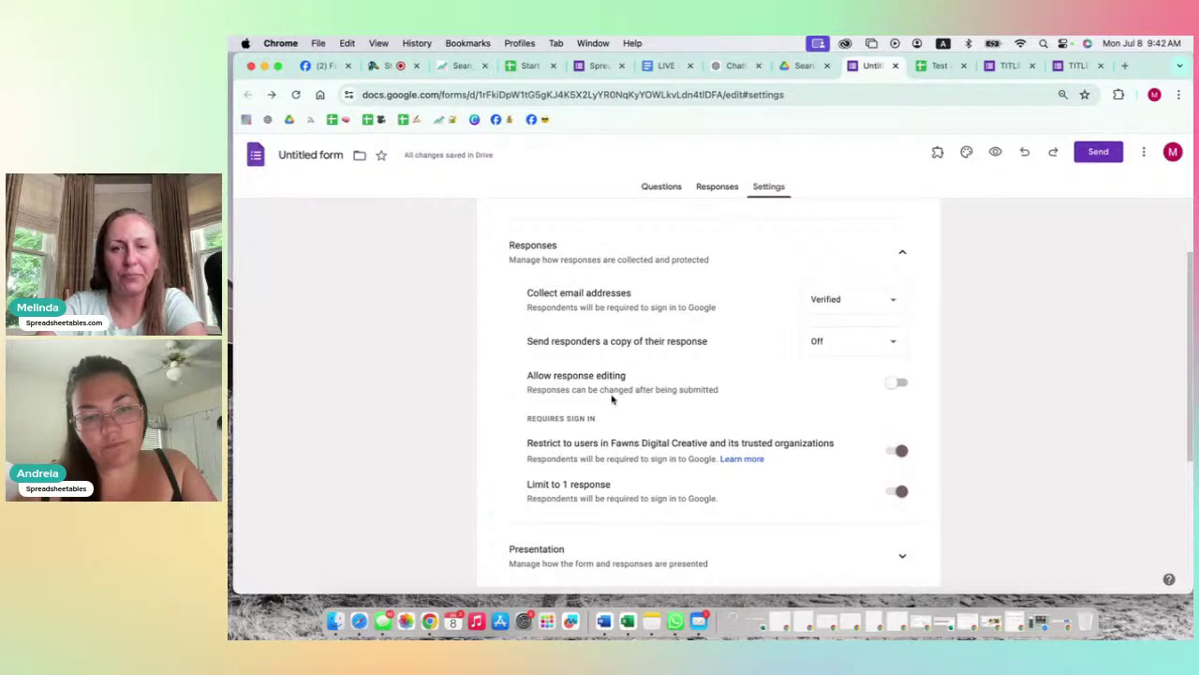
{"action": "scroll", "coordinate": [613, 400], "scroll_direction": "up", "scroll_amount": 1}
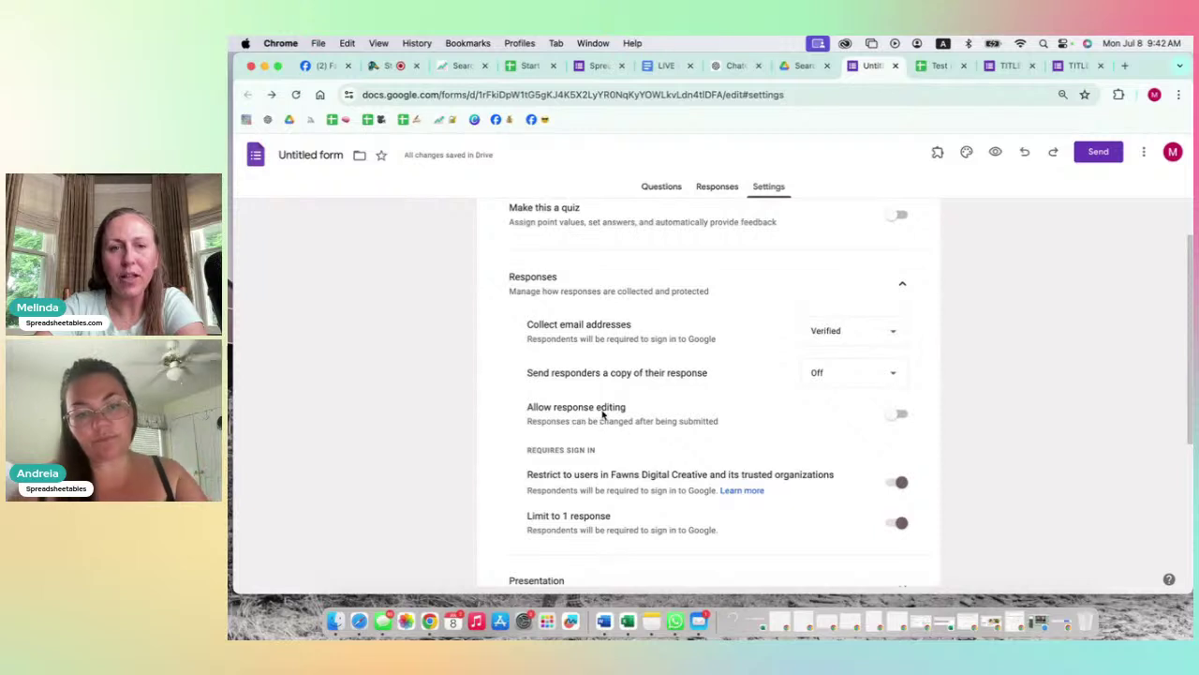
{"action": "left_click", "coordinate": [898, 415]}
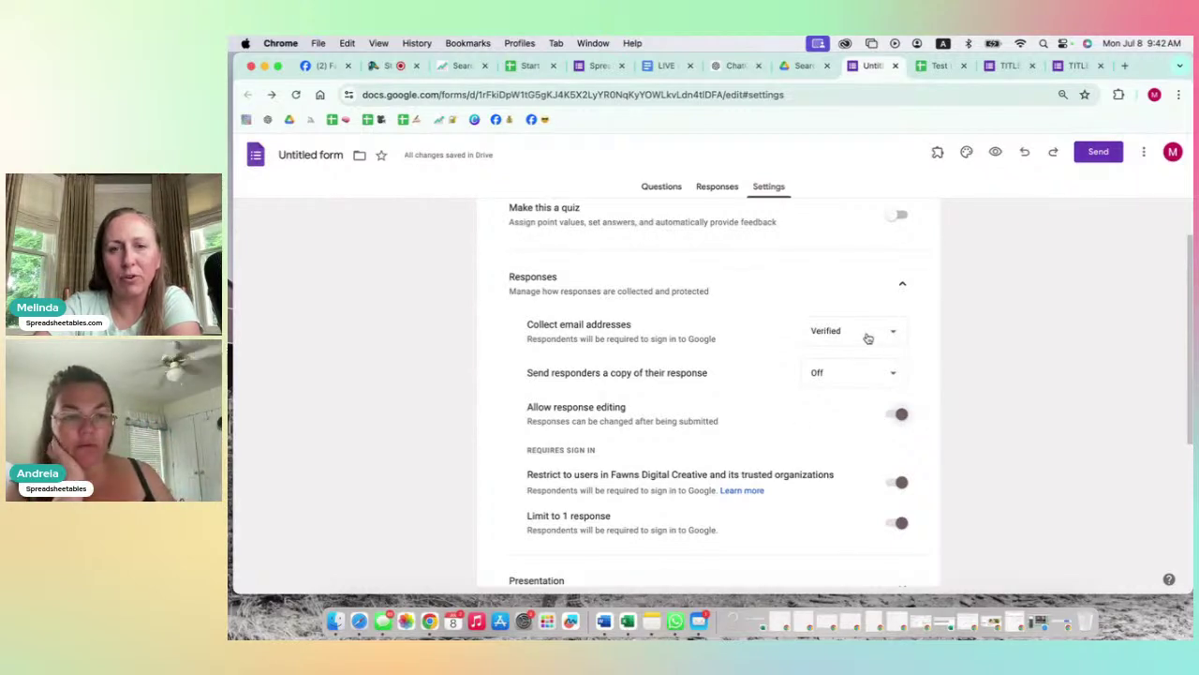
Step: Set Send responders a copy of their response to Always
{"action": "left_click", "coordinate": [816, 374]}
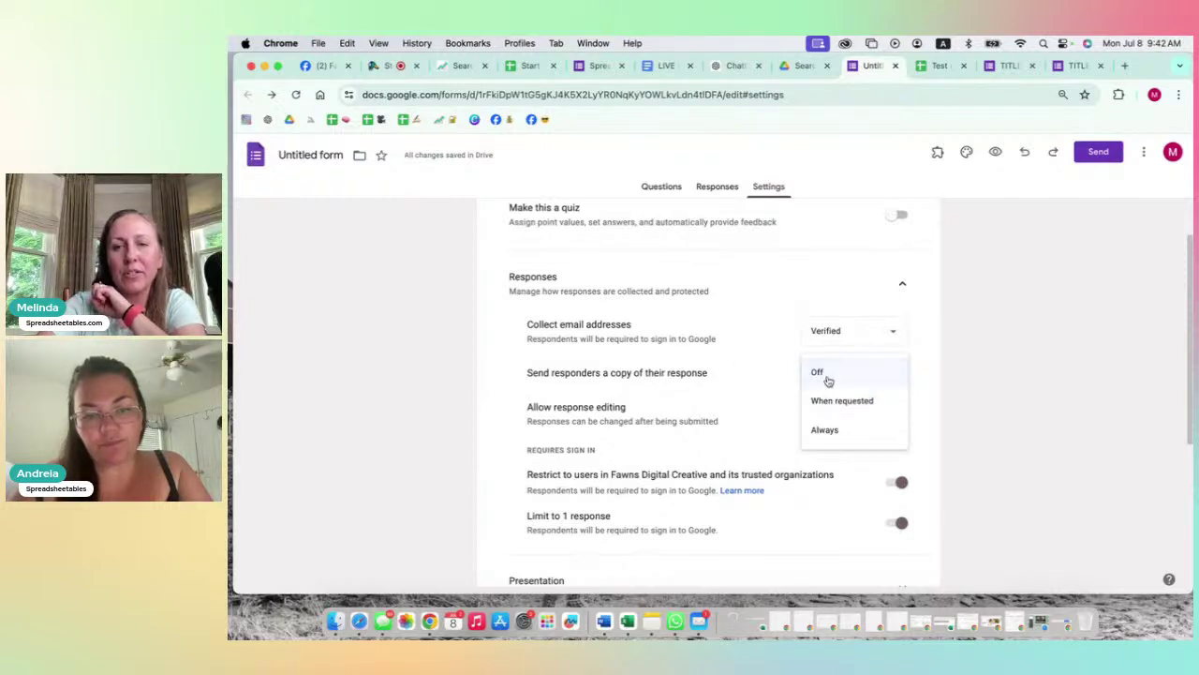
{"action": "left_click", "coordinate": [829, 406]}
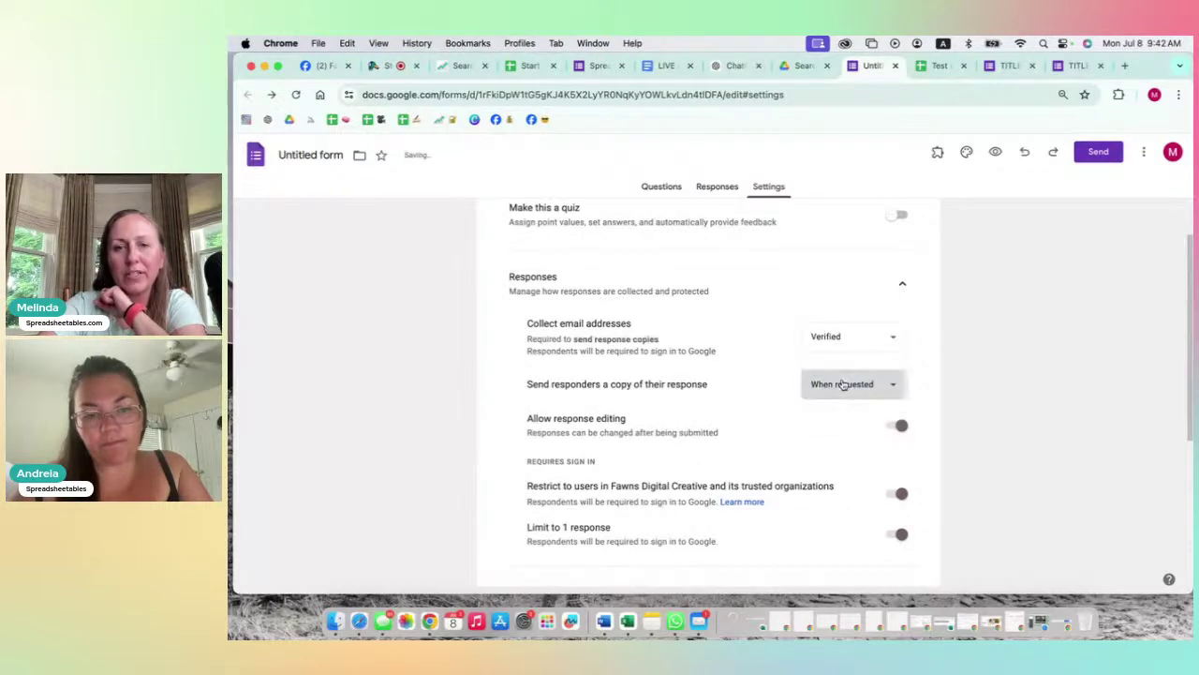
{"action": "left_click", "coordinate": [843, 385]}
{"action": "left_click", "coordinate": [830, 412]}
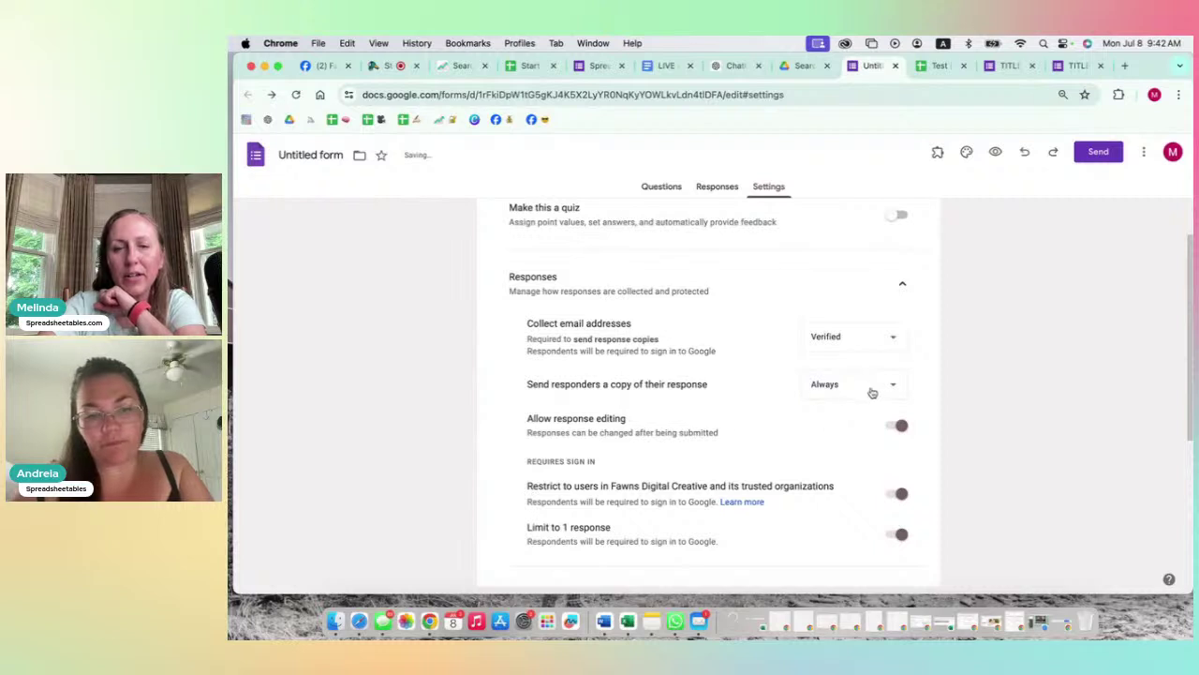
{"action": "left_click", "coordinate": [840, 342]}
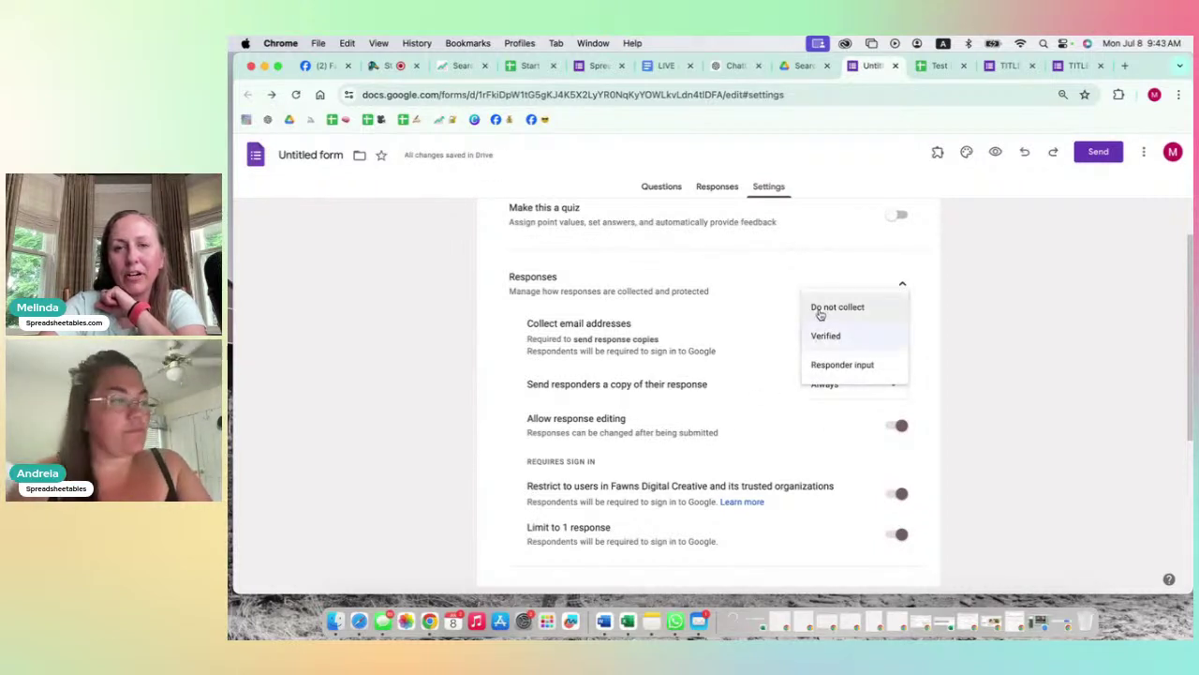
Step: Stop collecting email addresses and toggle Limit to 1 response off and back on
{"action": "left_click", "coordinate": [820, 309]}
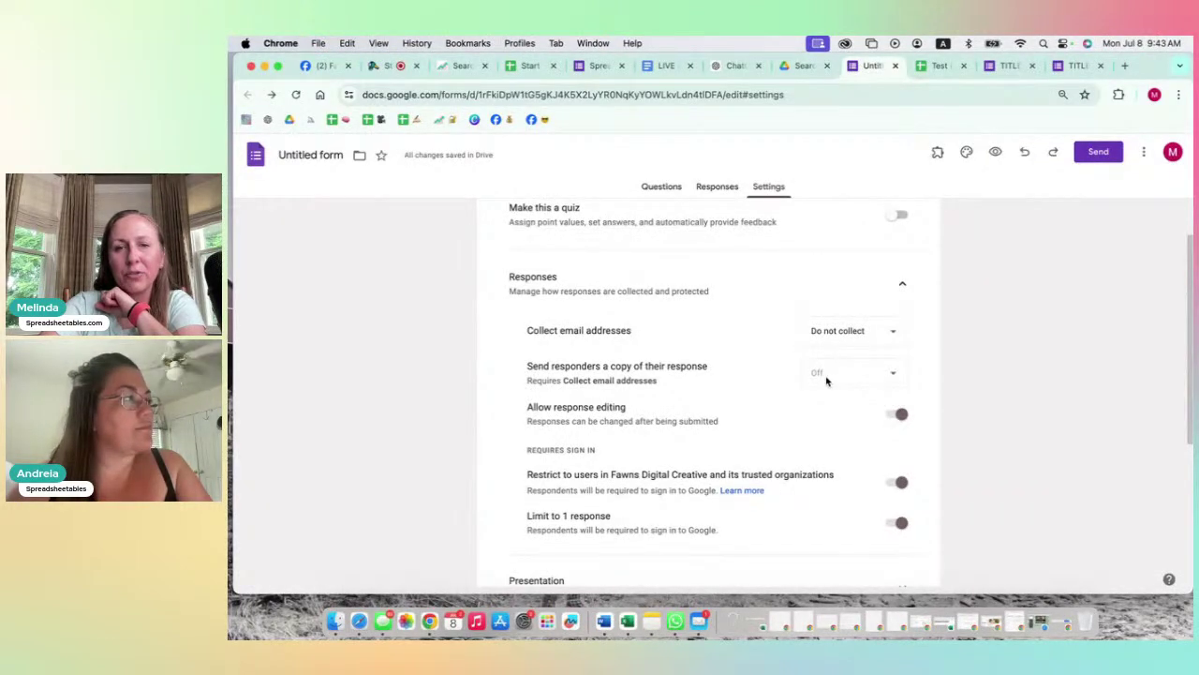
{"action": "left_click", "coordinate": [901, 528]}
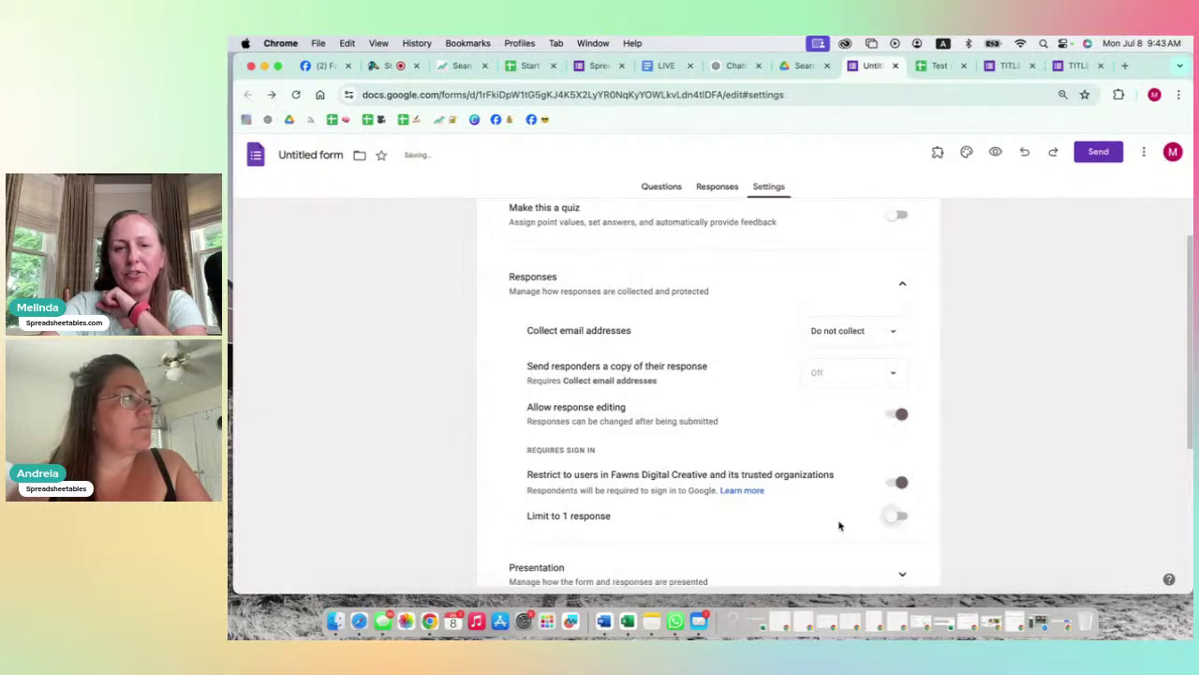
{"action": "left_click", "coordinate": [898, 515]}
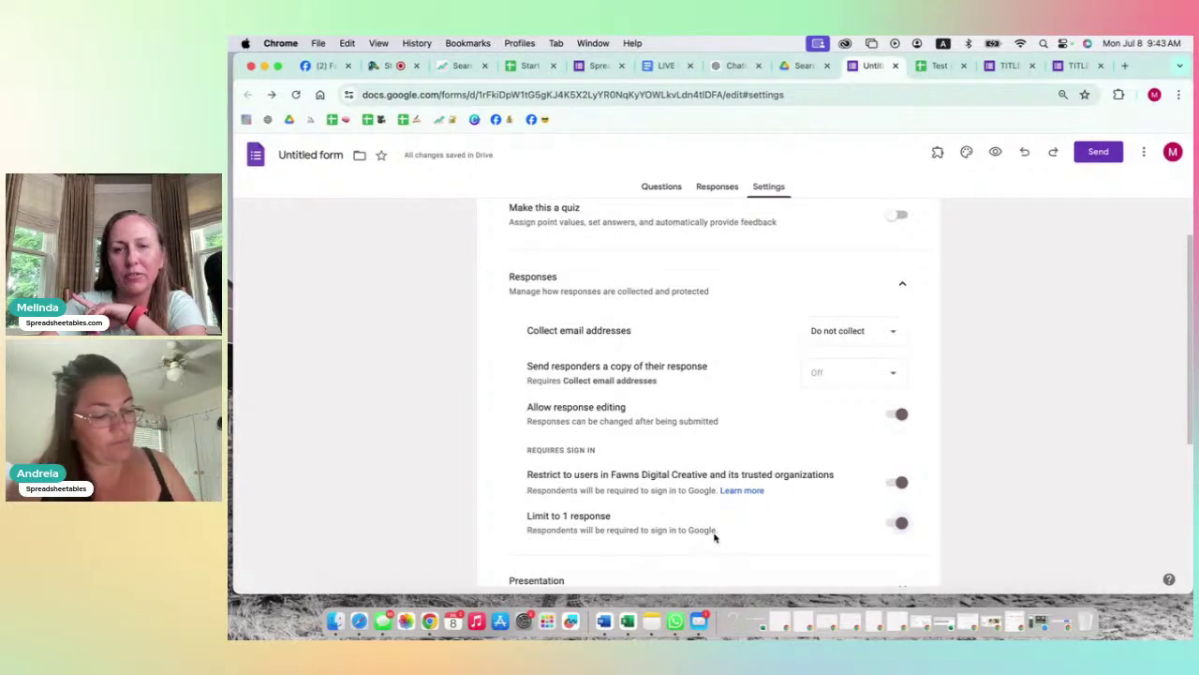
Step: Set email collection back to Verified and scroll down to the Presentation settings
{"action": "left_click", "coordinate": [884, 332]}
{"action": "left_click", "coordinate": [823, 299]}
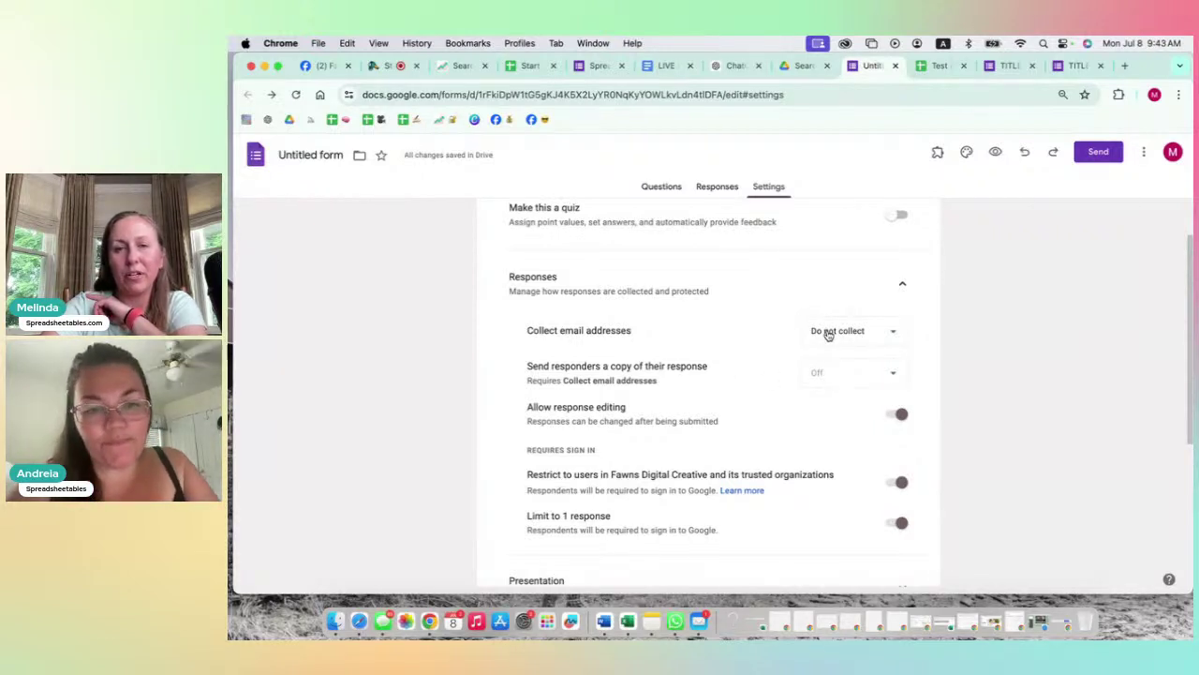
{"action": "left_click", "coordinate": [828, 334]}
{"action": "left_click", "coordinate": [824, 357]}
{"action": "scroll", "coordinate": [694, 413], "scroll_direction": "down", "scroll_amount": 3}
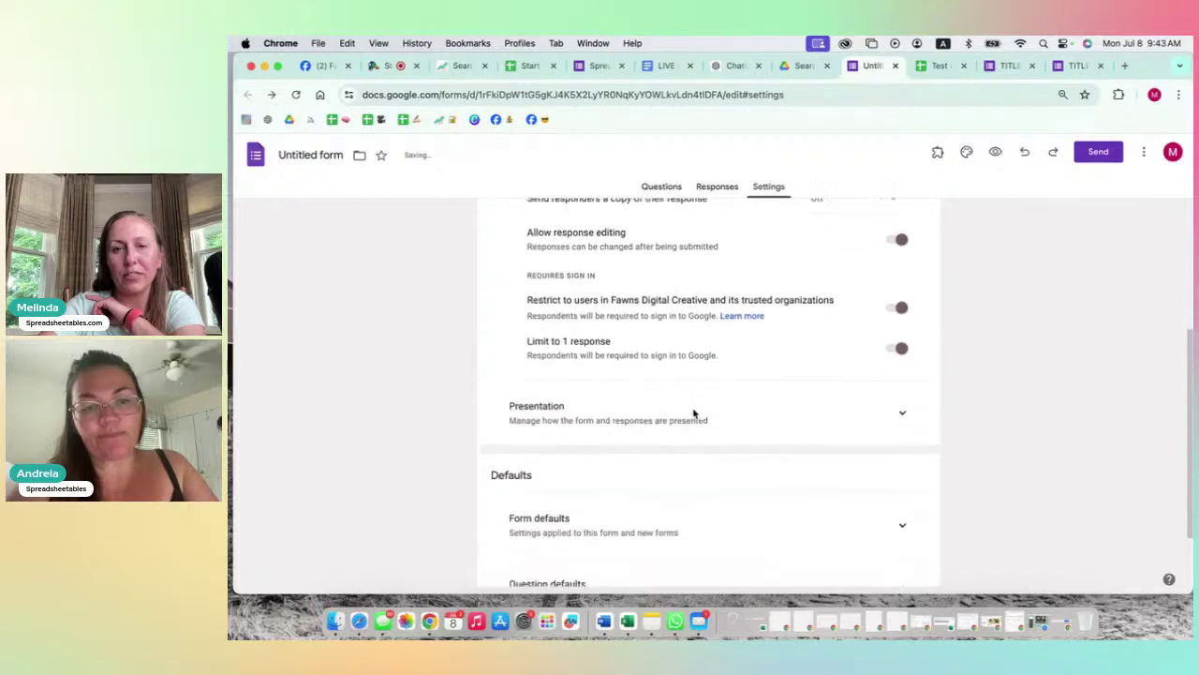
{"action": "scroll", "coordinate": [693, 413], "scroll_direction": "down", "scroll_amount": 2}
{"action": "left_click", "coordinate": [903, 327]}
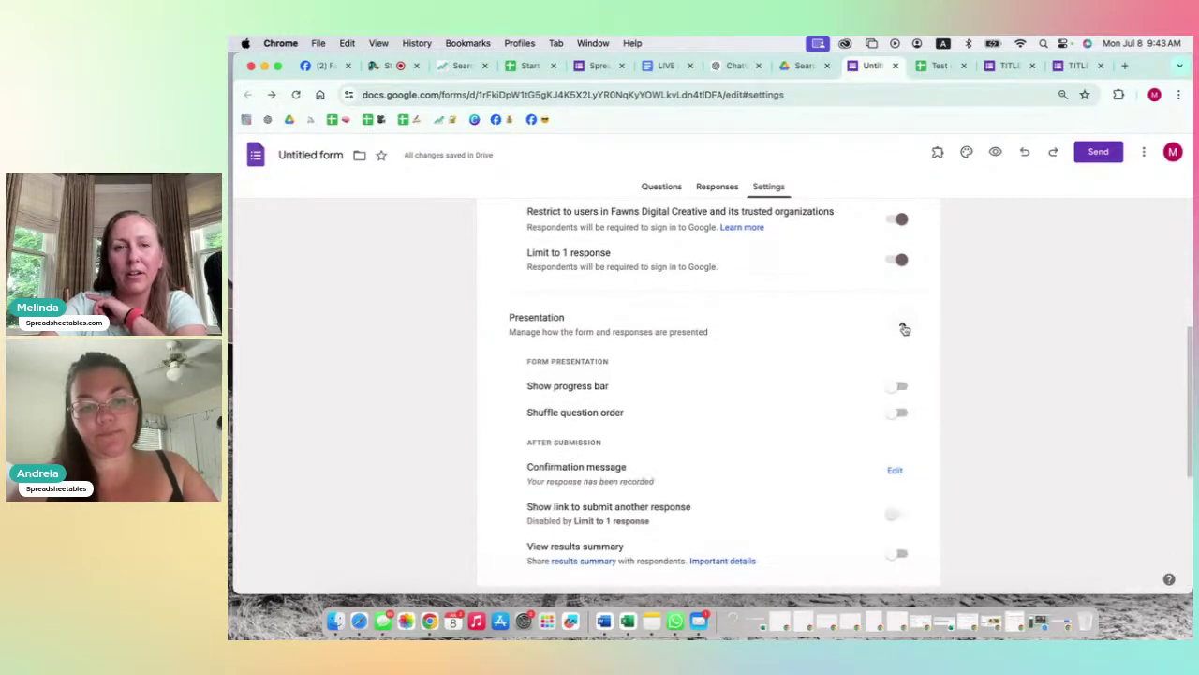
{"action": "scroll", "coordinate": [794, 366], "scroll_direction": "down", "scroll_amount": 3}
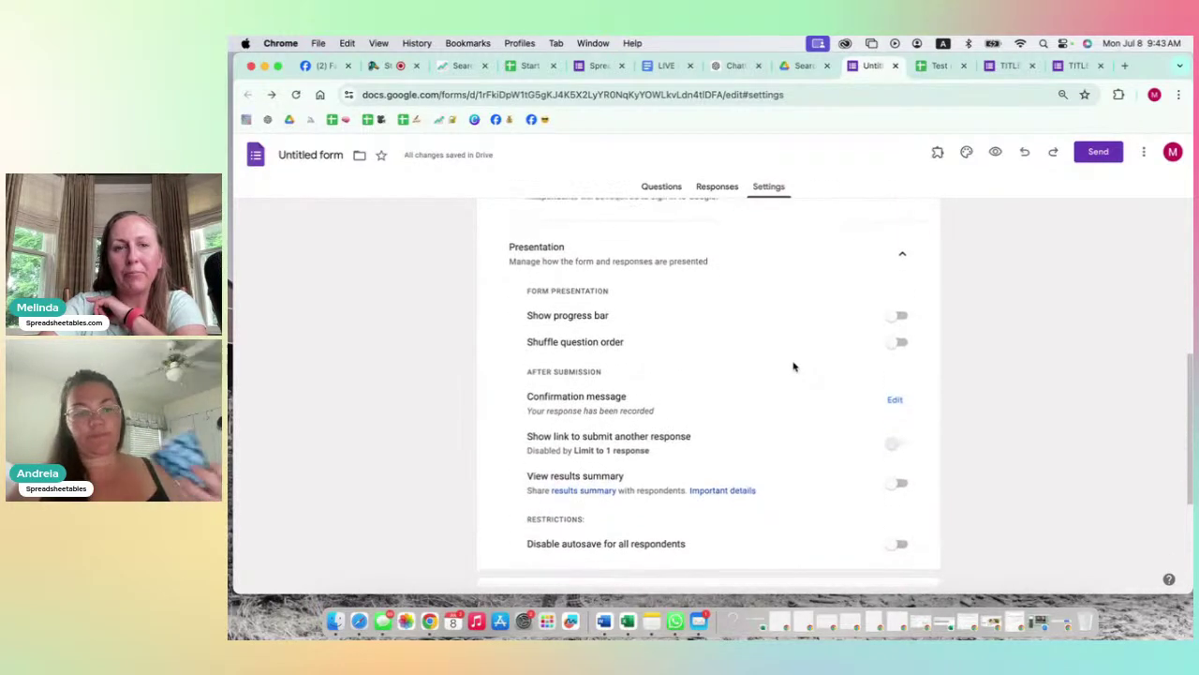
{"action": "left_click", "coordinate": [897, 309]}
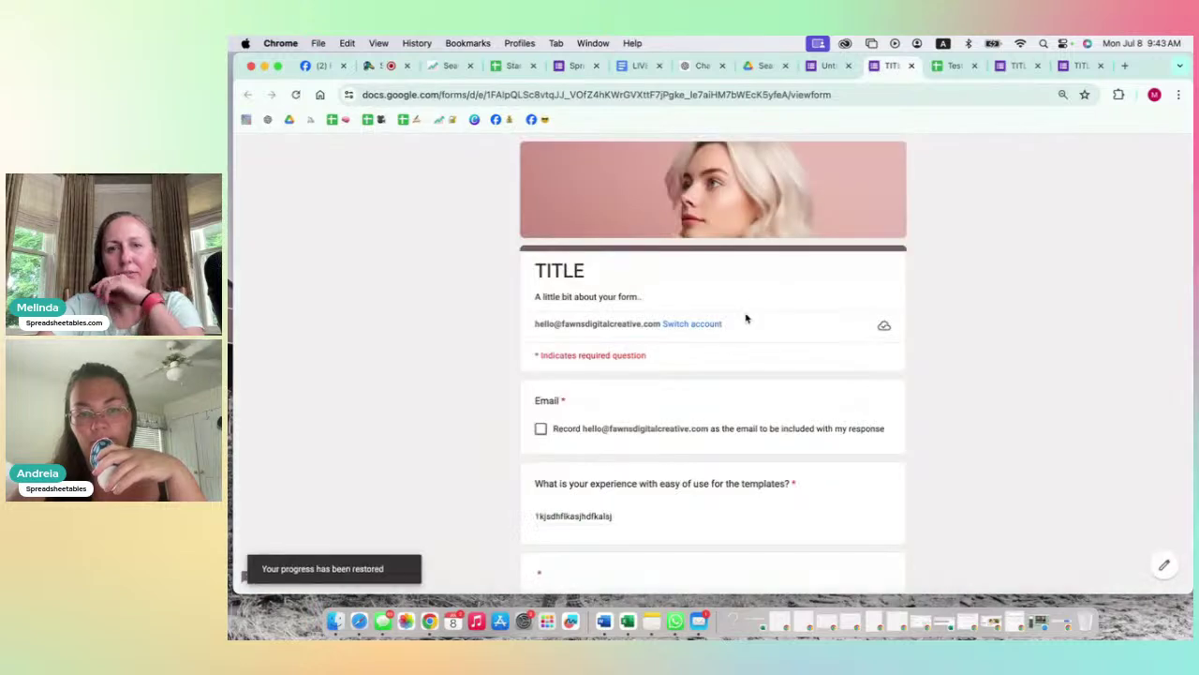
{"action": "scroll", "coordinate": [709, 413], "scroll_direction": "down", "scroll_amount": 4}
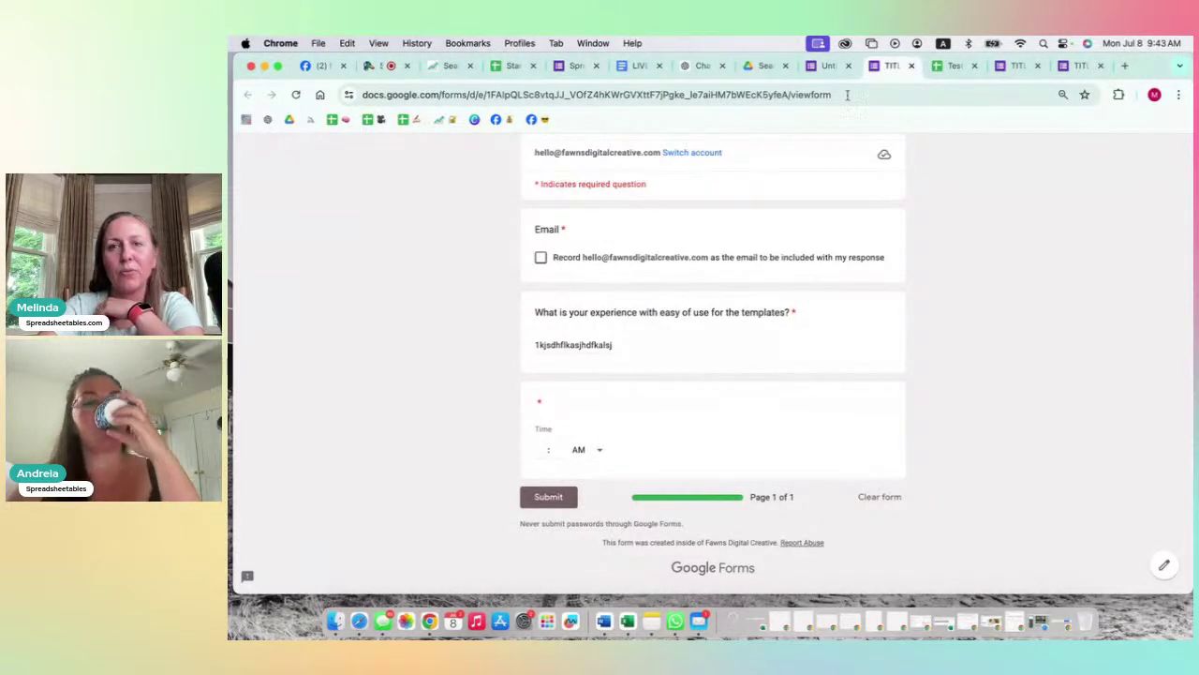
{"action": "left_click", "coordinate": [828, 66]}
{"action": "scroll", "coordinate": [757, 393], "scroll_direction": "down", "scroll_amount": 1}
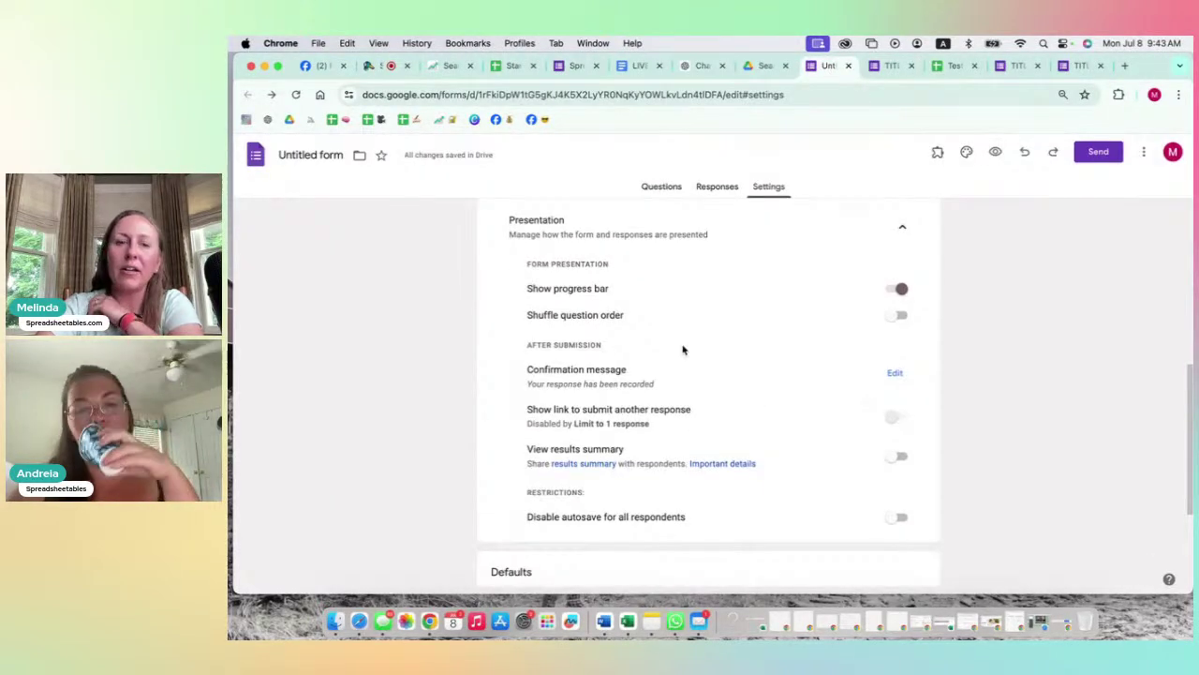
{"action": "left_click", "coordinate": [898, 289]}
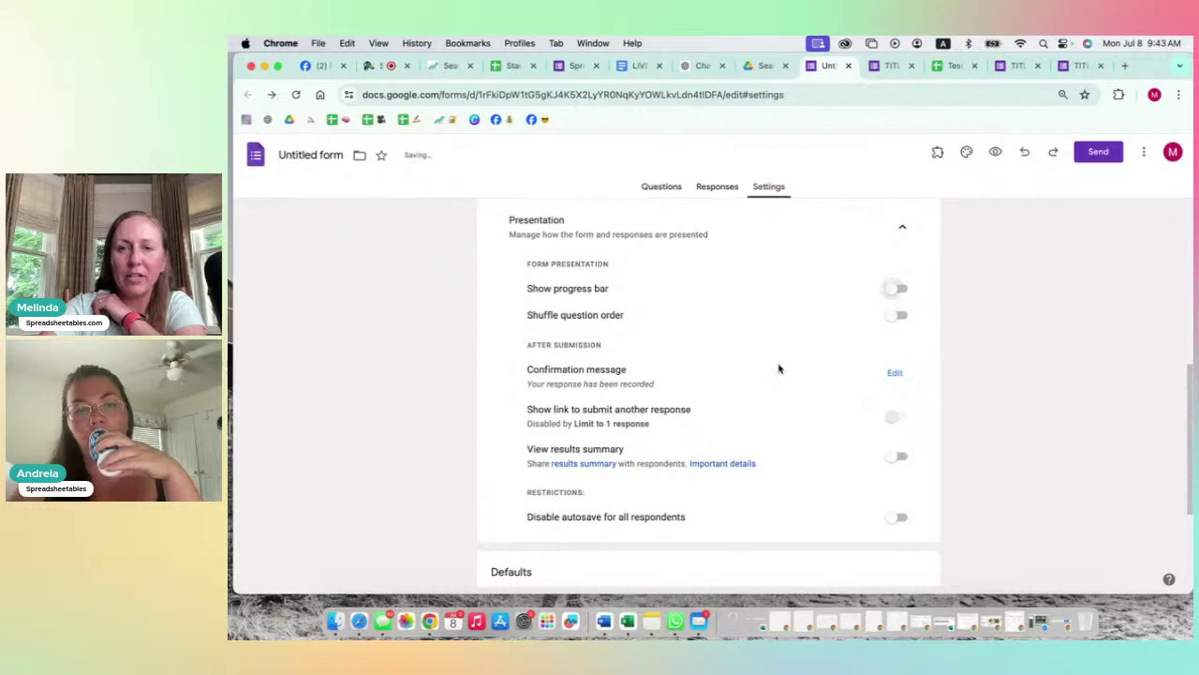
{"action": "scroll", "coordinate": [623, 369], "scroll_direction": "down", "scroll_amount": 1}
{"action": "scroll", "coordinate": [623, 369], "scroll_direction": "up", "scroll_amount": 1}
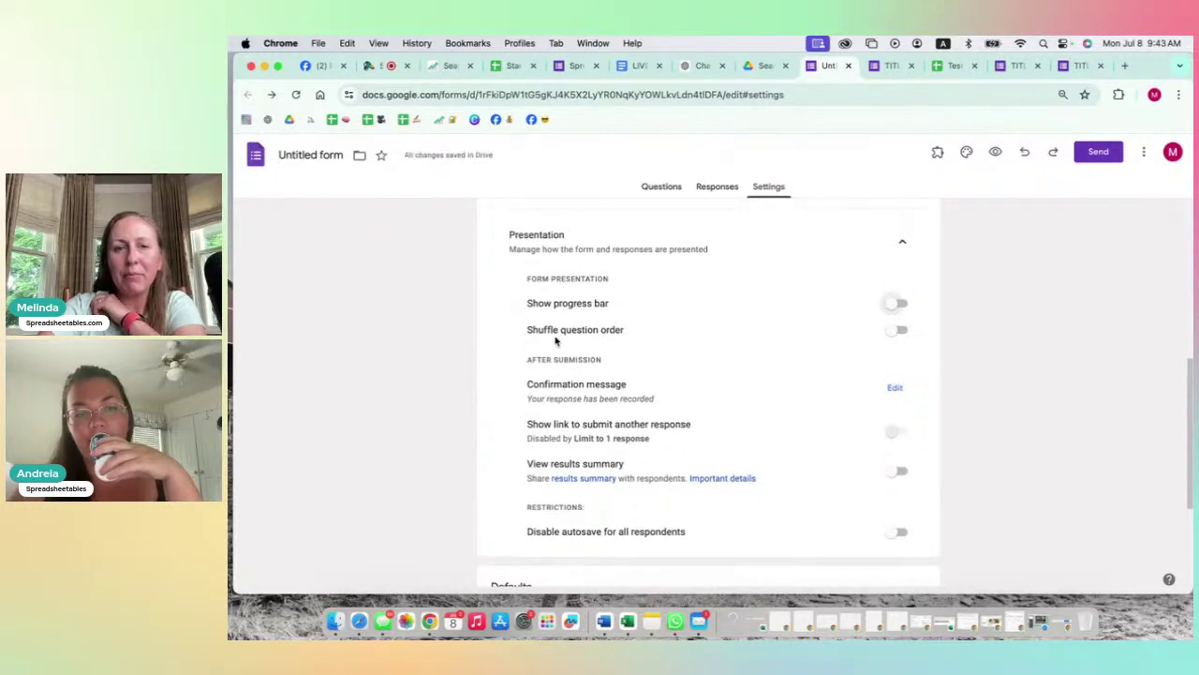
{"action": "left_click", "coordinate": [901, 333]}
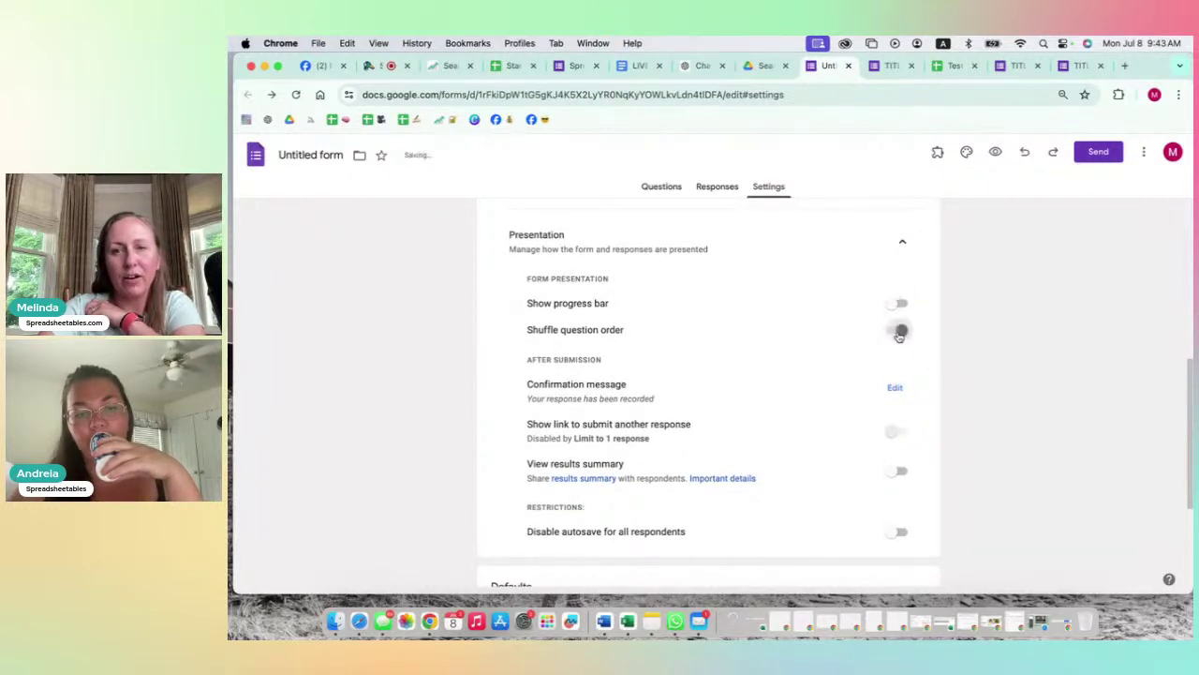
{"action": "left_click", "coordinate": [901, 333]}
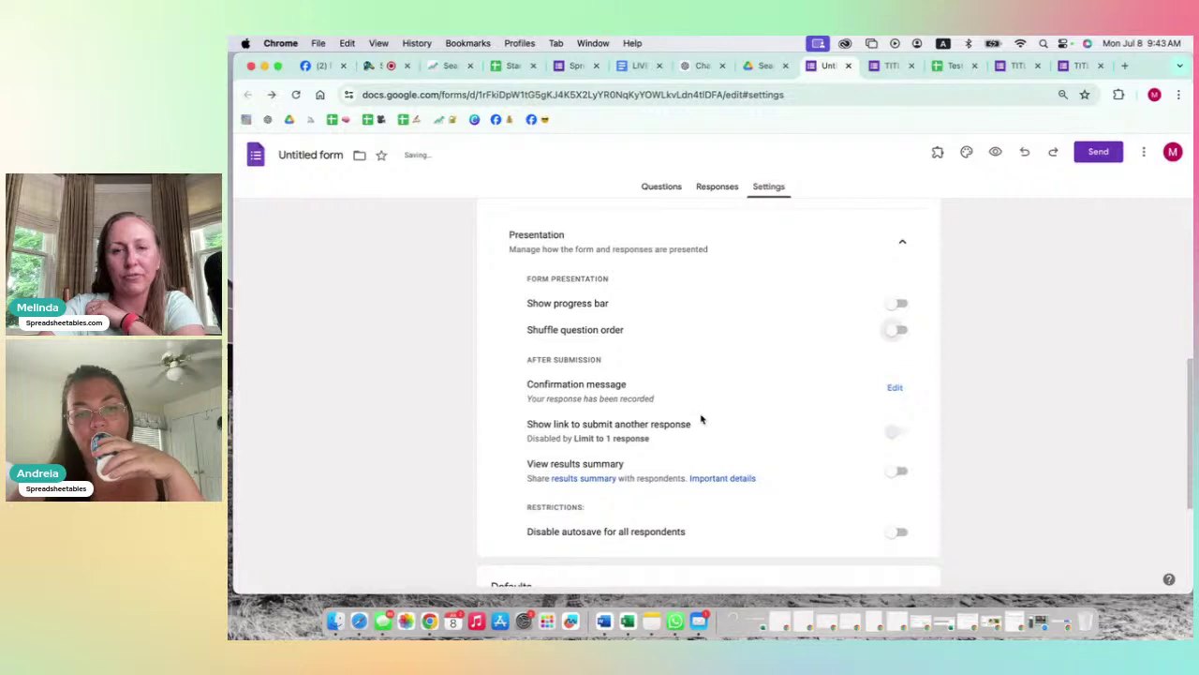
{"action": "scroll", "coordinate": [703, 417], "scroll_direction": "down", "scroll_amount": 3}
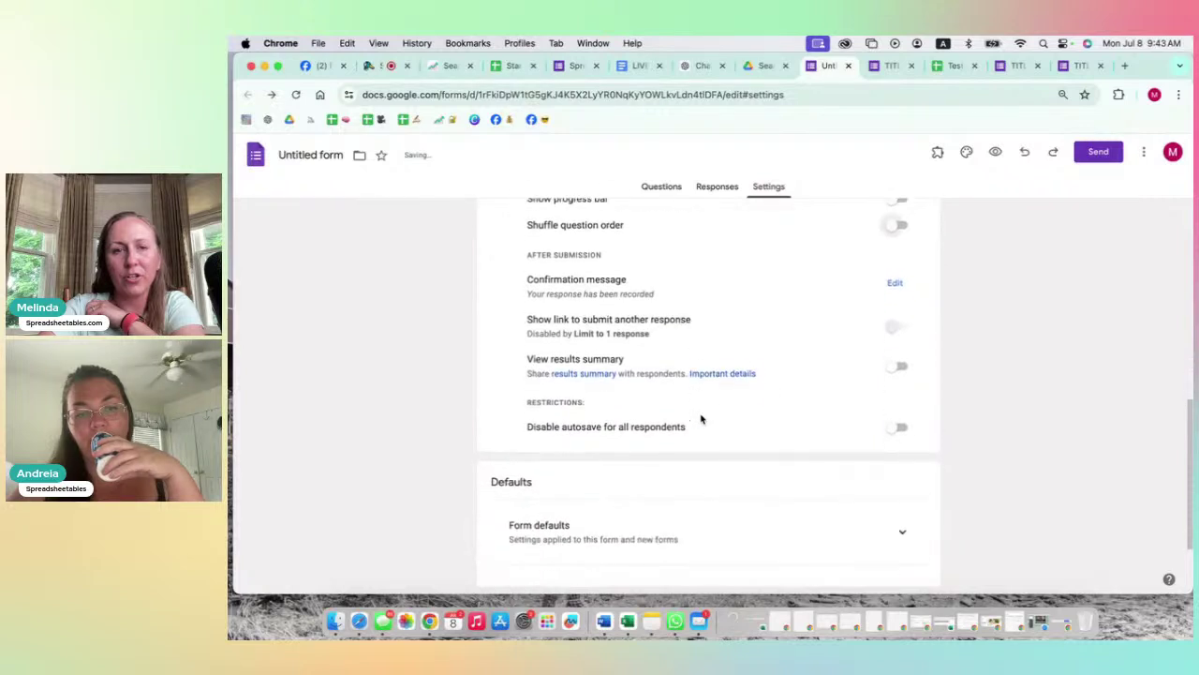
{"action": "left_click", "coordinate": [896, 266]}
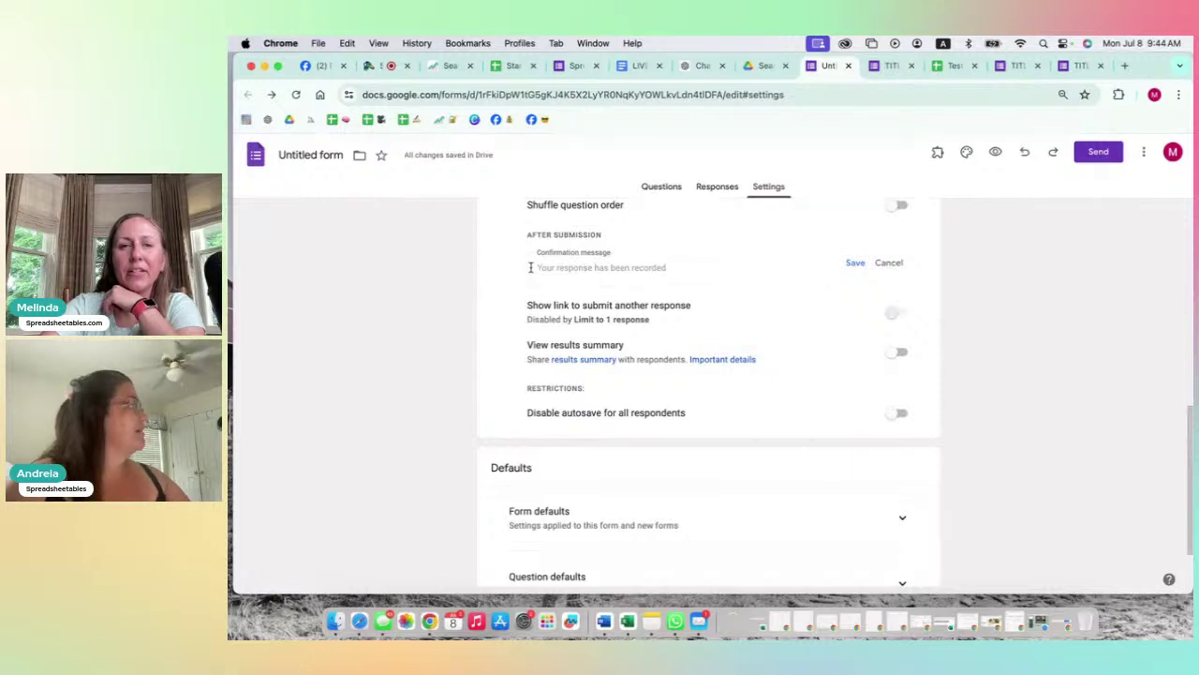
{"action": "left_click", "coordinate": [680, 269]}
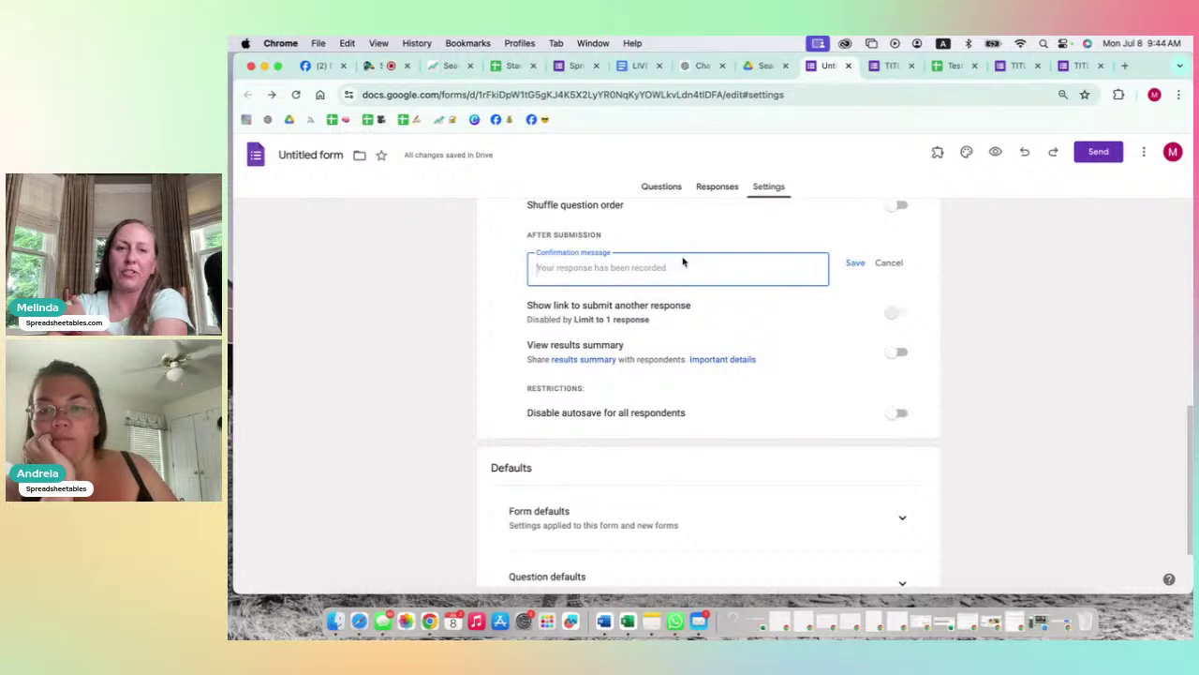
{"action": "left_click", "coordinate": [890, 264]}
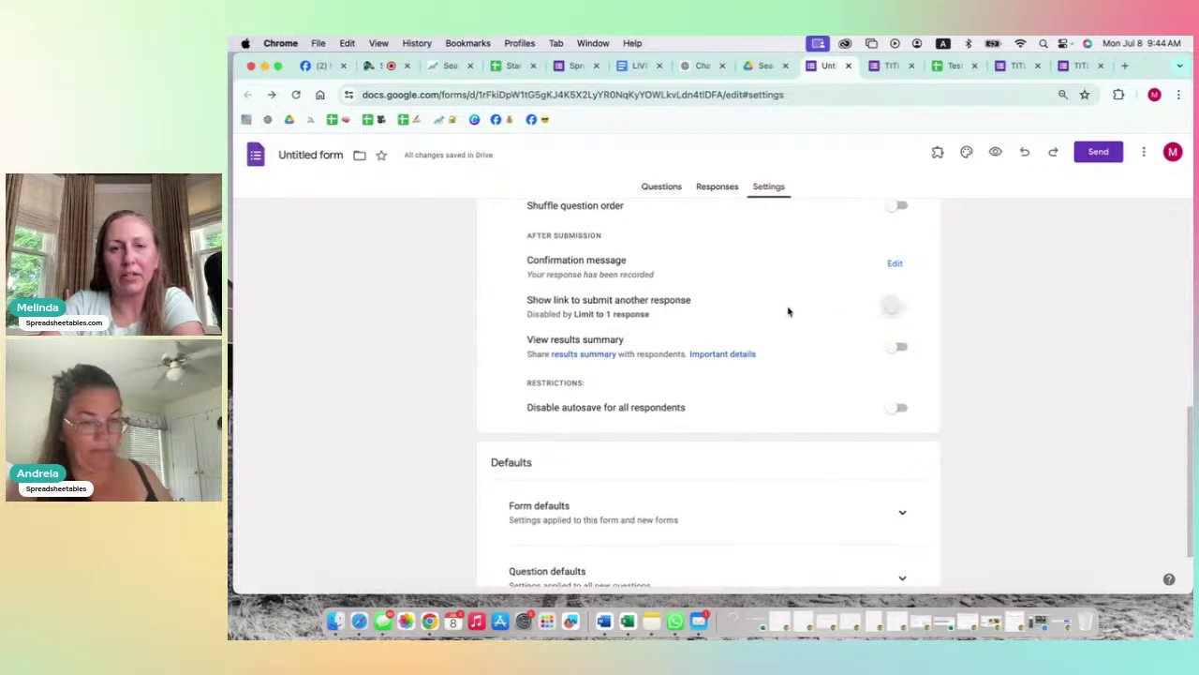
Step: Try enabling the link to submit another response in Presentation settings
{"action": "scroll", "coordinate": [788, 311], "scroll_direction": "up", "scroll_amount": 2}
{"action": "scroll", "coordinate": [787, 310], "scroll_direction": "up", "scroll_amount": 5}
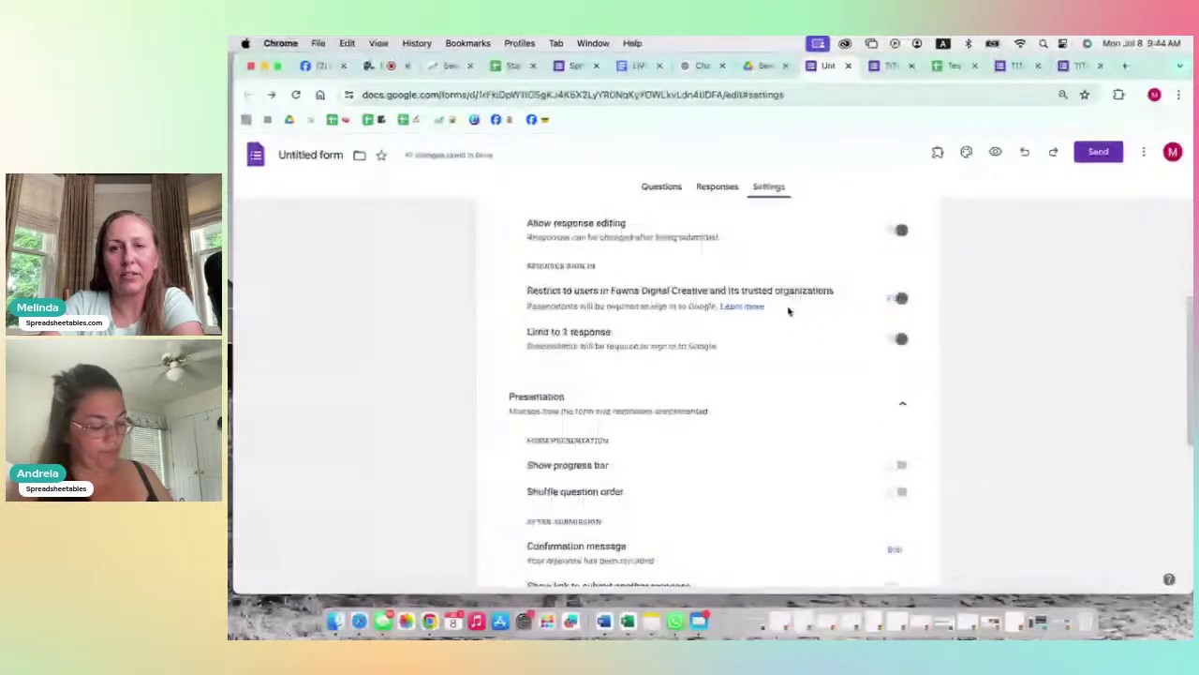
{"action": "scroll", "coordinate": [830, 409], "scroll_direction": "up", "scroll_amount": 5}
{"action": "scroll", "coordinate": [827, 403], "scroll_direction": "down", "scroll_amount": 10}
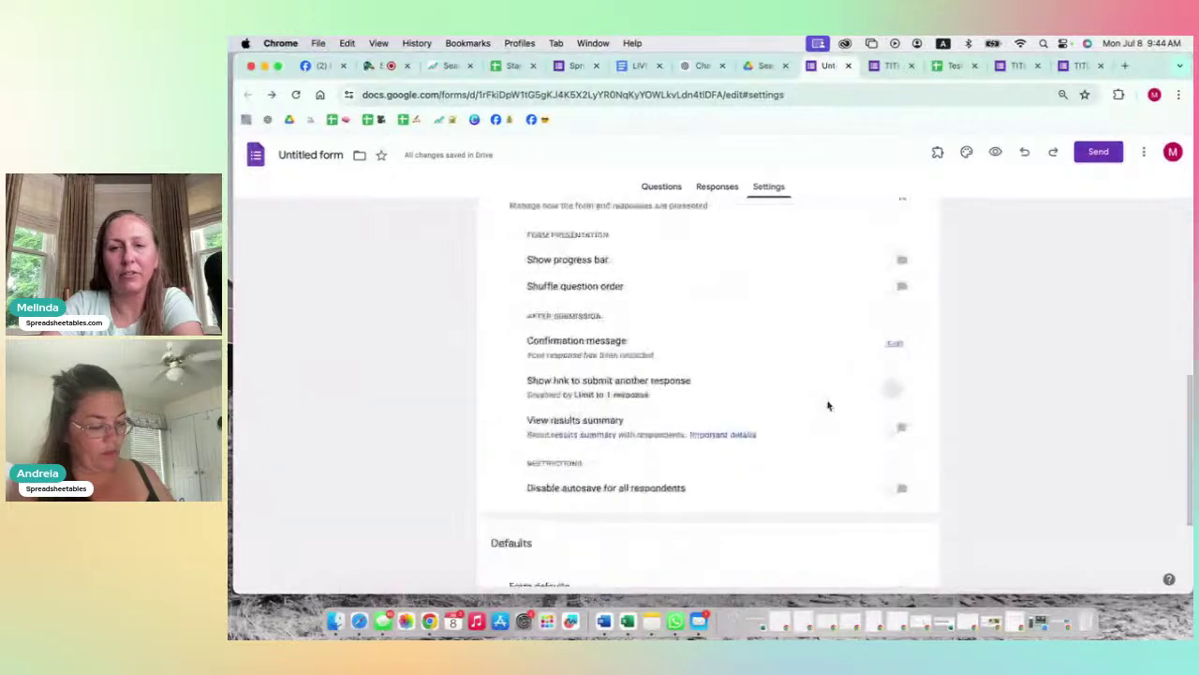
{"action": "scroll", "coordinate": [801, 395], "scroll_direction": "up", "scroll_amount": 3}
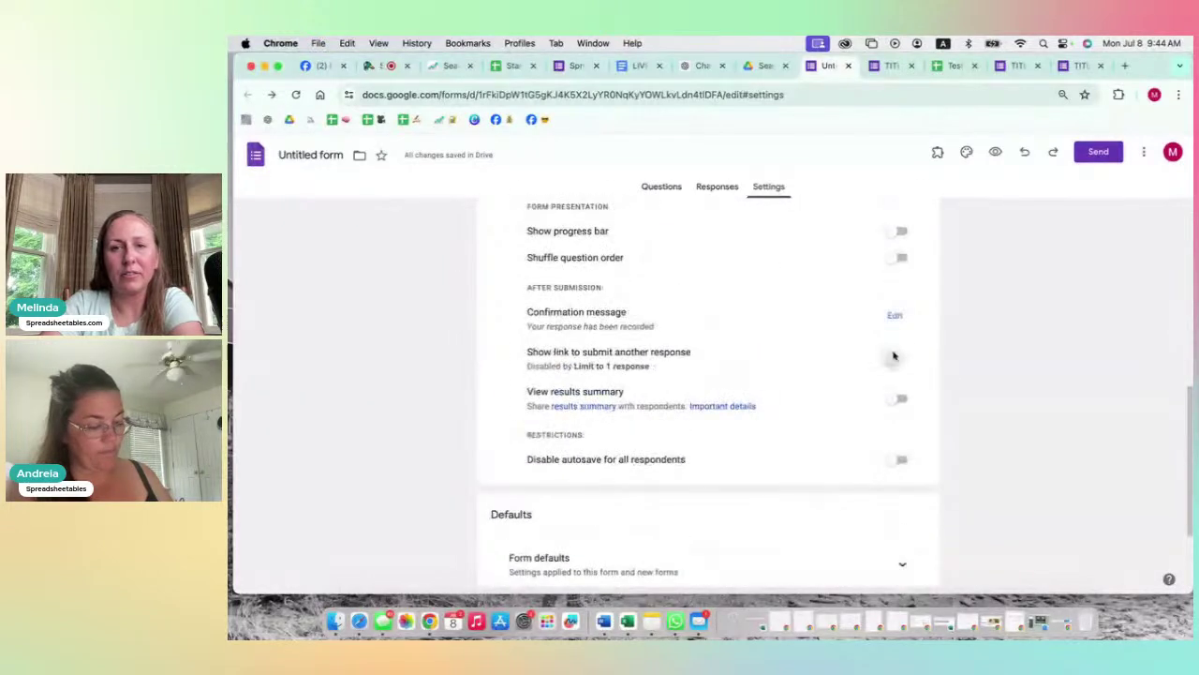
{"action": "left_click", "coordinate": [895, 360]}
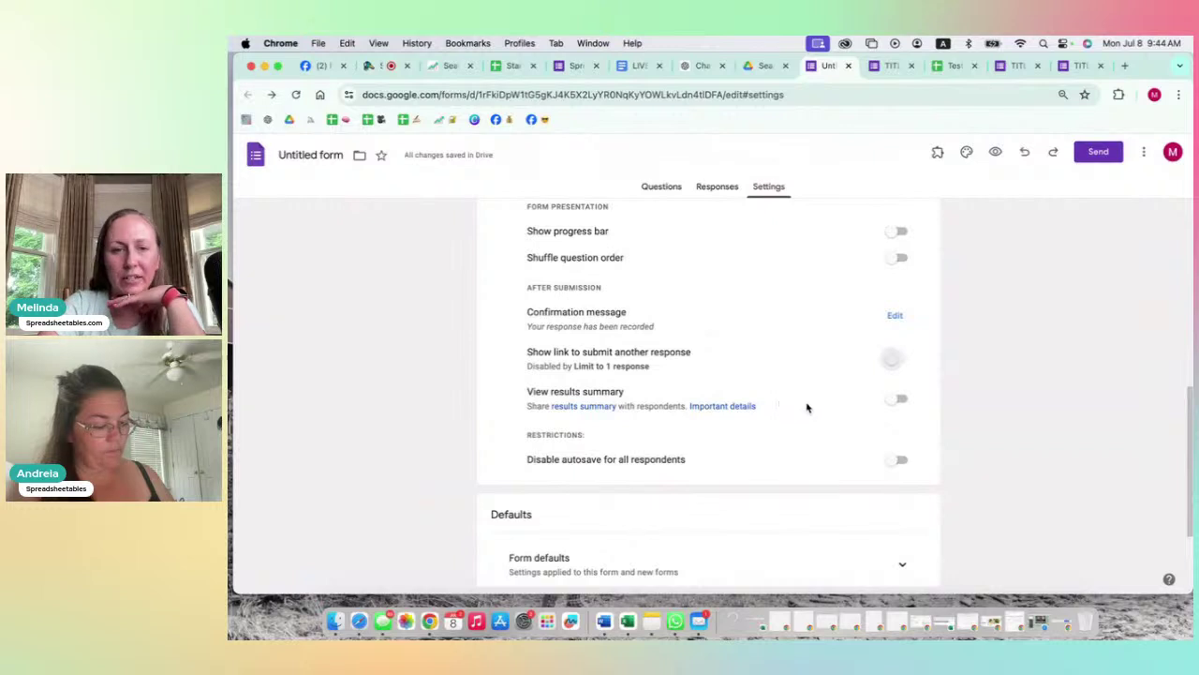
{"action": "scroll", "coordinate": [573, 479], "scroll_direction": "down", "scroll_amount": 3}
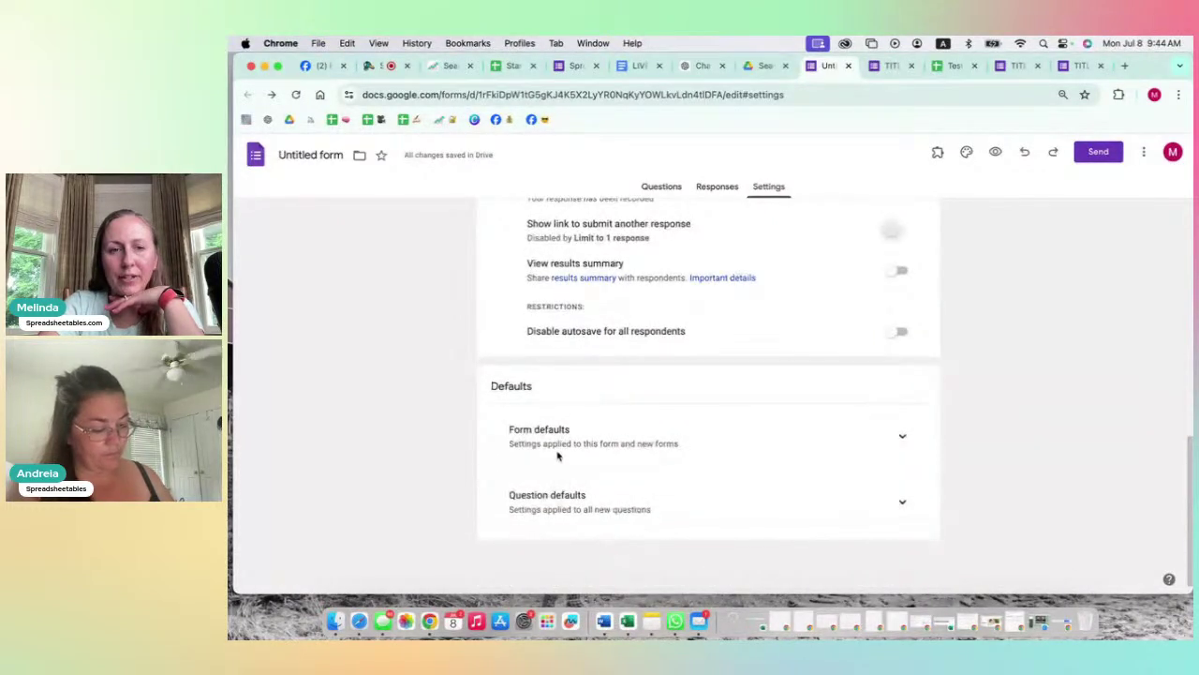
Step: In Form defaults, set default email collection to Verified, then back to Do not collect
{"action": "left_click", "coordinate": [898, 436]}
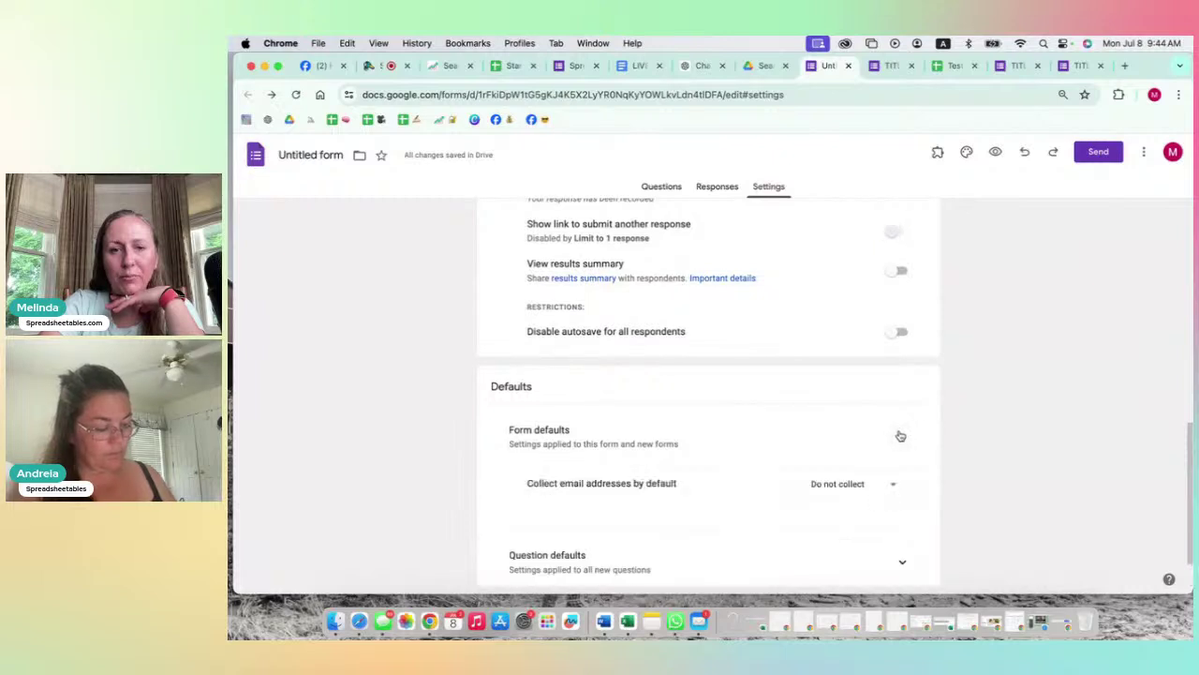
{"action": "scroll", "coordinate": [790, 448], "scroll_direction": "down", "scroll_amount": 2}
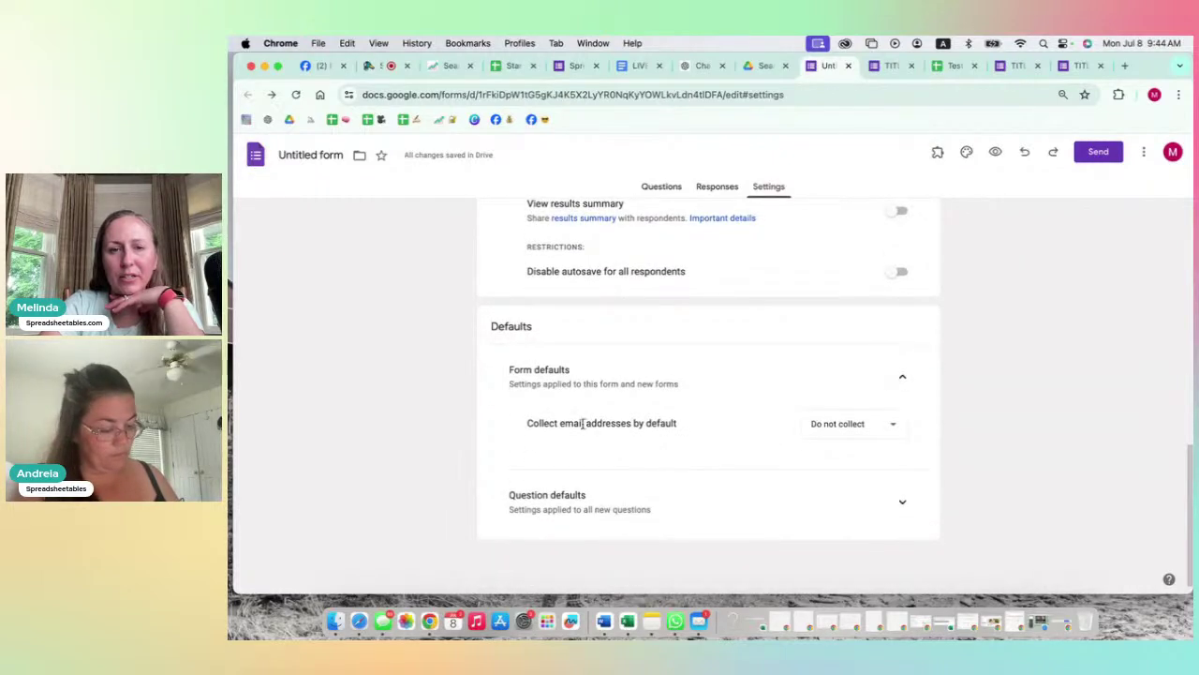
{"action": "left_click", "coordinate": [843, 428]}
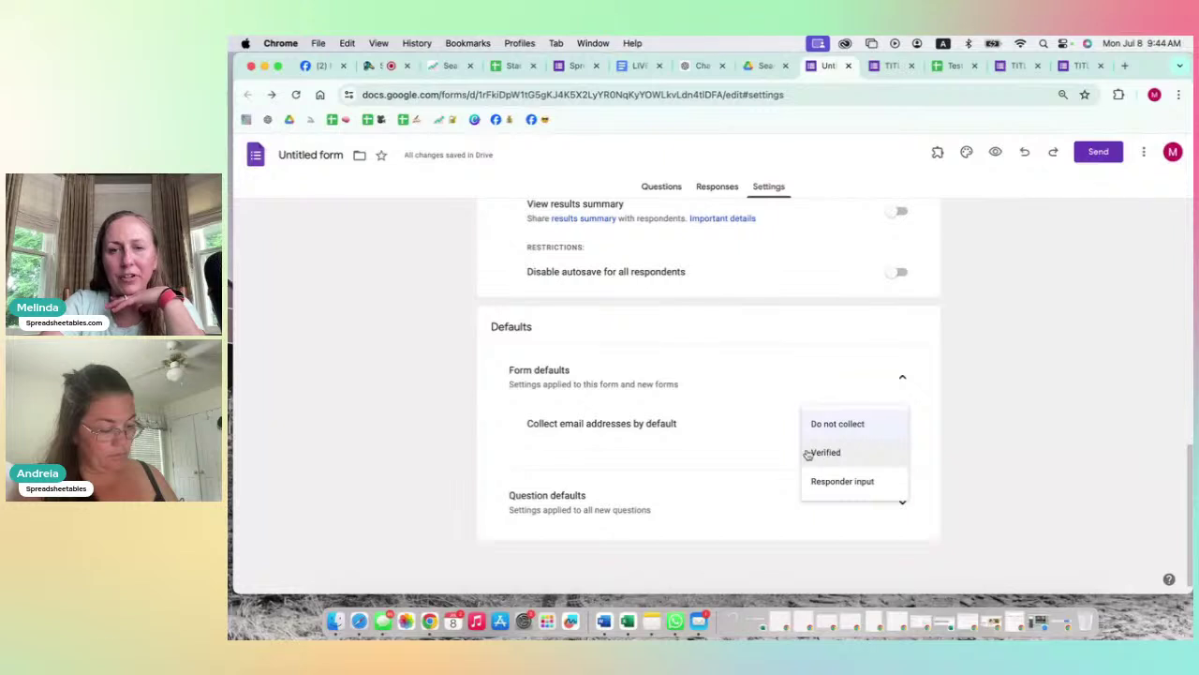
{"action": "left_click", "coordinate": [809, 453]}
{"action": "left_click", "coordinate": [843, 424]}
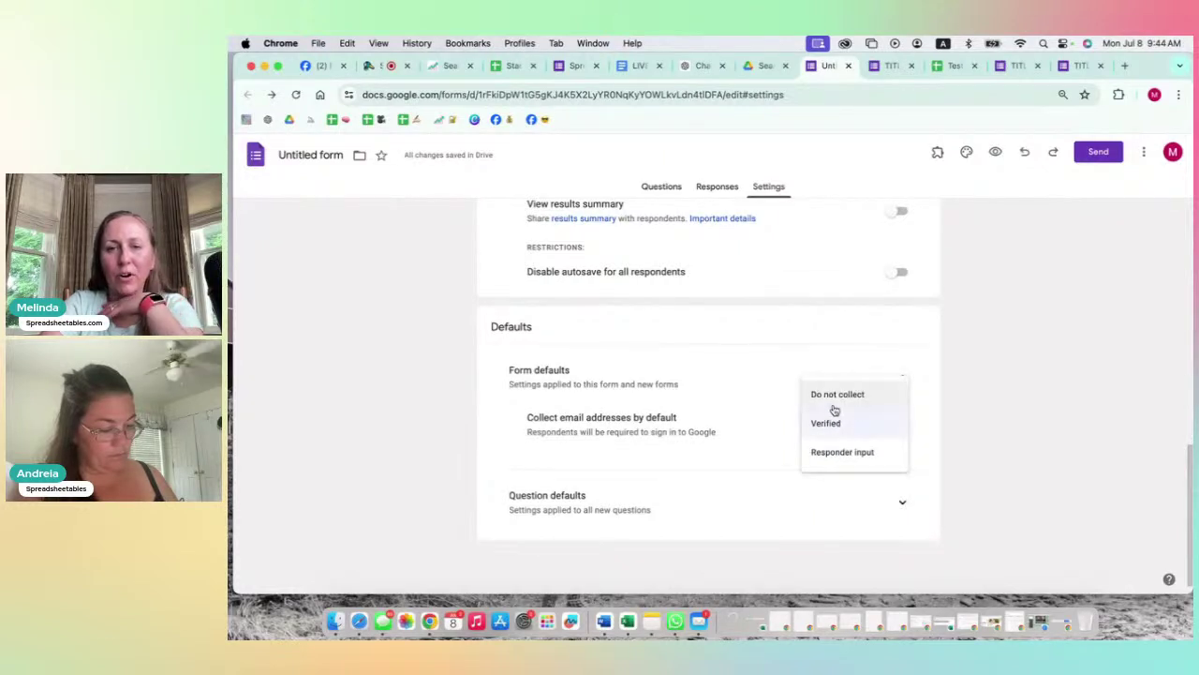
{"action": "left_click", "coordinate": [834, 408]}
{"action": "left_click", "coordinate": [576, 67]}
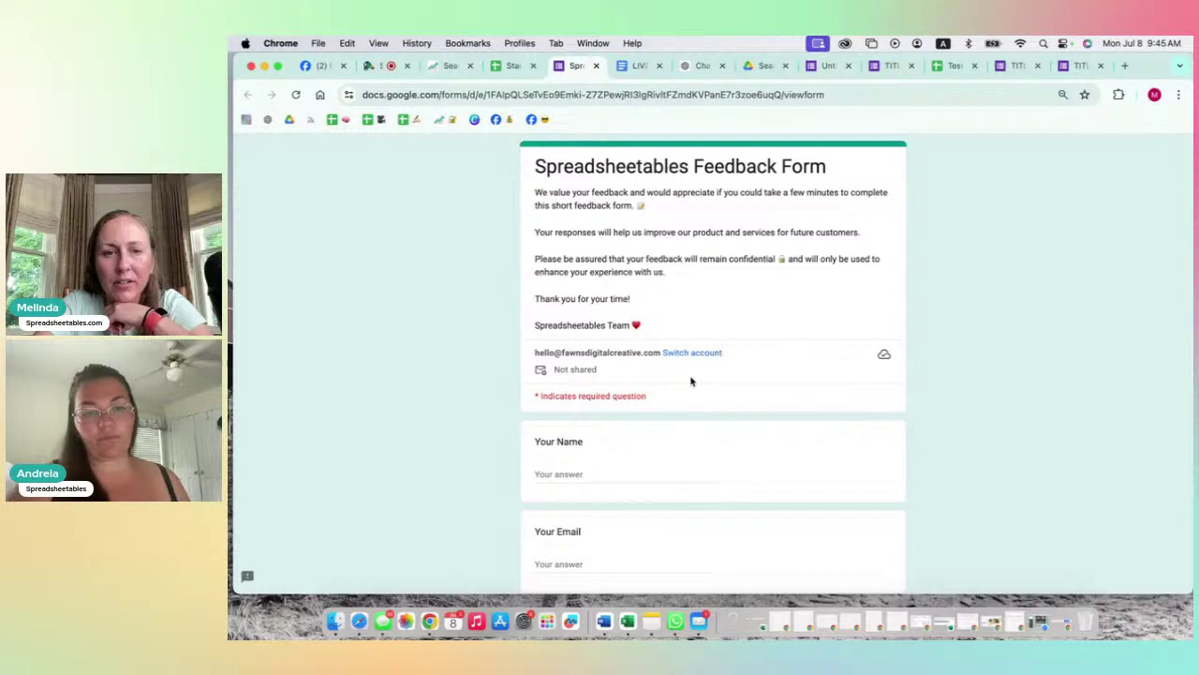
Step: Review the live Spreadsheetables Feedback Form and both TITLE forms, then return to the Untitled form
{"action": "scroll", "coordinate": [692, 381], "scroll_direction": "down", "scroll_amount": 1}
{"action": "scroll", "coordinate": [692, 381], "scroll_direction": "down", "scroll_amount": 1}
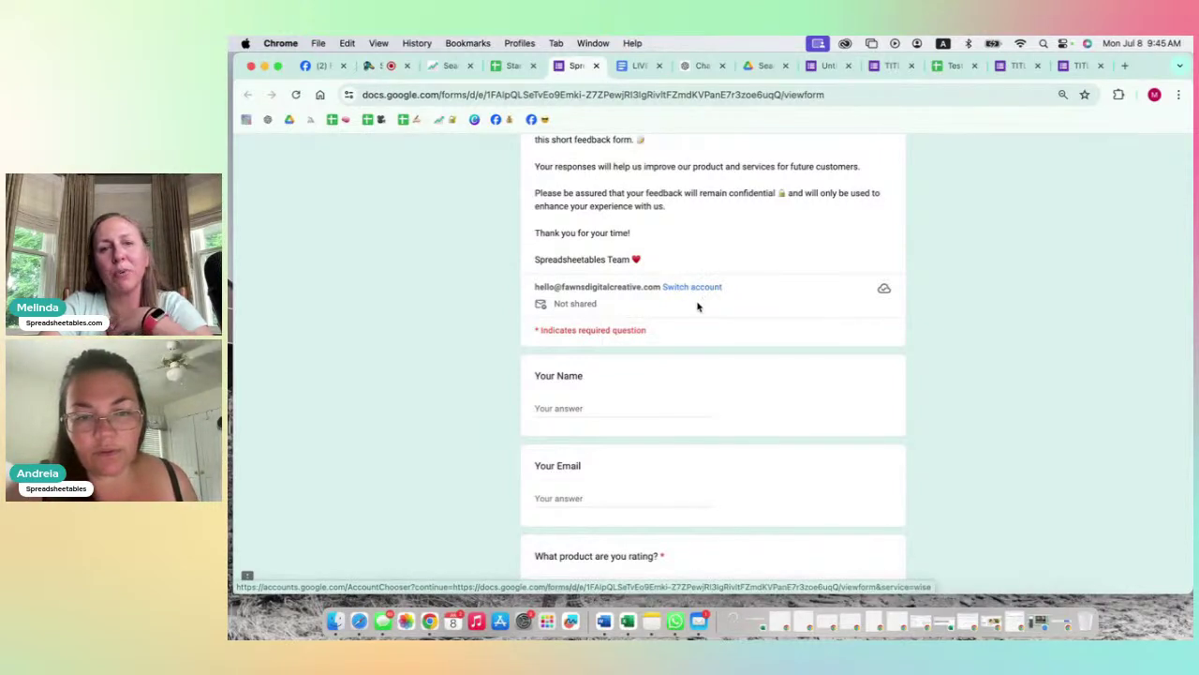
{"action": "scroll", "coordinate": [685, 371], "scroll_direction": "up", "scroll_amount": 3}
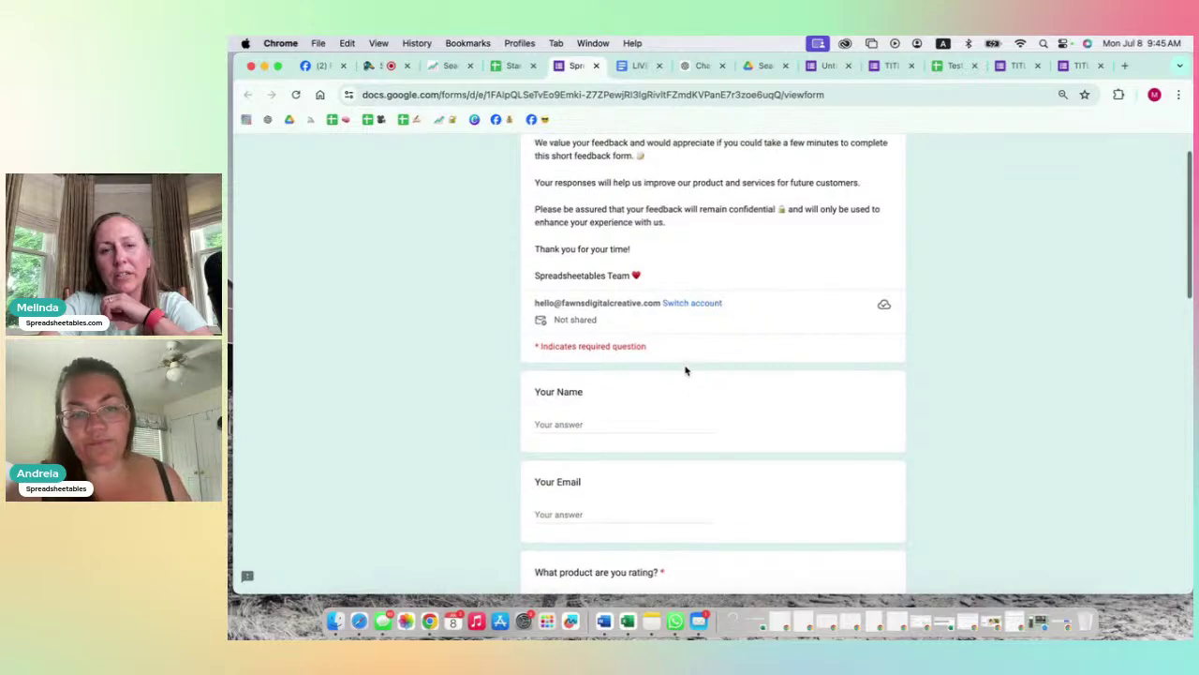
{"action": "scroll", "coordinate": [685, 371], "scroll_direction": "down", "scroll_amount": 5}
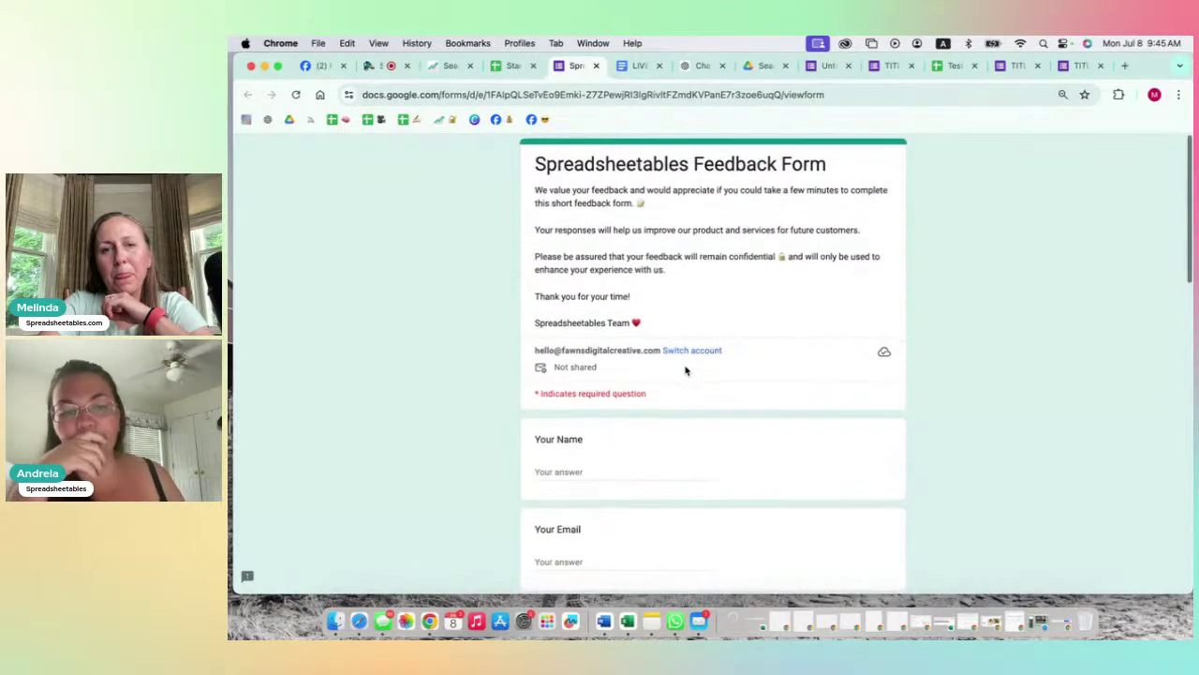
{"action": "scroll", "coordinate": [685, 371], "scroll_direction": "up", "scroll_amount": 5}
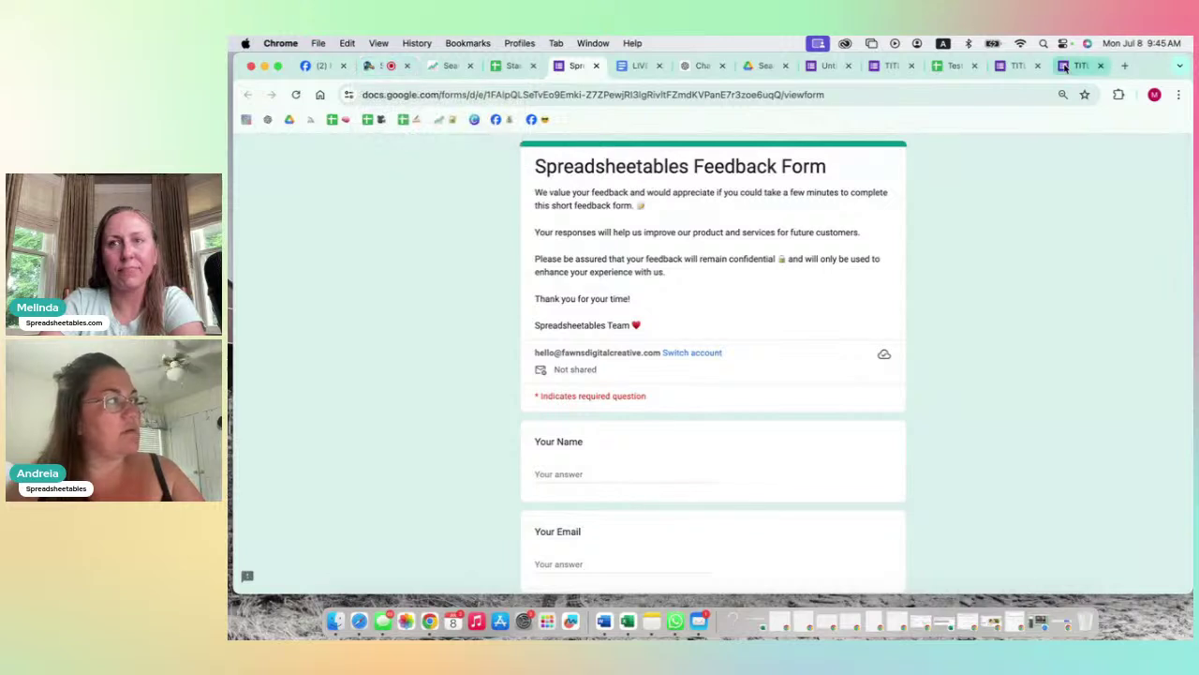
{"action": "left_click", "coordinate": [1015, 66]}
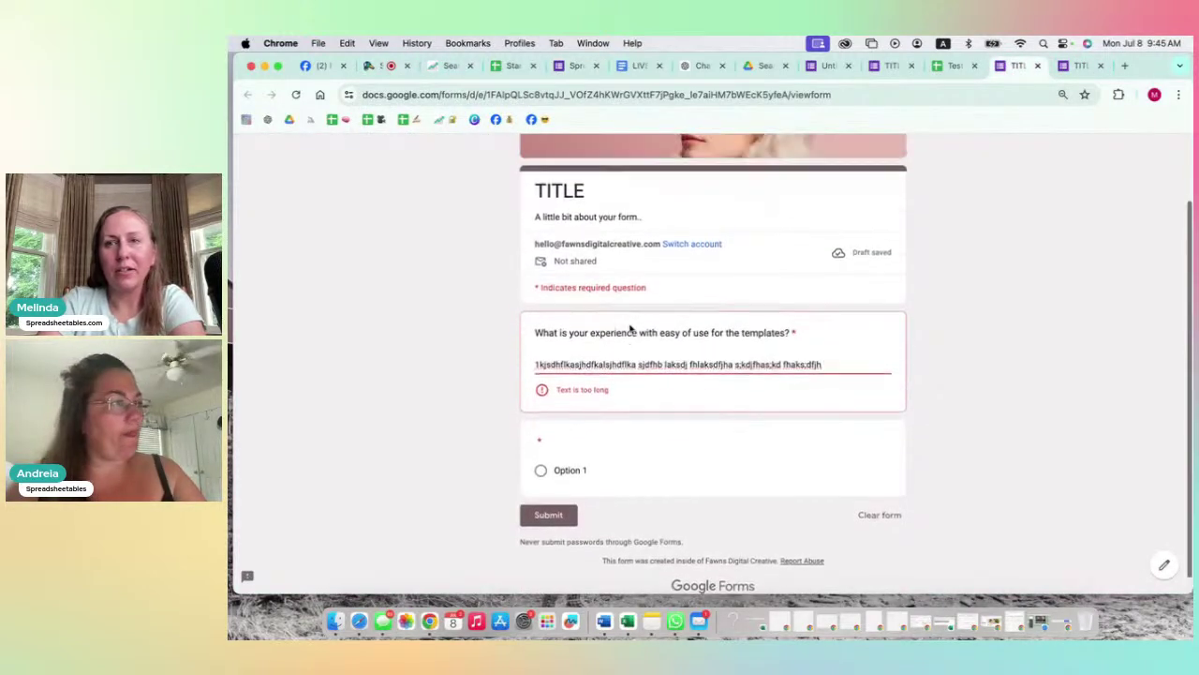
{"action": "scroll", "coordinate": [742, 248], "scroll_direction": "up", "scroll_amount": 2}
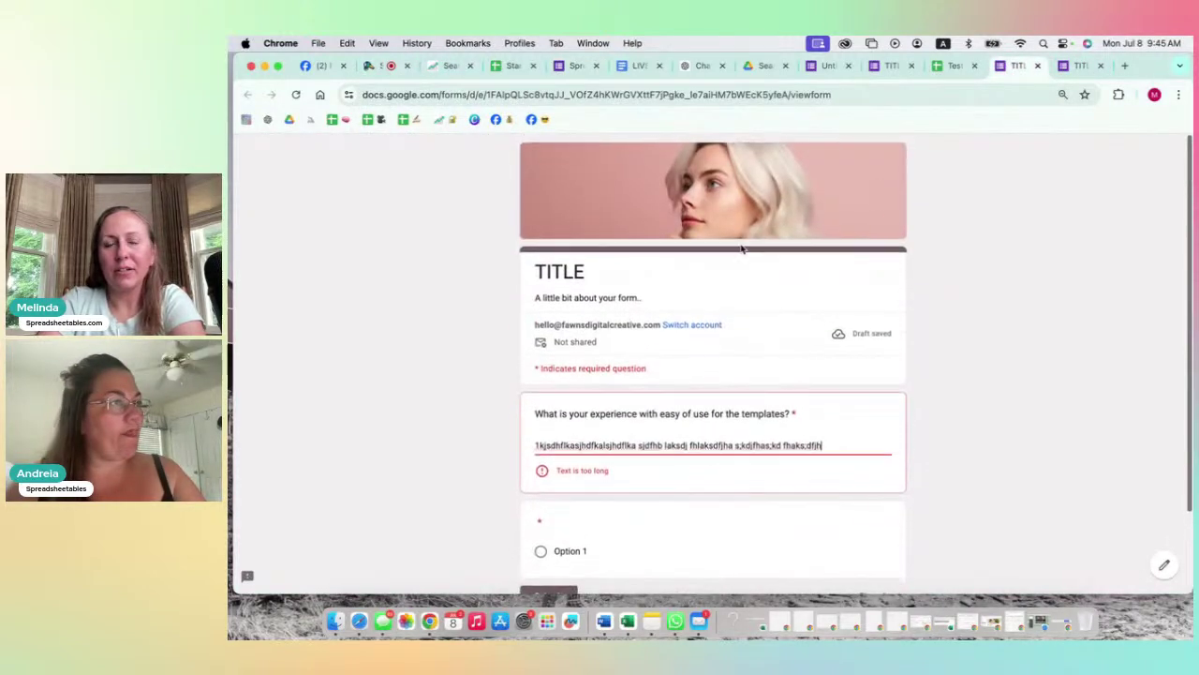
{"action": "left_click", "coordinate": [892, 67]}
{"action": "left_click", "coordinate": [830, 67]}
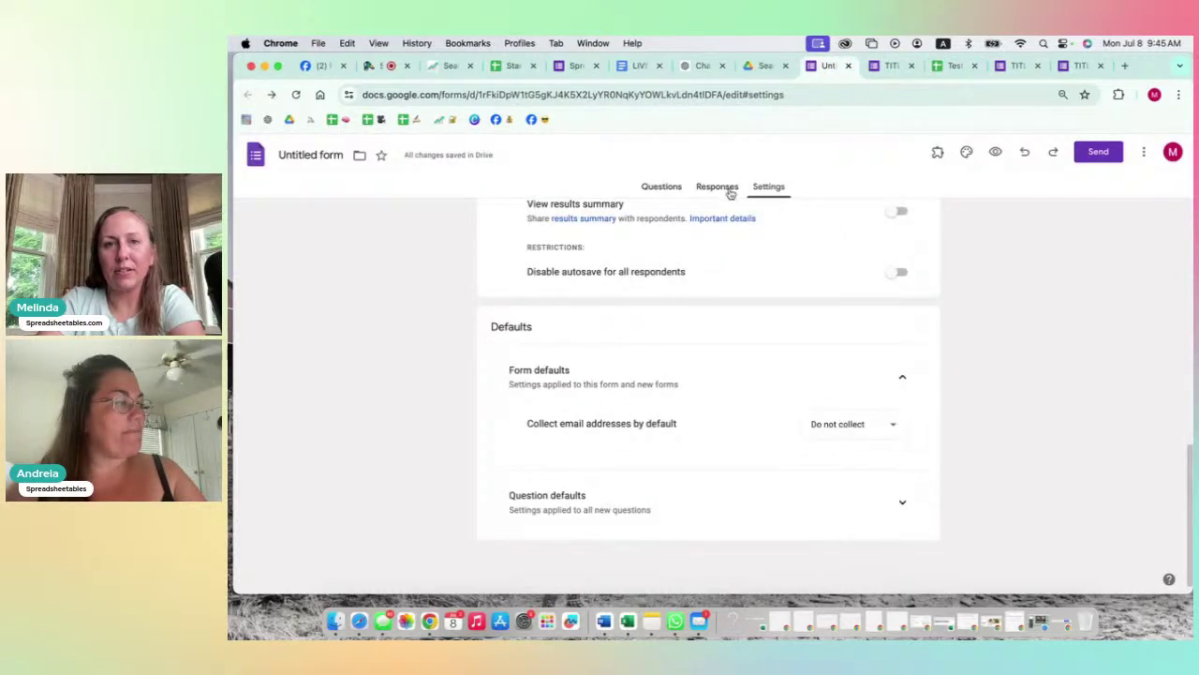
Step: Check the Responses tab shows 0 responses, then return to the Questions tab
{"action": "scroll", "coordinate": [745, 316], "scroll_direction": "up", "scroll_amount": 10}
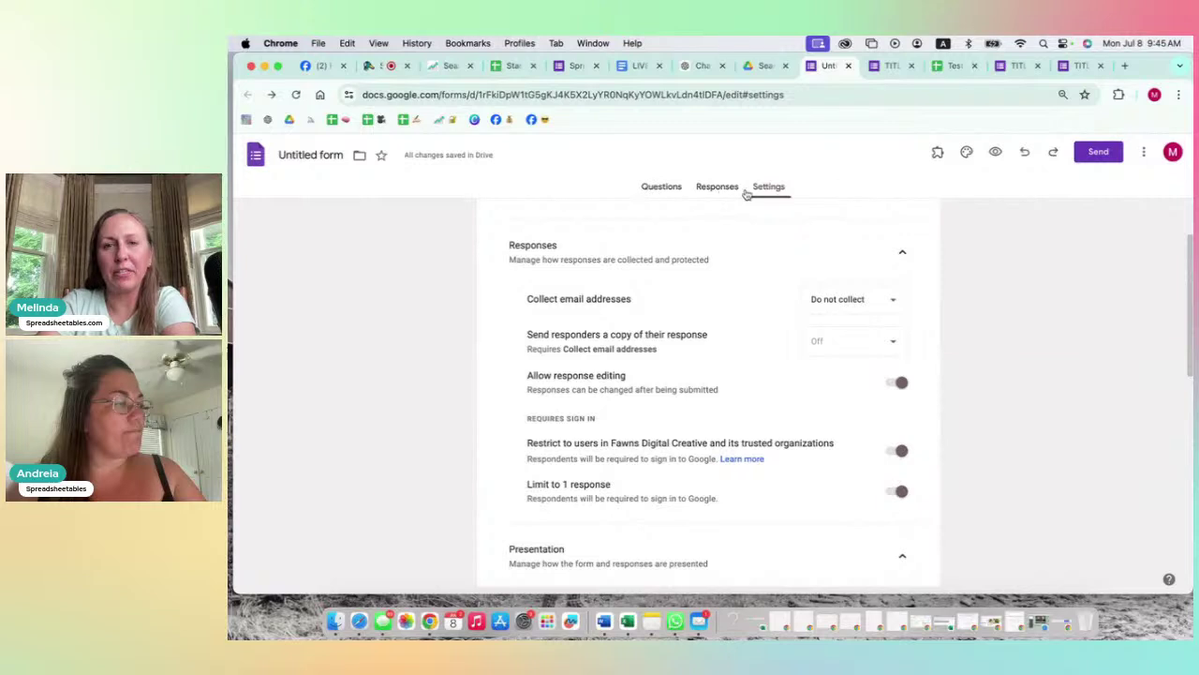
{"action": "left_click", "coordinate": [716, 188]}
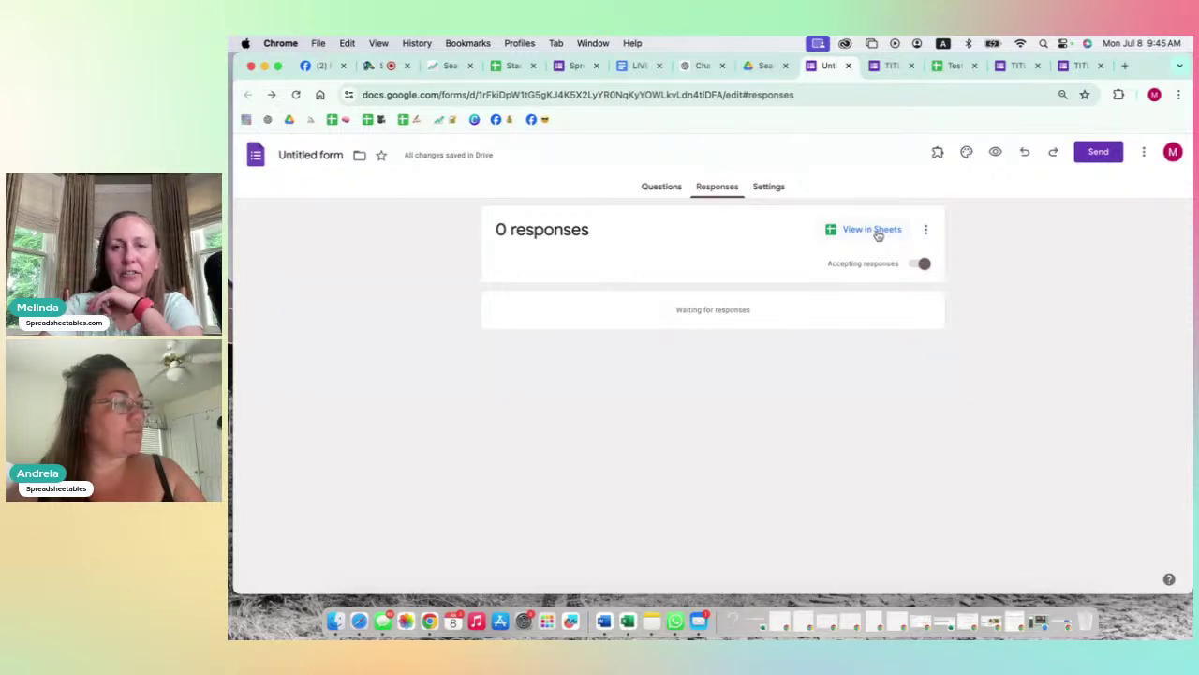
{"action": "left_click", "coordinate": [667, 187]}
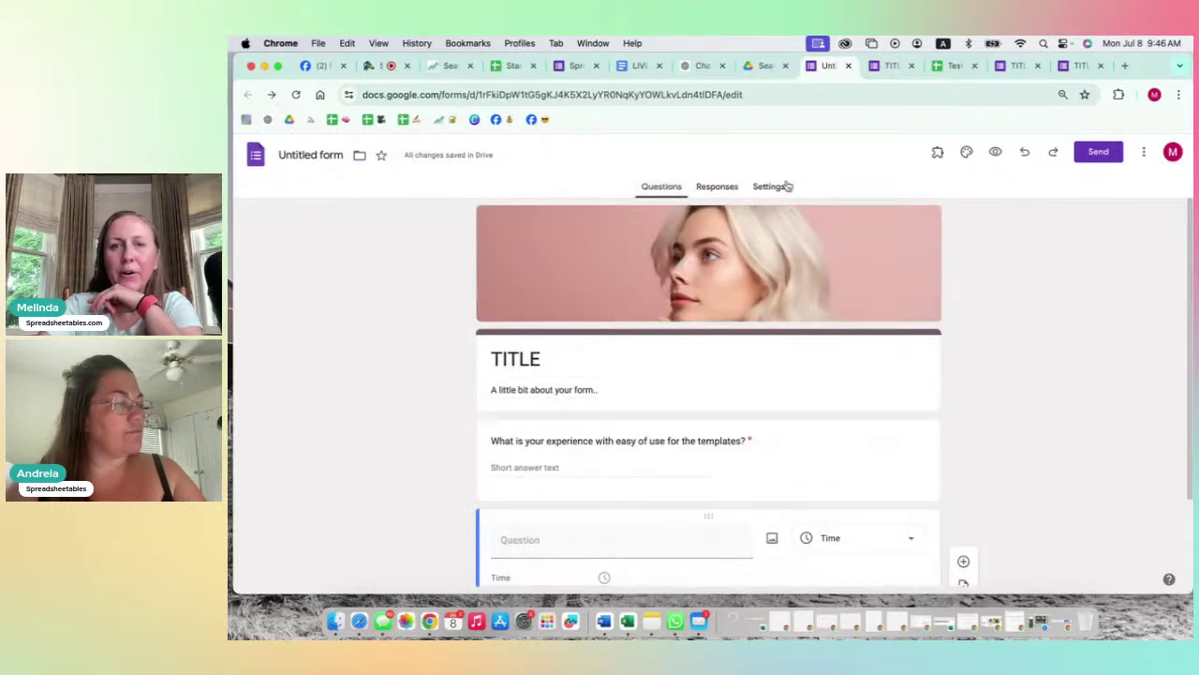
Step: Open the Test (Responses) sheet and check cells A2 and A5 below Timestamp are empty
{"action": "left_click", "coordinate": [952, 65]}
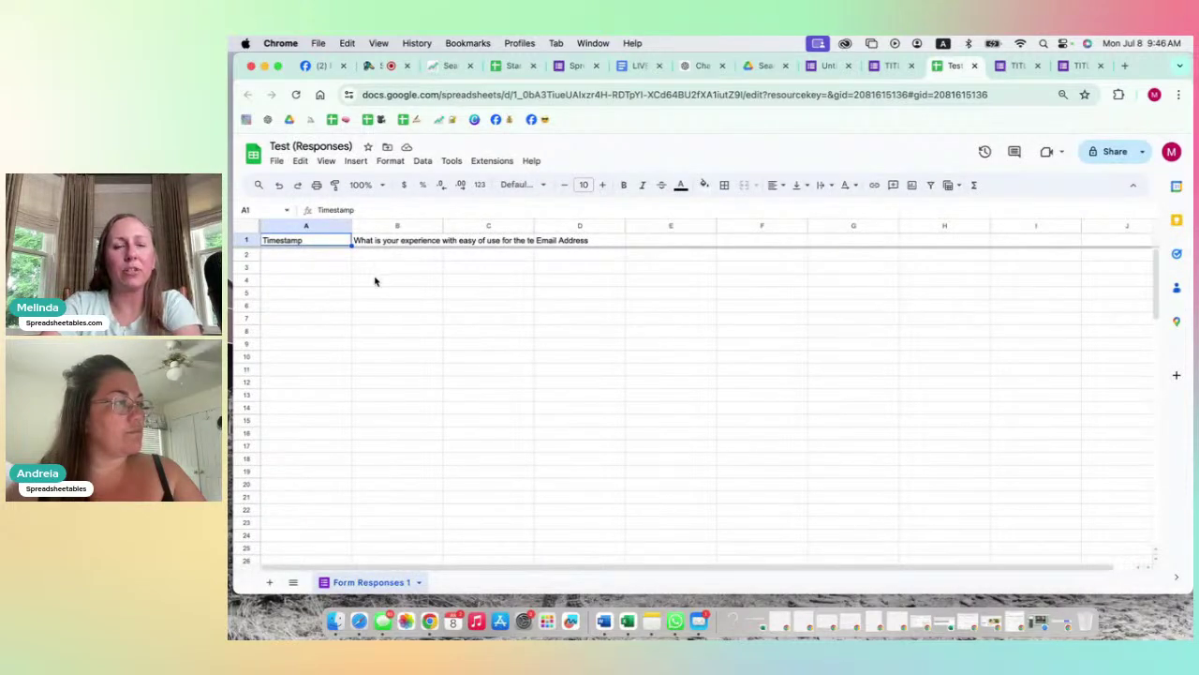
{"action": "left_click", "coordinate": [340, 254]}
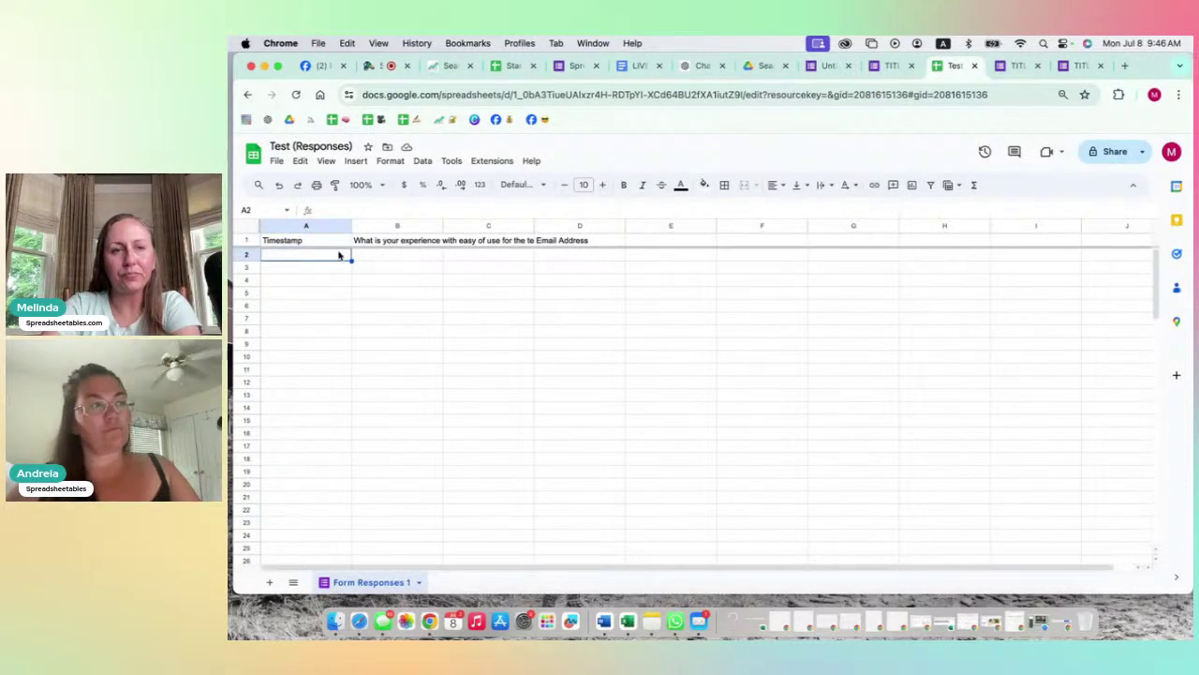
{"action": "left_click", "coordinate": [323, 297]}
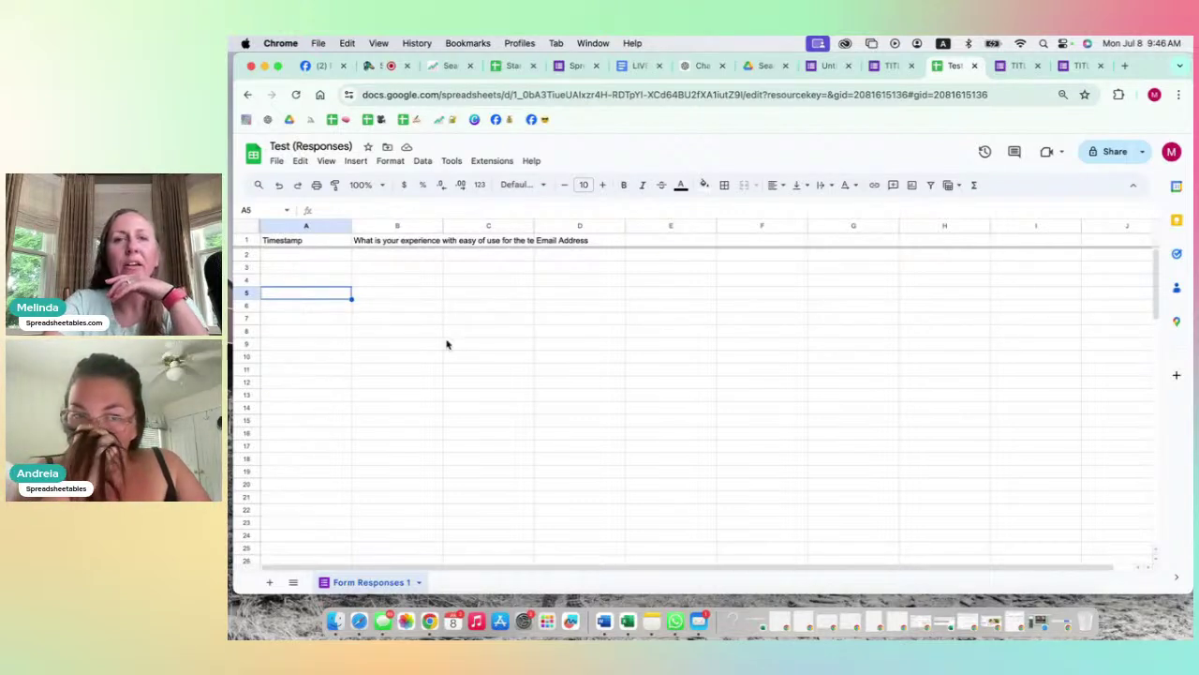
Step: Return from the live TITLE form to the Untitled form editor, then switch to StreamYard
{"action": "left_click", "coordinate": [891, 68]}
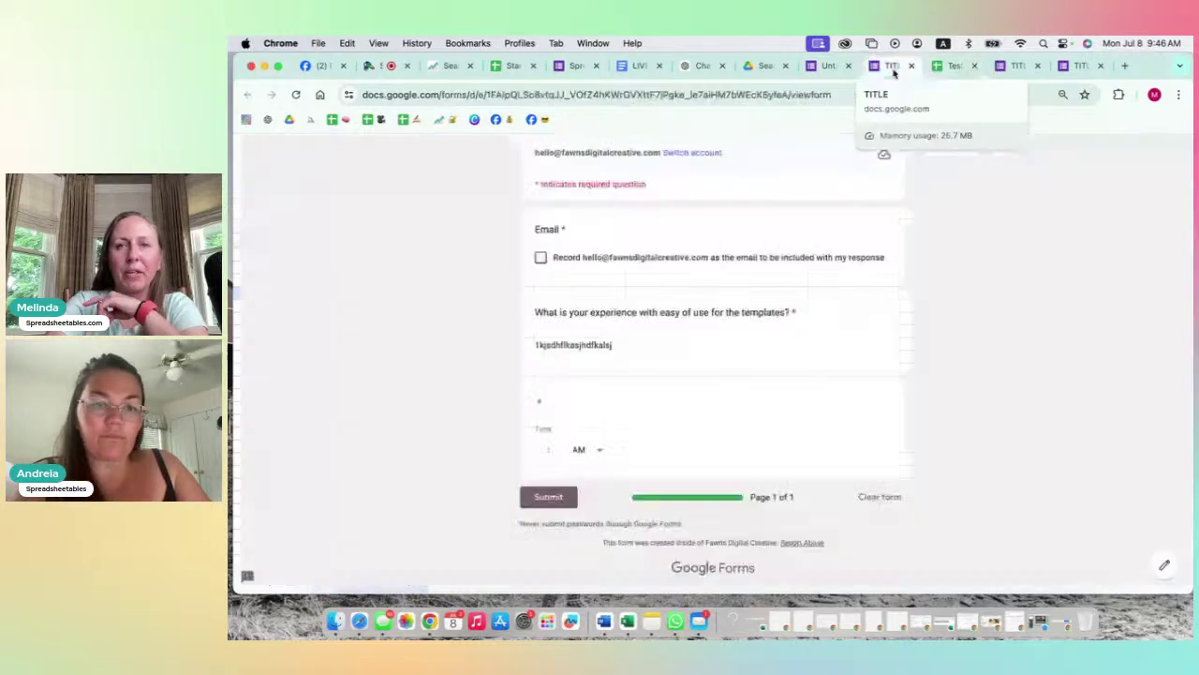
{"action": "left_click", "coordinate": [830, 66]}
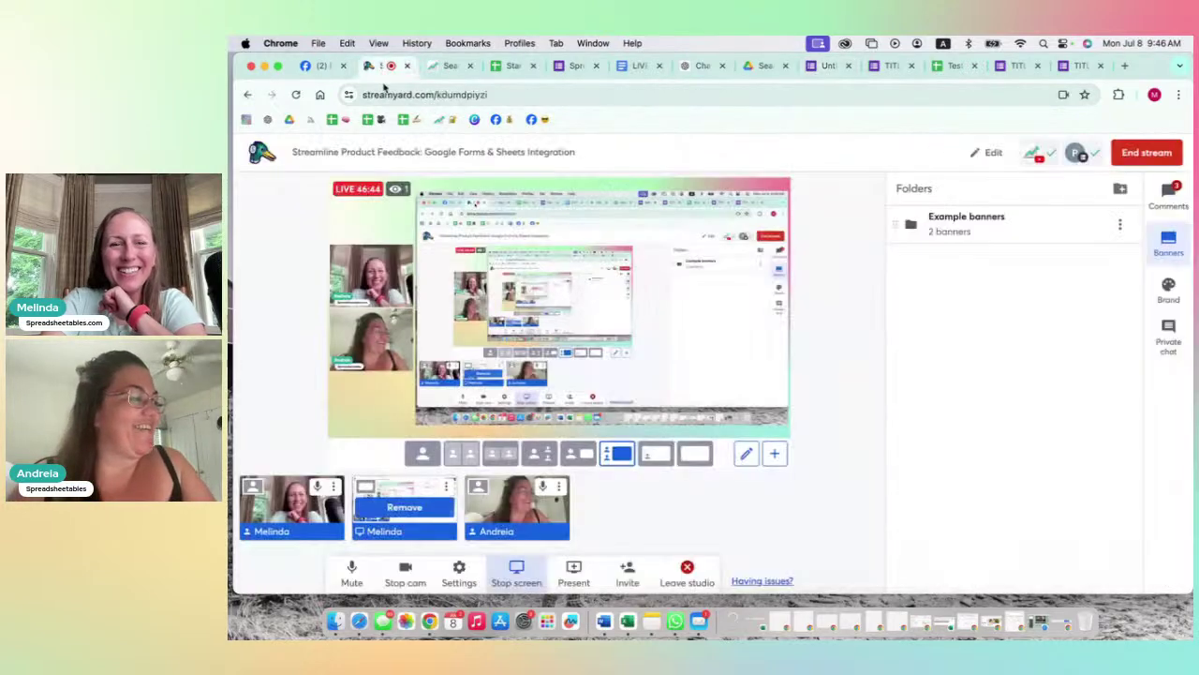
{"action": "left_click", "coordinate": [386, 66]}
{"action": "left_click", "coordinate": [398, 506]}
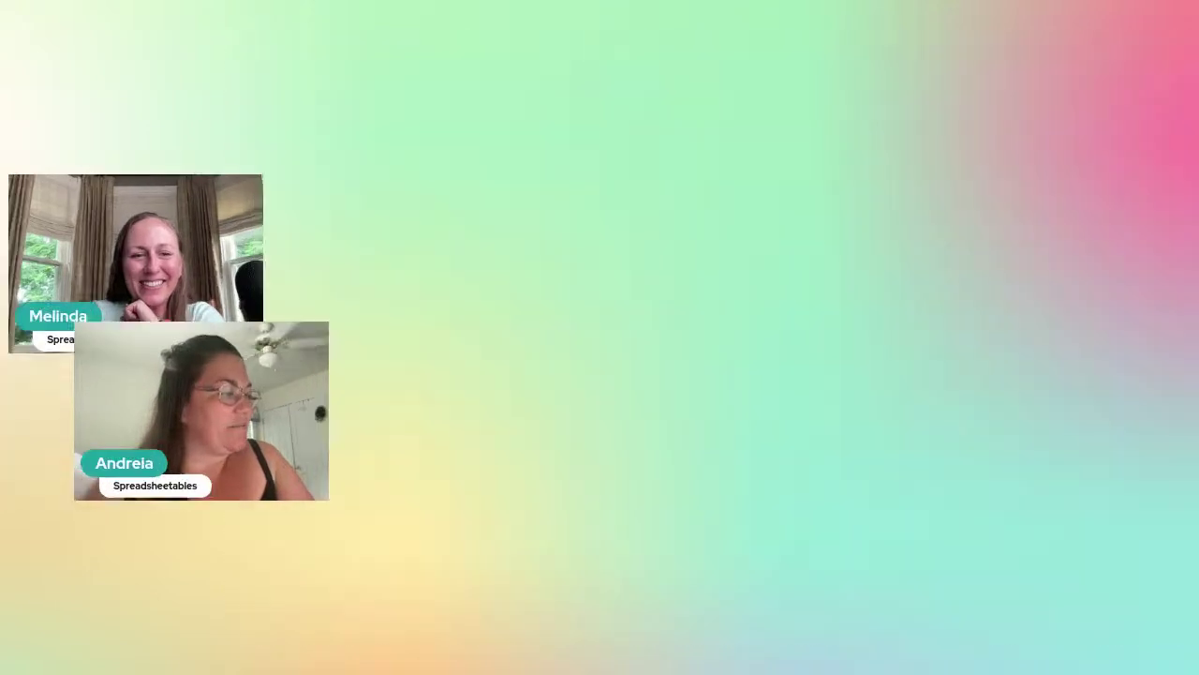